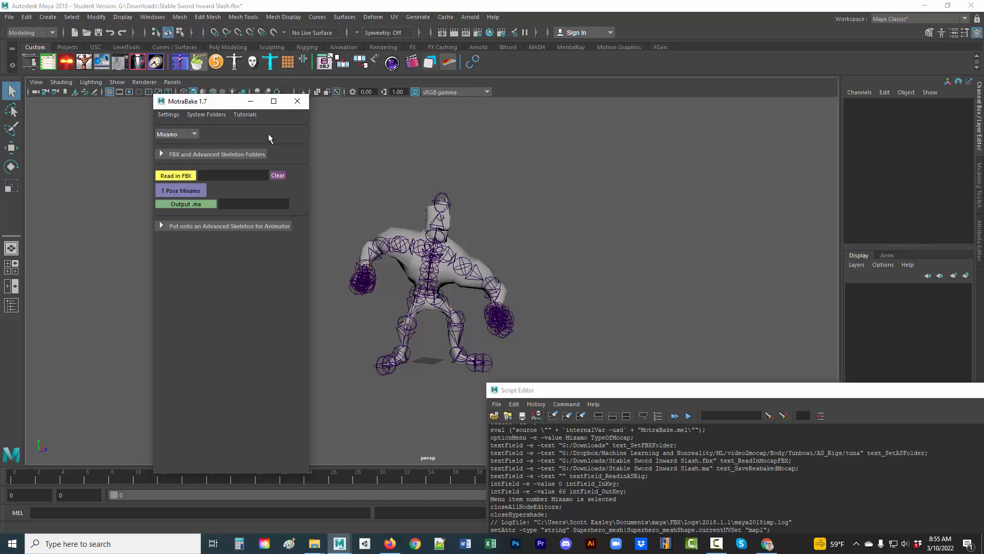
Switch to File Explorer and bring the open Maya 2018 scripts folder into view over the Maya window.
{"action": "mouse_move", "coordinate": [319, 545]}
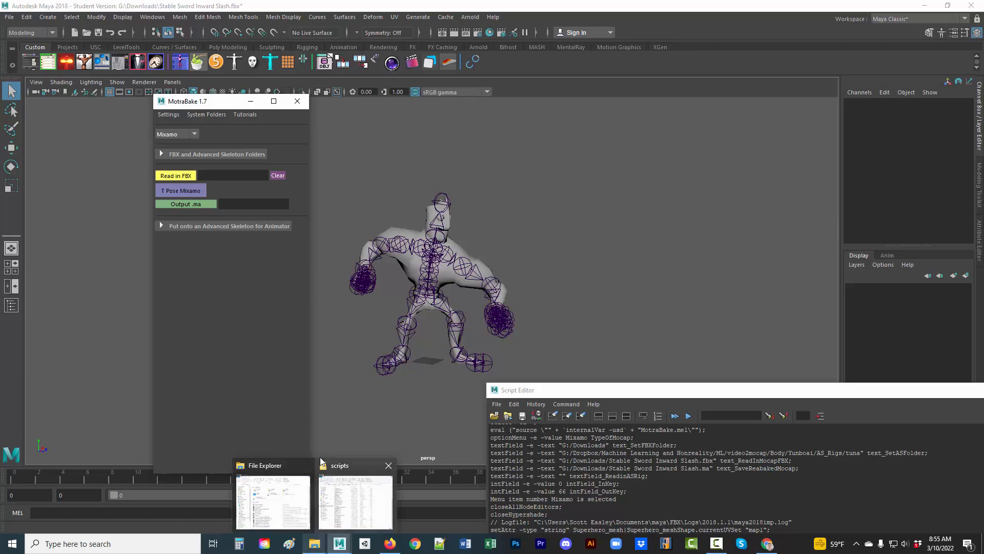
{"action": "left_click", "coordinate": [347, 409]}
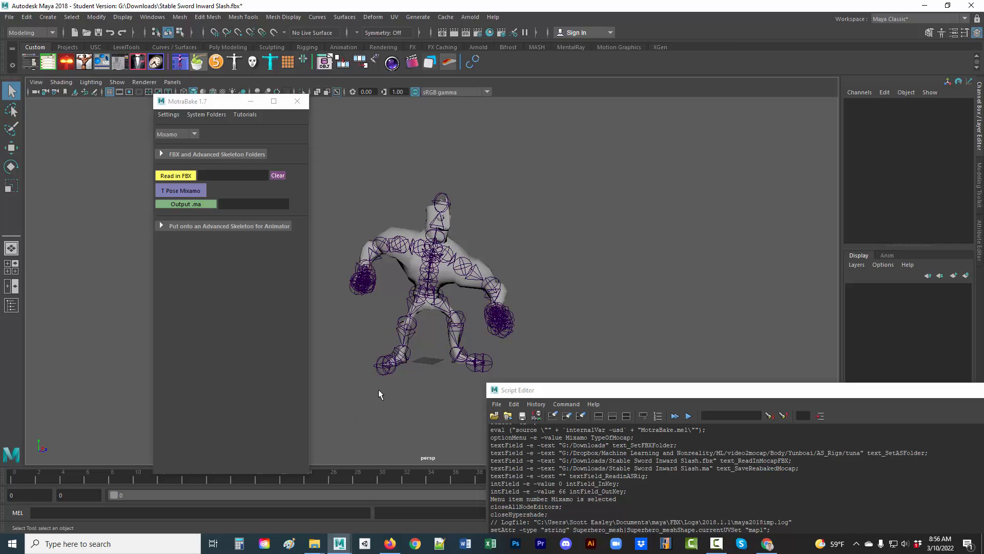
{"action": "mouse_move", "coordinate": [315, 543]}
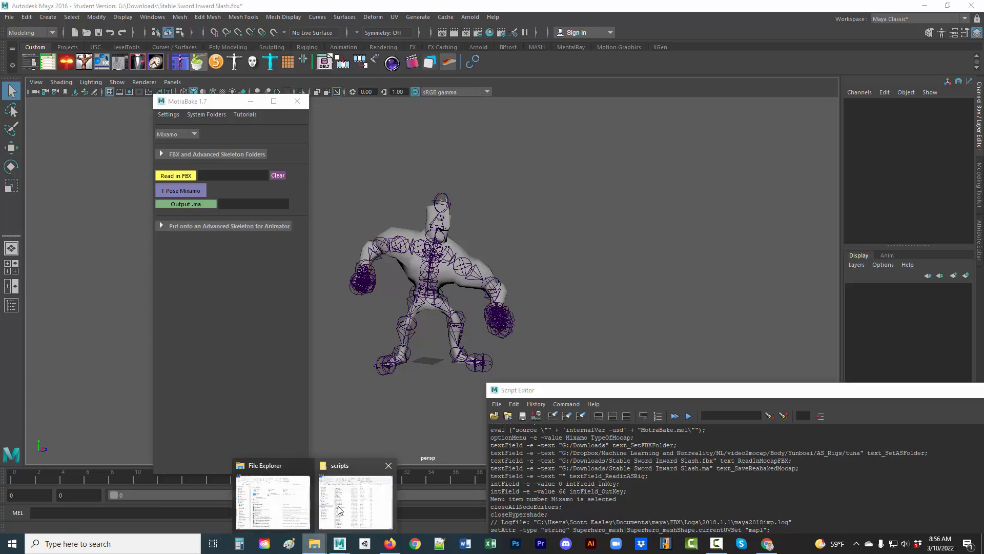
{"action": "left_click", "coordinate": [347, 497]}
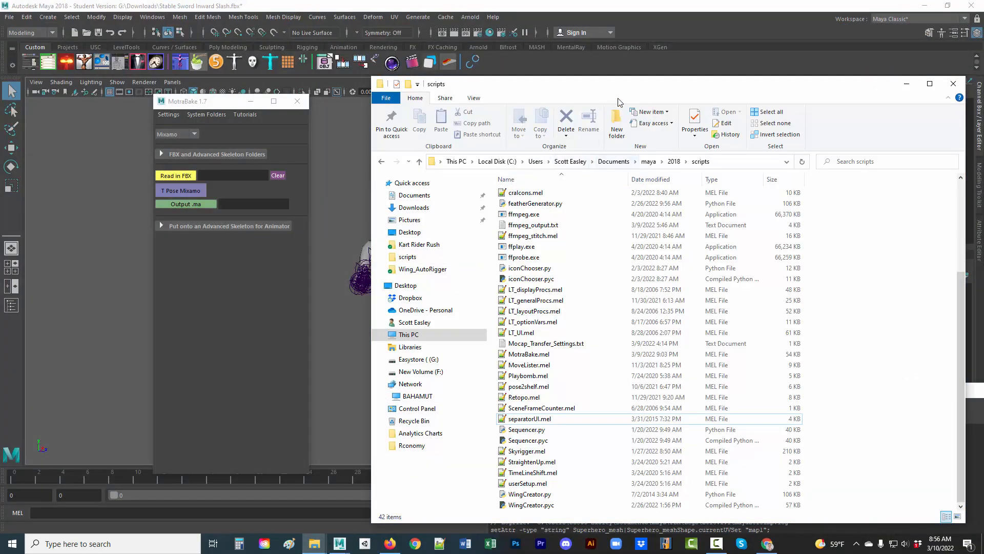
{"action": "left_click_drag", "start_coordinate": [608, 88], "coordinate": [572, 44]}
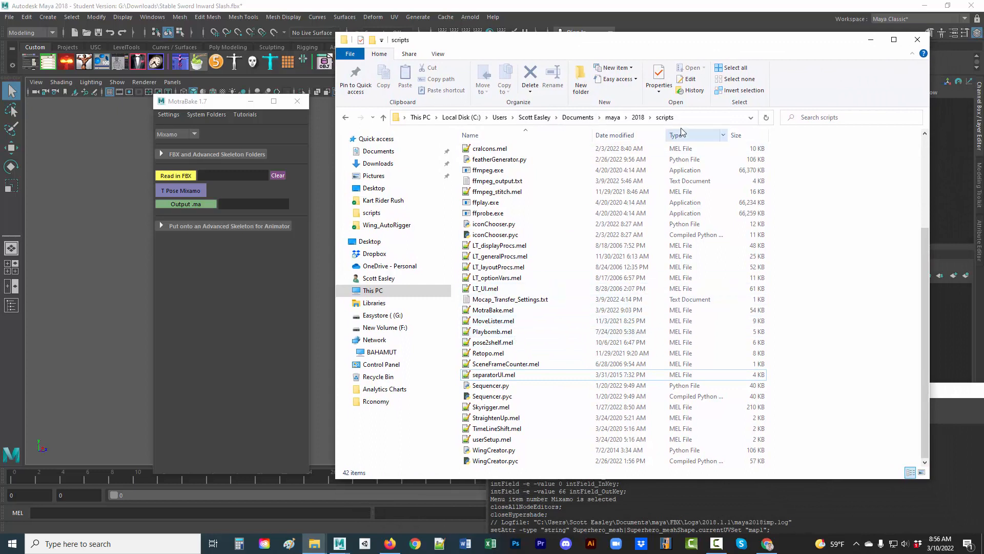
Show the scripts folder's full path and locate MotraBake.mel, the AdvancedSkeleton5Files folder and AdvancedSkeleton5.mel in it.
{"action": "left_click", "coordinate": [697, 123]}
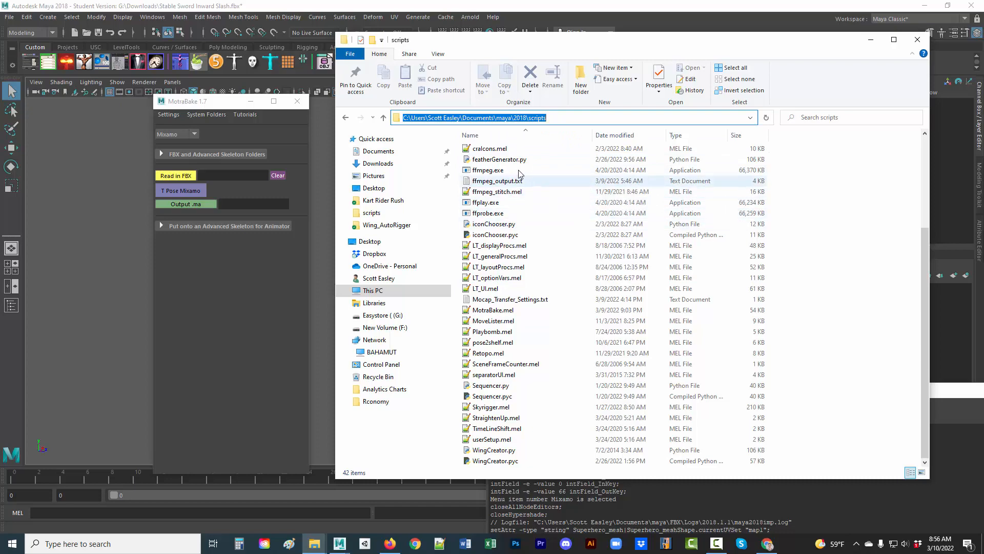
{"action": "left_click", "coordinate": [504, 138]}
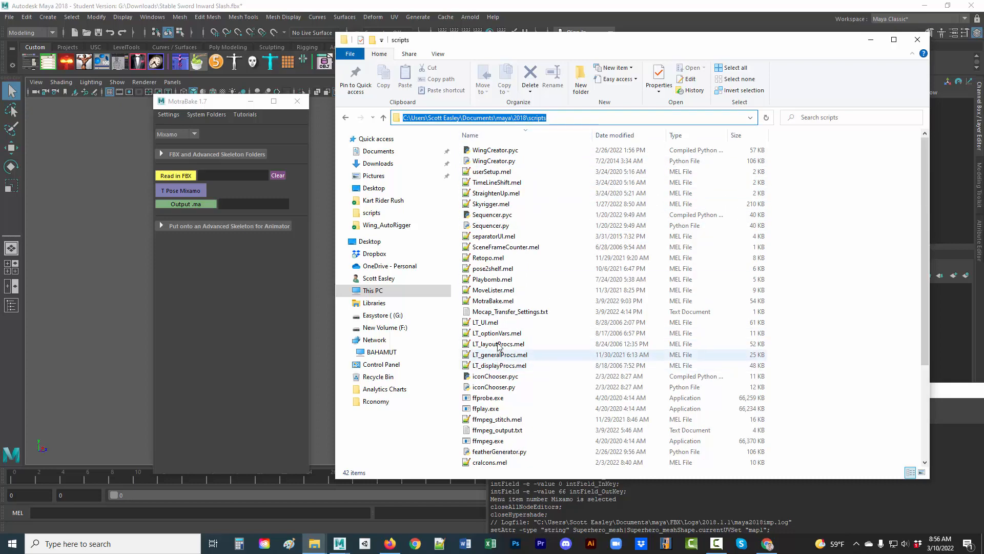
{"action": "left_click", "coordinate": [499, 302]}
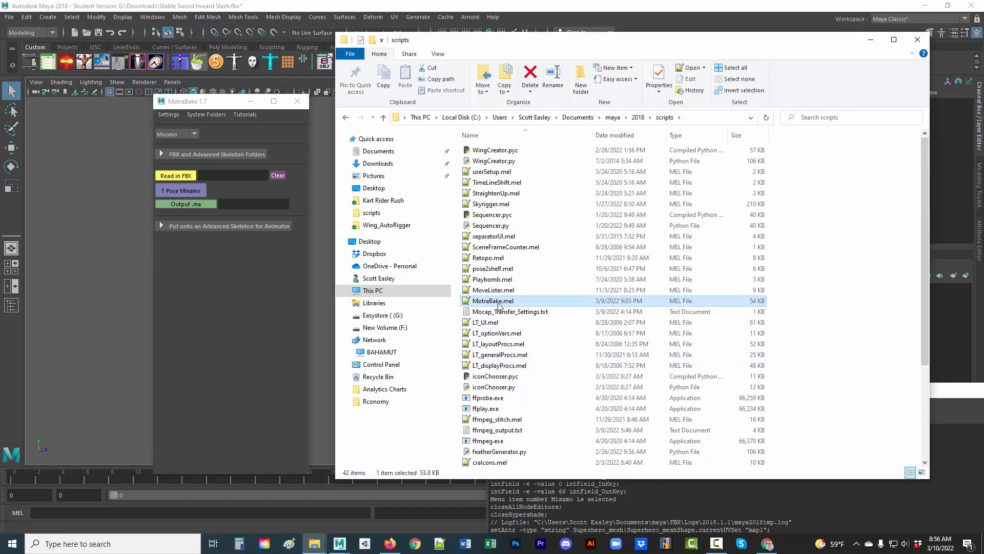
{"action": "scroll", "coordinate": [507, 305], "scroll_direction": "down", "scroll_amount": 4}
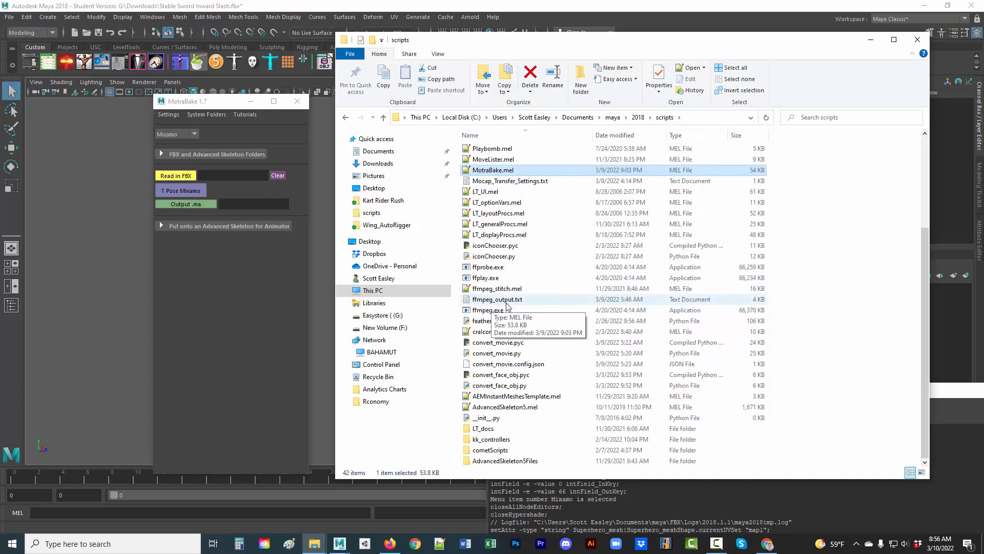
{"action": "left_click", "coordinate": [508, 462]}
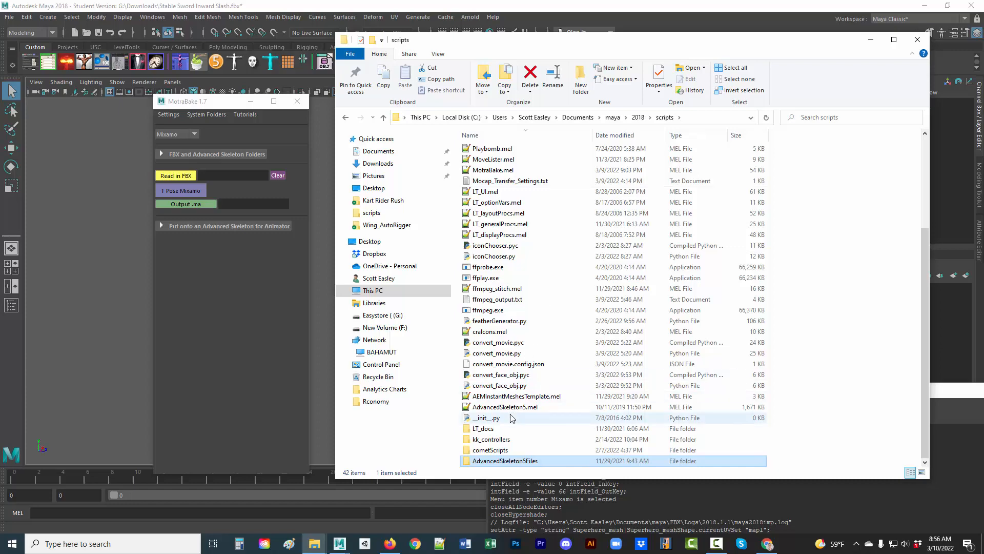
{"action": "scroll", "coordinate": [511, 418], "scroll_direction": "up", "scroll_amount": 4}
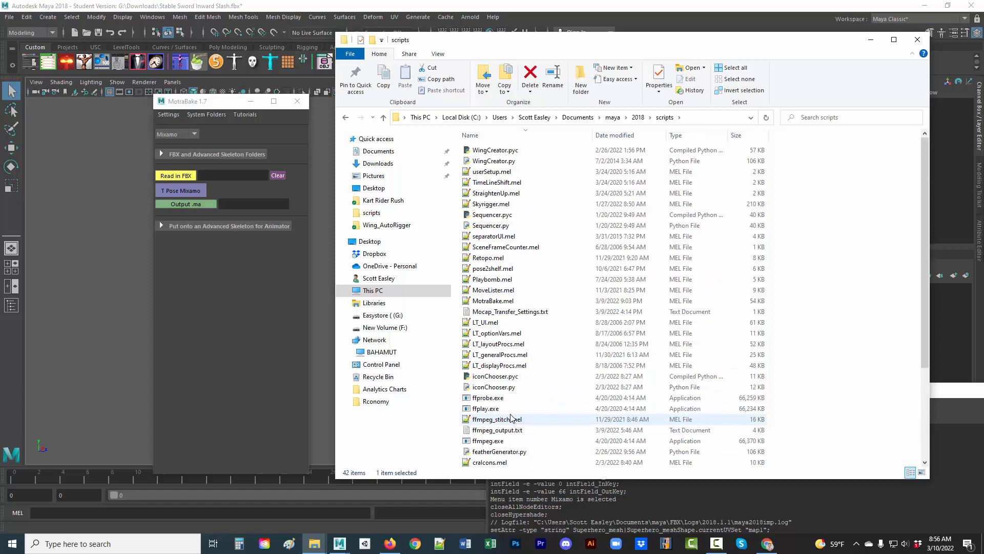
{"action": "scroll", "coordinate": [511, 418], "scroll_direction": "down", "scroll_amount": 4}
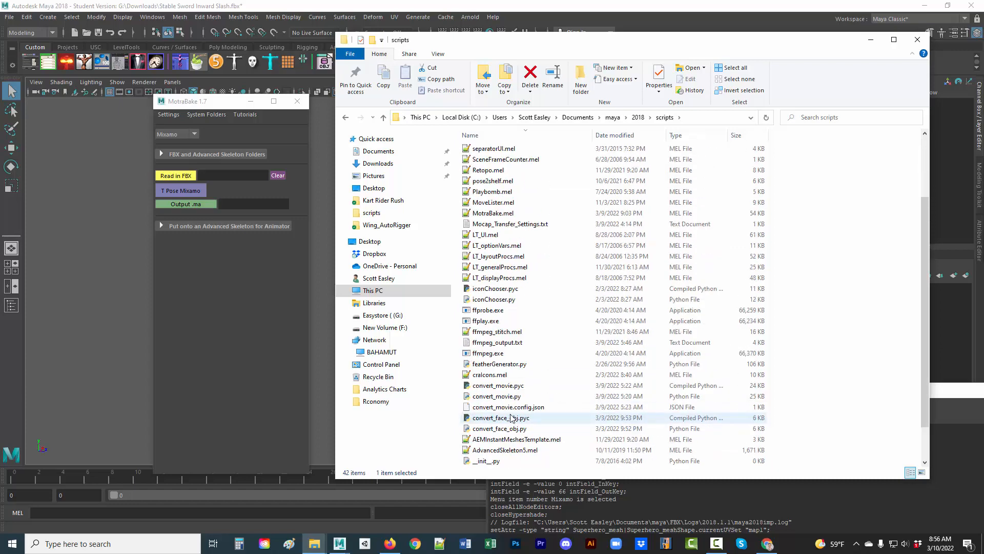
{"action": "left_click", "coordinate": [511, 418]}
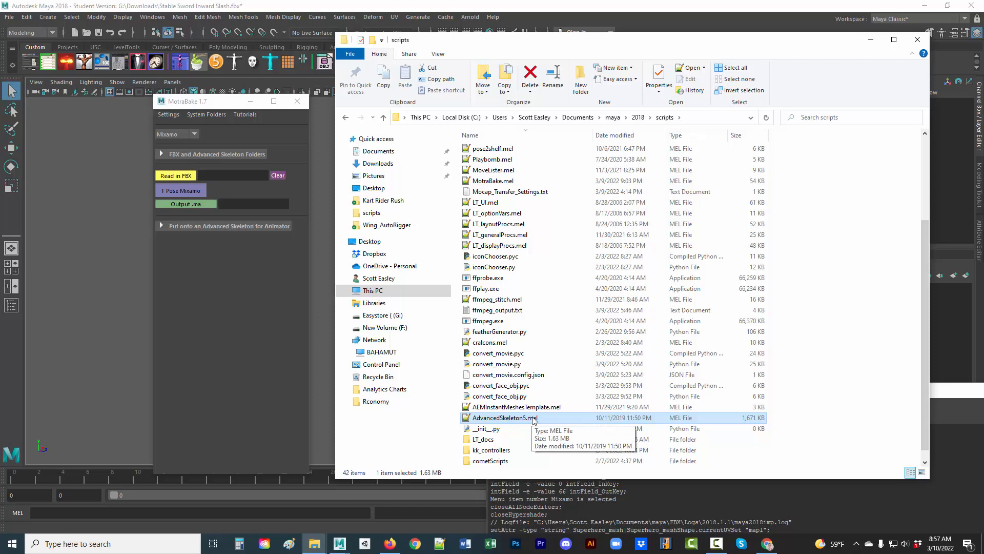
Create a new folder with the default name inside the scripts folder.
{"action": "left_click_drag", "start_coordinate": [552, 35], "coordinate": [553, 10]}
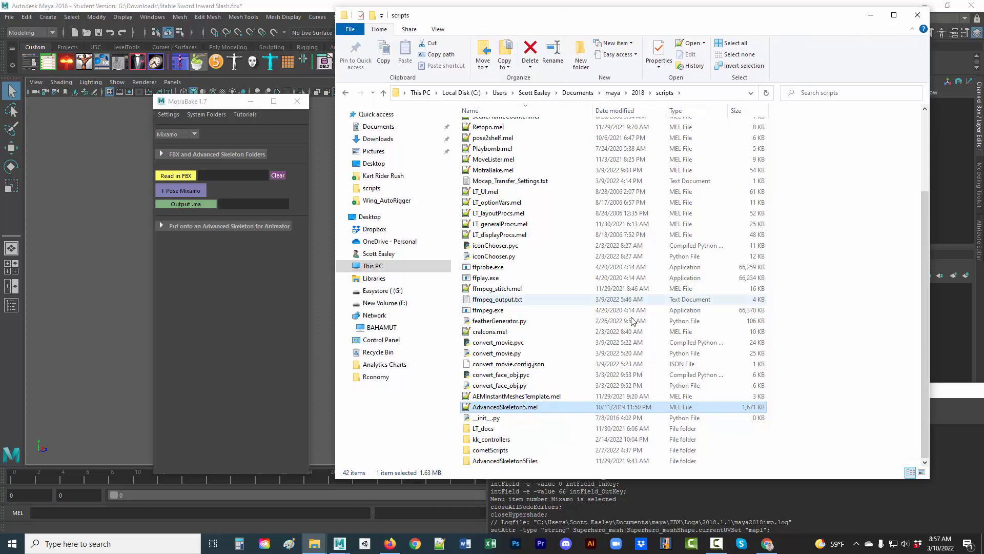
{"action": "right_click", "coordinate": [848, 394]}
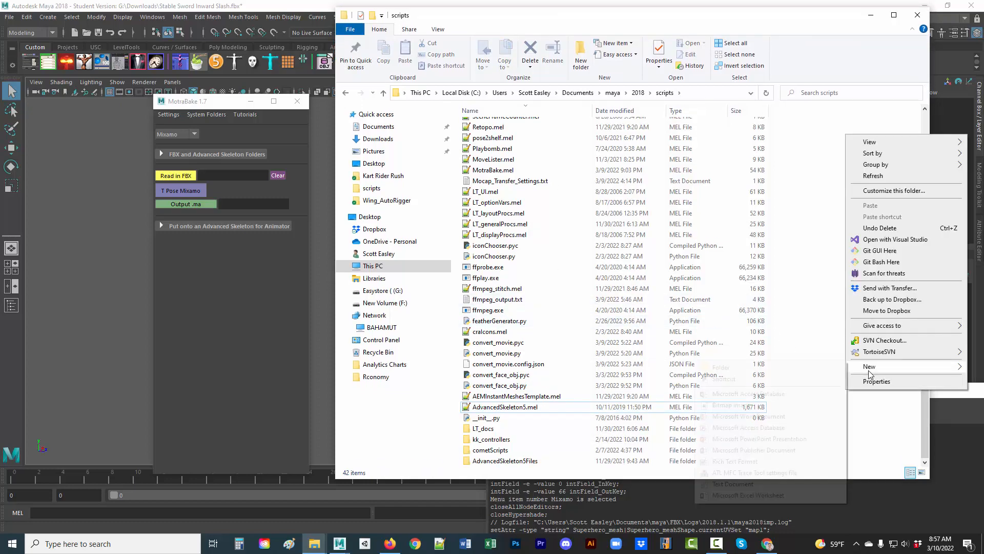
{"action": "mouse_move", "coordinate": [869, 373]}
{"action": "left_click", "coordinate": [779, 369]}
{"action": "key", "text": "Return"}
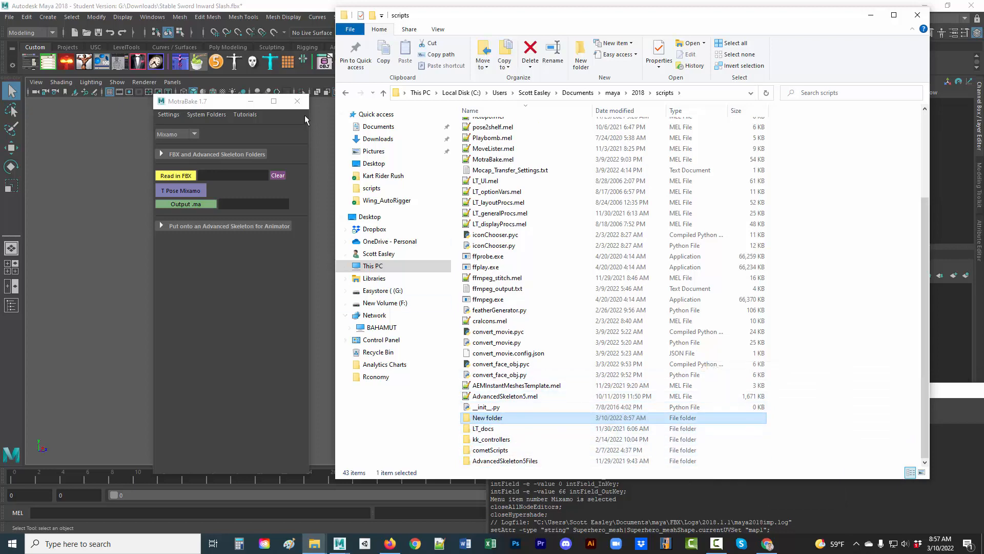
Close the MotraBake window, and move AdvancedSkeleton5.mel and the AdvancedSkeleton5Files folder into the new folder within scripts.
{"action": "left_click", "coordinate": [297, 101]}
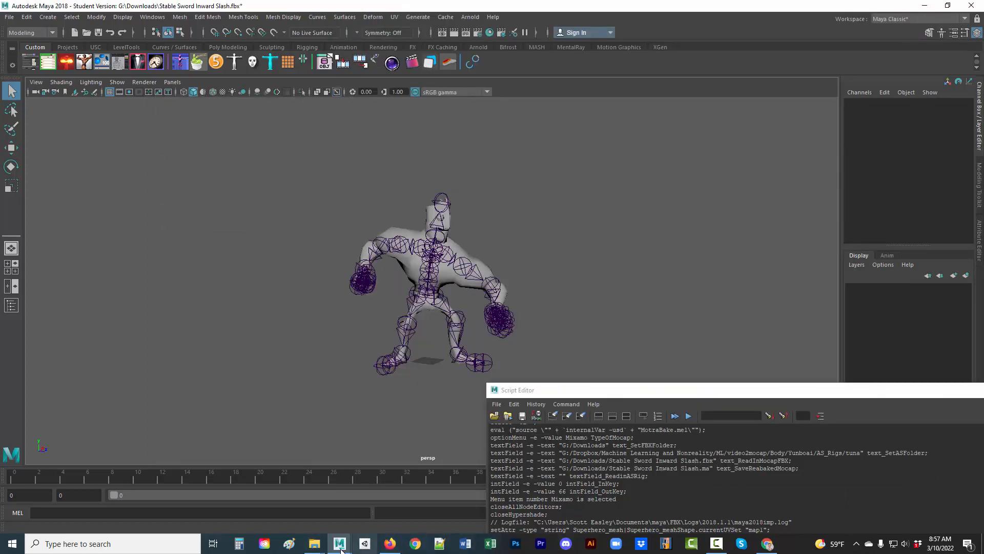
{"action": "mouse_move", "coordinate": [314, 543]}
{"action": "left_click", "coordinate": [385, 500]}
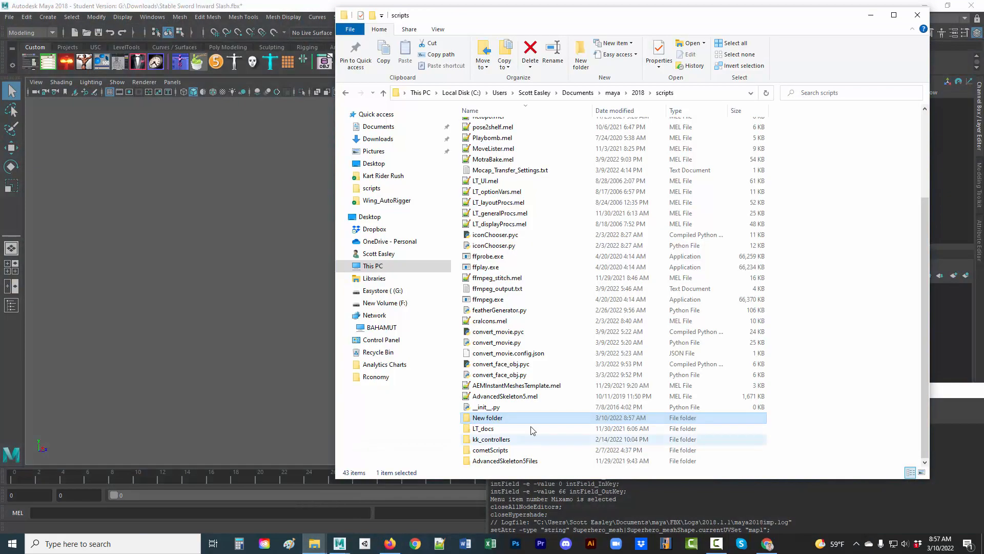
{"action": "left_click", "coordinate": [496, 399]}
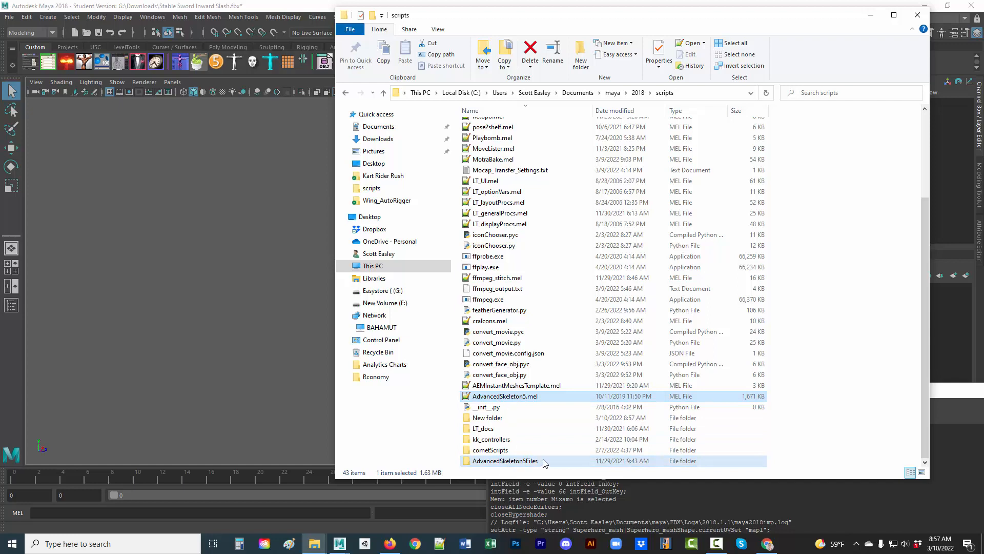
{"action": "left_click_drag", "start_coordinate": [544, 460], "coordinate": [516, 461]}
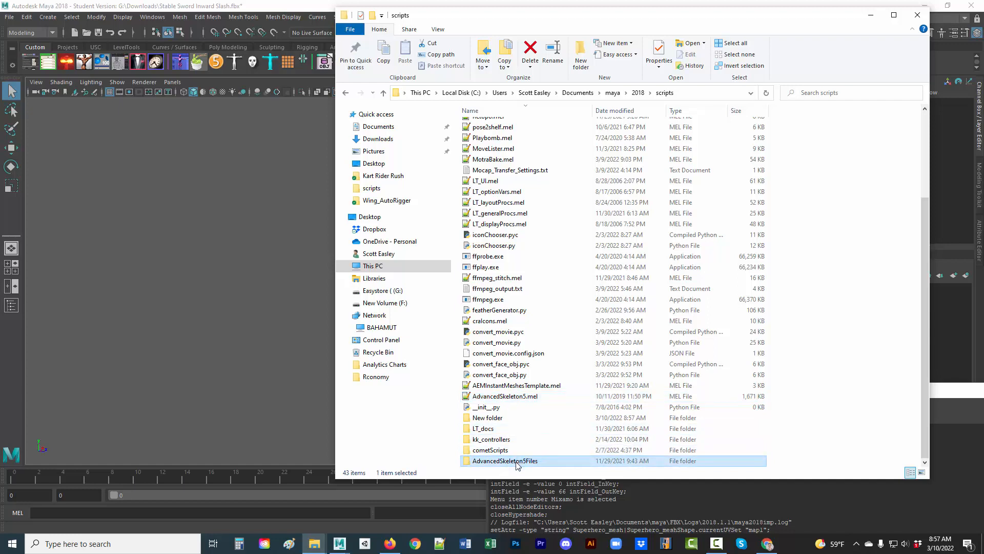
{"action": "left_click", "coordinate": [517, 396], "text": "ctrl"}
{"action": "left_click_drag", "start_coordinate": [517, 396], "coordinate": [507, 418]}
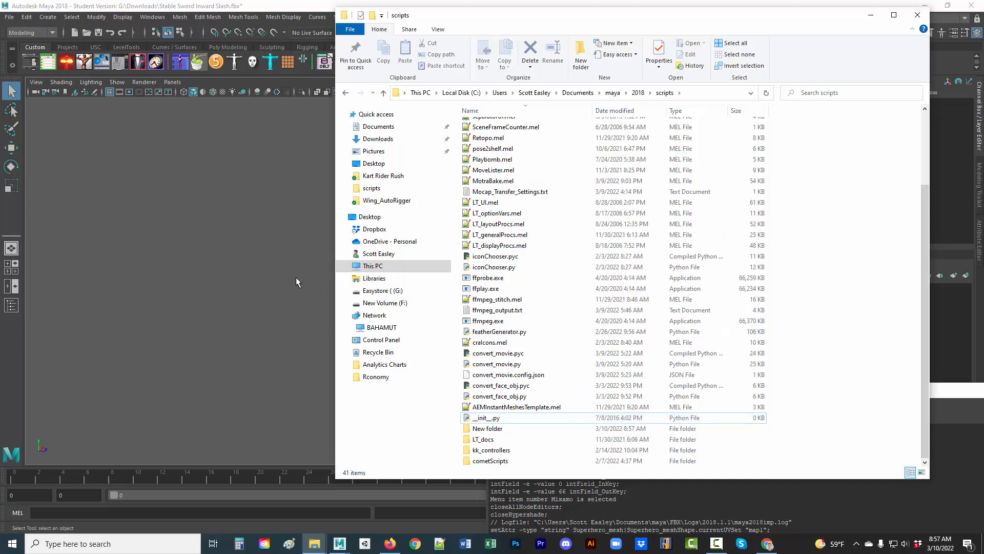
Return to Maya, try launching MotraBake without the AdvancedSkeleton5 files in the scripts folder, and dismiss its alert.
{"action": "left_click", "coordinate": [296, 277]}
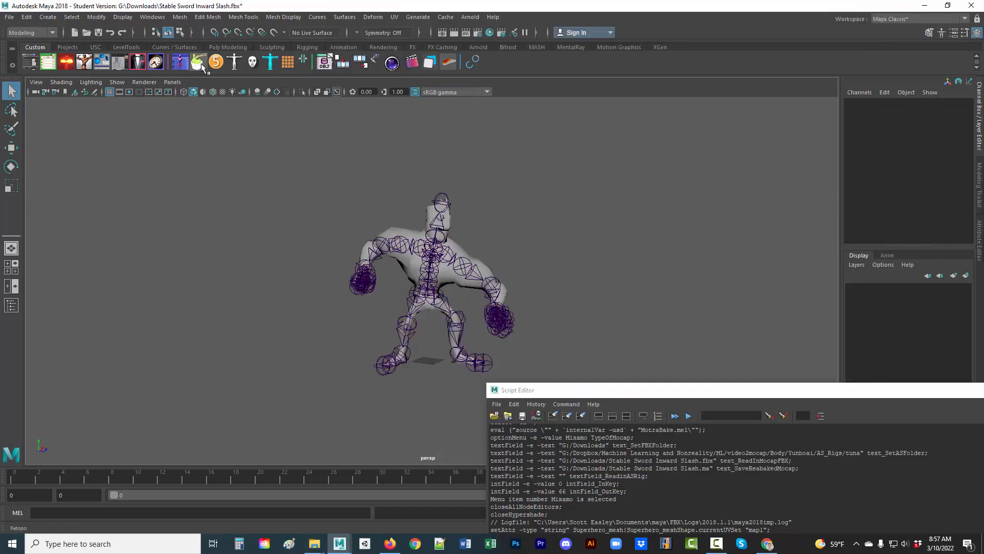
{"action": "left_click", "coordinate": [181, 62]}
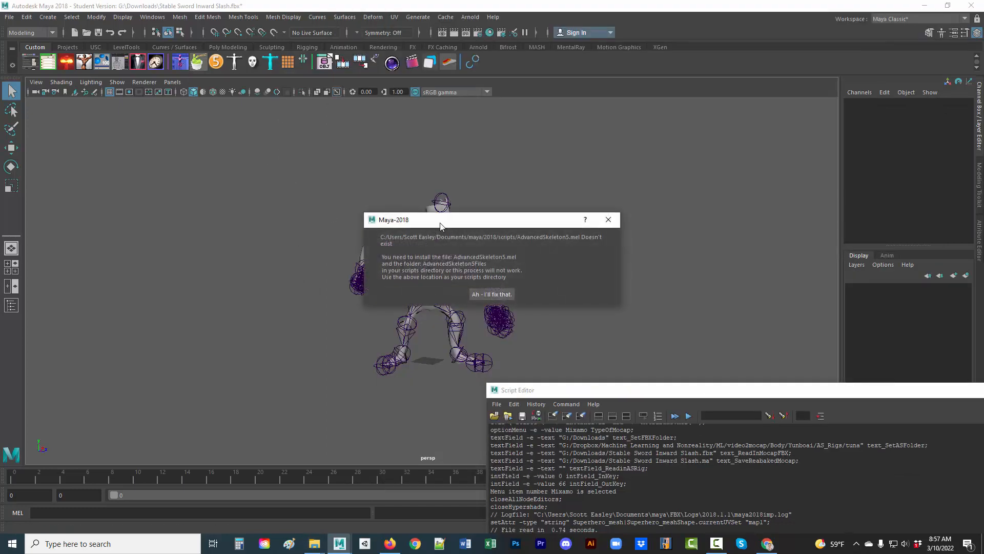
{"action": "left_click_drag", "start_coordinate": [440, 224], "coordinate": [359, 138]}
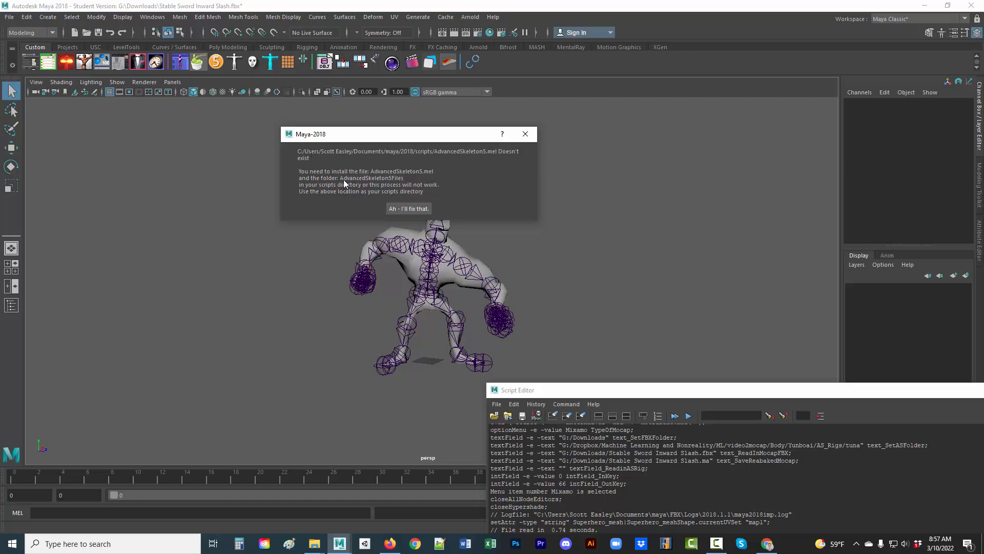
{"action": "left_click", "coordinate": [407, 208]}
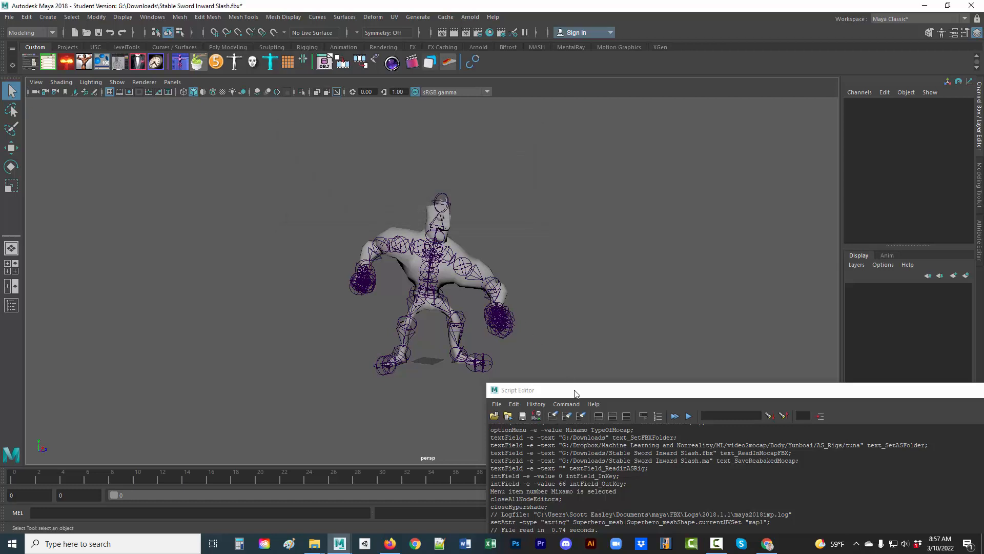
Reposition and narrow the Script Editor window, and close and reopen it.
{"action": "left_click_drag", "start_coordinate": [575, 391], "coordinate": [246, 88]}
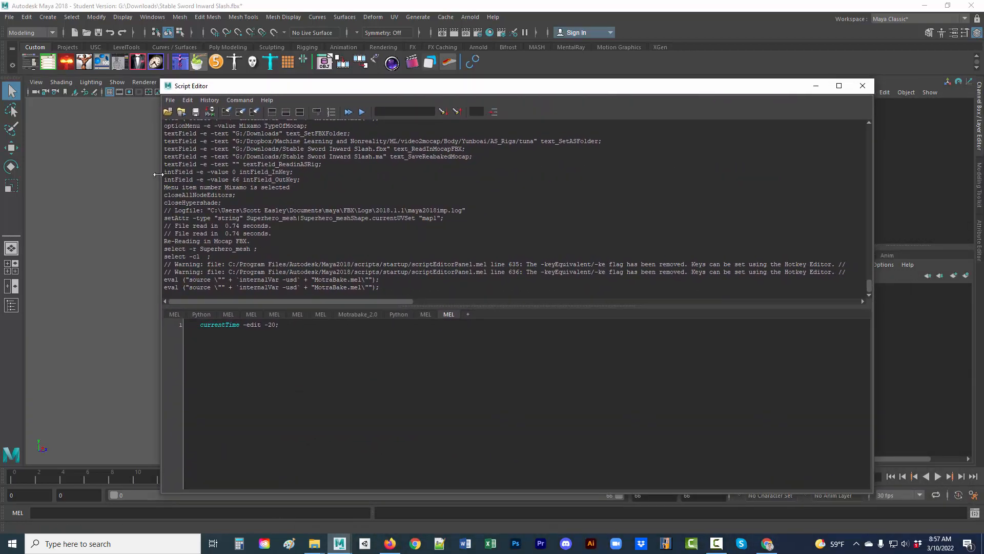
{"action": "left_click_drag", "start_coordinate": [158, 174], "coordinate": [328, 174]}
{"action": "left_click_drag", "start_coordinate": [459, 89], "coordinate": [455, 96]}
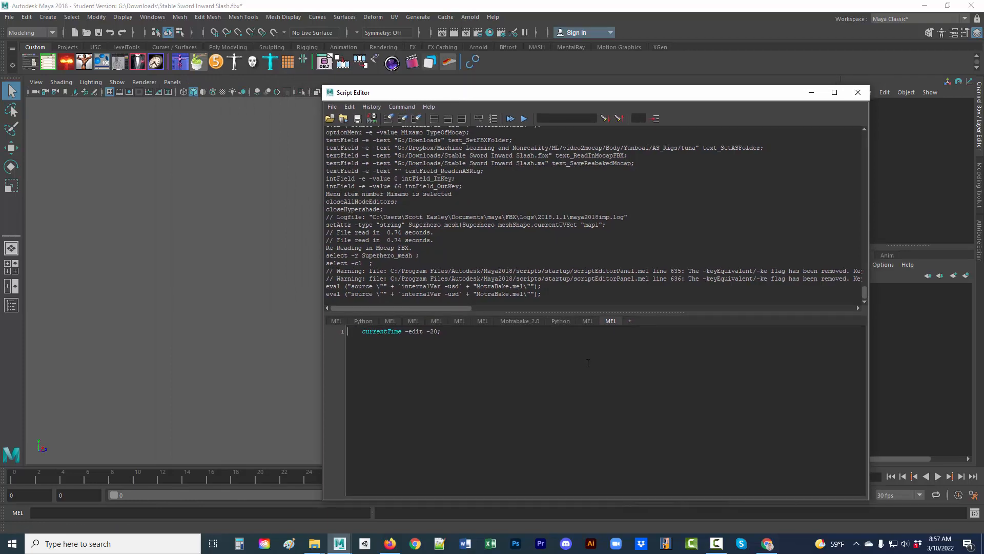
{"action": "left_click", "coordinate": [858, 92]}
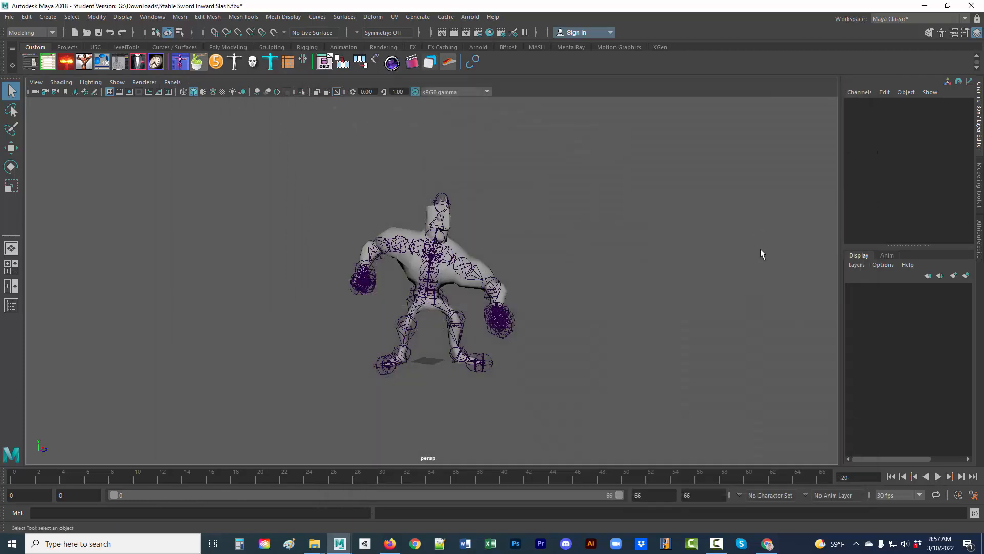
{"action": "left_click", "coordinate": [974, 513]}
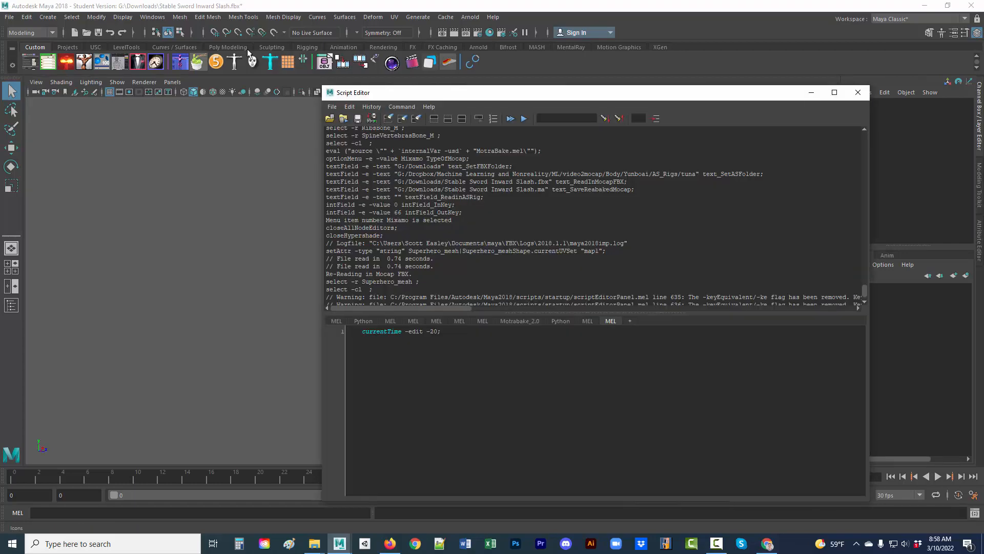
Bring up the Script Editor from Maya's general editors and place the cursor in its current MEL script.
{"action": "left_click", "coordinate": [153, 18]}
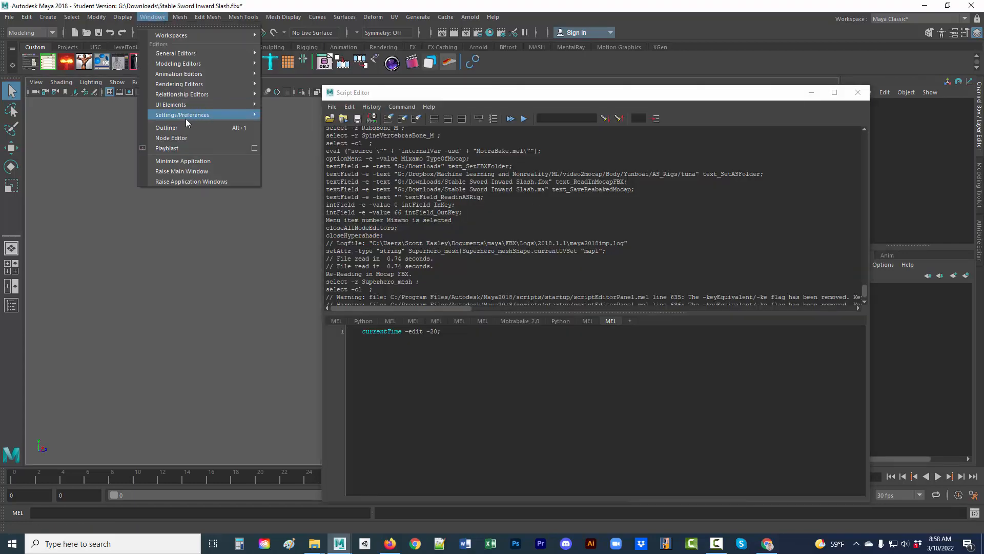
{"action": "mouse_move", "coordinate": [189, 117]}
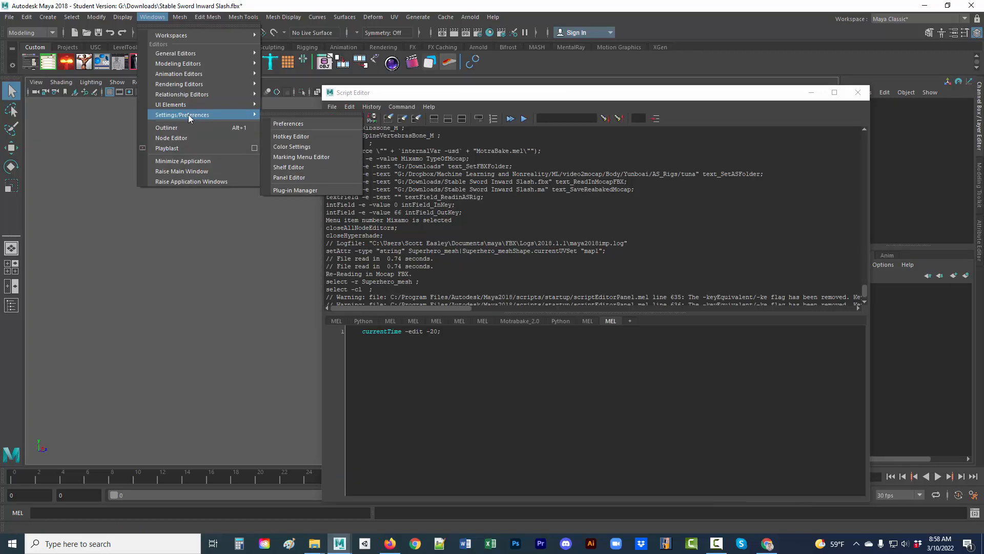
{"action": "mouse_move", "coordinate": [194, 53]}
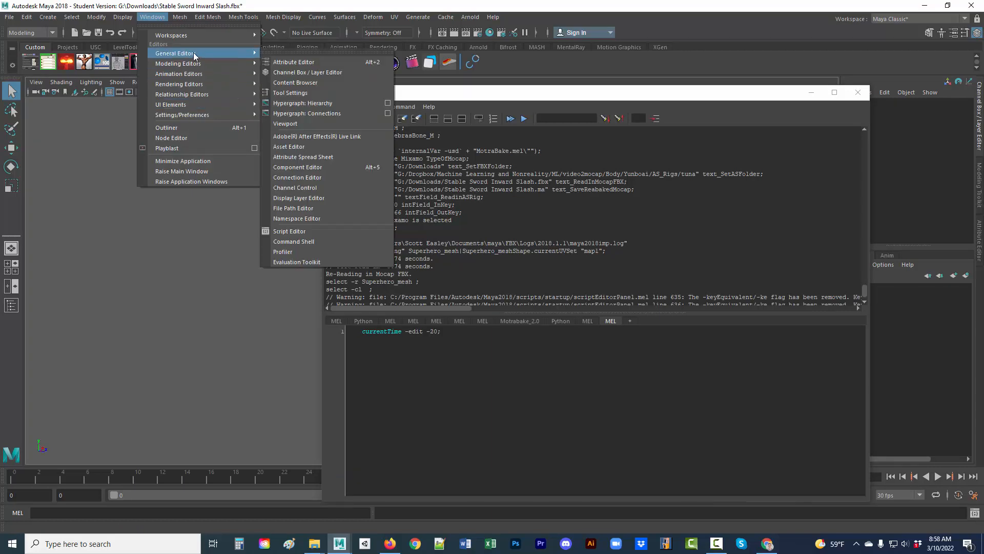
{"action": "left_click", "coordinate": [327, 232]}
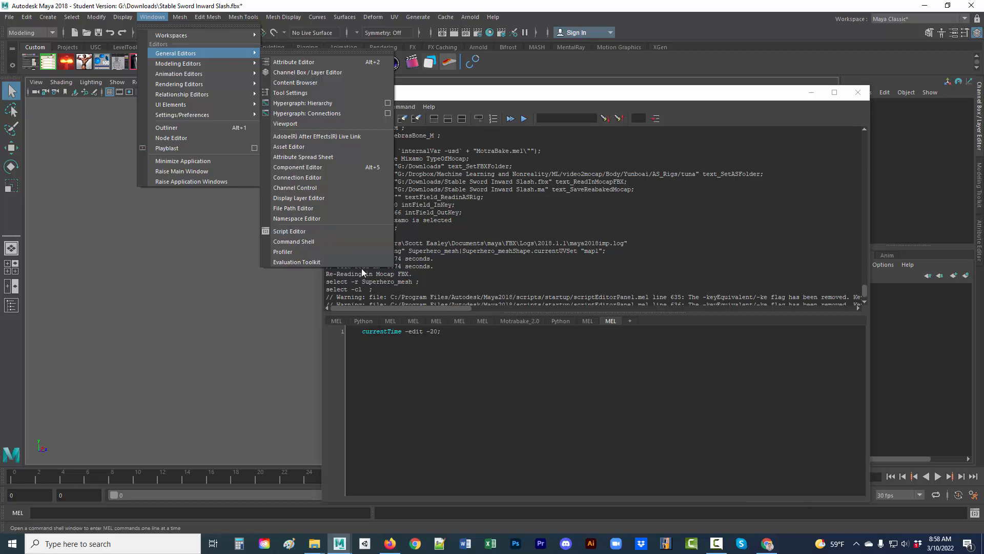
{"action": "left_click", "coordinate": [449, 381]}
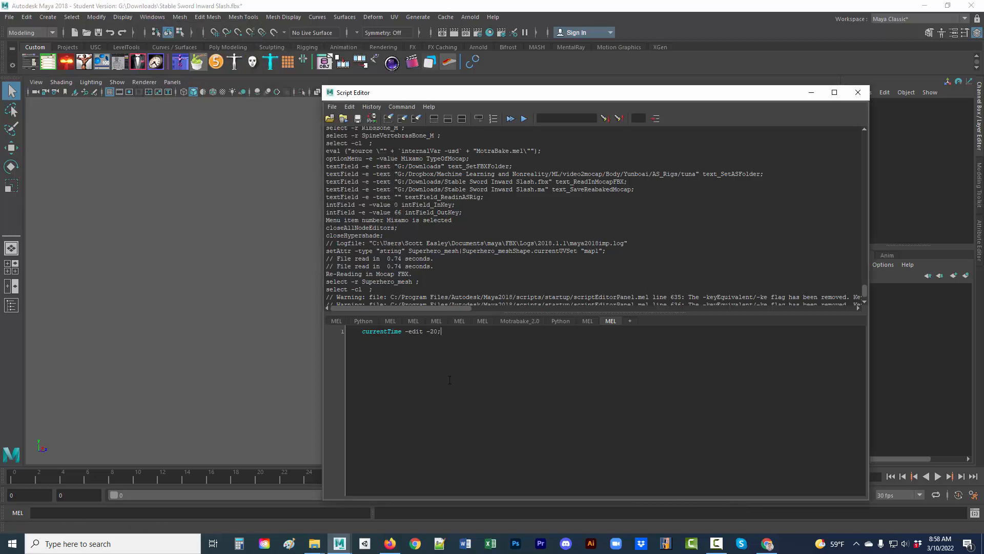
Search Maya's menu items for "script", highlight the Windows->General Editors->Script Editor result, and close the search window.
{"action": "left_click", "coordinate": [493, 18]}
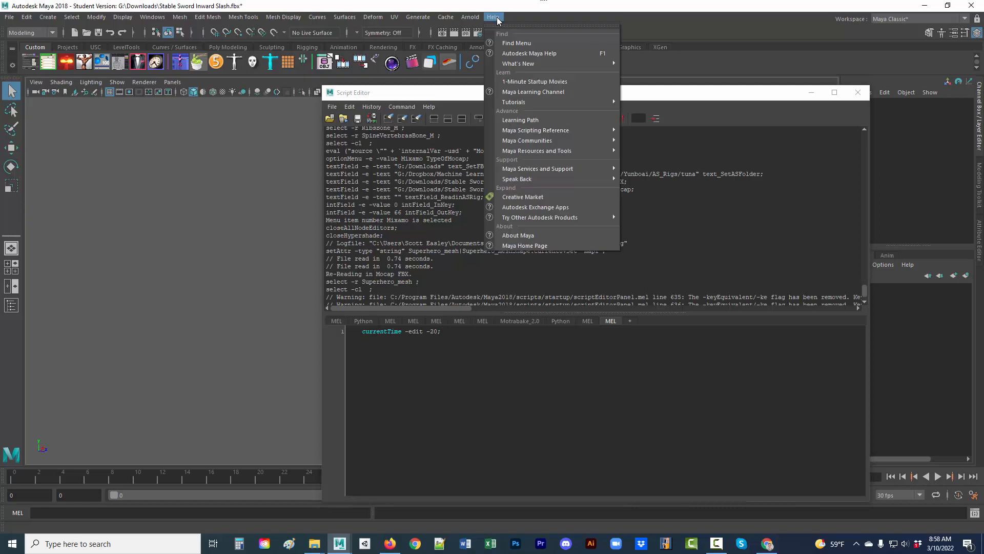
{"action": "left_click", "coordinate": [536, 44]}
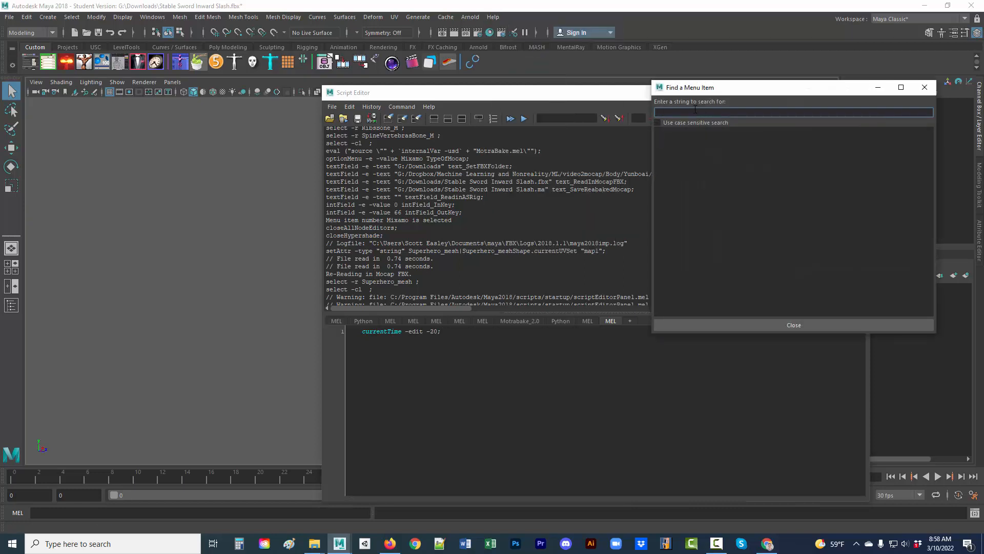
{"action": "type", "text": "script"}
{"action": "key", "text": "Return"}
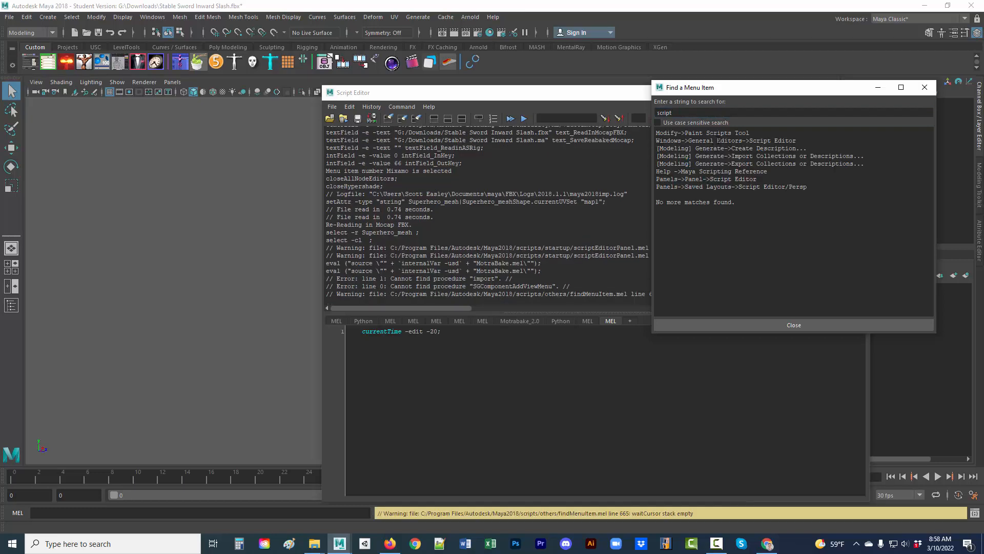
{"action": "left_click_drag", "start_coordinate": [796, 140], "coordinate": [657, 140]}
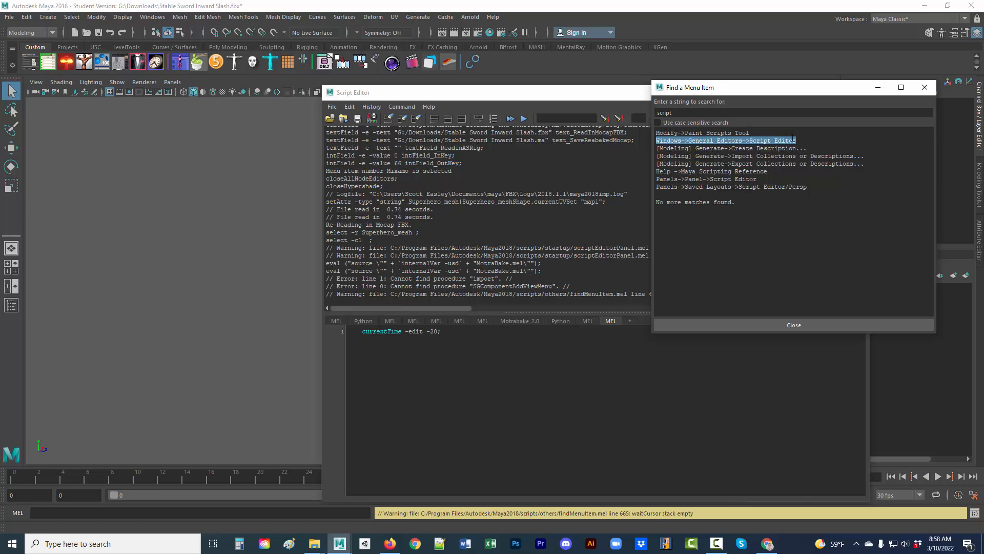
{"action": "left_click", "coordinate": [925, 87]}
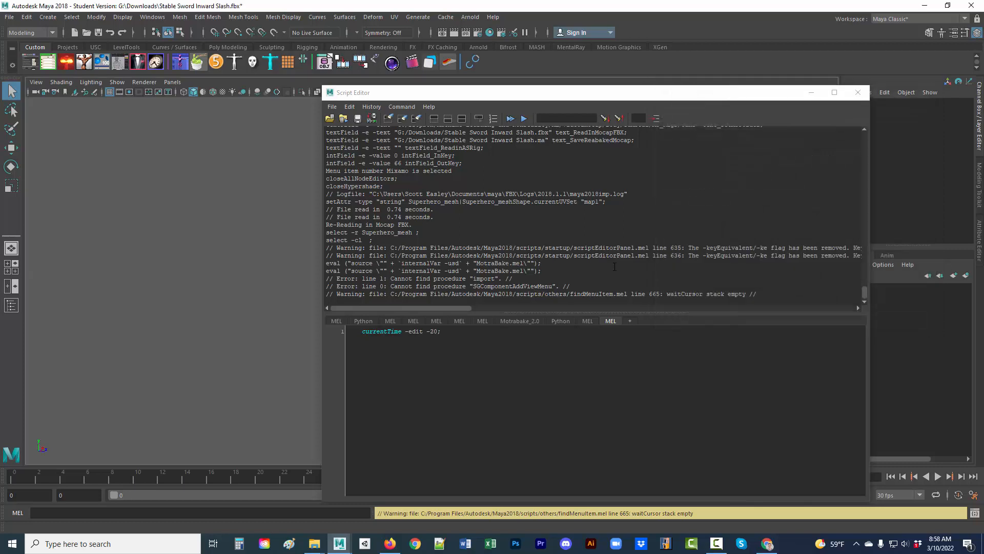
Open the Script Editor's Load Script dialog, reposition it, and highlight the Documents\maya\2018\scripts part of its folder path.
{"action": "left_click", "coordinate": [500, 342]}
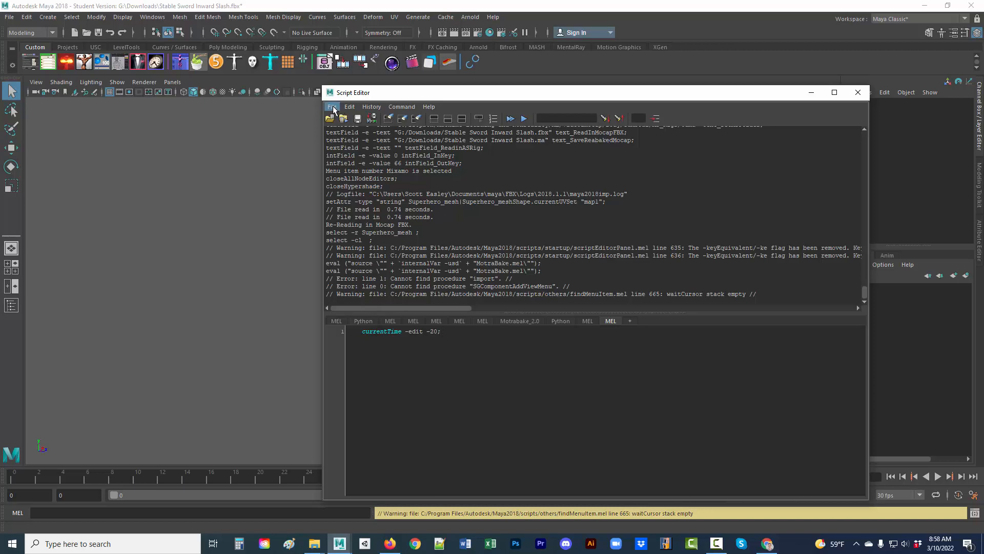
{"action": "left_click", "coordinate": [332, 108]}
{"action": "left_click", "coordinate": [356, 126]}
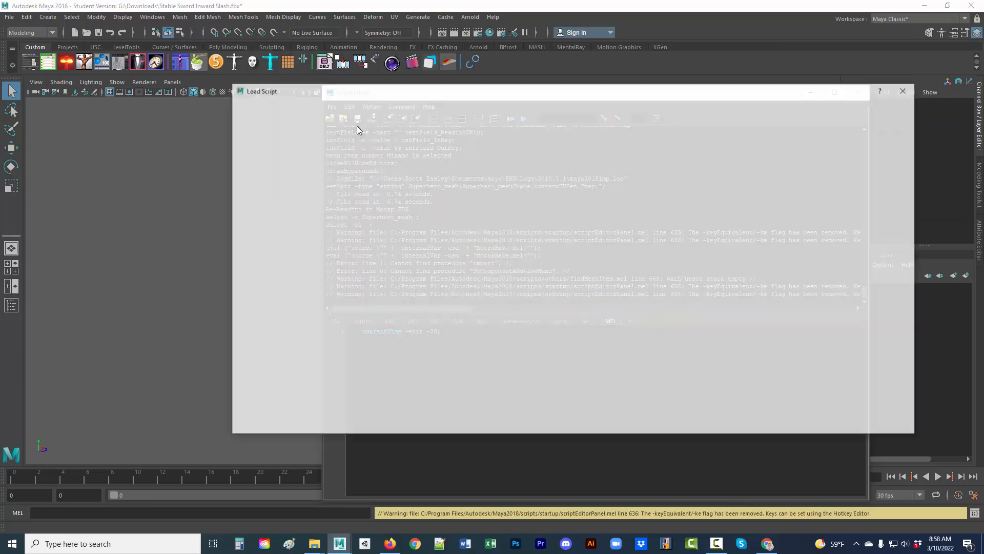
{"action": "left_click_drag", "start_coordinate": [361, 98], "coordinate": [342, 137]}
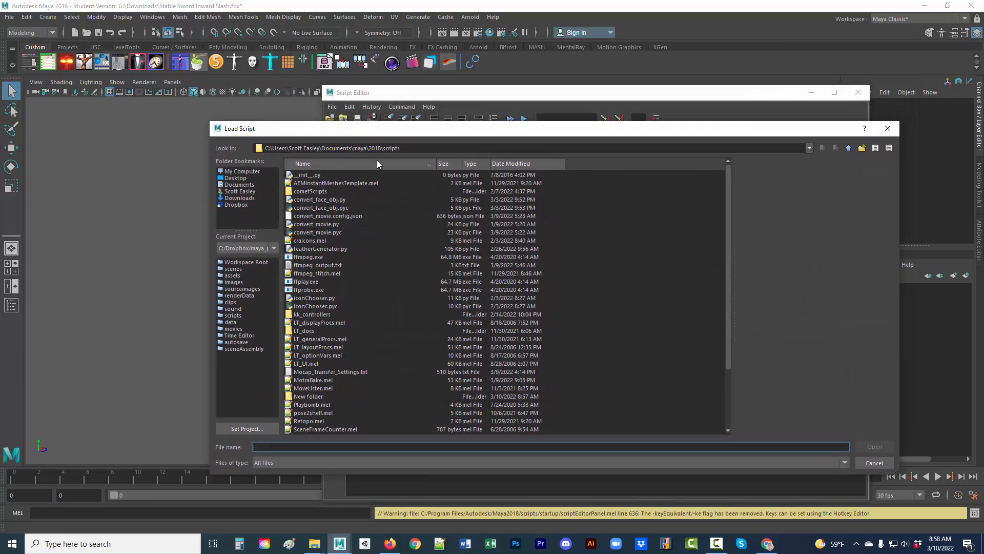
{"action": "left_click_drag", "start_coordinate": [411, 148], "coordinate": [261, 142]}
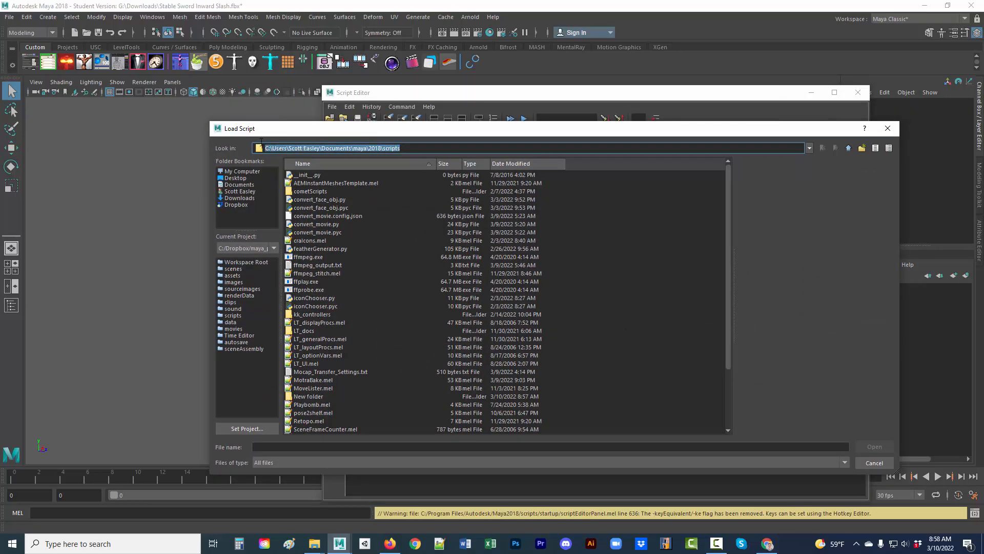
{"action": "left_click", "coordinate": [323, 151]}
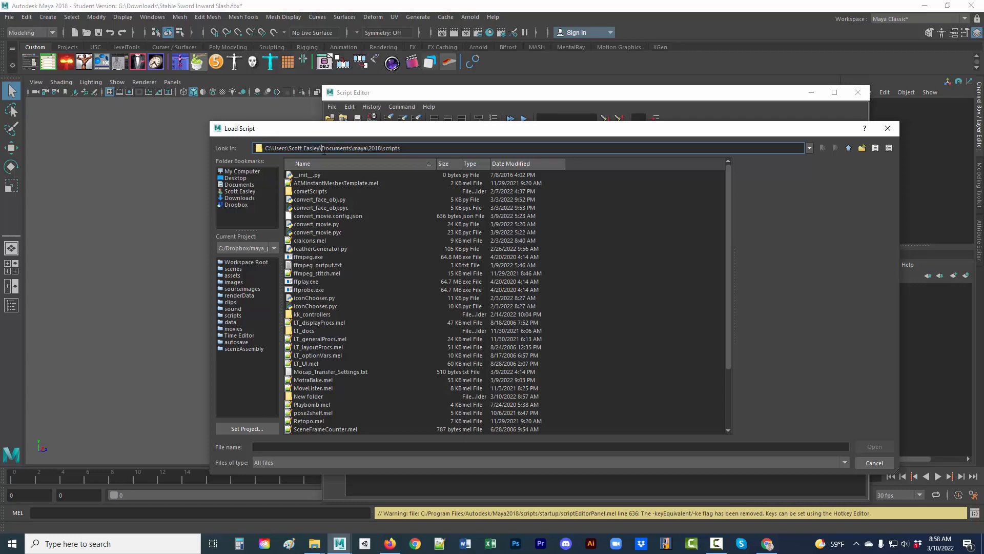
{"action": "left_click_drag", "start_coordinate": [322, 149], "coordinate": [405, 149]}
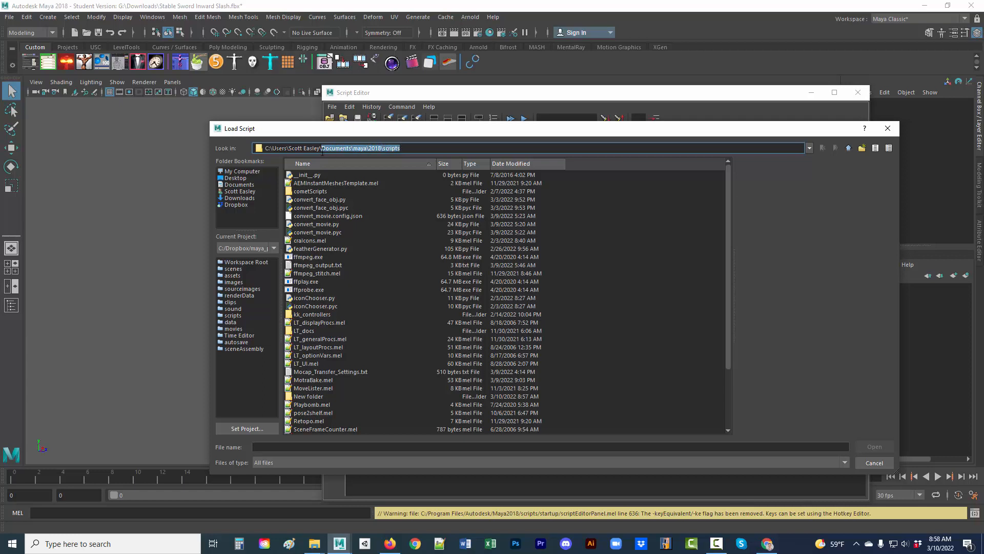
{"action": "left_click_drag", "start_coordinate": [322, 150], "coordinate": [407, 145]}
Select MotraBake.mel in the scripts folder listing, look through the remaining files, and close the dialog without loading anything.
{"action": "left_click", "coordinate": [316, 382]}
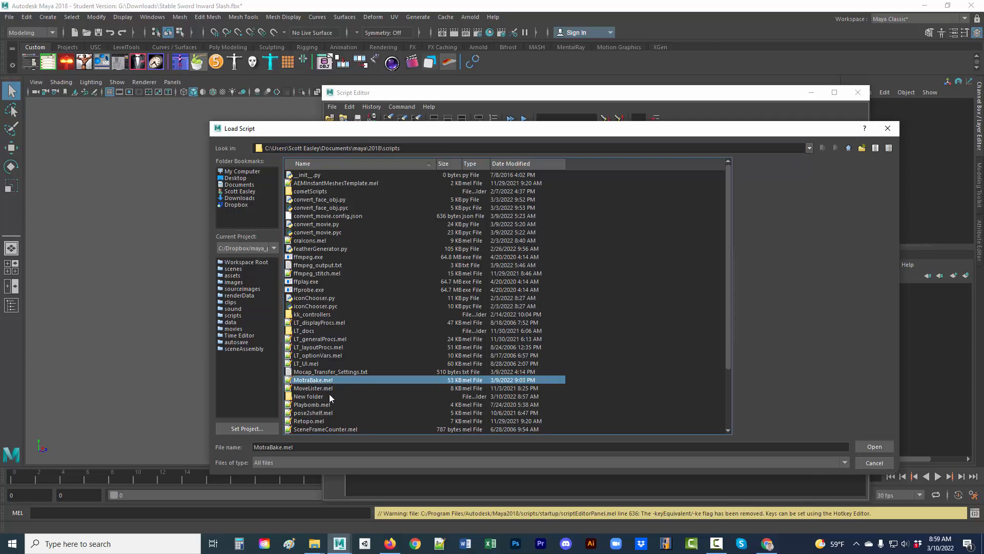
{"action": "scroll", "coordinate": [331, 397], "scroll_direction": "down", "scroll_amount": 3}
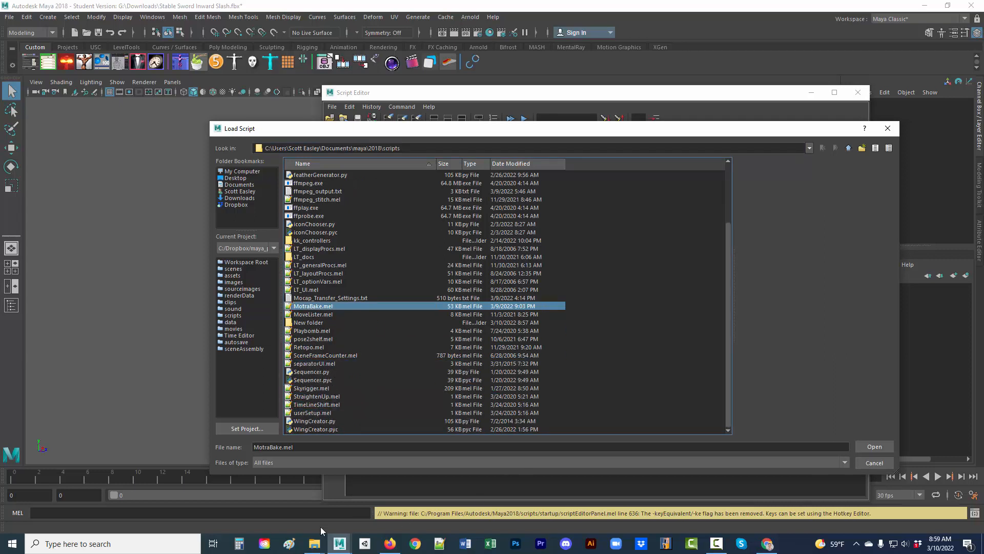
{"action": "left_click", "coordinate": [314, 543]}
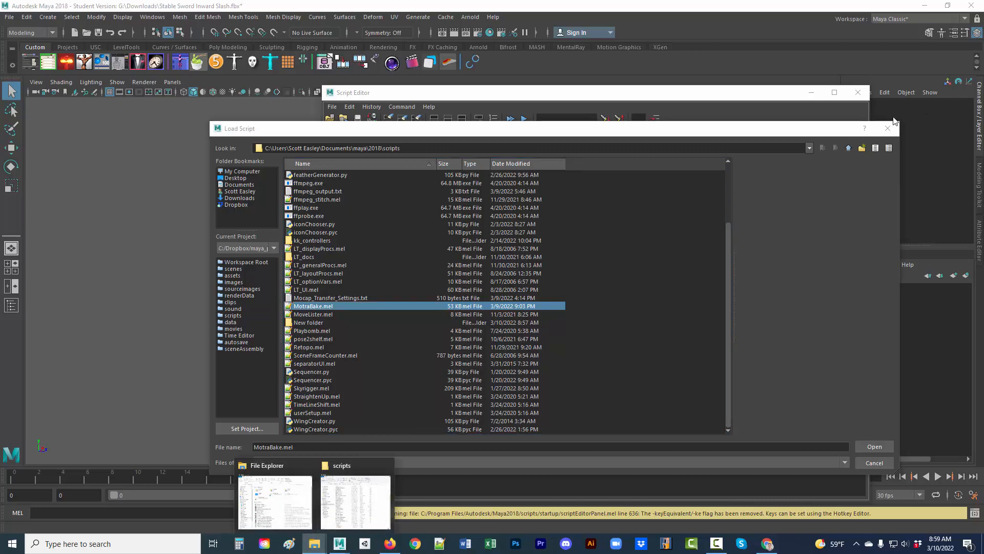
{"action": "left_click", "coordinate": [888, 128]}
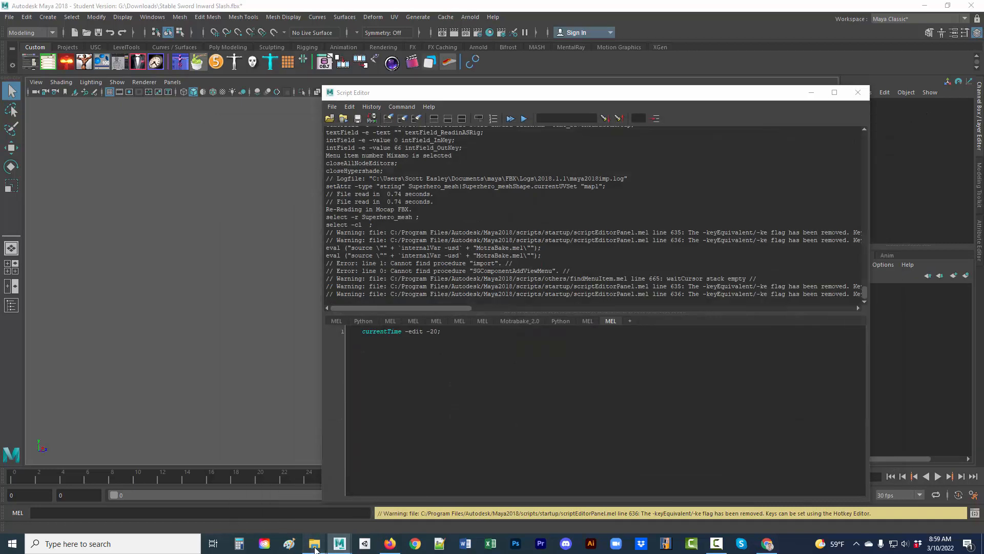
In File Explorer, move AdvancedSkeleton5Files and AdvancedSkeleton5.mel from New folder back into scripts, and delete the emptied New folder.
{"action": "mouse_move", "coordinate": [314, 547]}
{"action": "left_click", "coordinate": [356, 506]}
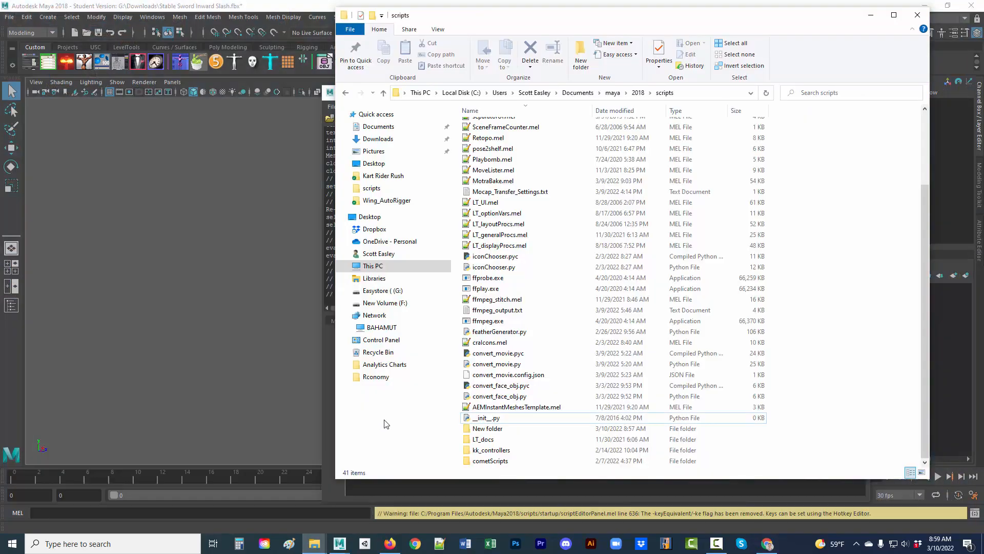
{"action": "double_click", "coordinate": [491, 428]}
{"action": "left_click", "coordinate": [514, 128]}
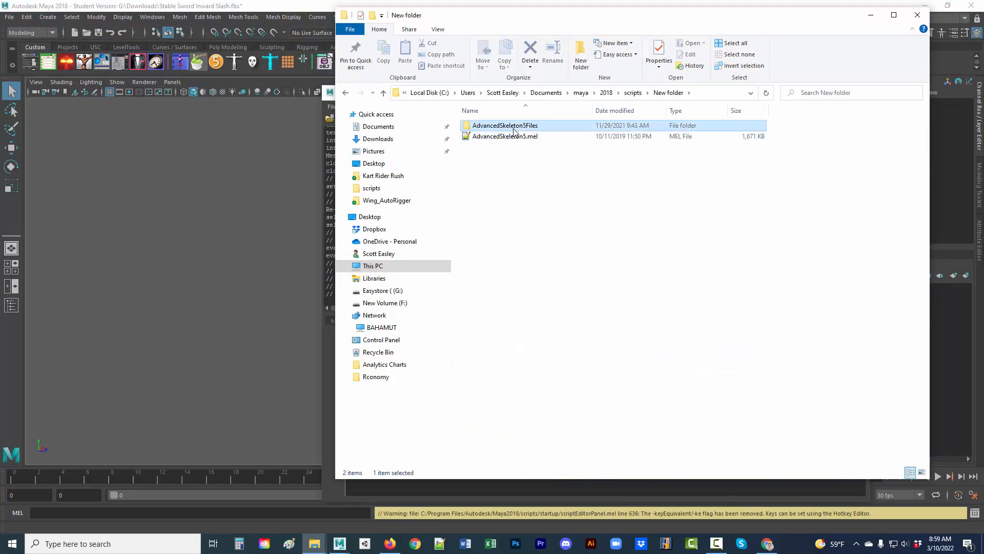
{"action": "left_click", "coordinate": [515, 137], "text": "shift"}
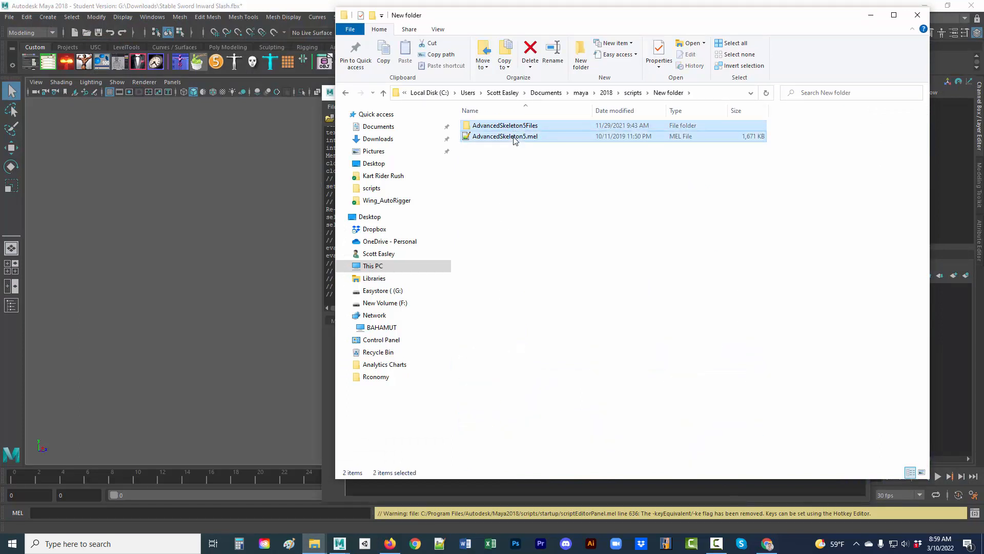
{"action": "key", "text": "ctrl+x"}
{"action": "key", "text": "alt+Left"}
{"action": "key", "text": "ctrl+v"}
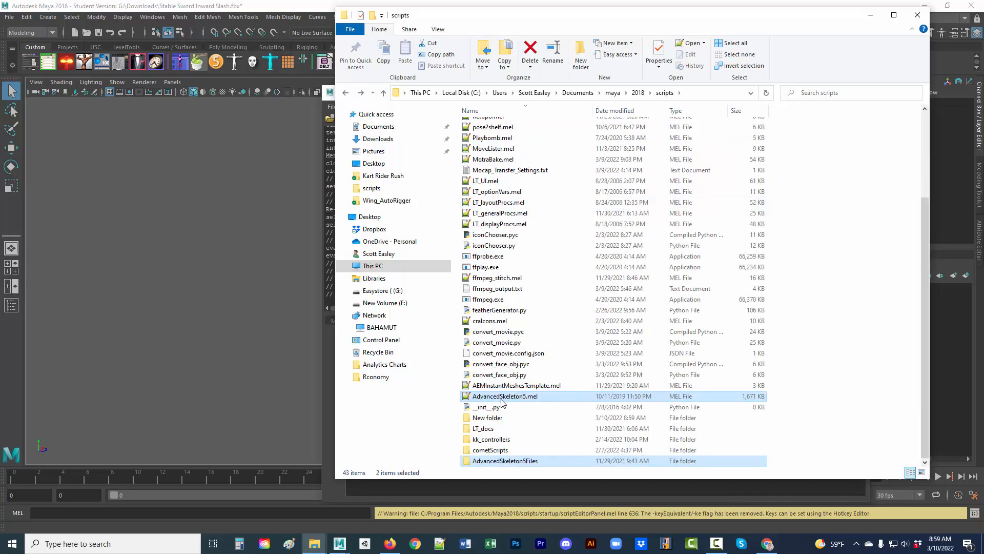
{"action": "left_click", "coordinate": [491, 418]}
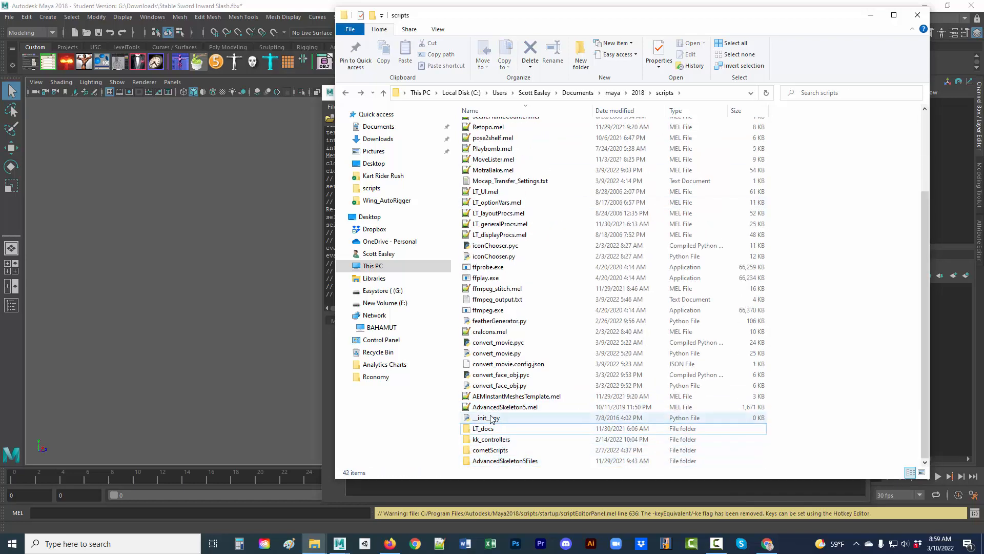
Return to Maya, close the Script Editor, launch MotraBake, and place its window beside the character in the viewport.
{"action": "key", "text": "alt+Tab"}
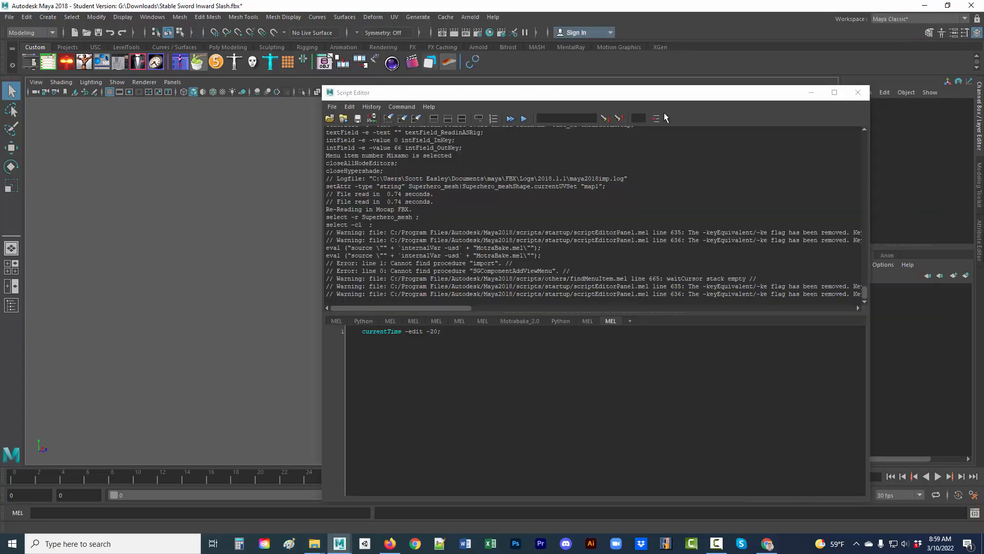
{"action": "left_click", "coordinate": [858, 92]}
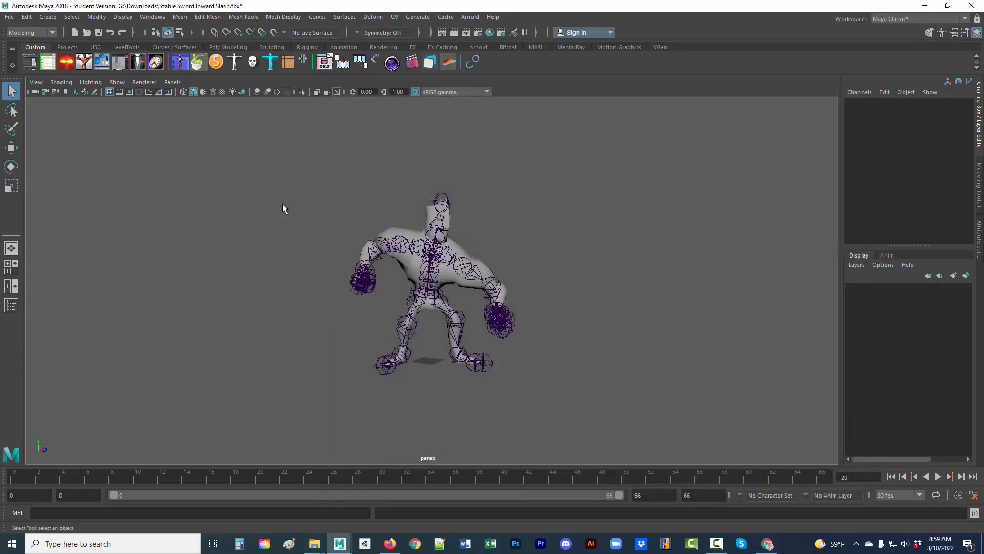
{"action": "left_click", "coordinate": [180, 62]}
{"action": "left_click_drag", "start_coordinate": [223, 107], "coordinate": [660, 122]}
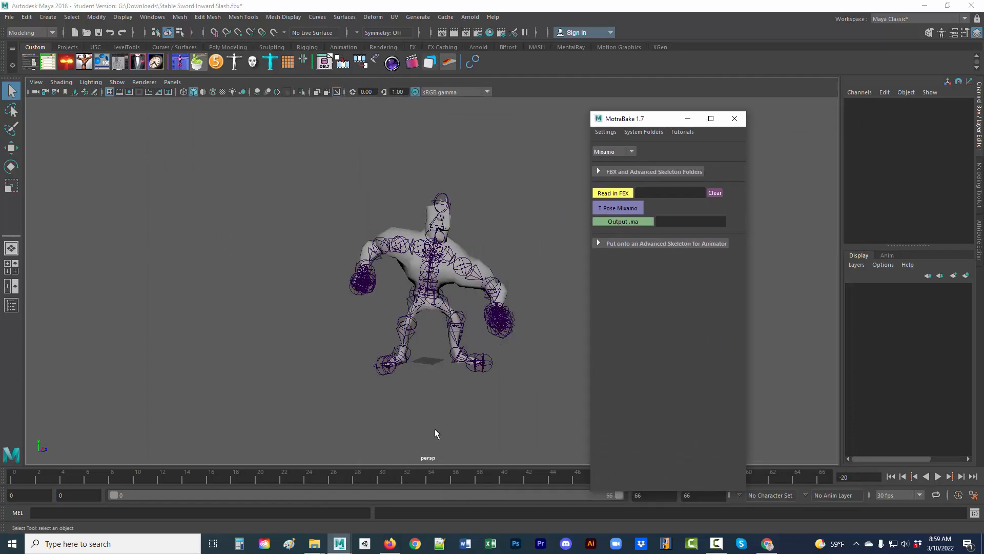
Switch to Chrome's Motrabake Google Drive folder and widen the browser window to show all its files.
{"action": "mouse_move", "coordinate": [391, 548]}
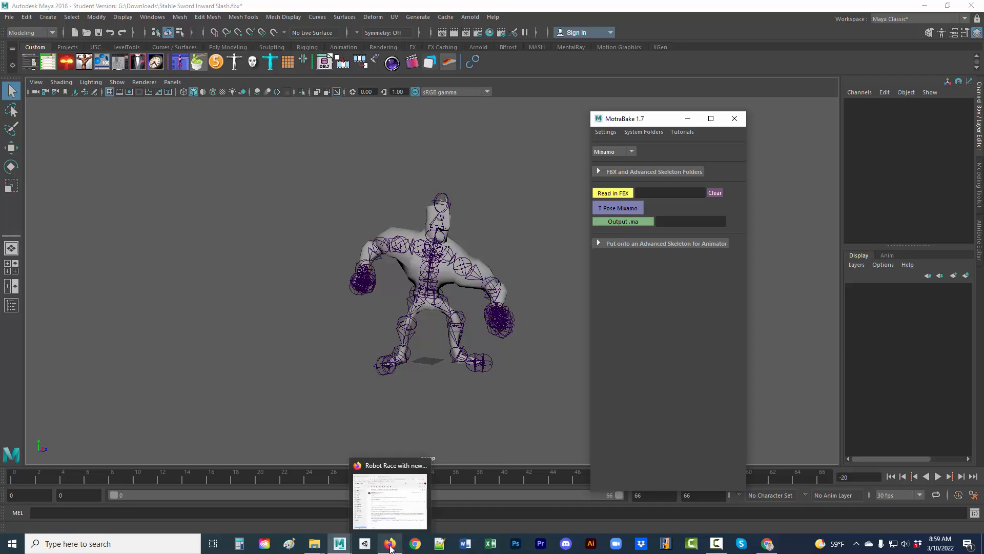
{"action": "left_click", "coordinate": [768, 544]}
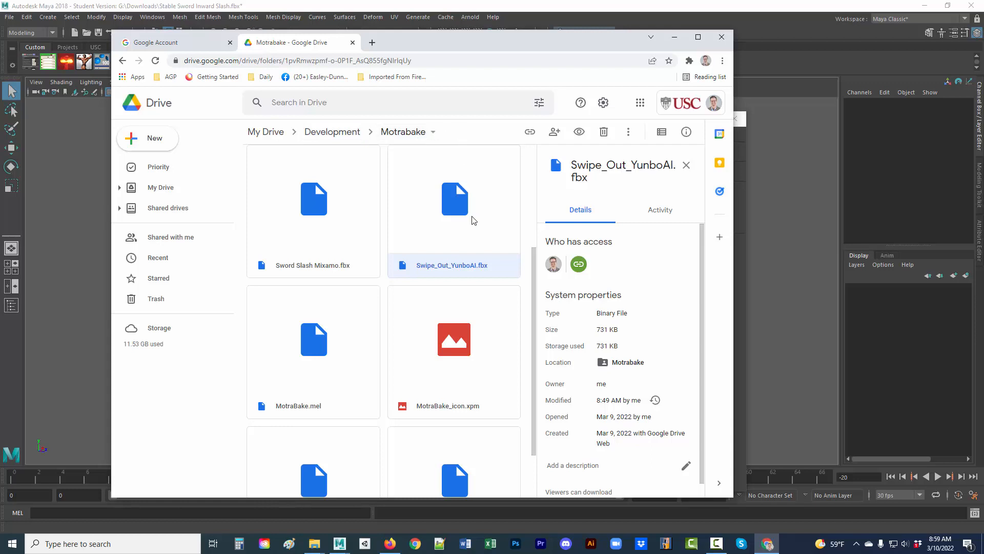
{"action": "scroll", "coordinate": [473, 221], "scroll_direction": "down", "scroll_amount": 1}
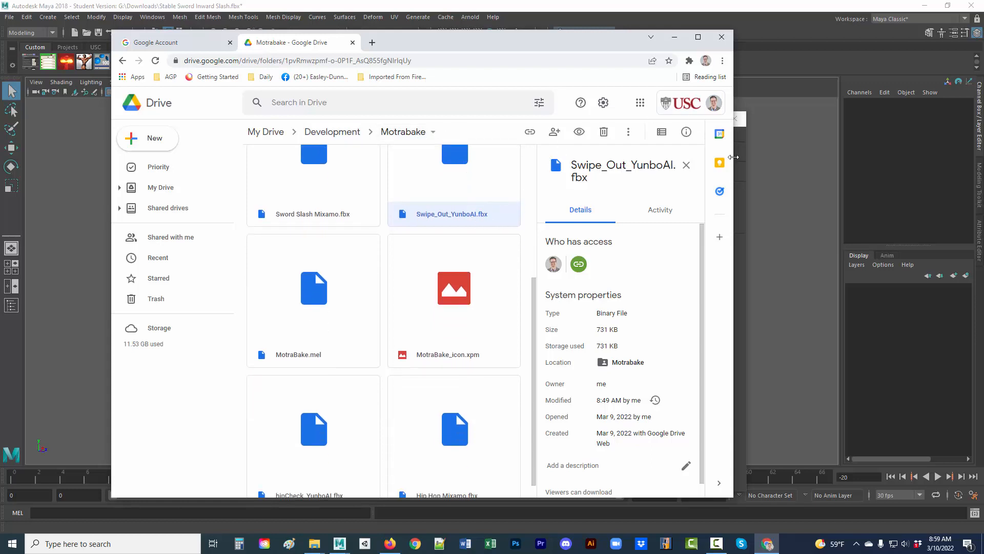
{"action": "left_click_drag", "start_coordinate": [733, 157], "coordinate": [913, 161]}
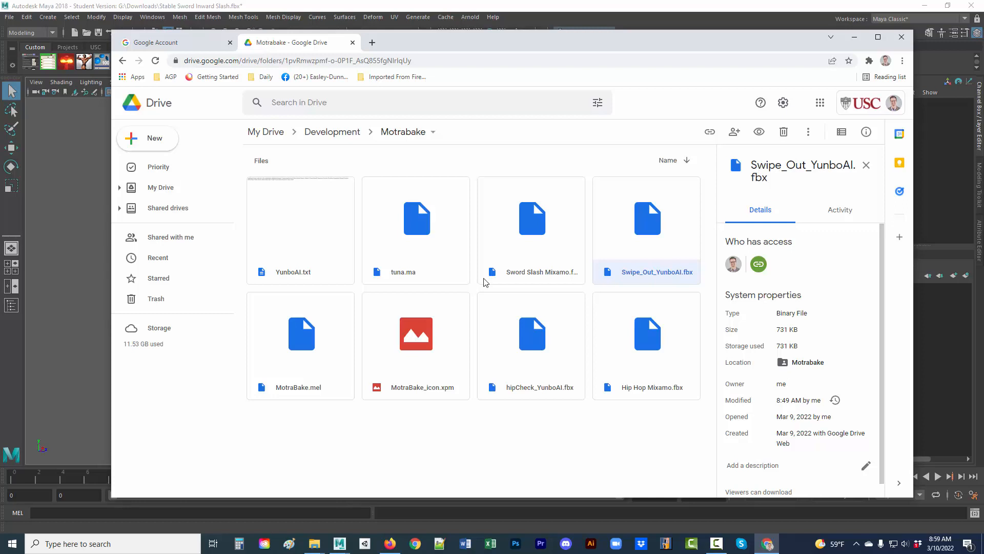
Open mixamo.com in a new browser tab.
{"action": "left_click", "coordinate": [372, 42]}
{"action": "left_click", "coordinate": [395, 63]}
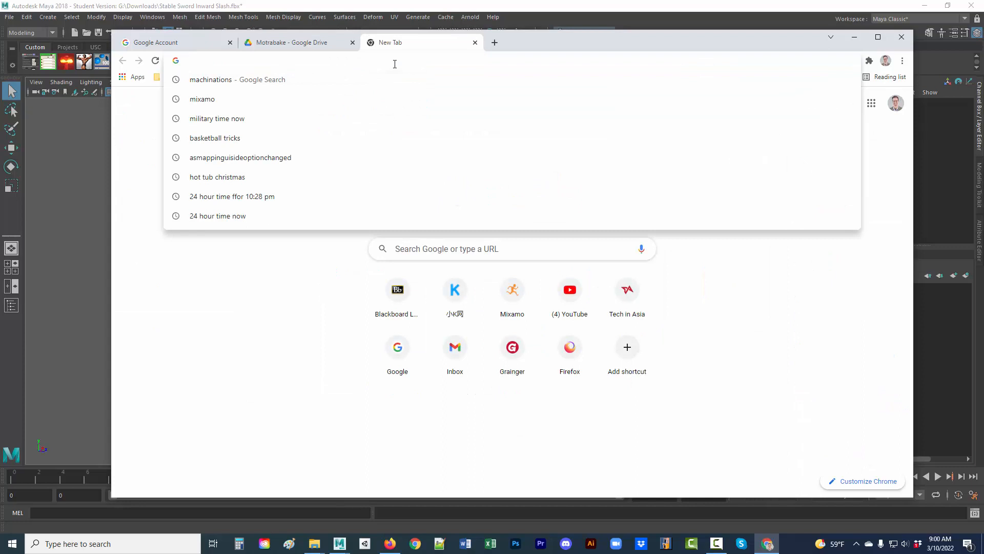
{"action": "type", "text": "mixamo.com"}
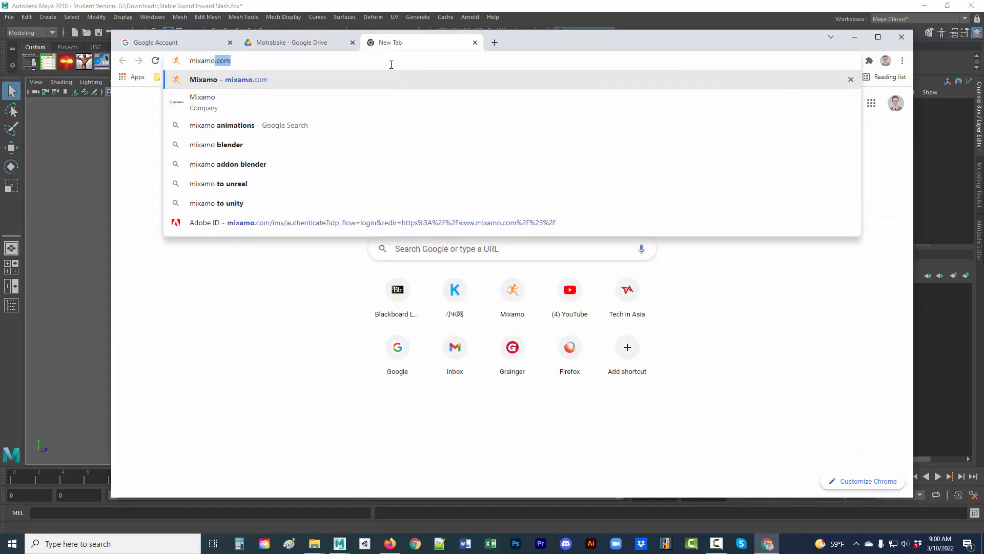
{"action": "left_click", "coordinate": [321, 82]}
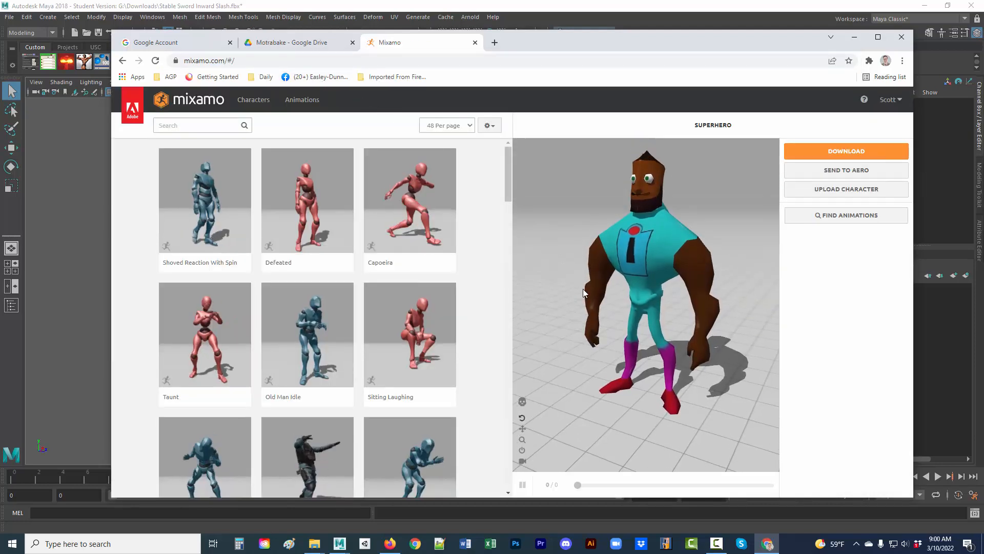
Preview the Capoeira and Sitting Laughing animations on the Superhero character, pause playback, and return to the Motrabake Drive folder.
{"action": "left_click_drag", "start_coordinate": [579, 320], "coordinate": [521, 302]}
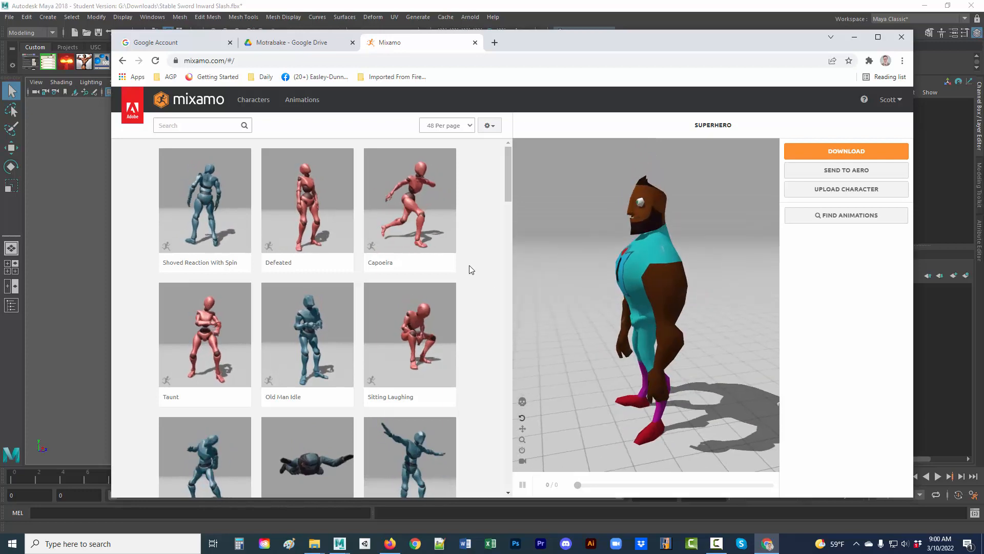
{"action": "left_click", "coordinate": [408, 206]}
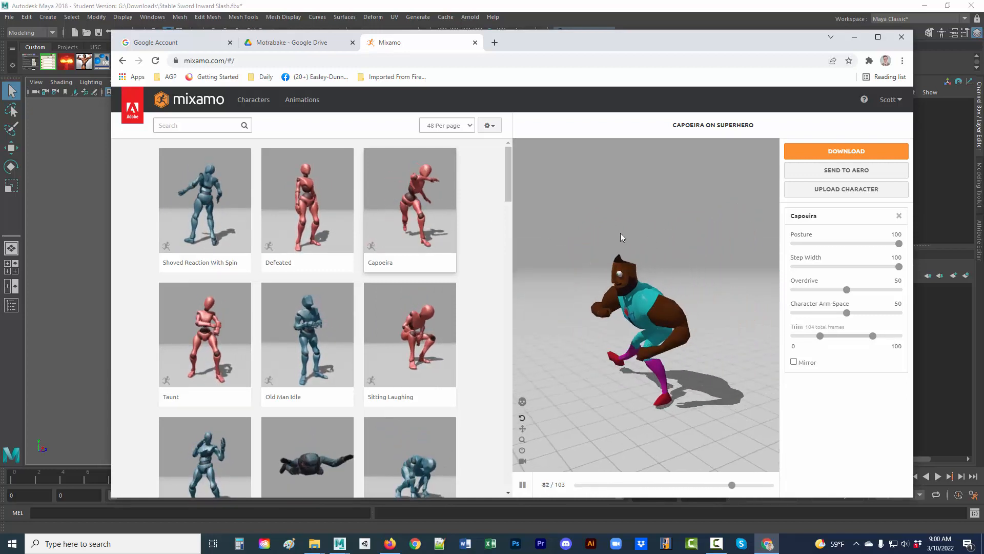
{"action": "left_click", "coordinate": [451, 354]}
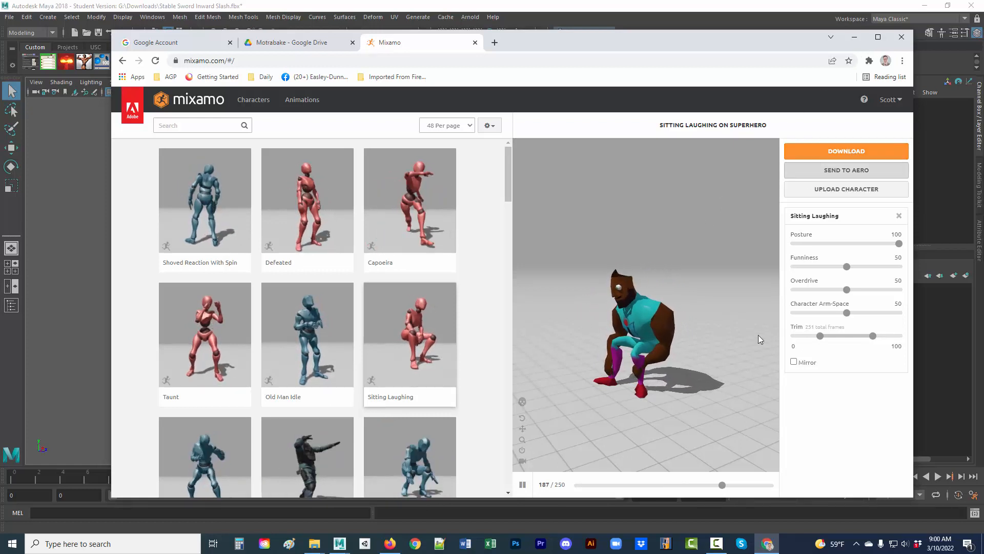
{"action": "left_click", "coordinate": [522, 486]}
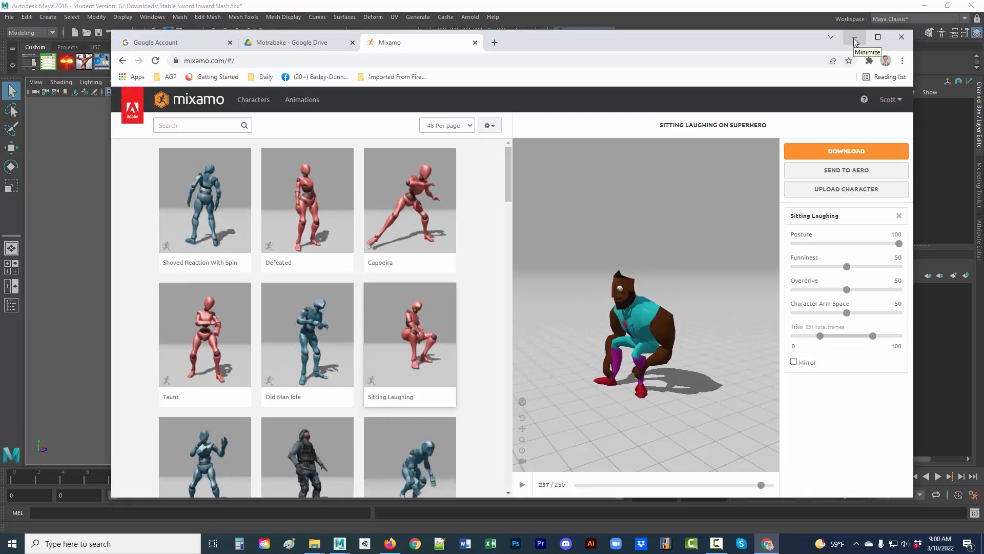
{"action": "left_click", "coordinate": [291, 43]}
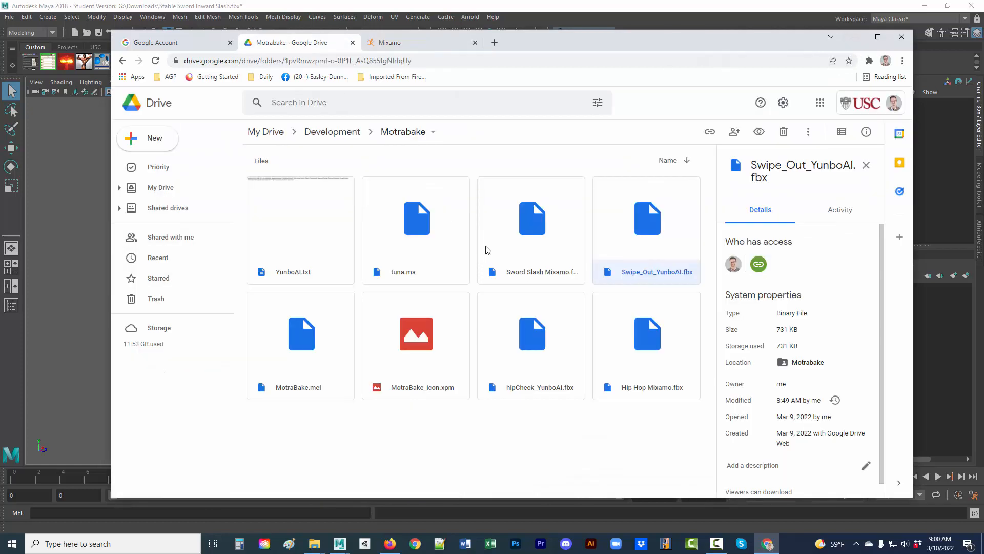
{"action": "left_click", "coordinate": [433, 60]}
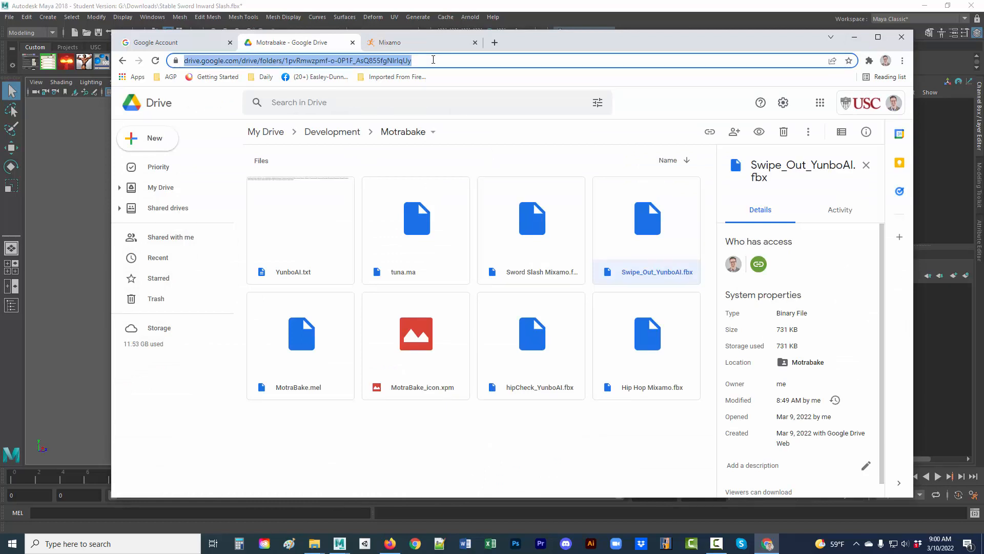
{"action": "left_click", "coordinate": [451, 104]}
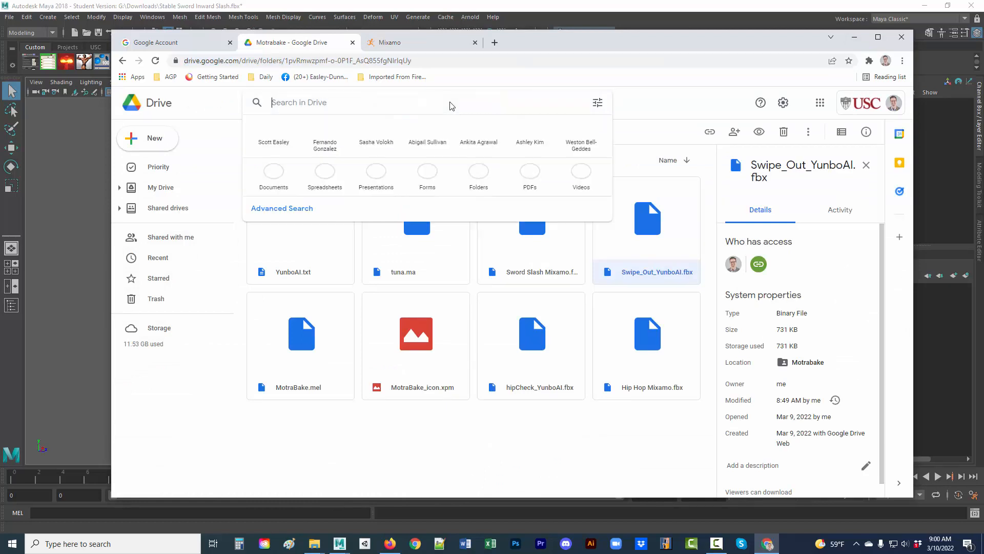
{"action": "left_click", "coordinate": [459, 482]}
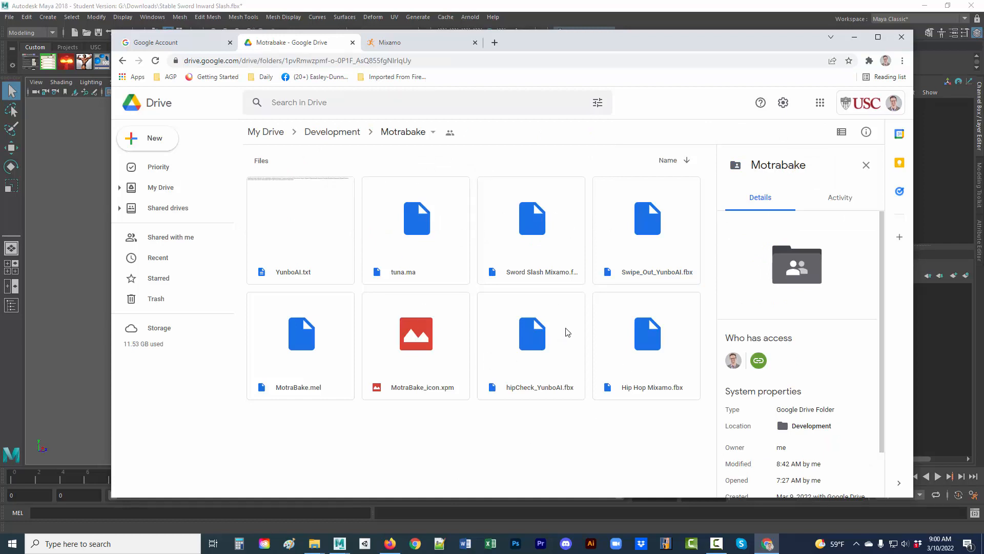
Download all the files in the Motrabake Drive folder together, from YunboAI.txt through Hip Hop Mixamo.fbx.
{"action": "left_click", "coordinate": [317, 250]}
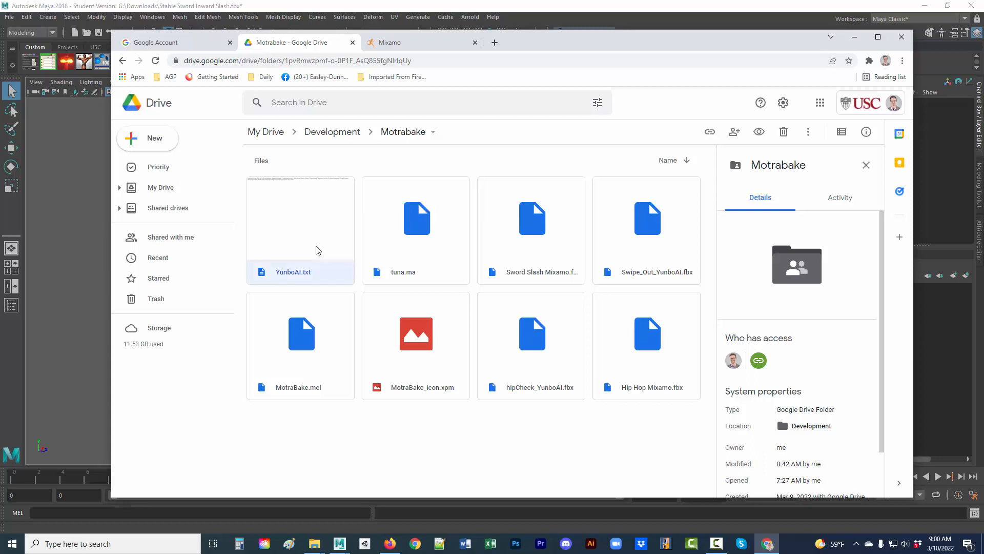
{"action": "left_click", "coordinate": [651, 346]}
{"action": "right_click", "coordinate": [651, 346]}
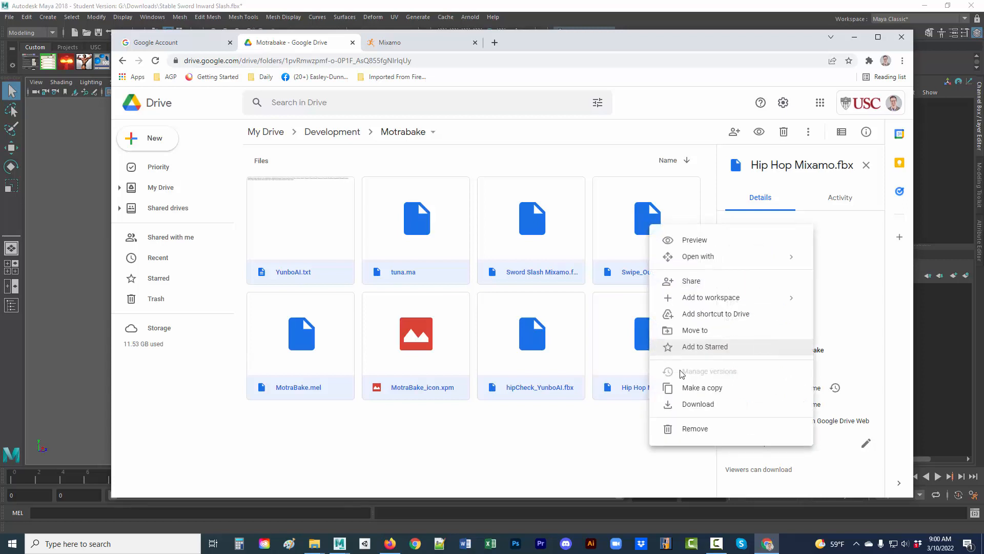
{"action": "left_click", "coordinate": [686, 405]}
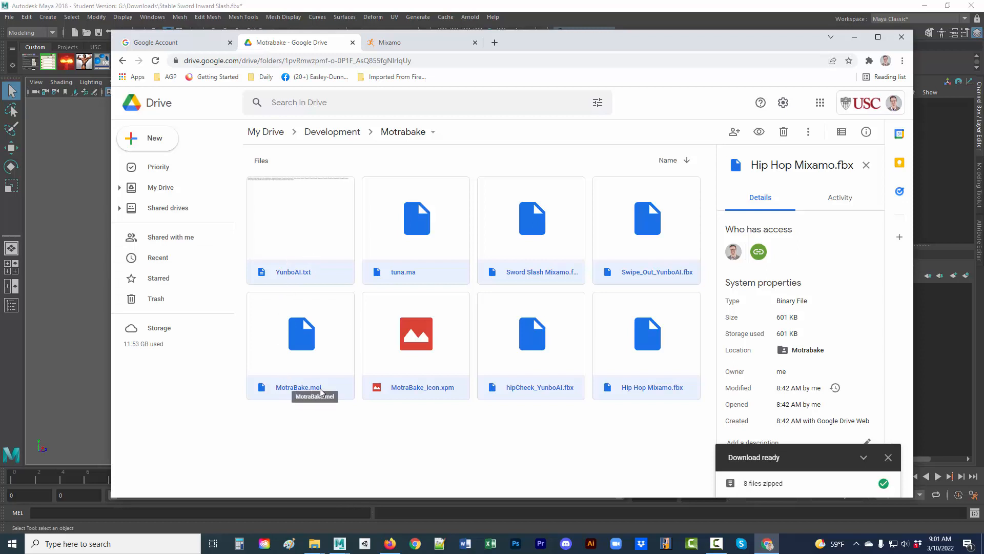
{"action": "left_click", "coordinate": [344, 418]}
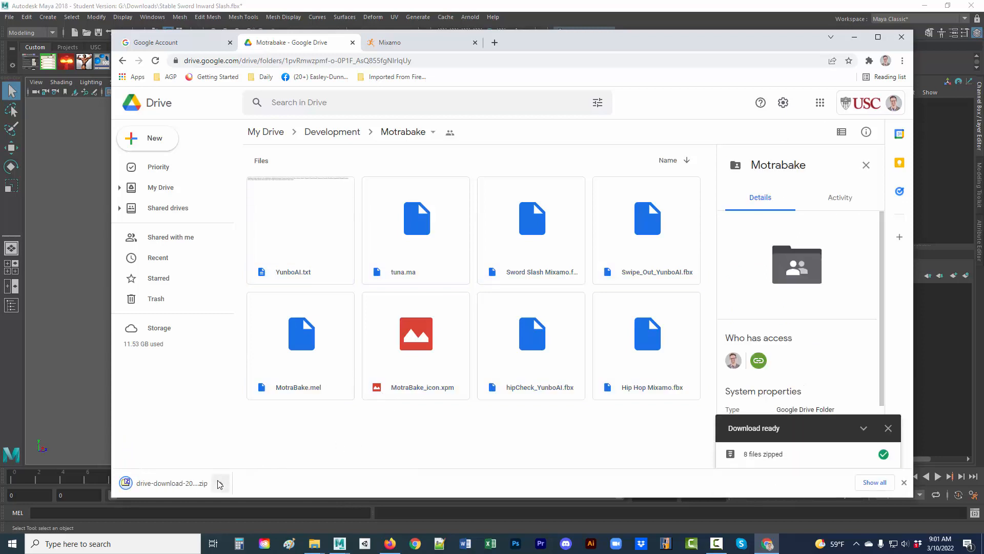
Locate the downloaded zip in the Downloads folder, extract it with 7-Zip into a folder of the same name, and open that folder.
{"action": "left_click", "coordinate": [220, 483]}
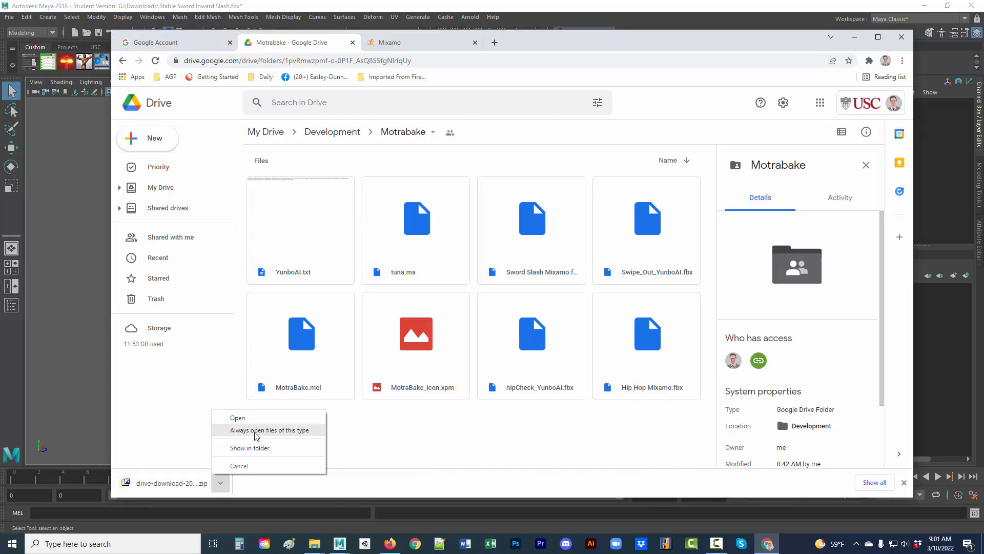
{"action": "left_click", "coordinate": [249, 448]}
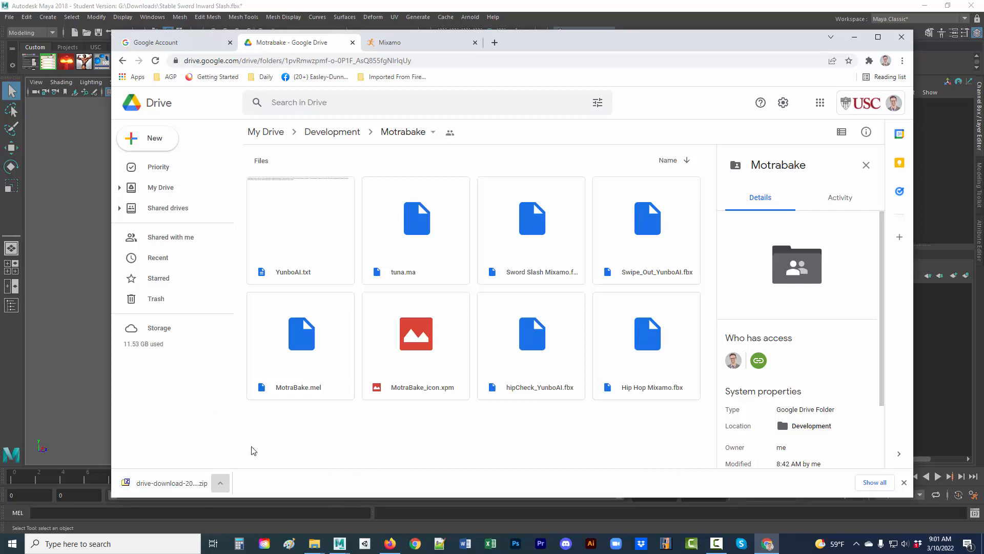
{"action": "right_click", "coordinate": [516, 153]}
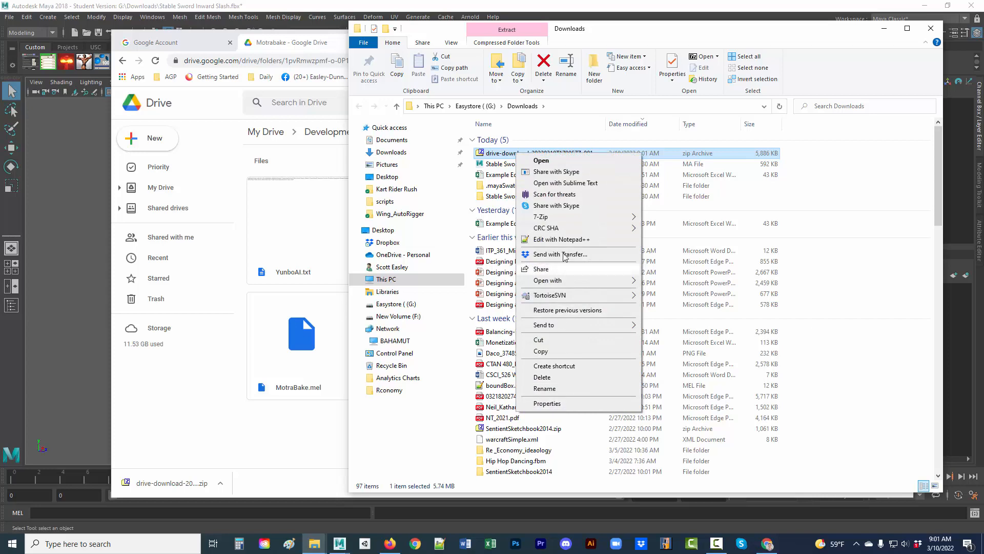
{"action": "mouse_move", "coordinate": [573, 219]}
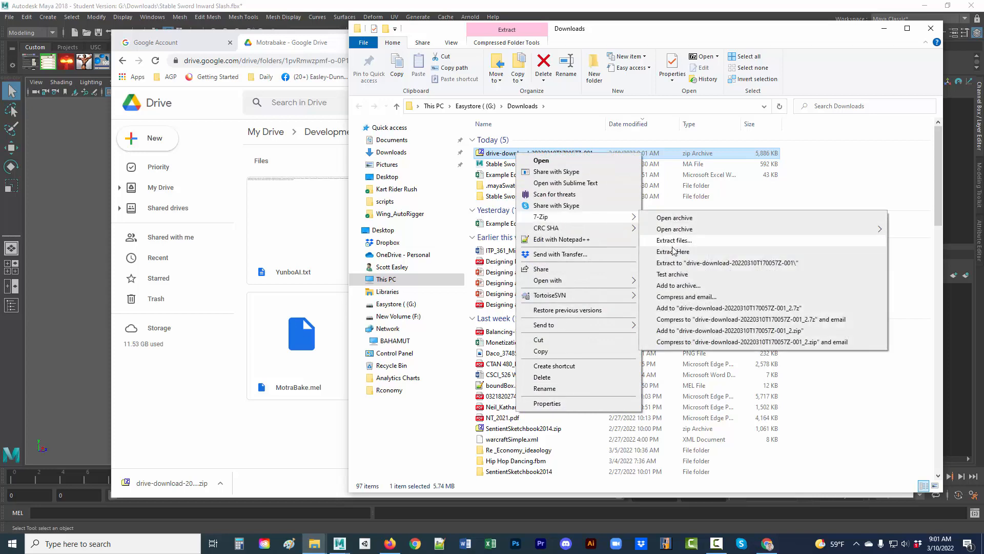
{"action": "left_click", "coordinate": [671, 263]}
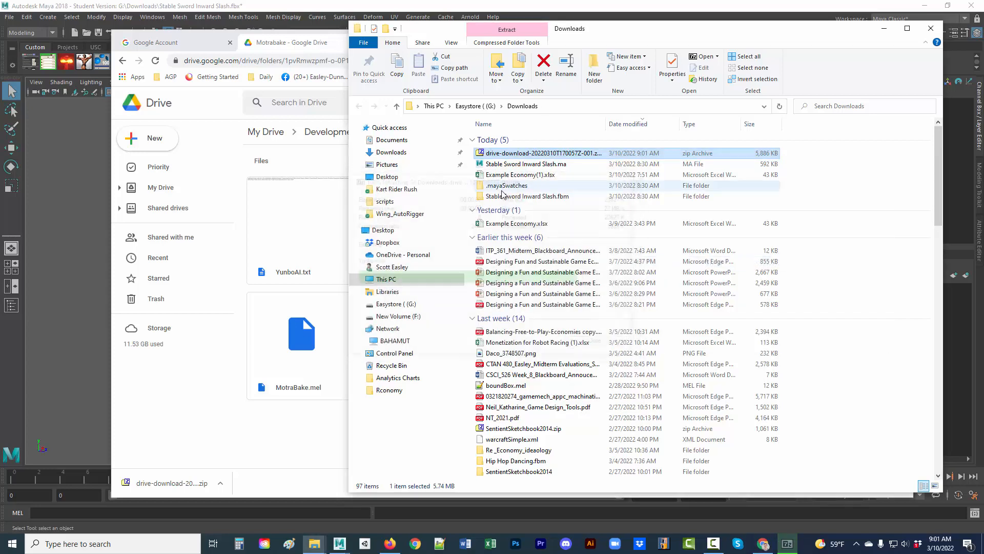
{"action": "double_click", "coordinate": [507, 186]}
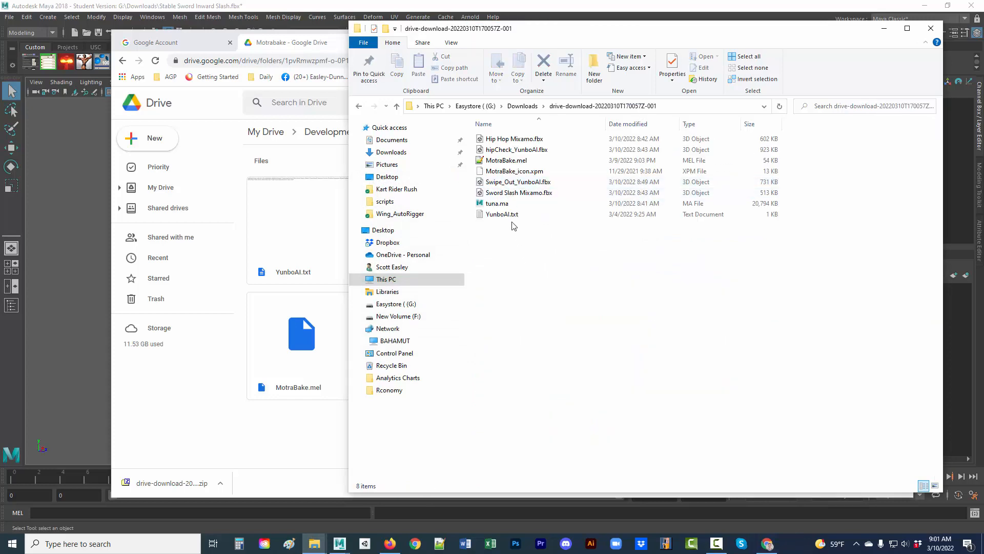
Select MotraBake.mel and MotraBake_icon.xpm in the extracted folder, and bring Maya back to the front.
{"action": "left_click", "coordinate": [506, 172]}
{"action": "left_click", "coordinate": [505, 162], "text": "shift"}
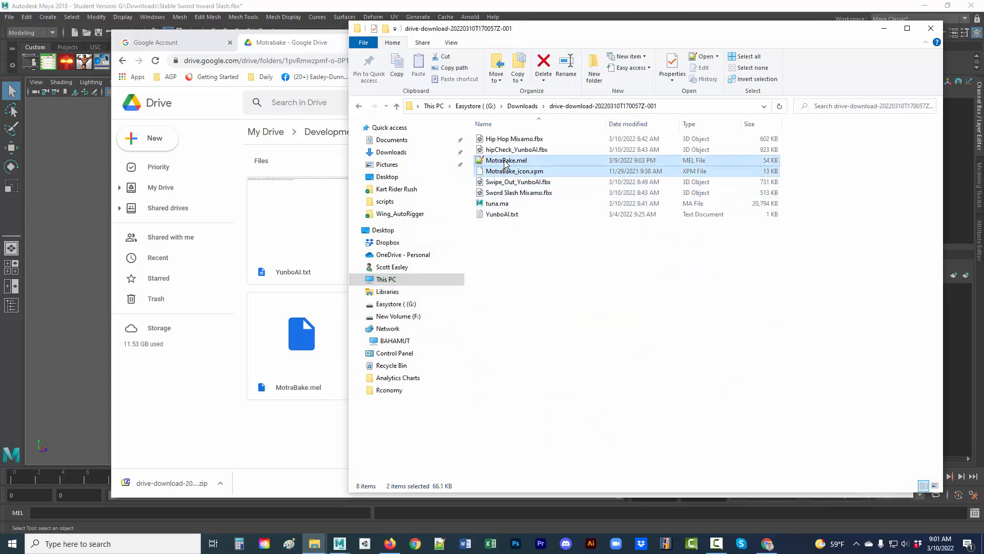
{"action": "left_click", "coordinate": [505, 162]}
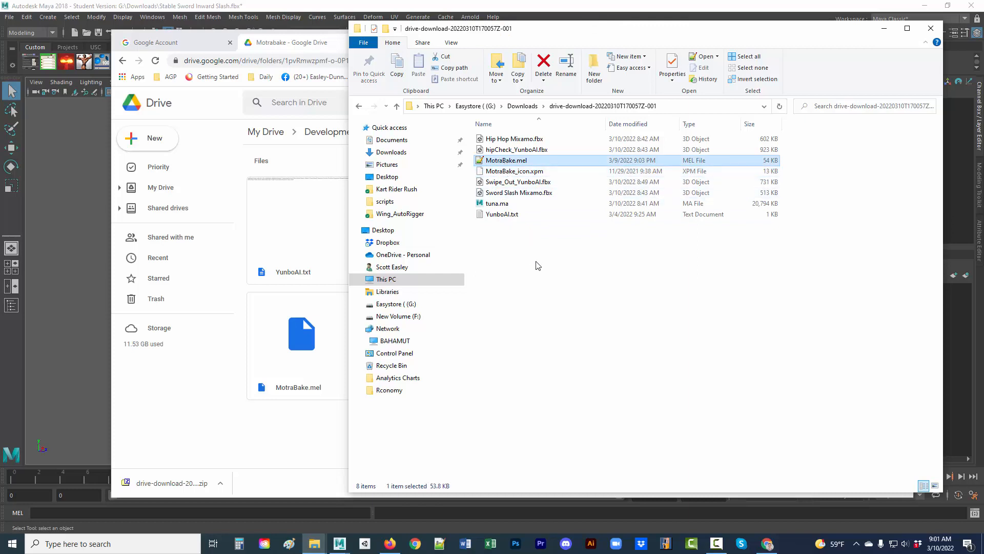
{"action": "left_click", "coordinate": [508, 172]}
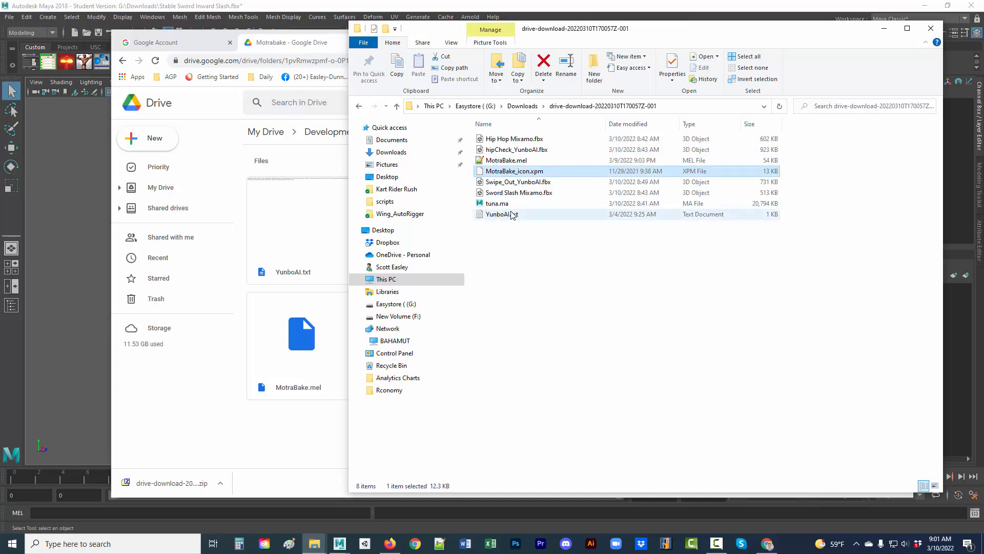
{"action": "left_click", "coordinate": [511, 161], "text": "ctrl"}
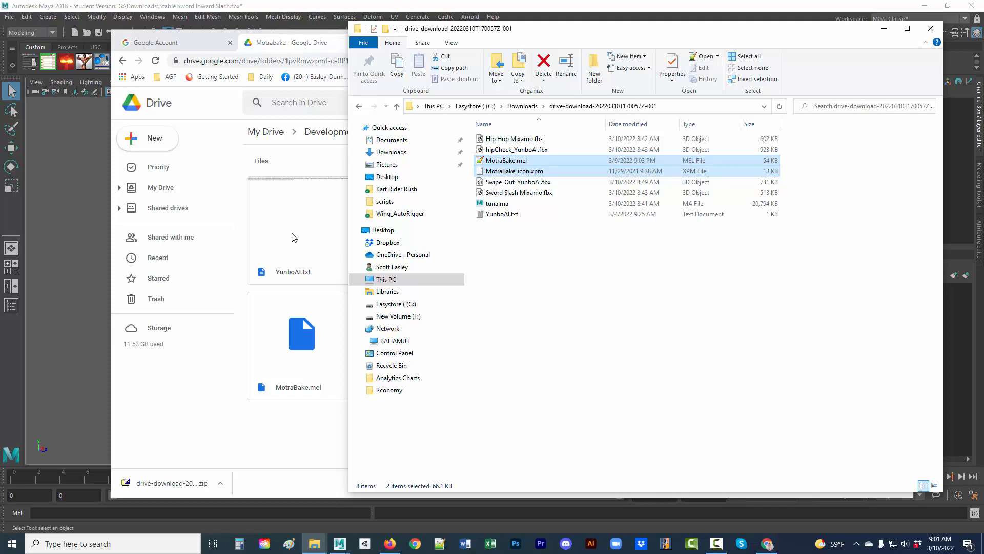
{"action": "key", "text": "Delete"}
{"action": "left_click", "coordinate": [100, 249]}
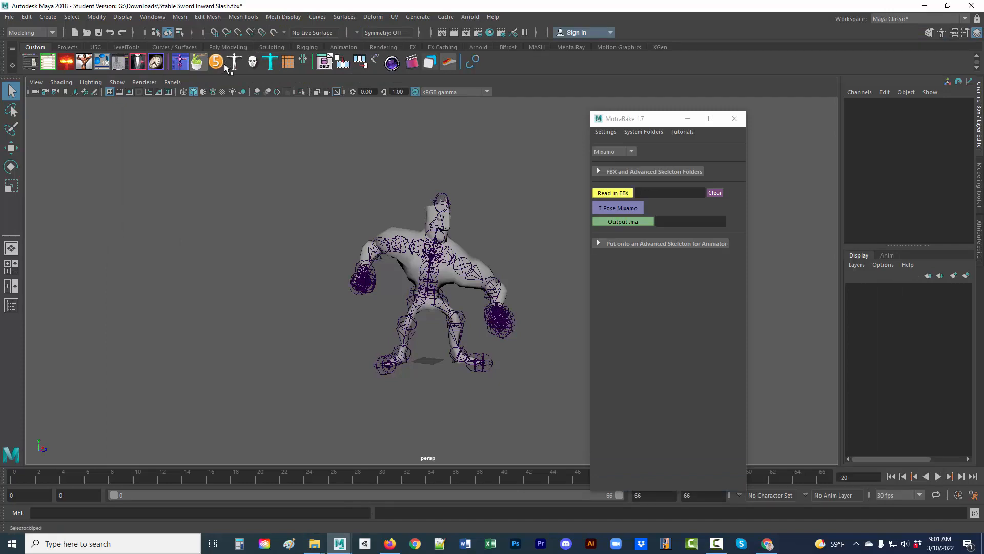
Switch to Firefox and search Google for "advanced skeleton" in a new tab.
{"action": "left_click", "coordinate": [389, 543]}
{"action": "left_click", "coordinate": [549, 33]}
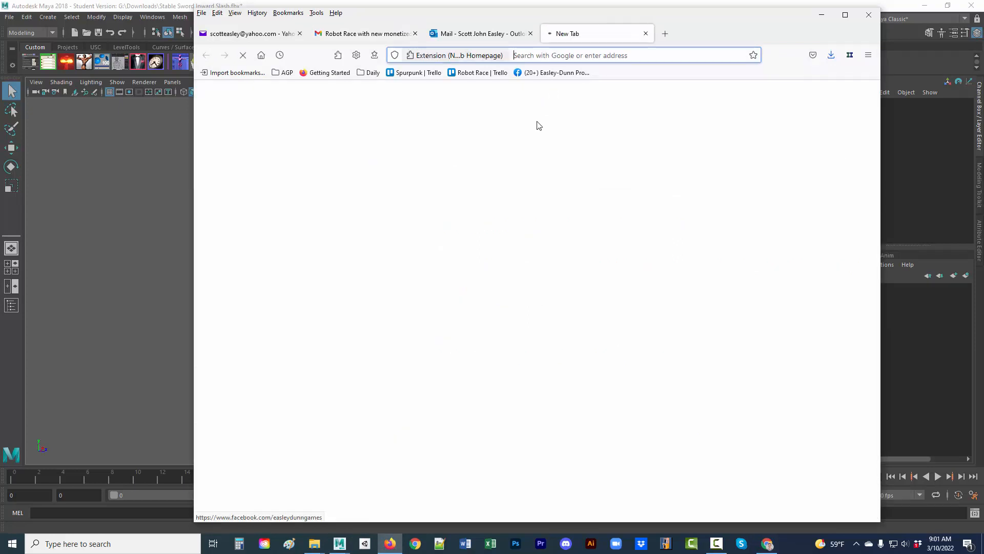
{"action": "left_click", "coordinate": [462, 283]}
{"action": "type", "text": "ad"}
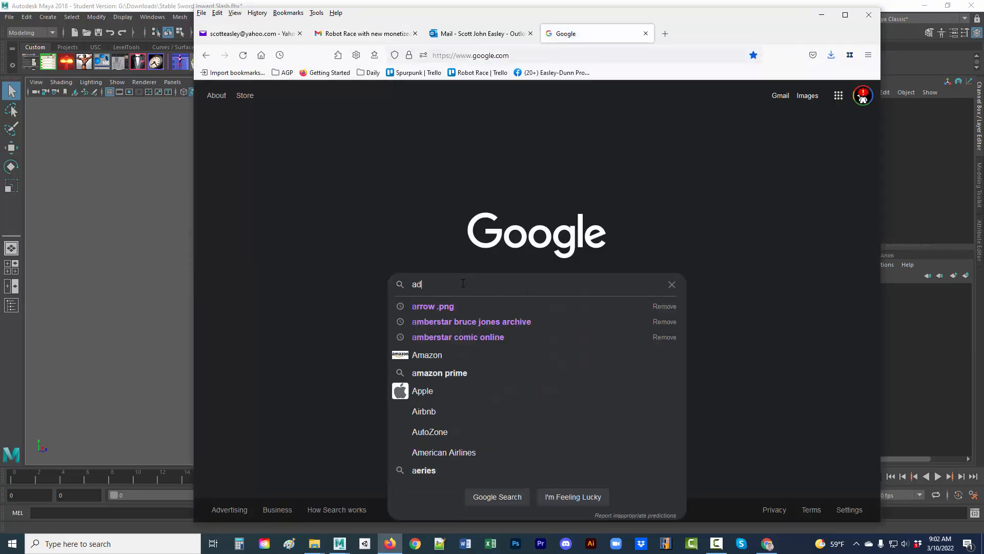
{"action": "type", "text": "vanced skeleton"}
{"action": "key", "text": "Return"}
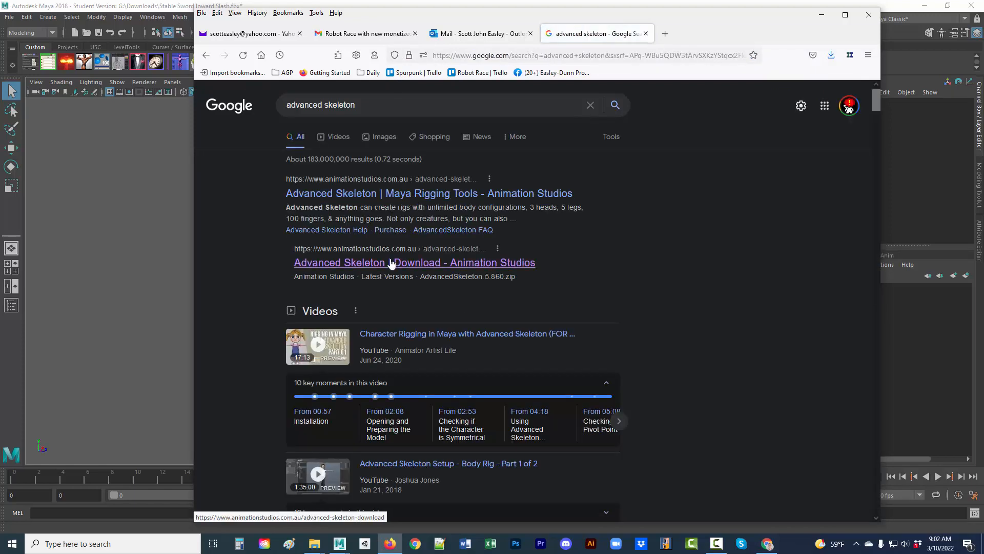
Open the Animation Studios Advanced Skeleton download page and save the latest version, AdvancedSkeleton.5.862.zip.
{"action": "left_click", "coordinate": [413, 270]}
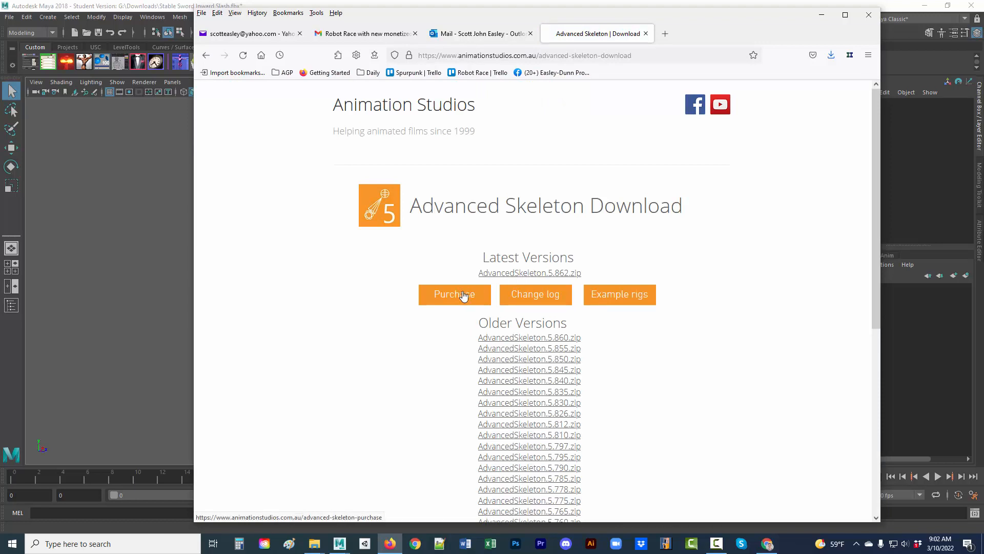
{"action": "left_click", "coordinate": [530, 274]}
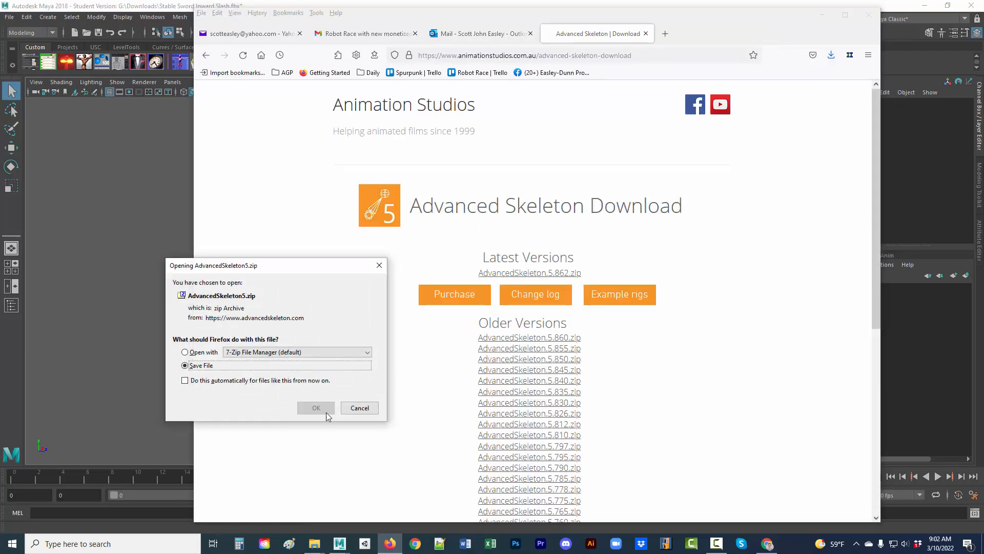
{"action": "left_click", "coordinate": [318, 406]}
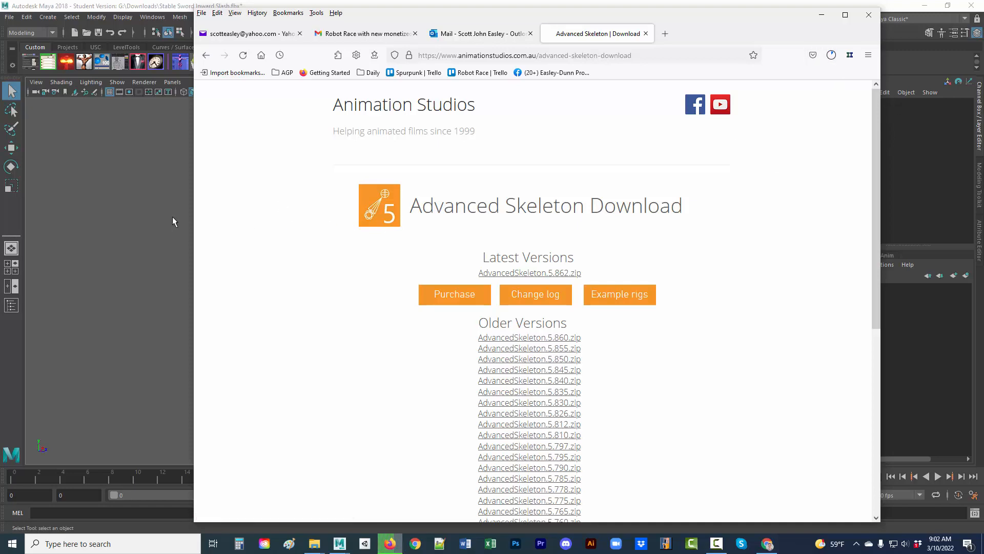
Return to Maya and load MotraBake.mel from the maya\2018\scripts folder into the Script Editor.
{"action": "left_click", "coordinate": [142, 218]}
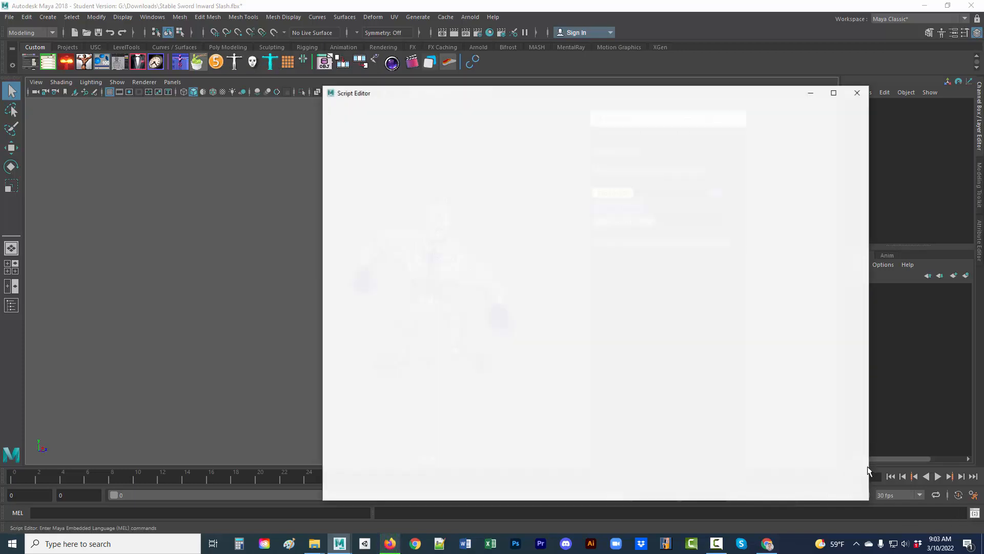
{"action": "left_click", "coordinate": [975, 512]}
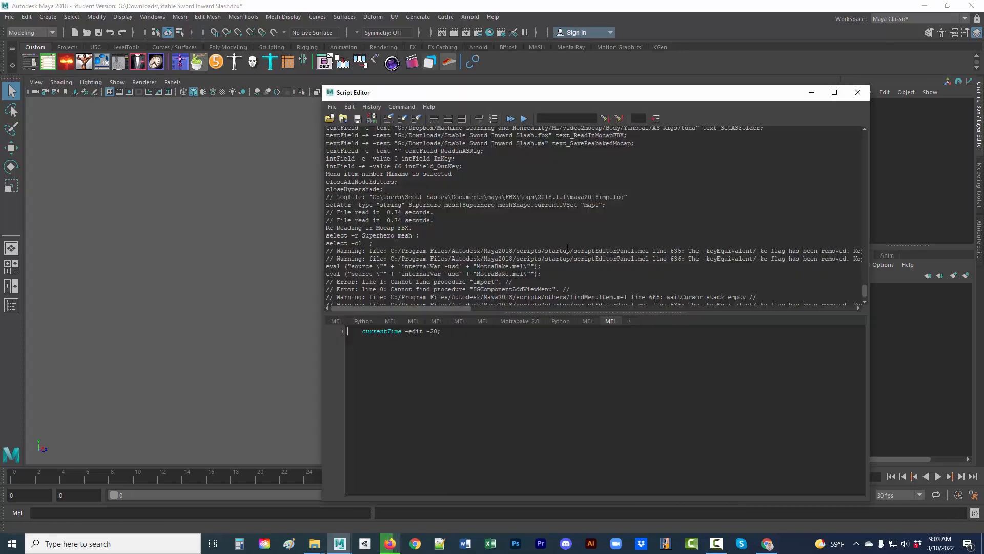
{"action": "left_click", "coordinate": [334, 106]}
{"action": "left_click", "coordinate": [350, 125]}
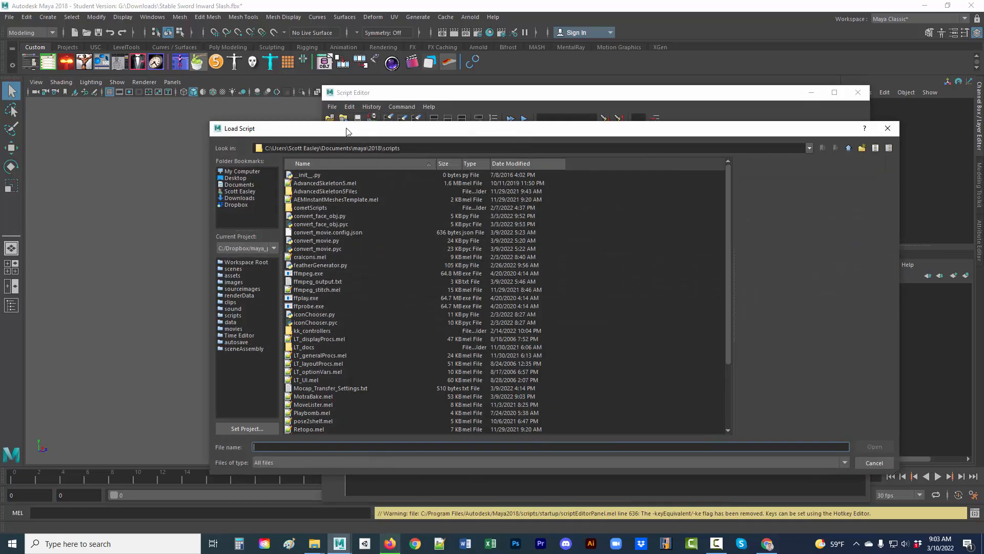
{"action": "left_click_drag", "start_coordinate": [402, 148], "coordinate": [335, 149]}
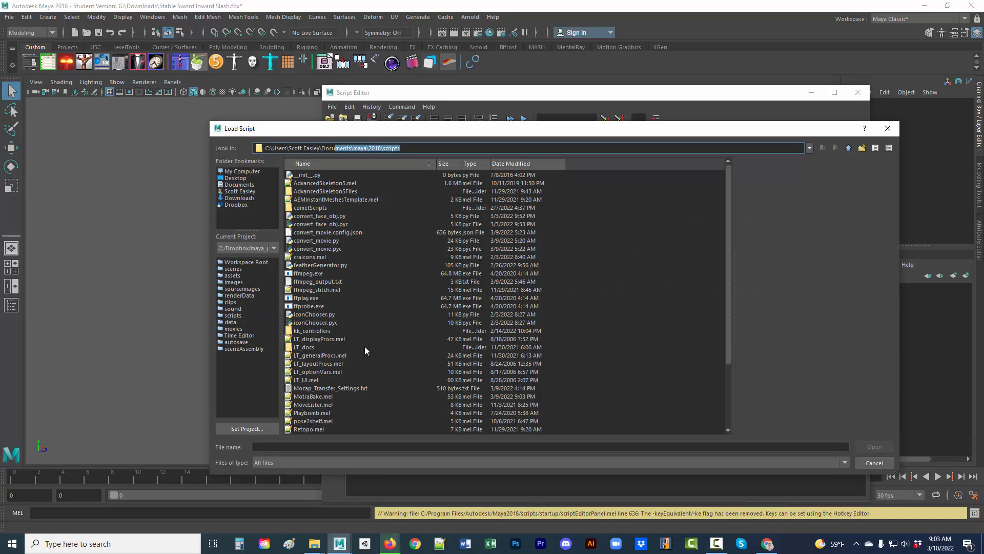
{"action": "left_click", "coordinate": [326, 396]}
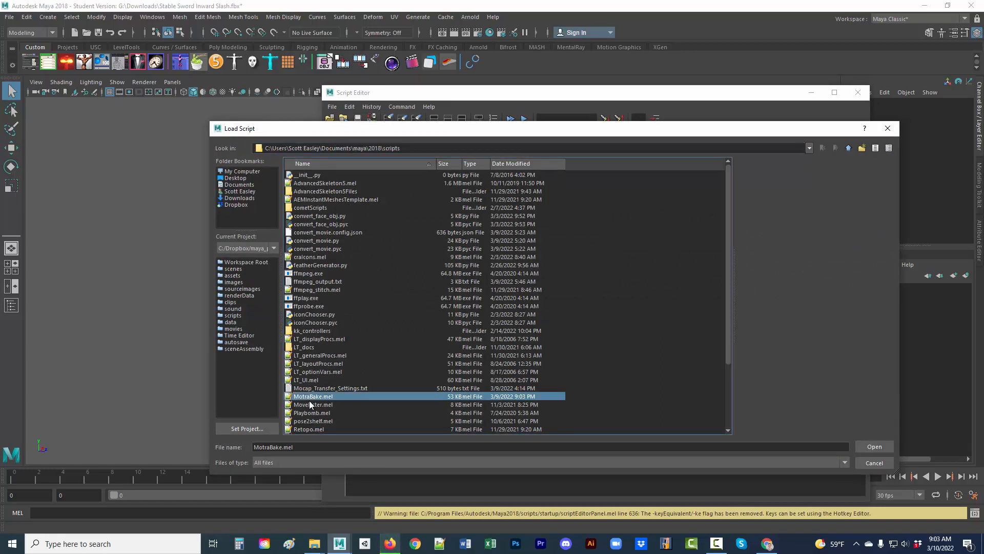
{"action": "left_click", "coordinate": [868, 448]}
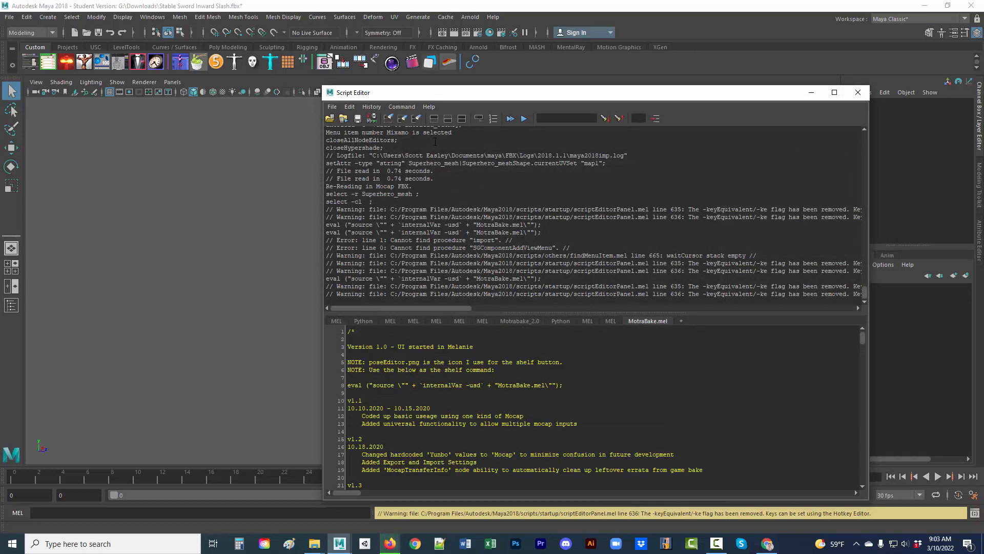
Execute the loaded MotraBake.mel script and place the MotraBake window next to the Script Editor.
{"action": "left_click", "coordinate": [401, 107]}
{"action": "left_click", "coordinate": [429, 242]}
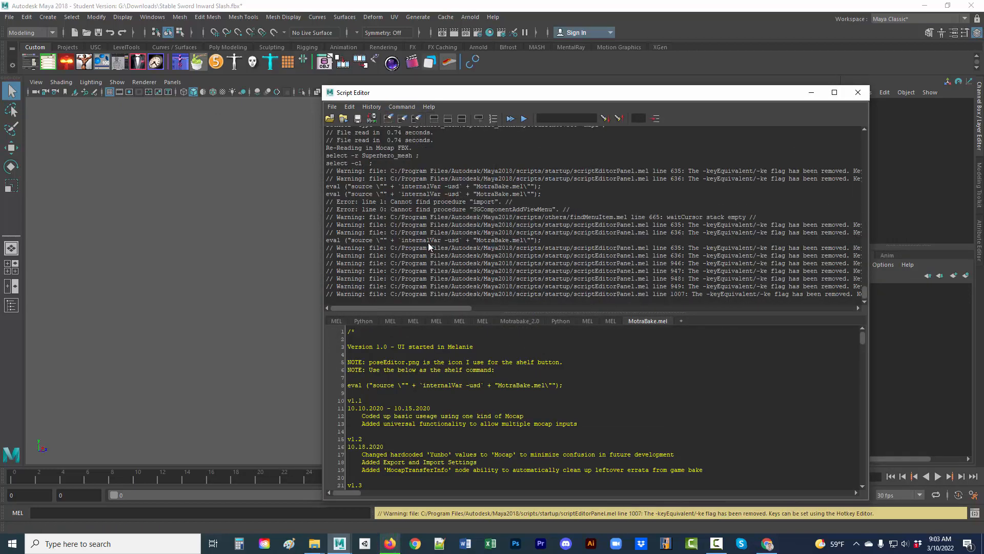
{"action": "left_click_drag", "start_coordinate": [655, 124], "coordinate": [186, 110]}
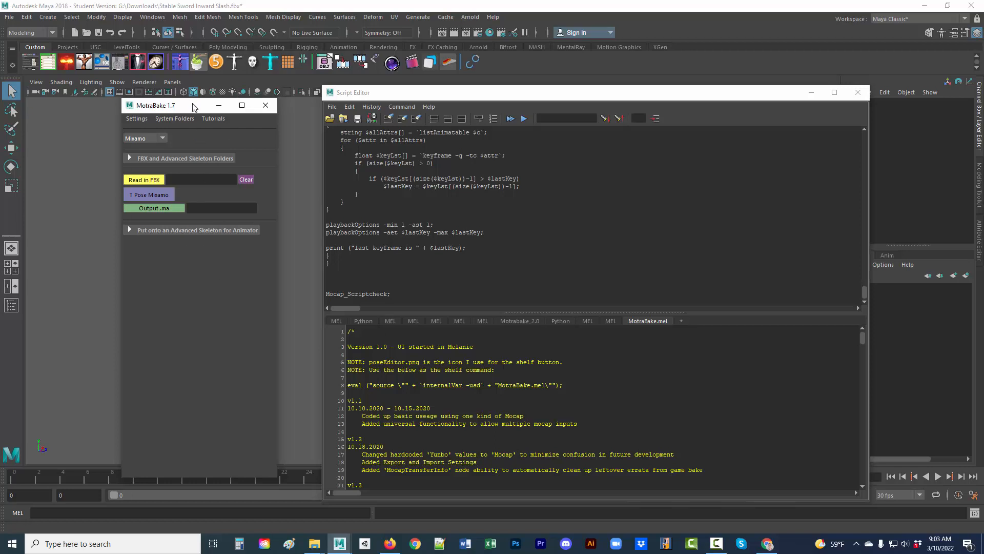
{"action": "left_click_drag", "start_coordinate": [190, 108], "coordinate": [233, 92]}
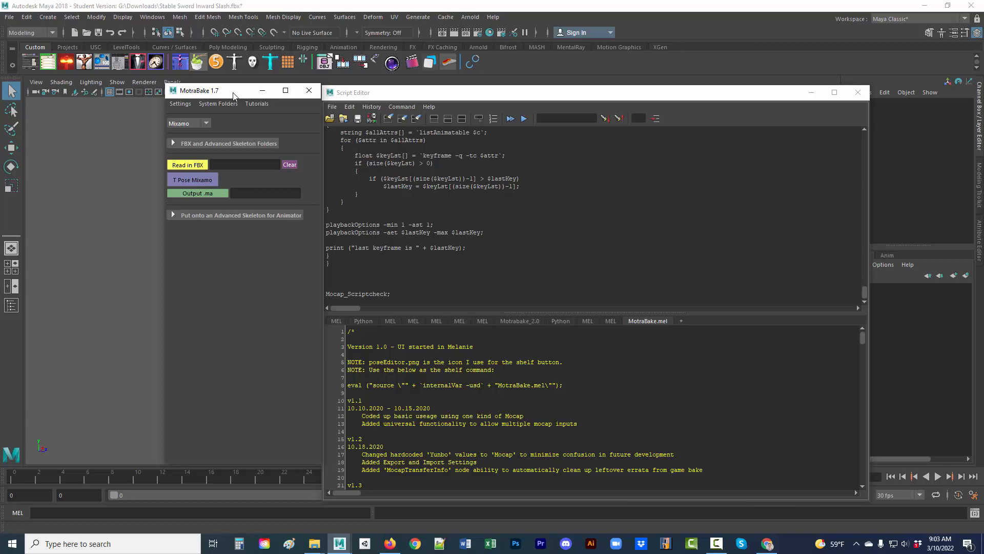
Relaunch MotraBake by closing its window and executing MotraBake.mel again, and close the Script Editor to clear the view of the character.
{"action": "left_click", "coordinate": [310, 92]}
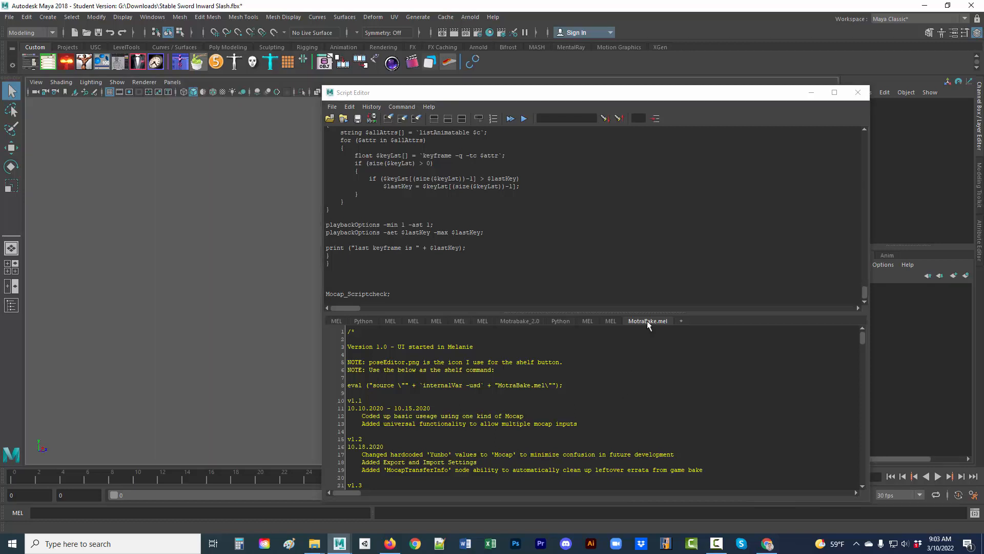
{"action": "left_click", "coordinate": [401, 108]}
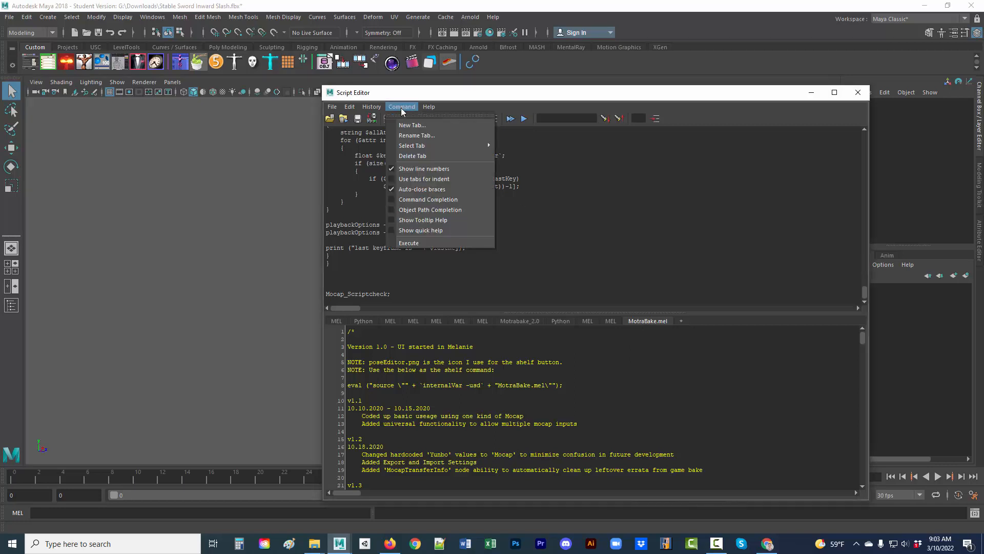
{"action": "left_click", "coordinate": [409, 243]}
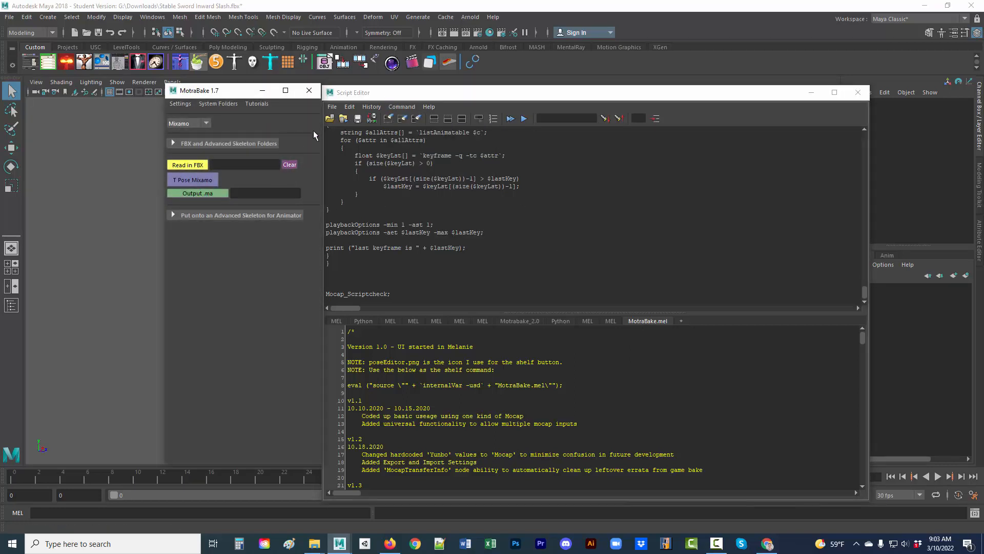
{"action": "left_click", "coordinate": [858, 95]}
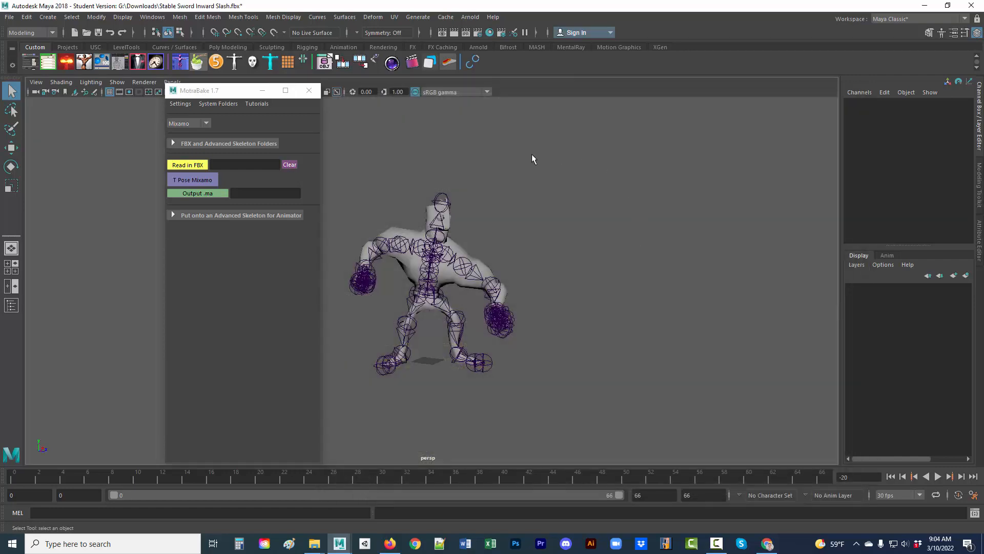
{"action": "left_click_drag", "start_coordinate": [226, 91], "coordinate": [159, 119]}
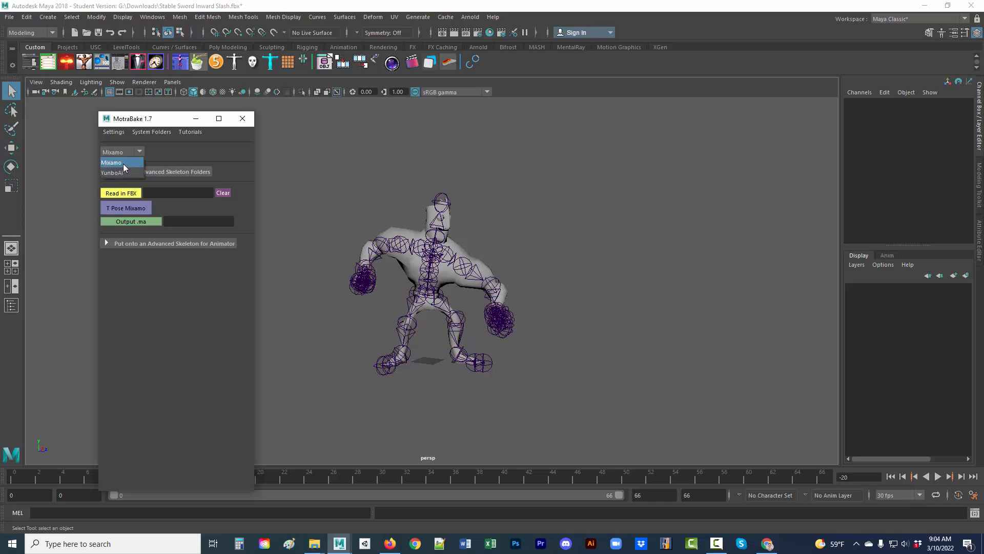
Choose Mixamo as the mocap source in MotraBake and view the listed system folder paths.
{"action": "left_click", "coordinate": [123, 163]}
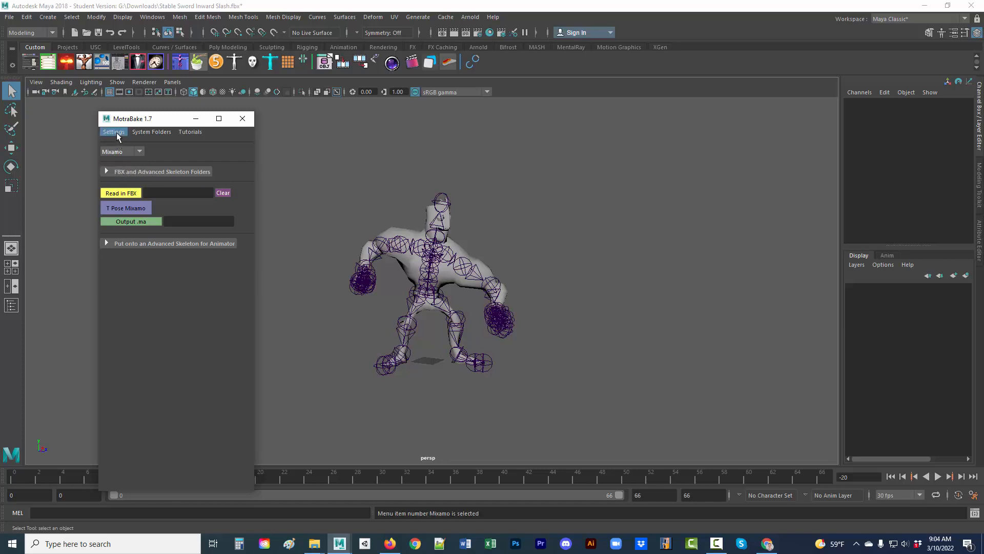
{"action": "left_click", "coordinate": [161, 134]}
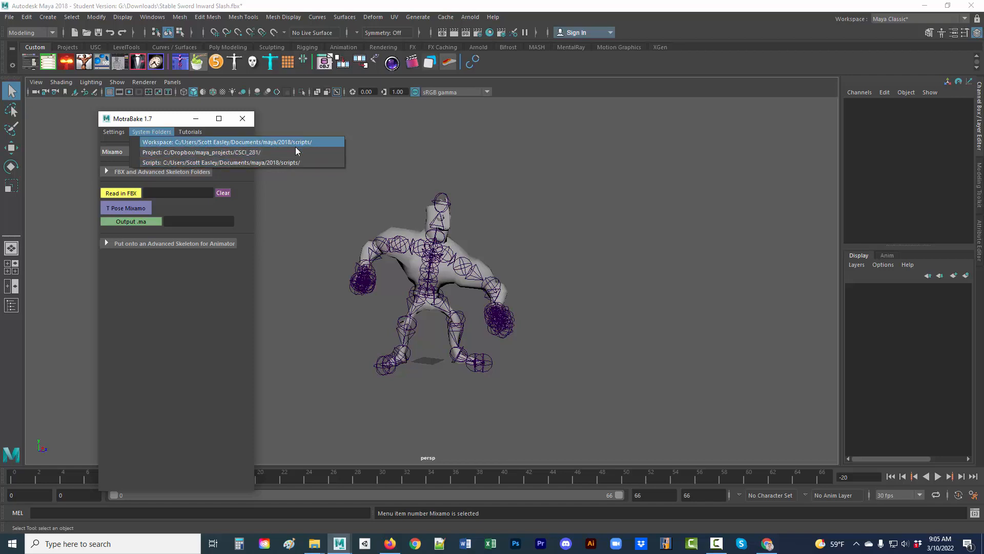
{"action": "left_click", "coordinate": [187, 307]}
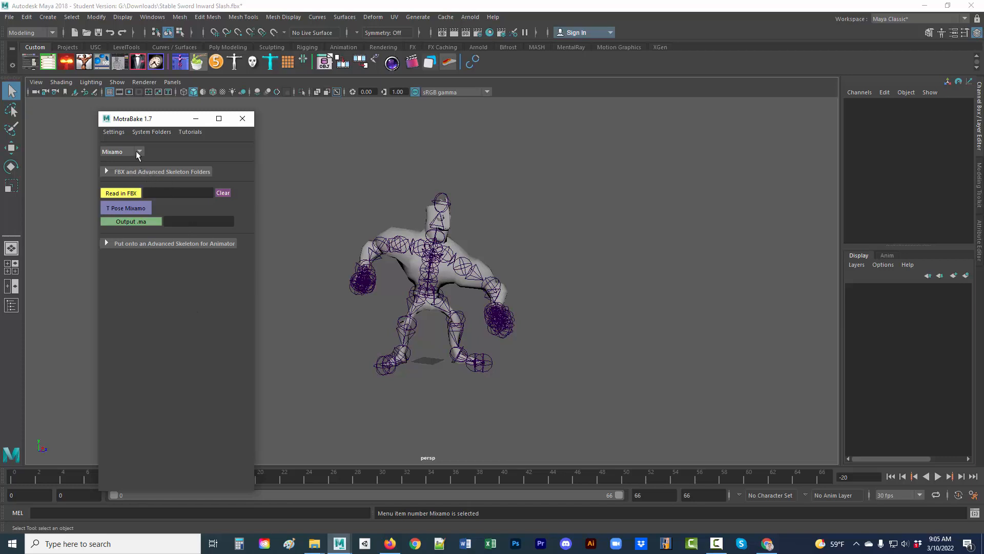
Set MotraBake's FBX folder to drive-download-20220310T170057Z-001 in Downloads.
{"action": "left_click", "coordinate": [107, 172]}
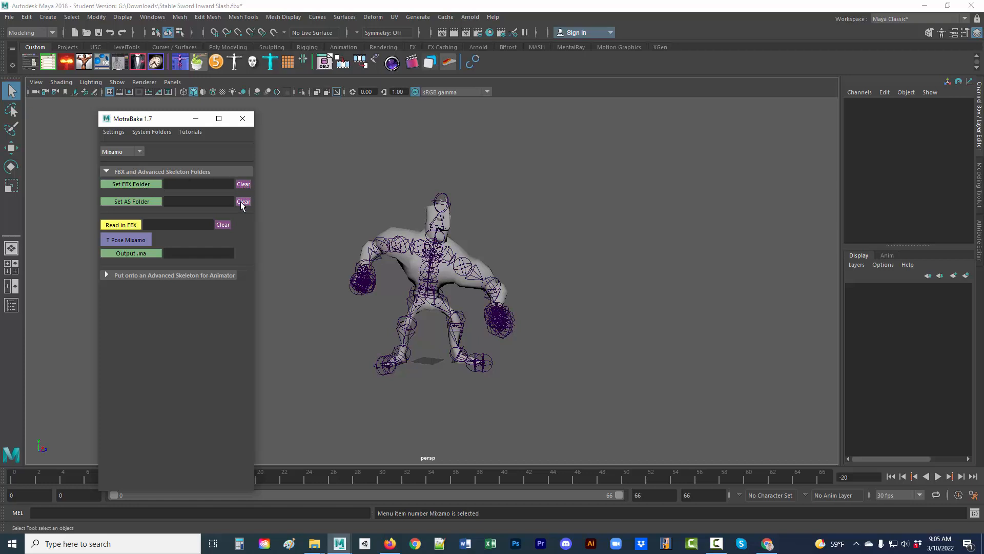
{"action": "left_click", "coordinate": [129, 183]}
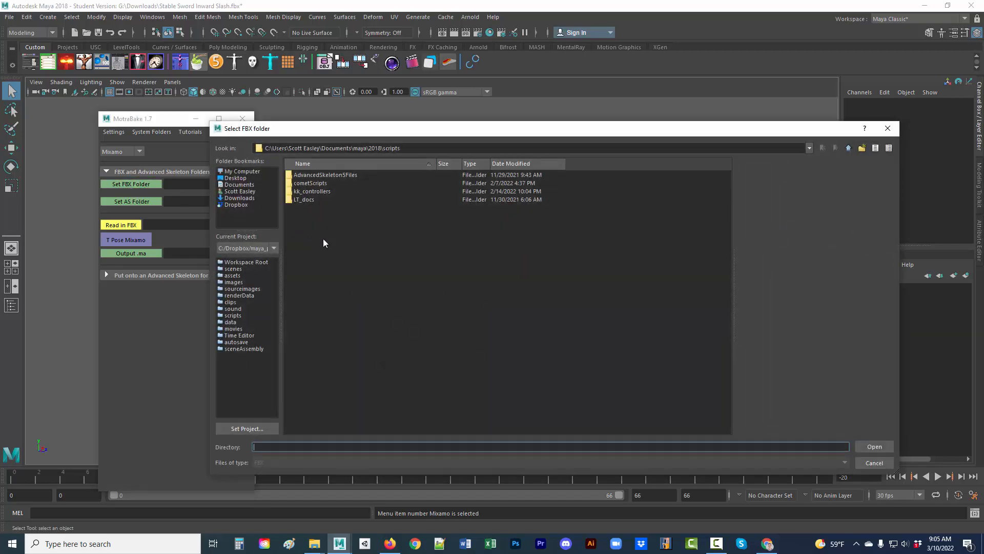
{"action": "left_click", "coordinate": [324, 243]}
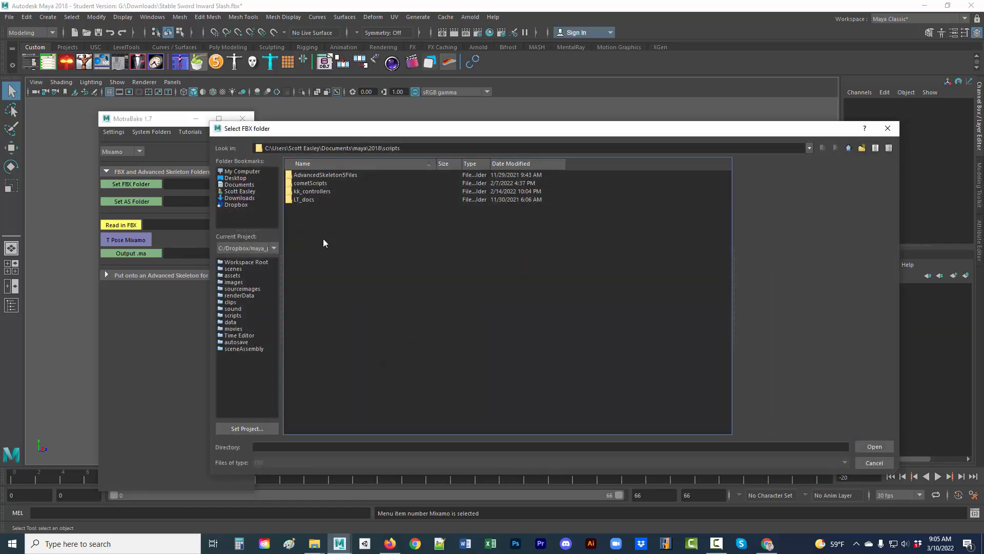
{"action": "left_click", "coordinate": [238, 198]}
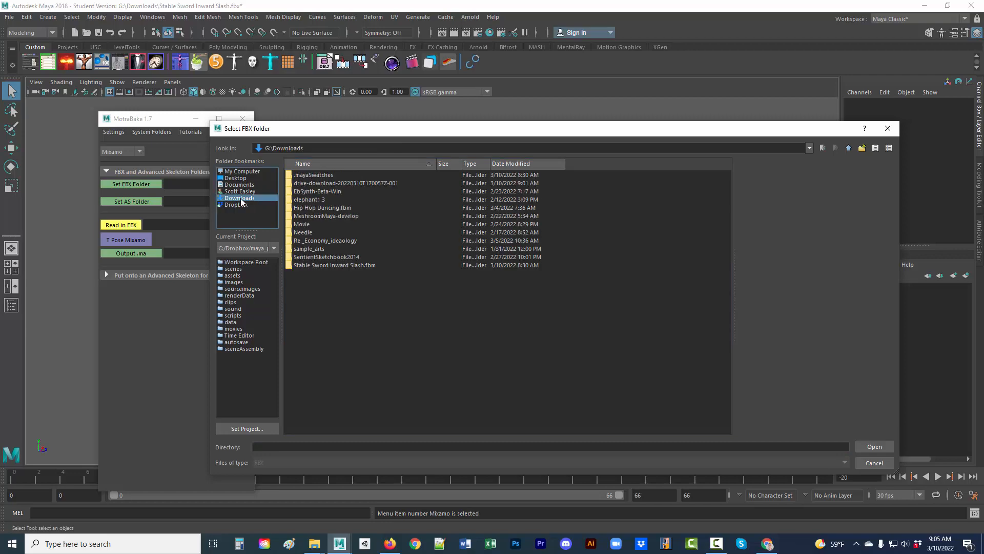
{"action": "left_click", "coordinate": [326, 184]}
{"action": "left_click", "coordinate": [875, 446]}
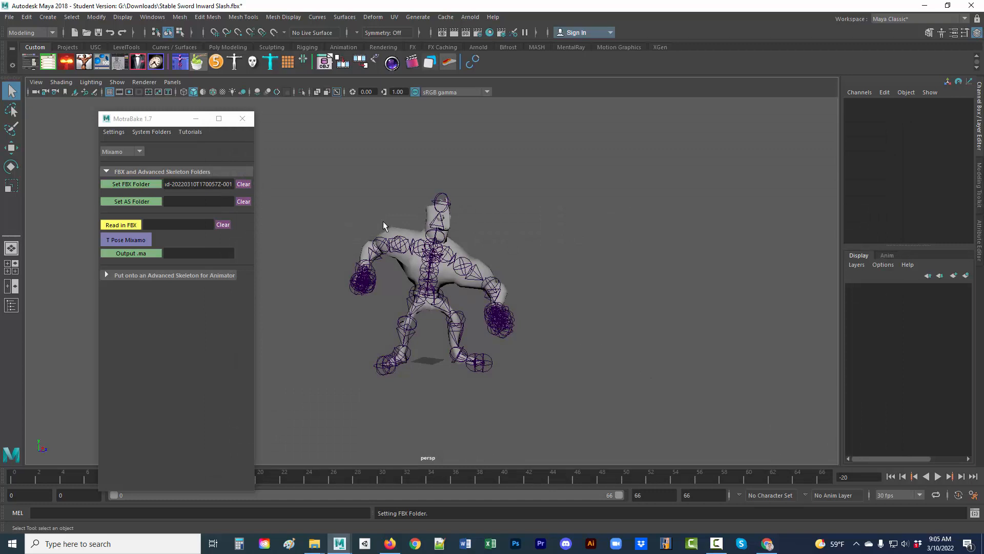
Set the Advanced Skeleton folder to drive-download-20220310T170057Z-001 in Downloads, sorting the list by newest modification date to find it.
{"action": "left_click", "coordinate": [146, 202]}
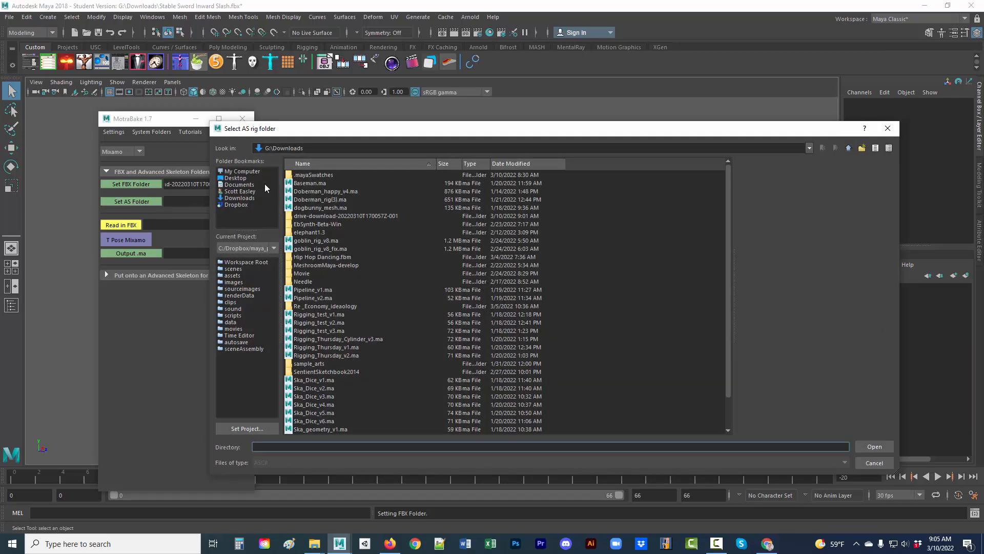
{"action": "left_click", "coordinate": [237, 197]}
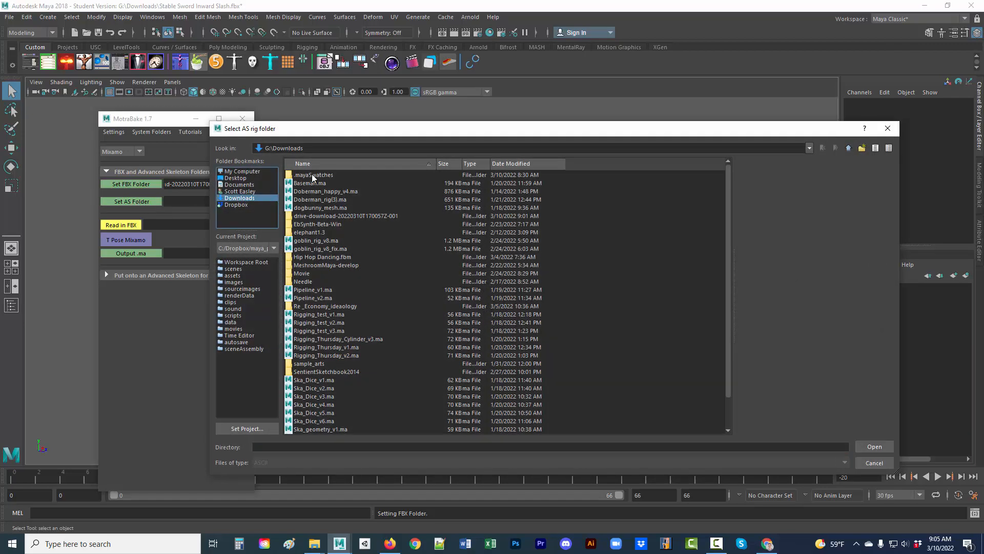
{"action": "left_click", "coordinate": [518, 163]}
{"action": "left_click", "coordinate": [522, 164]}
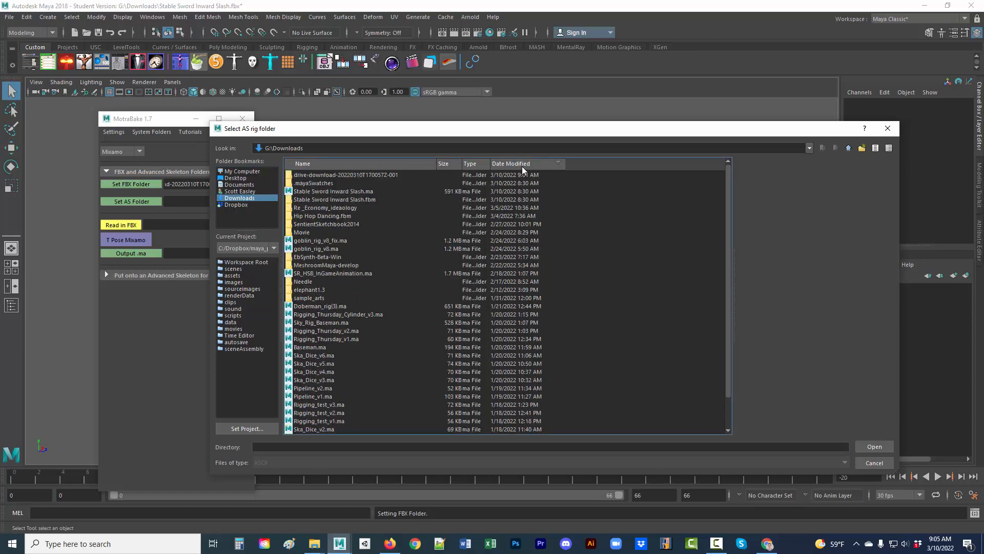
{"action": "left_click", "coordinate": [357, 175]}
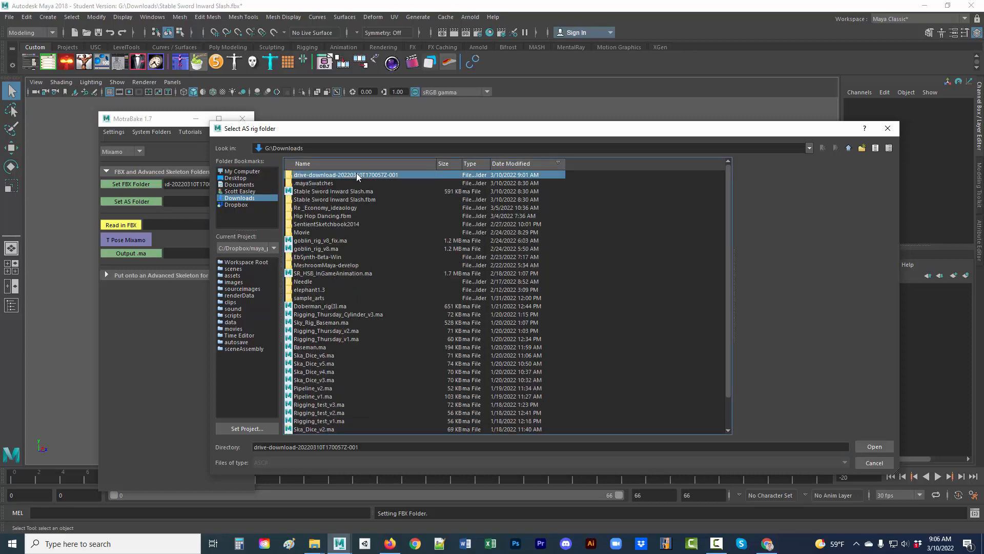
{"action": "left_click", "coordinate": [872, 446]}
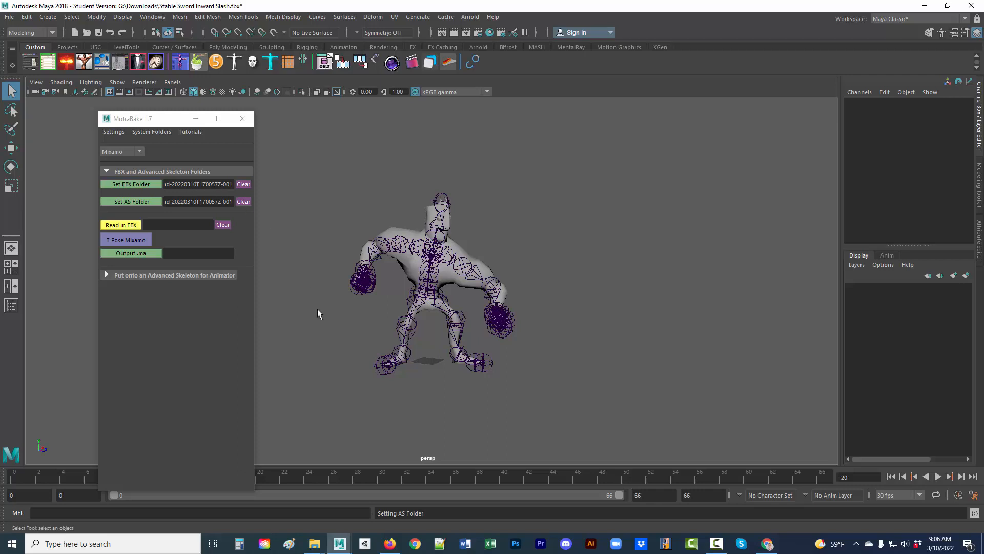
Switch to File Explorer, find the drive-download-20220310T170057Z-001 folder in Downloads and check inside it before returning to Downloads.
{"action": "left_click", "coordinate": [314, 544]}
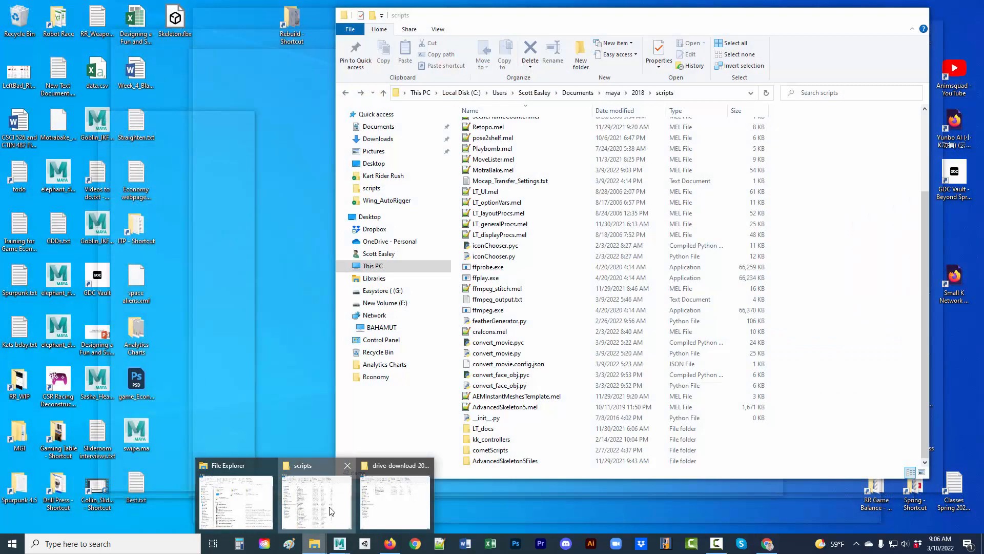
{"action": "left_click", "coordinate": [316, 502]}
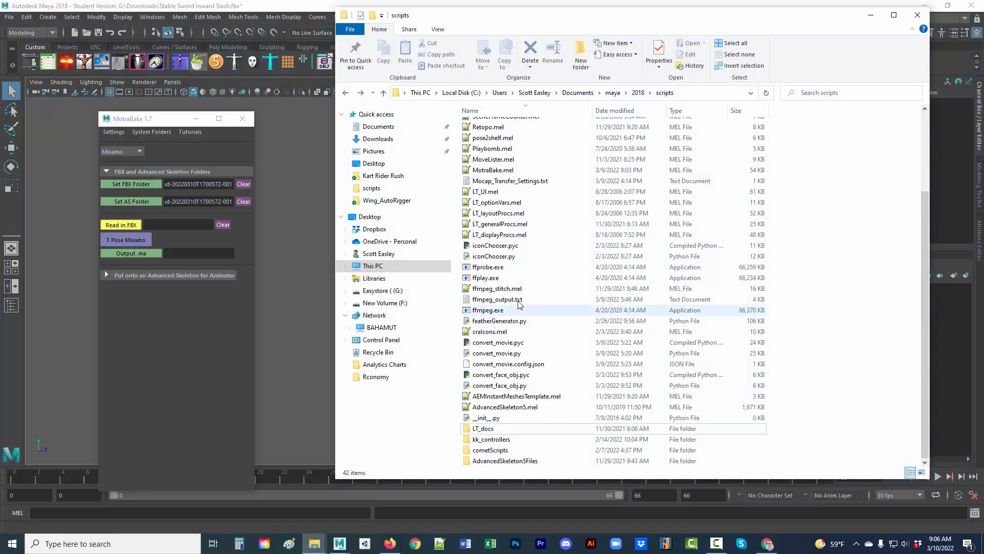
{"action": "mouse_move", "coordinate": [314, 543]}
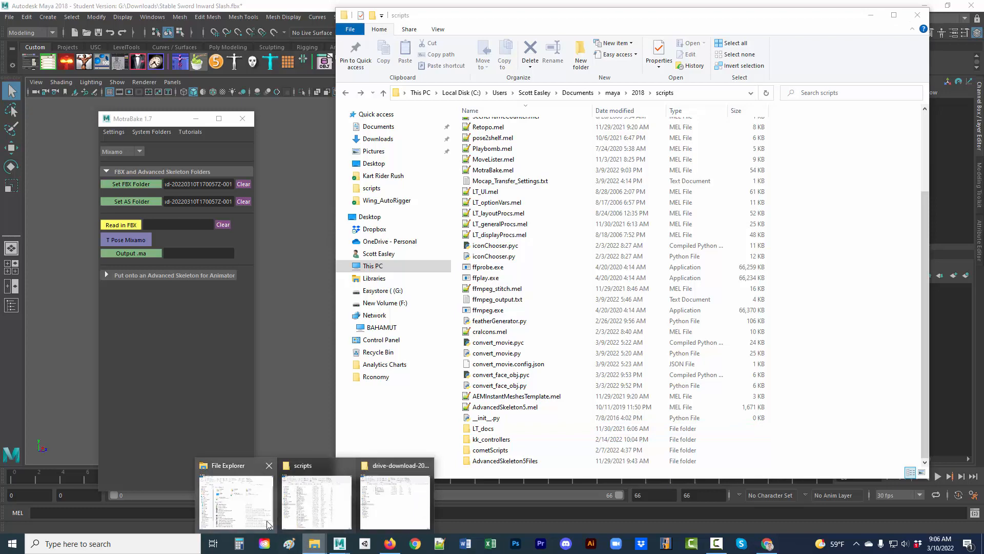
{"action": "left_click", "coordinate": [238, 500]}
{"action": "left_click", "coordinate": [227, 176]}
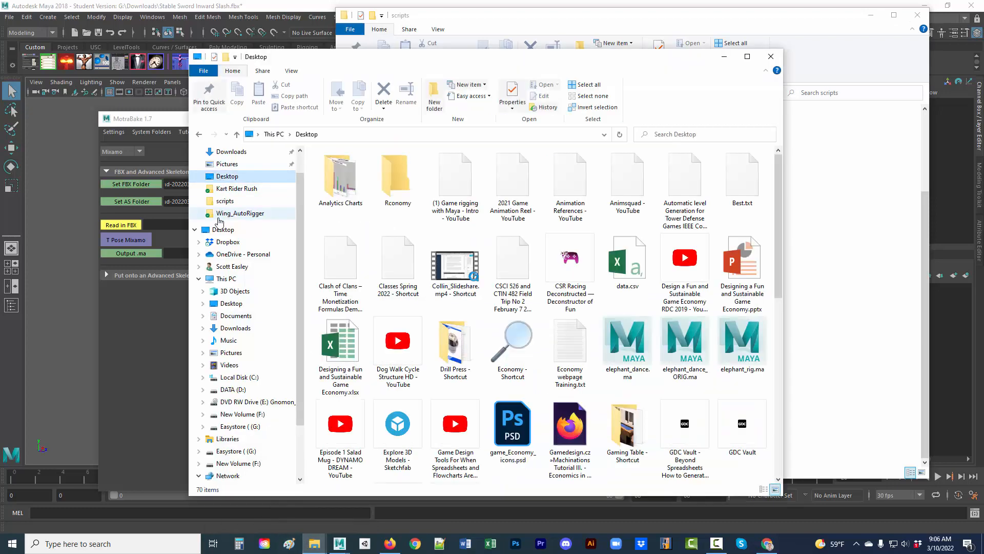
{"action": "left_click", "coordinate": [223, 244]}
{"action": "left_click", "coordinate": [232, 151]}
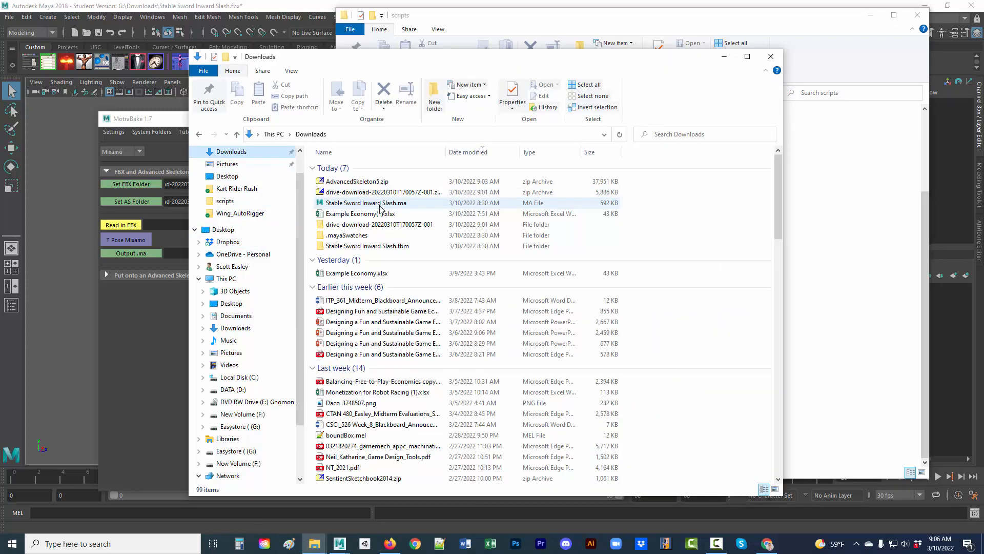
{"action": "double_click", "coordinate": [359, 225]}
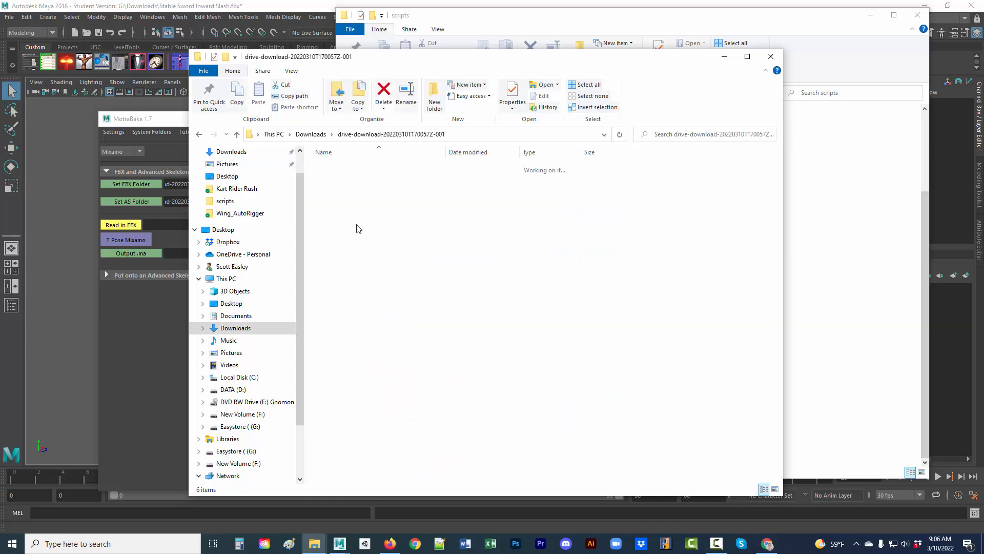
{"action": "left_click", "coordinate": [311, 134]}
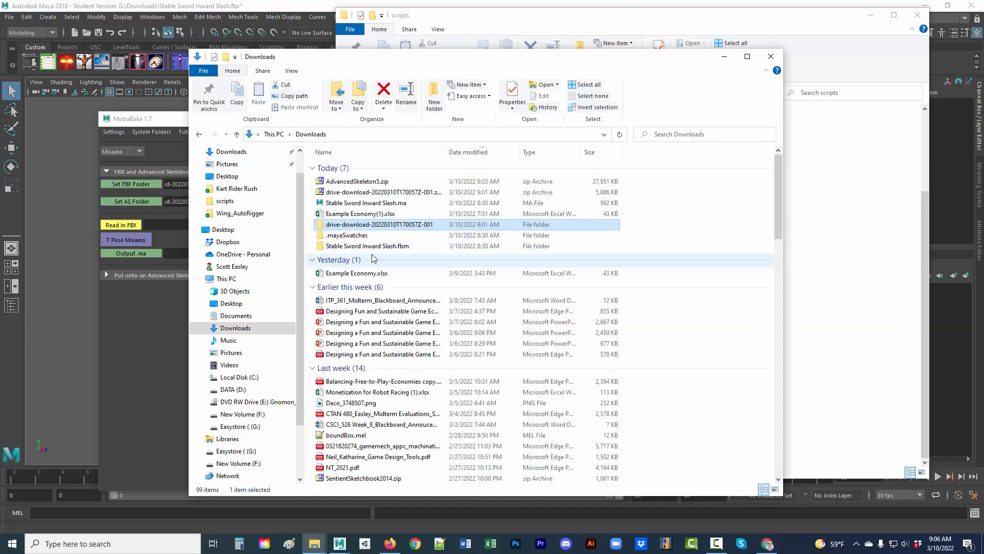
Rename the drive-download-20220310T170057Z-001 folder as Mocap_Project and open it.
{"action": "right_click", "coordinate": [358, 225]}
{"action": "left_click", "coordinate": [387, 510]}
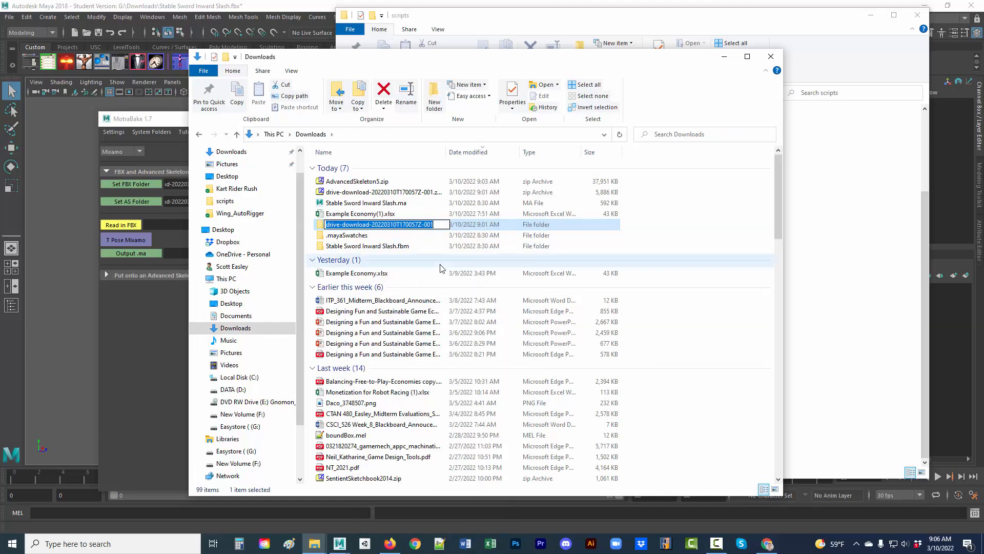
{"action": "type", "text": "Mocap"}
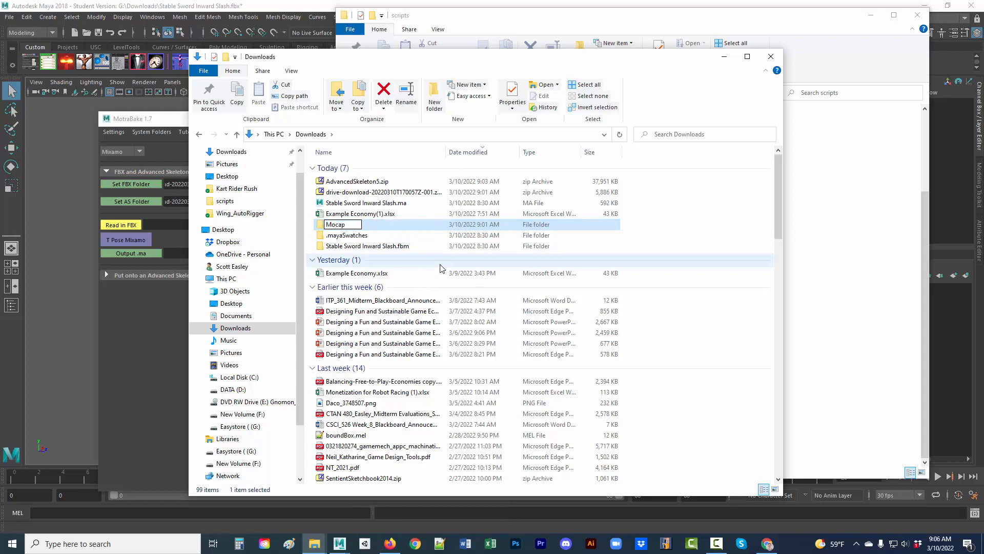
{"action": "type", "text": "_Project"}
{"action": "key", "text": "Return"}
{"action": "key", "text": "Return"}
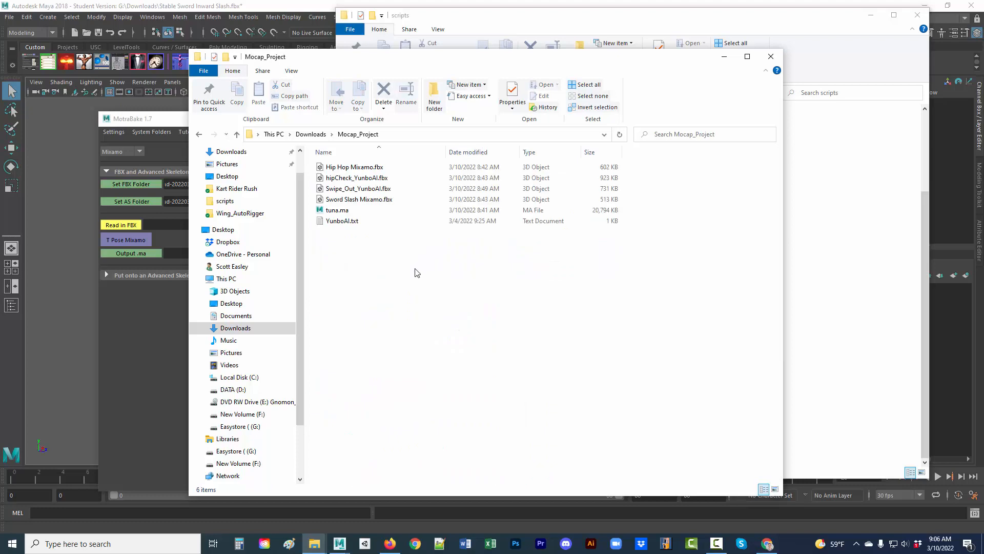
Create a new folder named AS inside Mocap_Project.
{"action": "right_click", "coordinate": [408, 276]}
{"action": "mouse_move", "coordinate": [465, 483]}
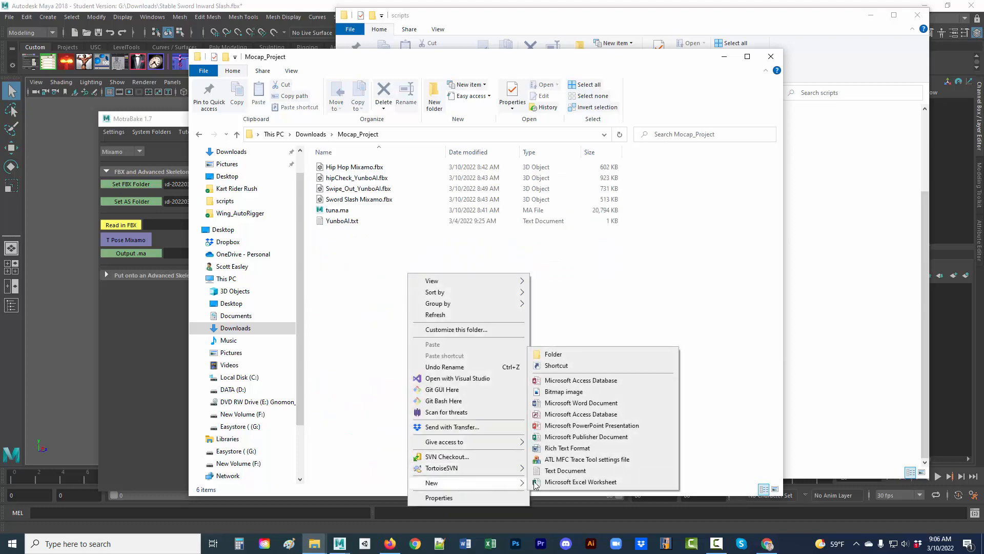
{"action": "left_click", "coordinate": [553, 354]}
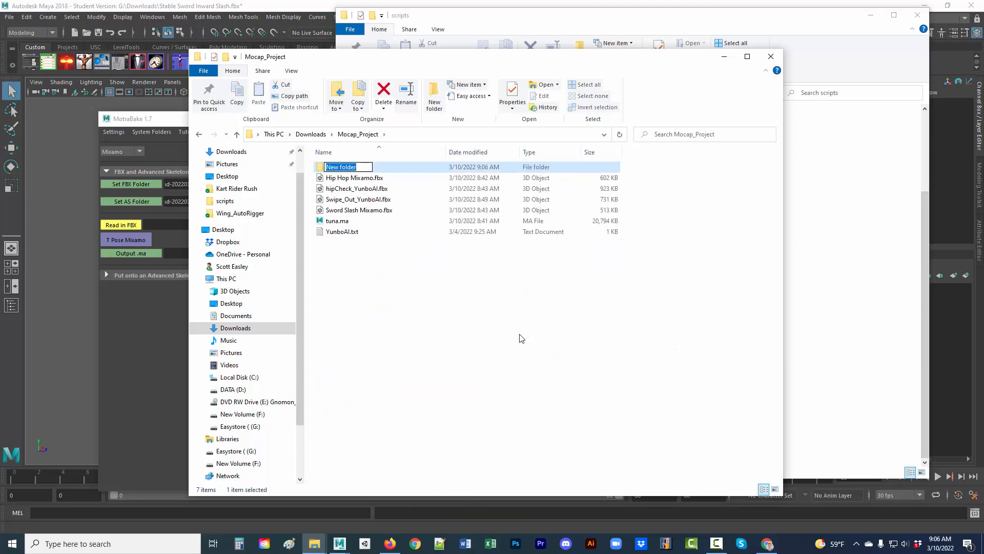
{"action": "type", "text": "AS"}
{"action": "left_click", "coordinate": [470, 339]}
Add a folder named Mixamo inside Mocap_Project.
{"action": "right_click", "coordinate": [471, 339]}
{"action": "mouse_move", "coordinate": [512, 314]}
{"action": "left_click", "coordinate": [610, 314]}
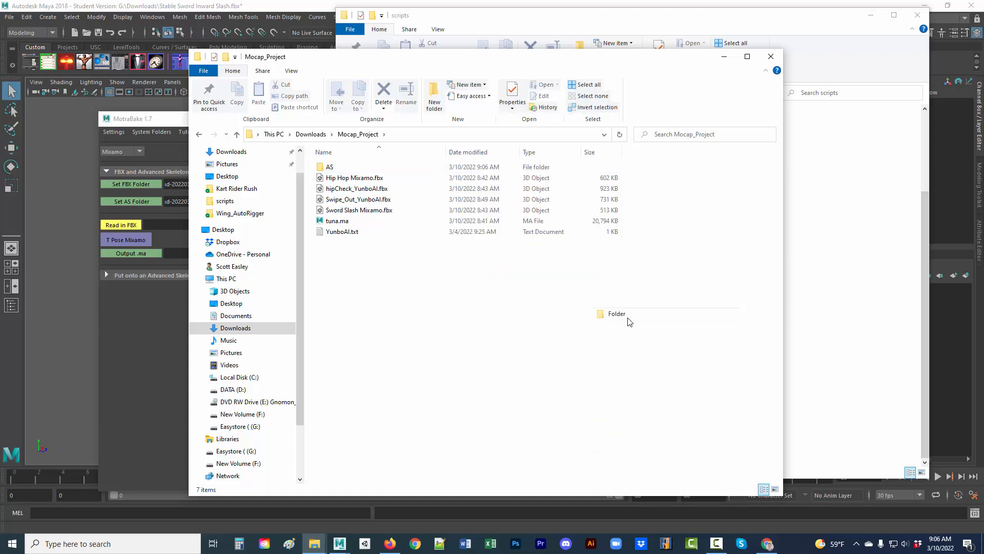
{"action": "type", "text": "Mixamo"}
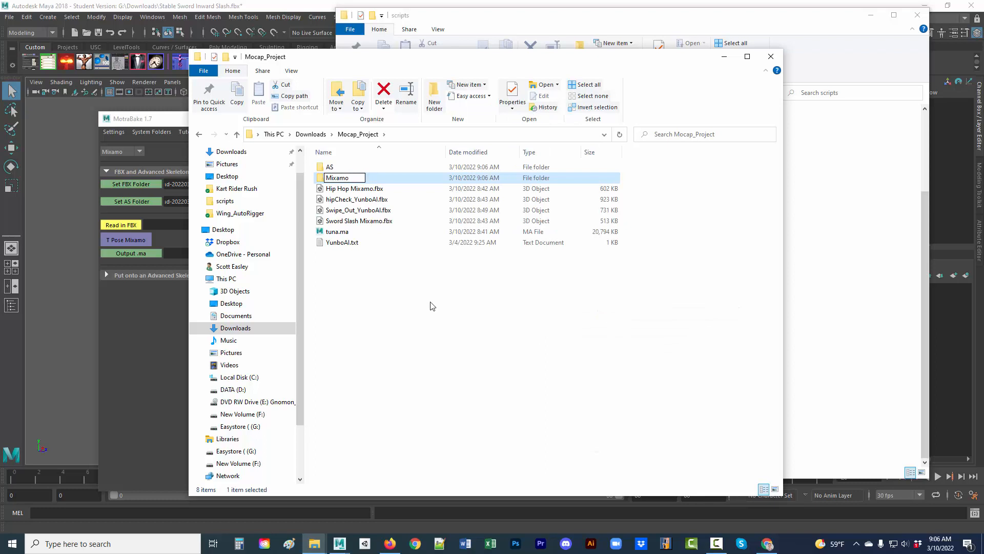
{"action": "key", "text": "Return"}
Create a new folder named yunboAI inside Mocap_Project.
{"action": "right_click", "coordinate": [432, 306]}
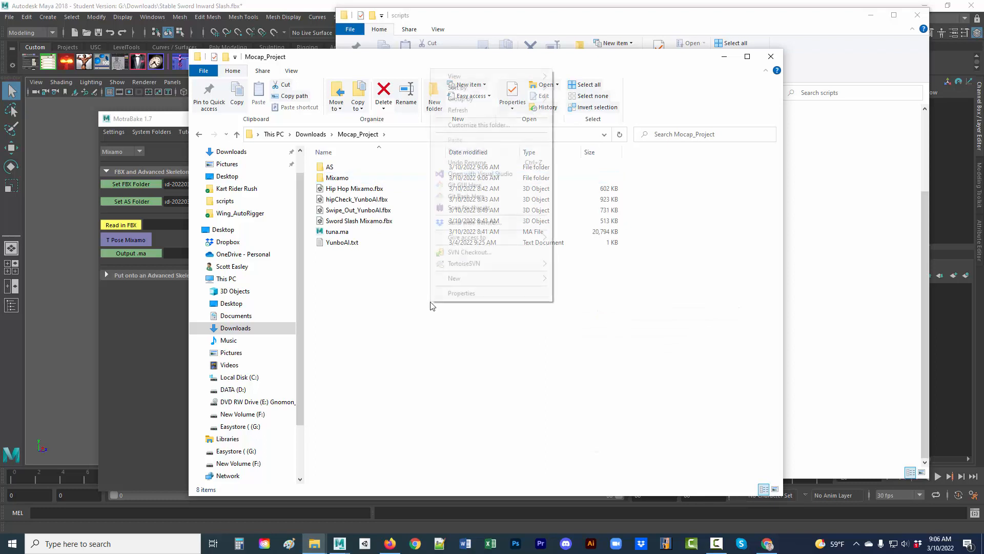
{"action": "mouse_move", "coordinate": [461, 278]}
{"action": "left_click", "coordinate": [575, 279]}
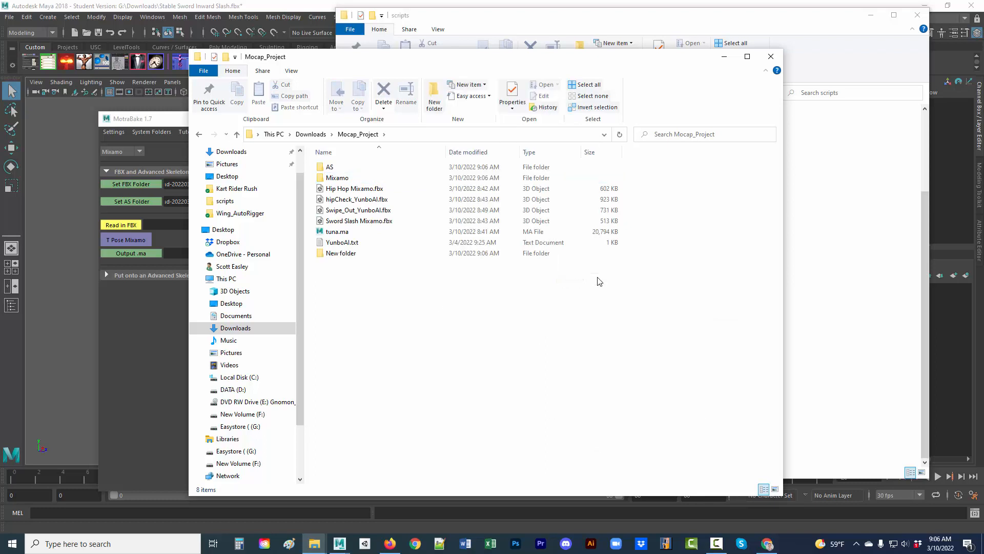
{"action": "type", "text": "yunboAI"}
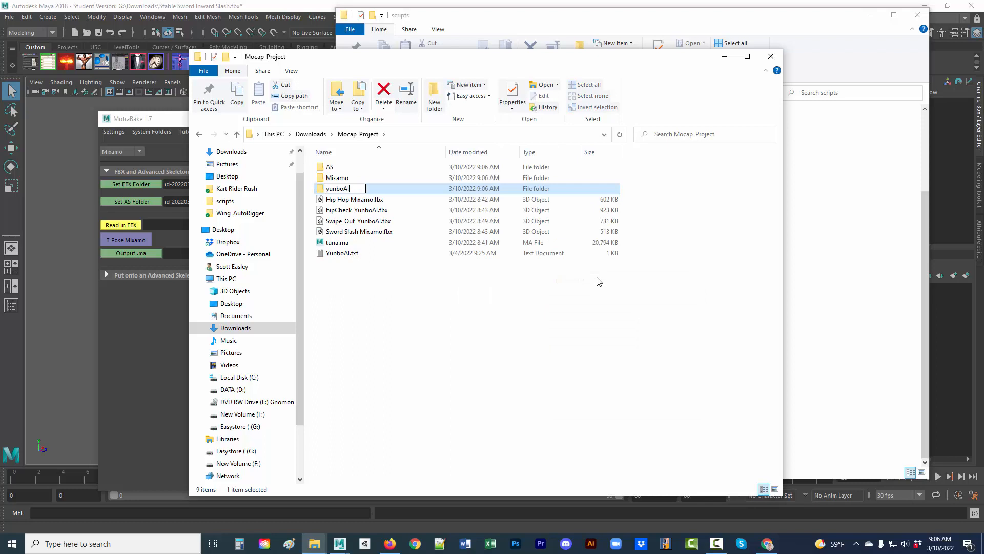
Move Hip Hop Mixamo.fbx and Sword Slash Mixamo.fbx into the Mixamo folder.
{"action": "left_click", "coordinate": [352, 198]}
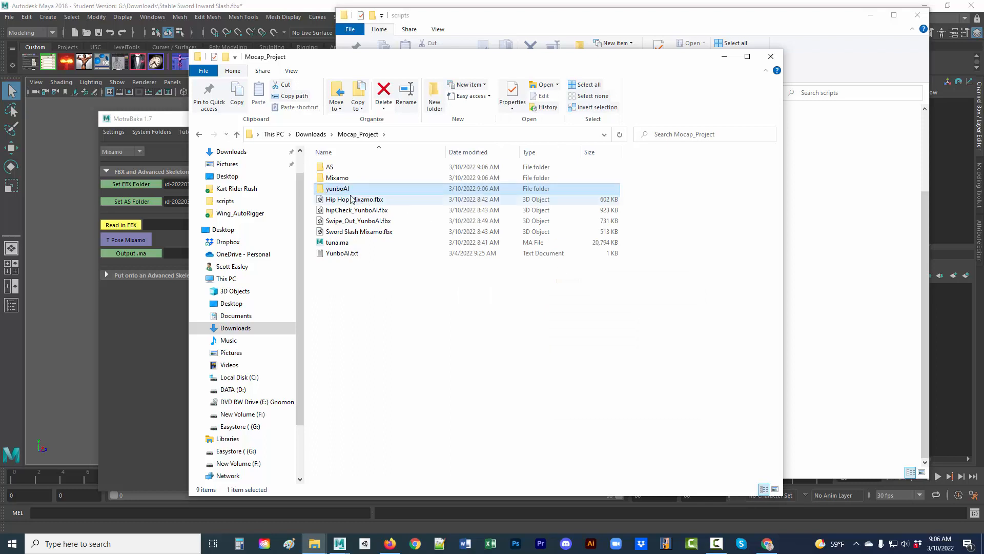
{"action": "left_click", "coordinate": [358, 232], "text": "ctrl"}
{"action": "left_click_drag", "start_coordinate": [368, 202], "coordinate": [353, 179]}
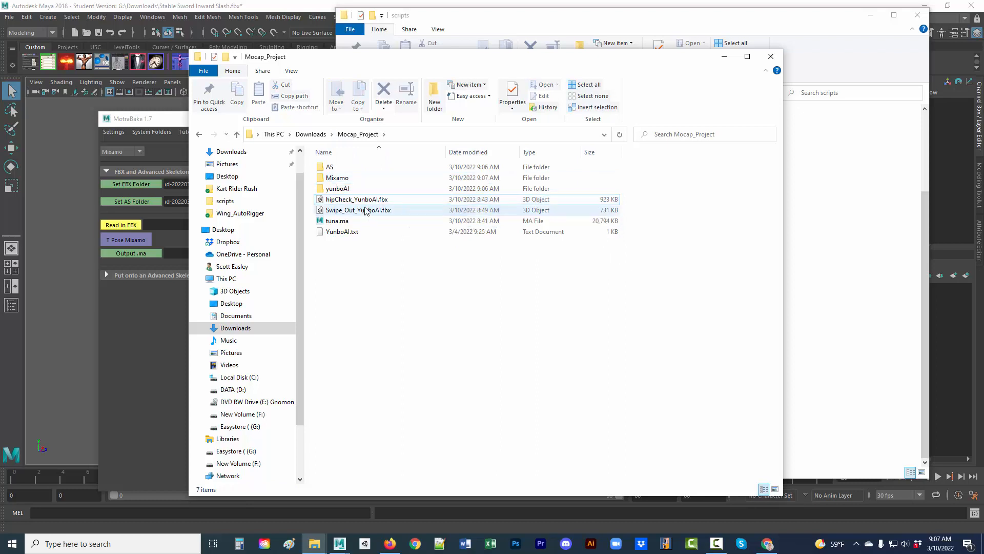
Move hipCheck_YunboAI.fbx and Swipe_Out_YunboAI.fbx into the yunboAI folder.
{"action": "left_click", "coordinate": [363, 211]}
{"action": "left_click", "coordinate": [367, 201], "text": "ctrl"}
{"action": "left_click_drag", "start_coordinate": [367, 201], "coordinate": [350, 189]}
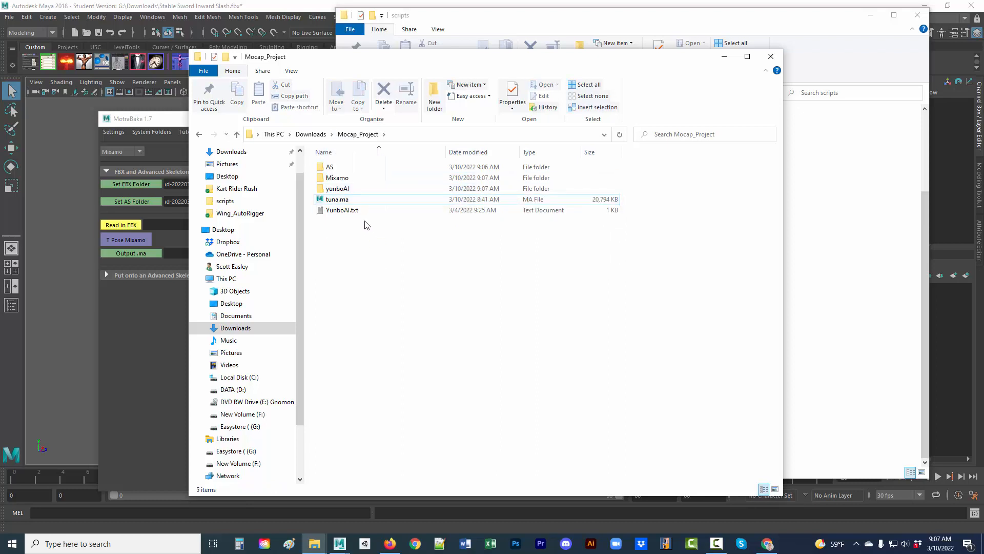
Move tuna.ma into the AS folder and open the yunboAI folder to check its files.
{"action": "left_click", "coordinate": [346, 200]}
{"action": "left_click_drag", "start_coordinate": [346, 200], "coordinate": [338, 168]}
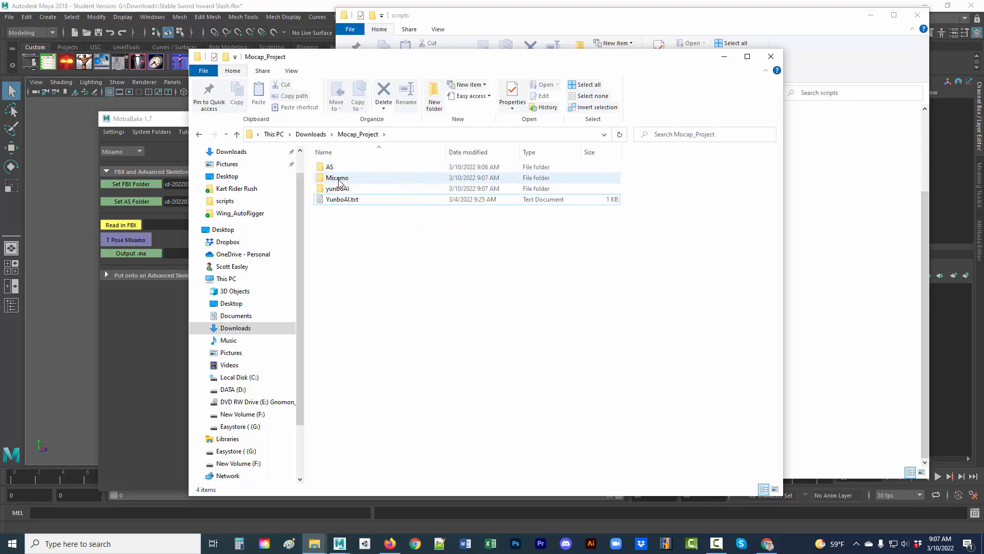
{"action": "mouse_move", "coordinate": [339, 182]}
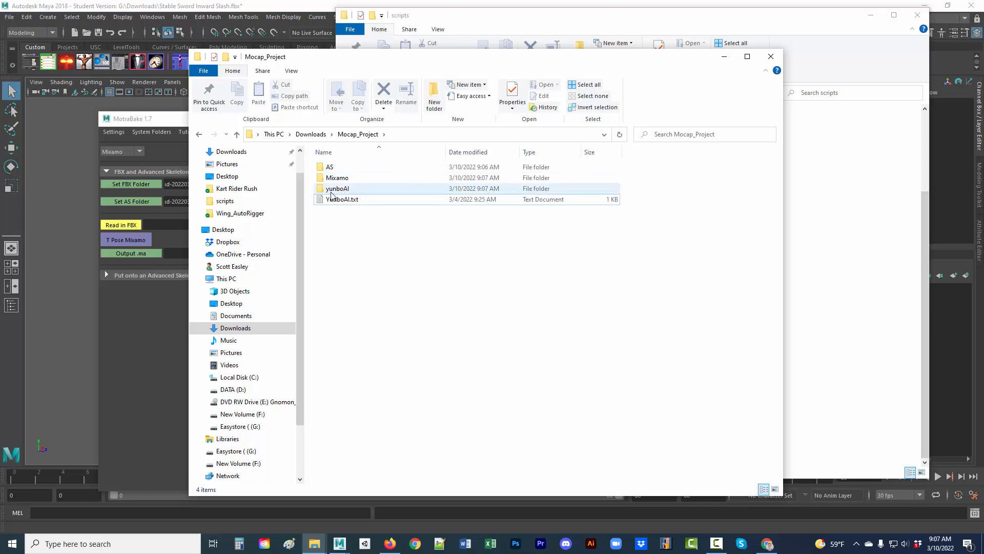
{"action": "double_click", "coordinate": [339, 190]}
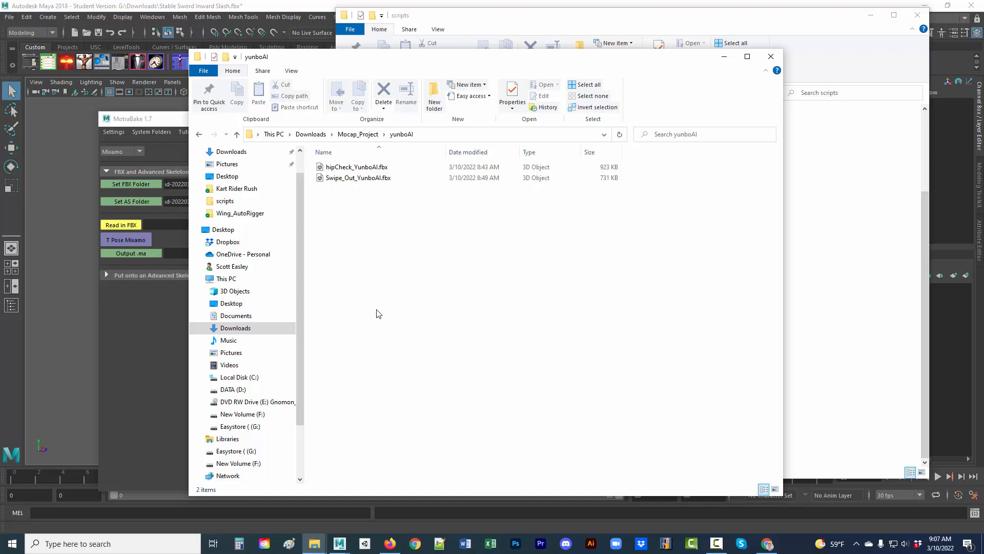
Switch to Maya, clear MotraBake's FBX folder and set it to Mocap_Project/Mixamo in Downloads.
{"action": "left_click", "coordinate": [160, 335]}
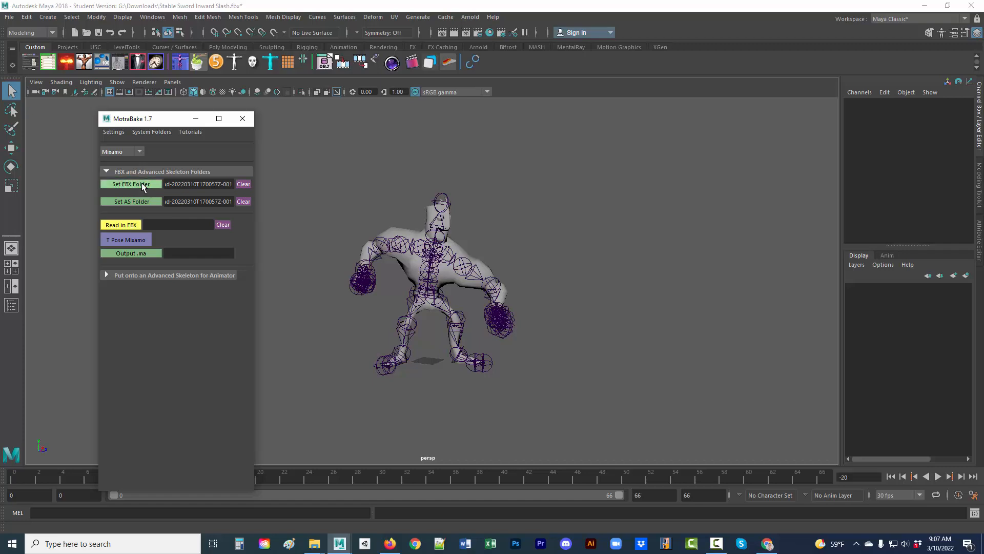
{"action": "left_click", "coordinate": [242, 184]}
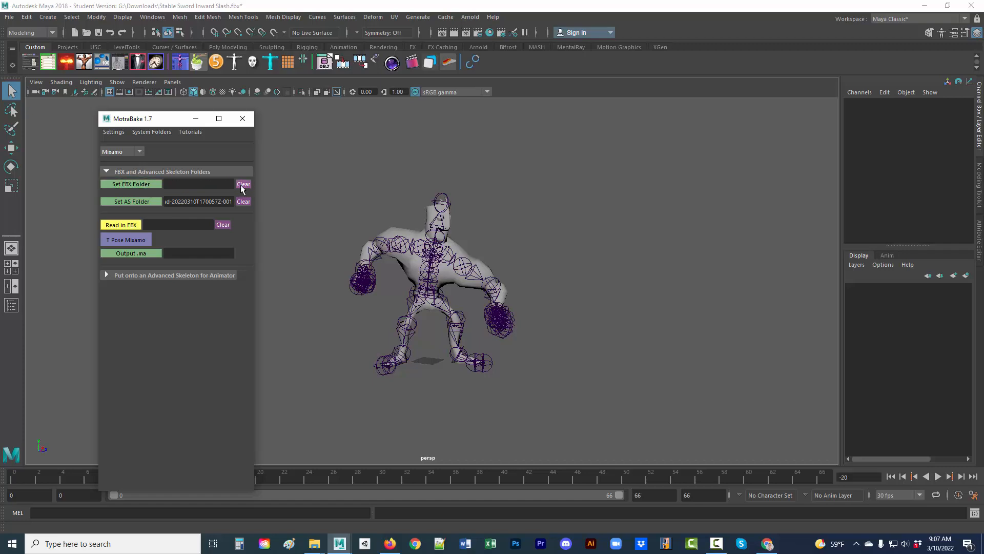
{"action": "left_click", "coordinate": [146, 184]}
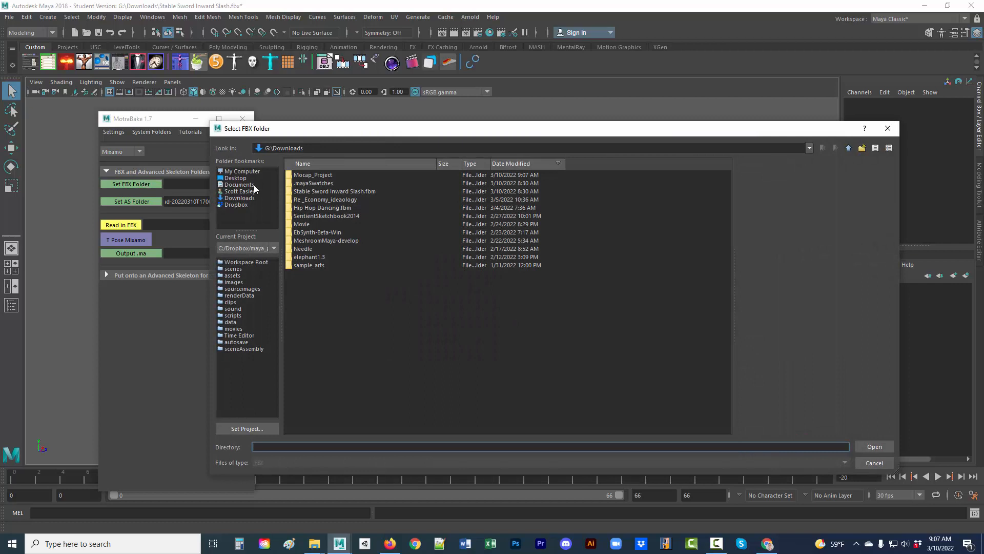
{"action": "double_click", "coordinate": [313, 175]}
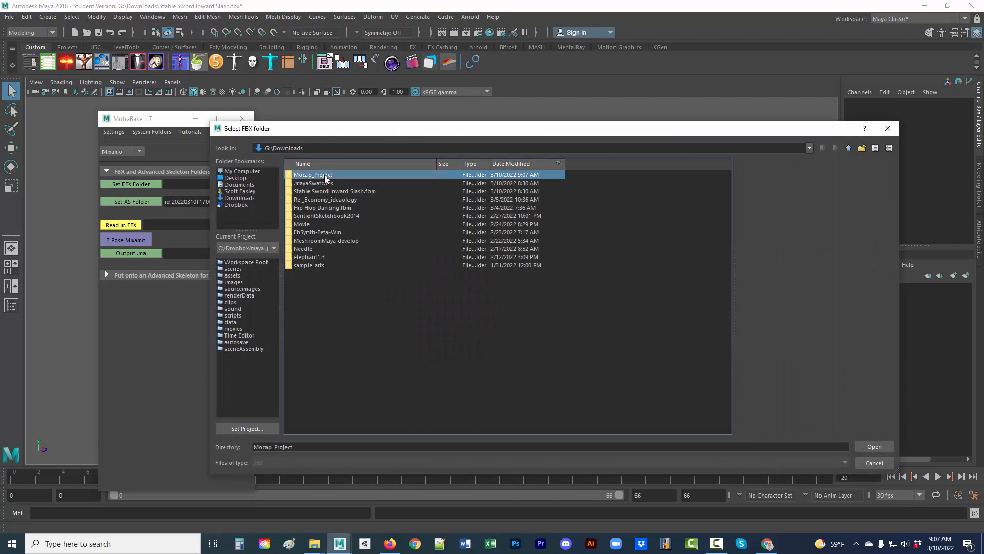
{"action": "left_click", "coordinate": [305, 191]}
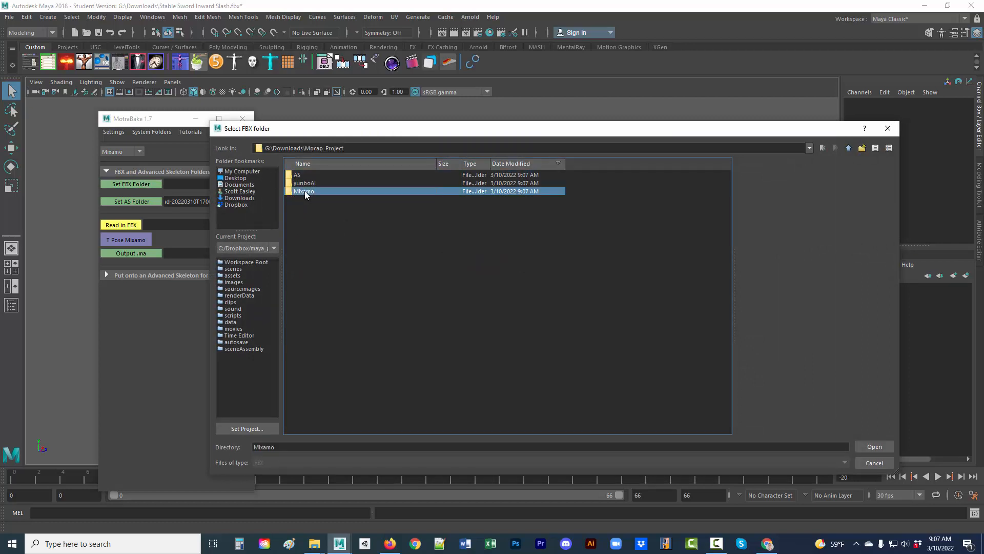
{"action": "left_click", "coordinate": [861, 446]}
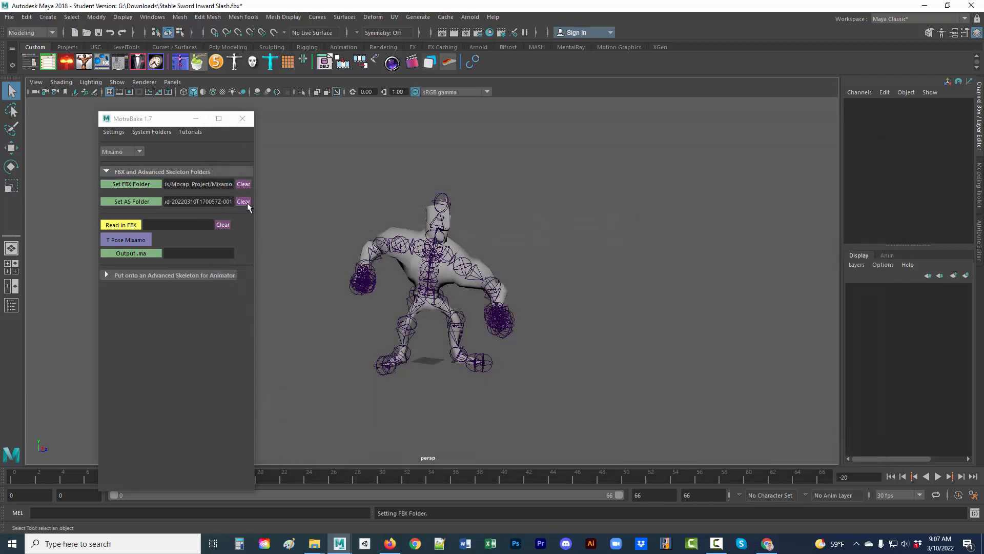
Clear MotraBake's Advanced Skeleton folder and set it to the AS folder in Mocap_Project.
{"action": "left_click", "coordinate": [244, 201]}
{"action": "left_click", "coordinate": [141, 201]}
{"action": "left_click", "coordinate": [300, 174]}
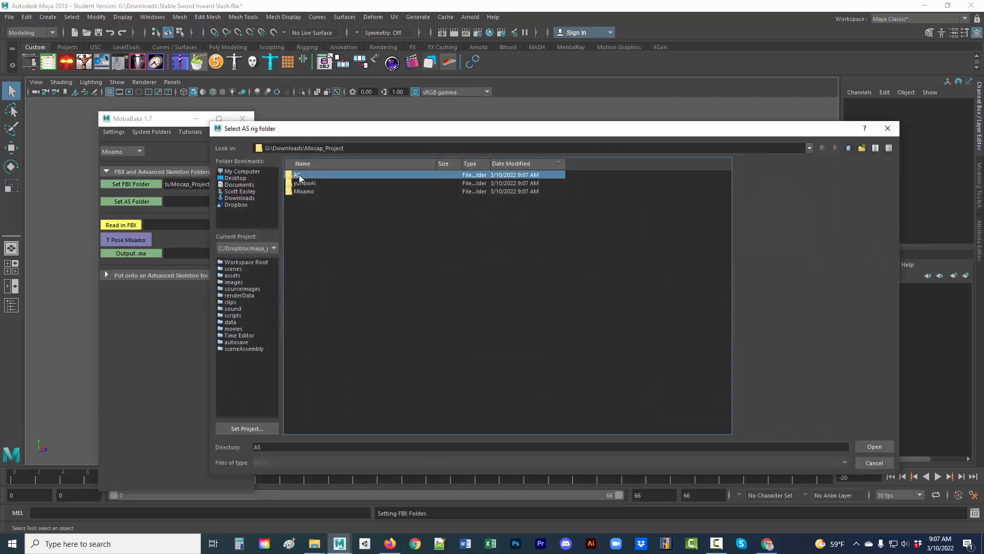
{"action": "left_click", "coordinate": [863, 446]}
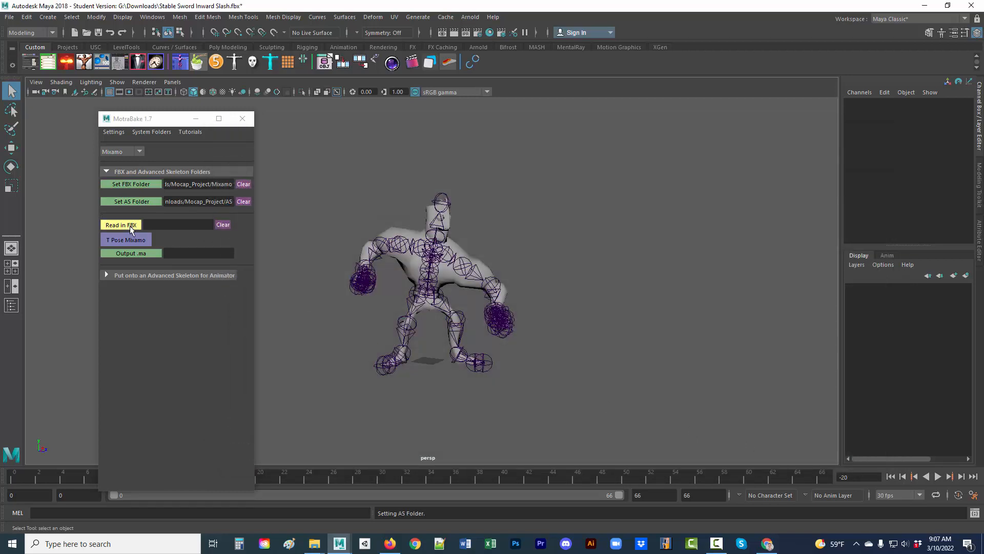
Start a new empty Maya scene in place of the Stable Sword Inward Slash scene.
{"action": "left_click", "coordinate": [9, 16]}
{"action": "left_click", "coordinate": [29, 38]}
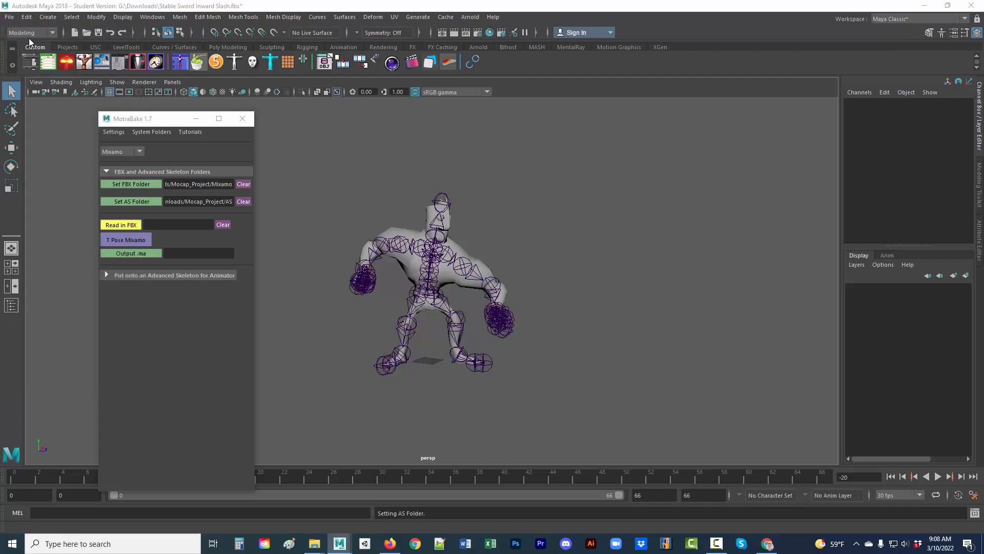
{"action": "left_click", "coordinate": [492, 275]}
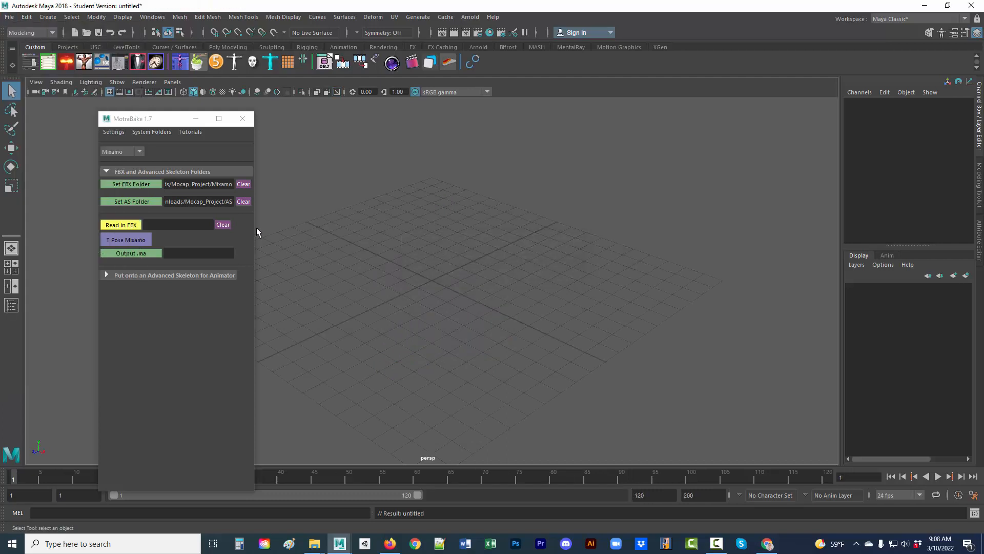
Export the current MotraBake settings, then close MotraBake and launch it again.
{"action": "left_click", "coordinate": [115, 133]}
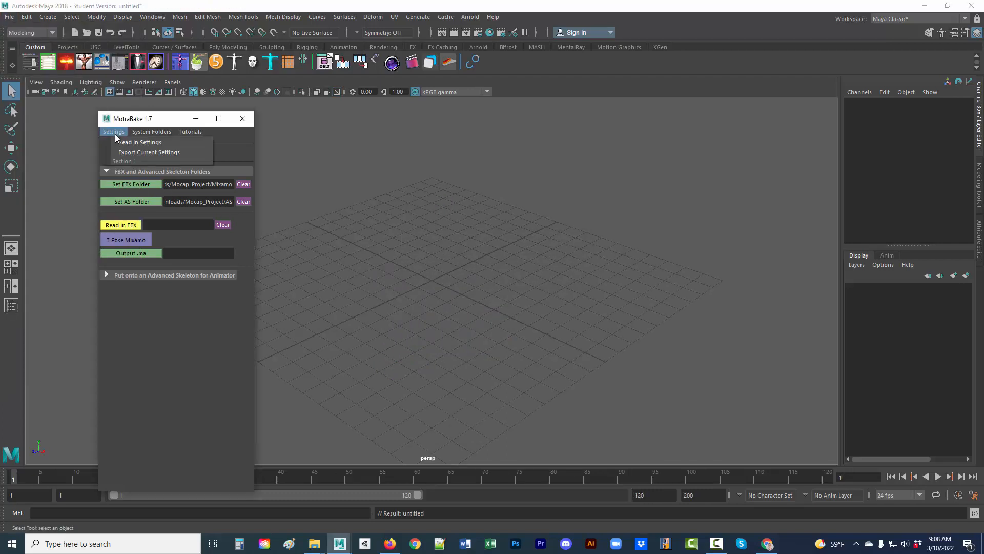
{"action": "left_click", "coordinate": [177, 155]}
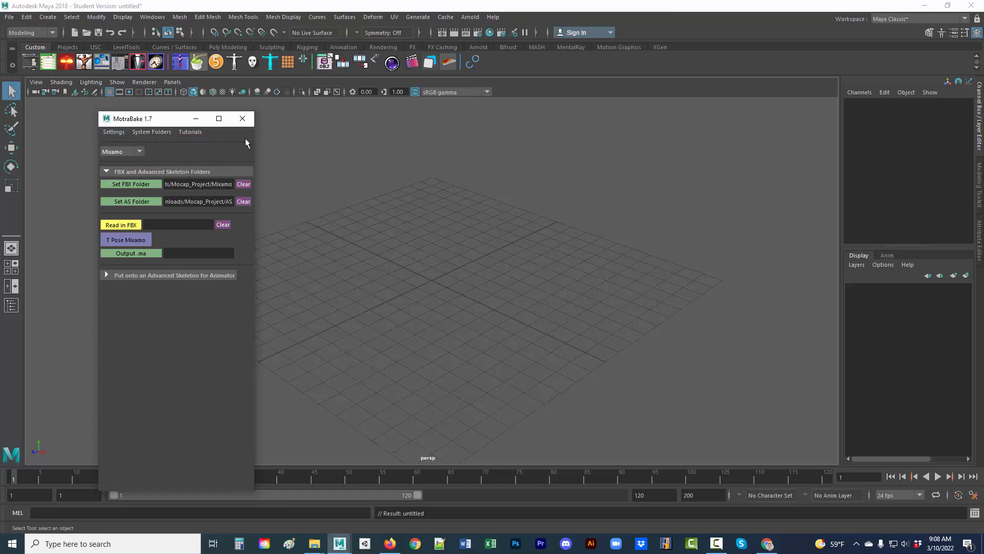
{"action": "left_click", "coordinate": [247, 123]}
{"action": "left_click", "coordinate": [180, 62]}
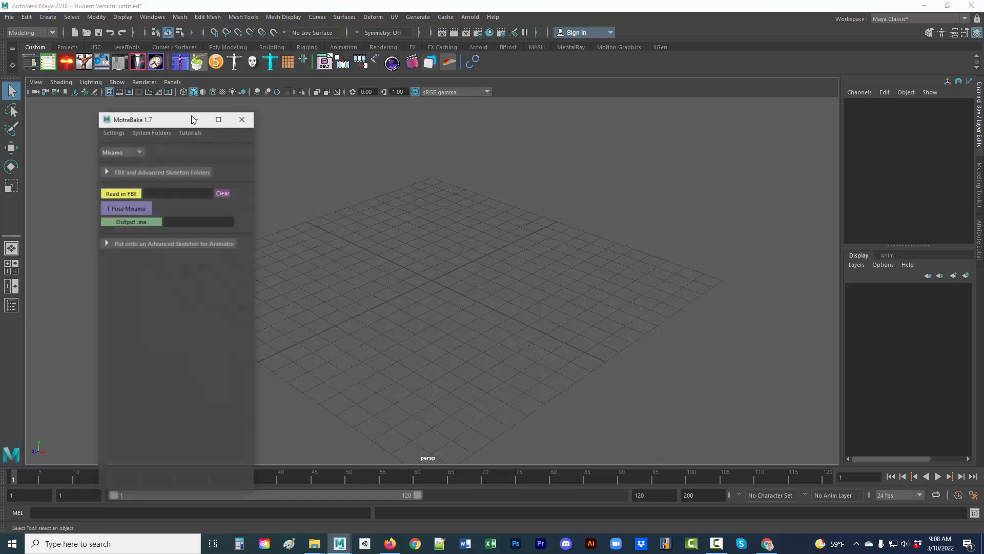
Read the saved settings into MotraBake and expand the FBX and Advanced Skeleton Folders section.
{"action": "left_click", "coordinate": [110, 132]}
{"action": "left_click", "coordinate": [123, 143]}
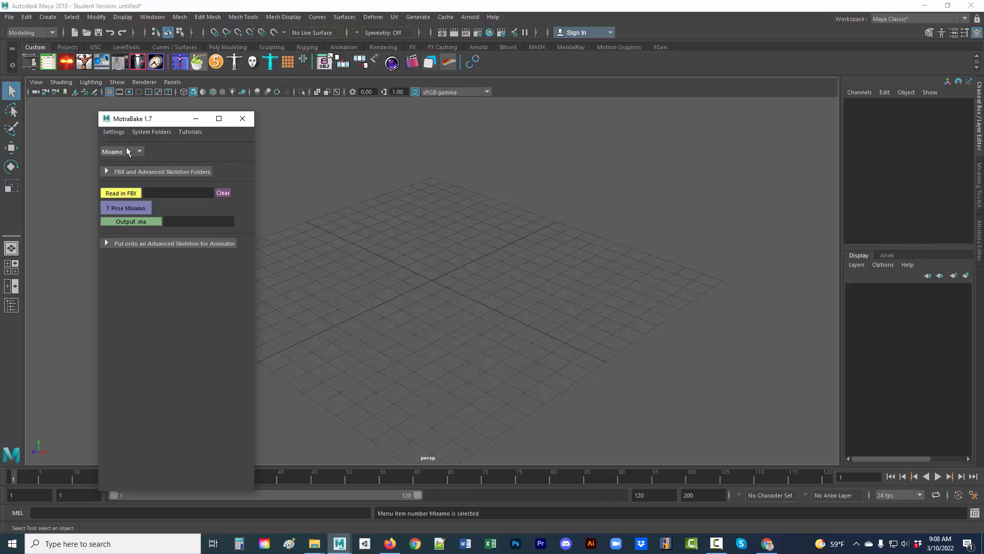
{"action": "left_click", "coordinate": [109, 169]}
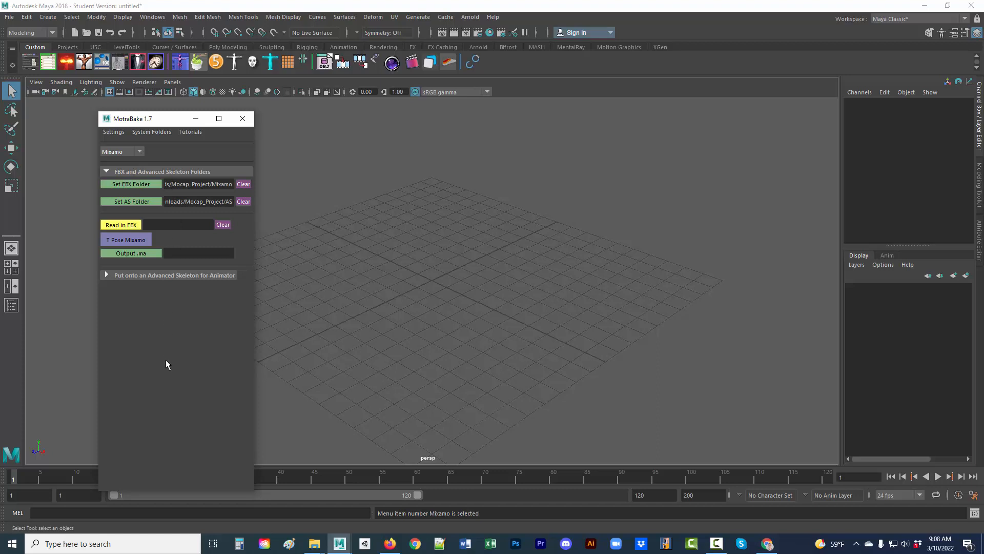
{"action": "left_click", "coordinate": [114, 132]}
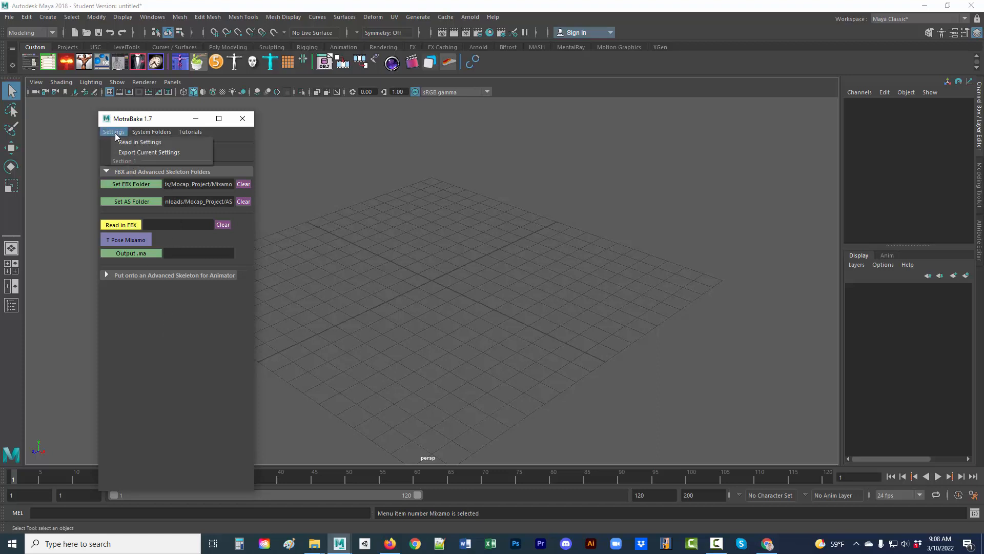
{"action": "left_click", "coordinate": [190, 211]}
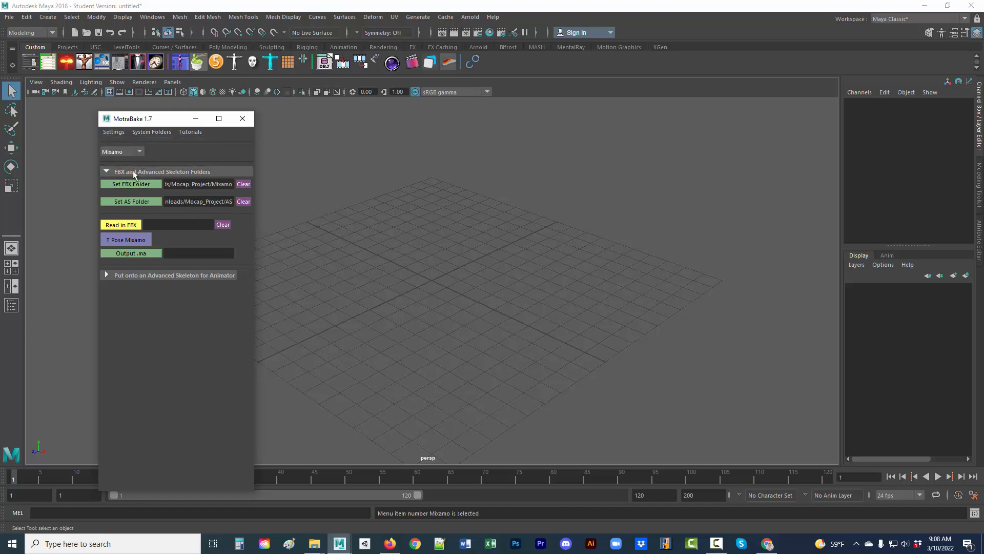
{"action": "left_click", "coordinate": [106, 171]}
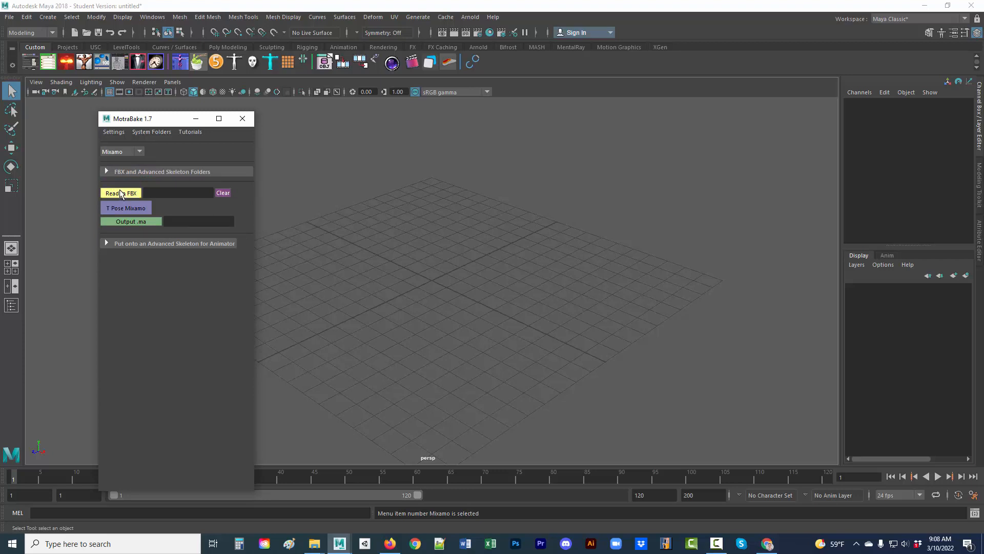
{"action": "left_click", "coordinate": [106, 171]}
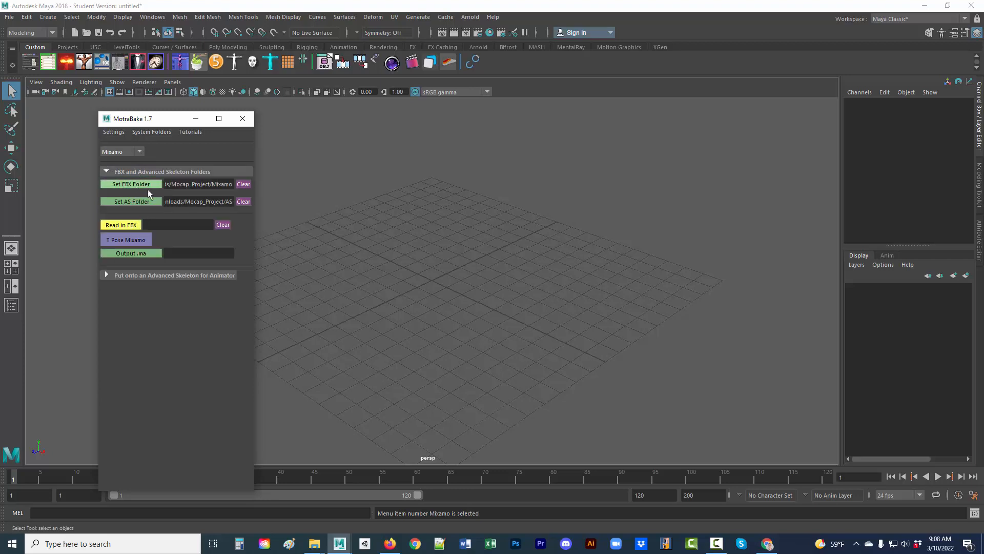
Read Sword Slash Mixamo.fbx into MotraBake and frame the imported Superhero_mesh in the perspective view.
{"action": "left_click", "coordinate": [137, 229]}
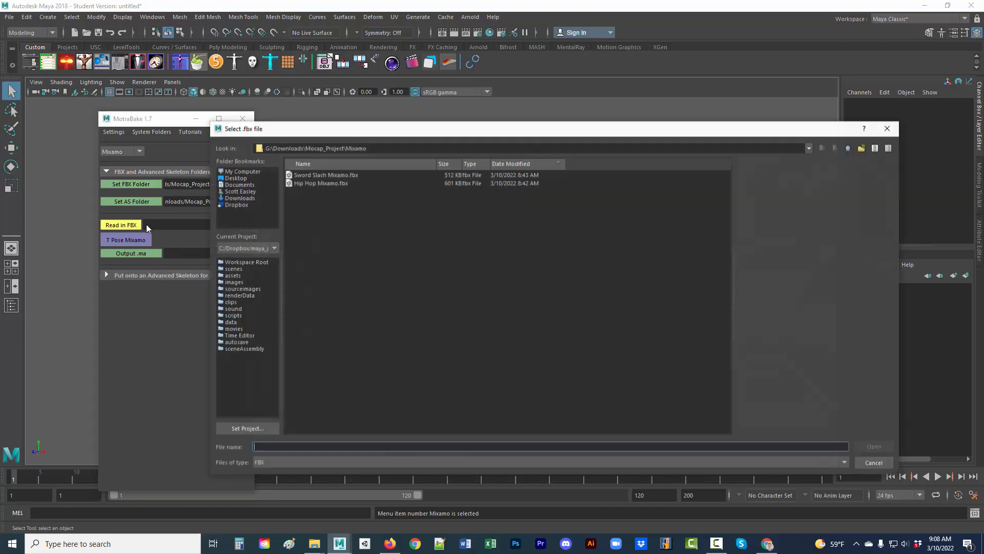
{"action": "left_click", "coordinate": [325, 175]}
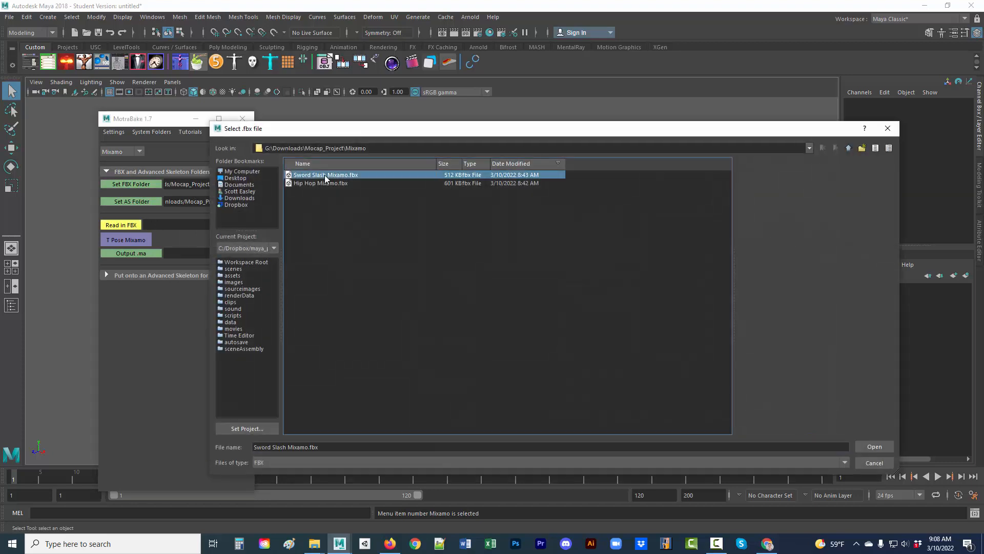
{"action": "left_click", "coordinate": [880, 448]}
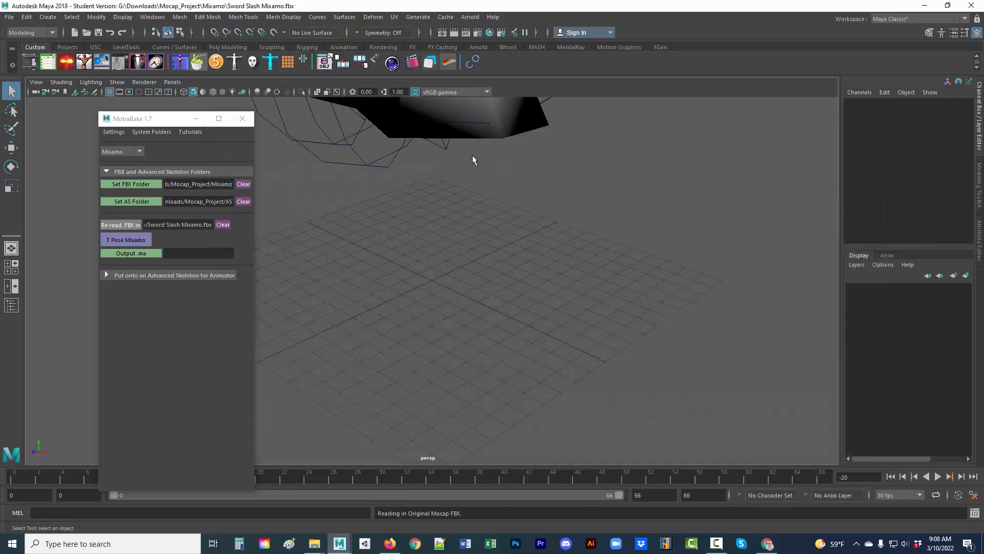
{"action": "left_click", "coordinate": [489, 136]}
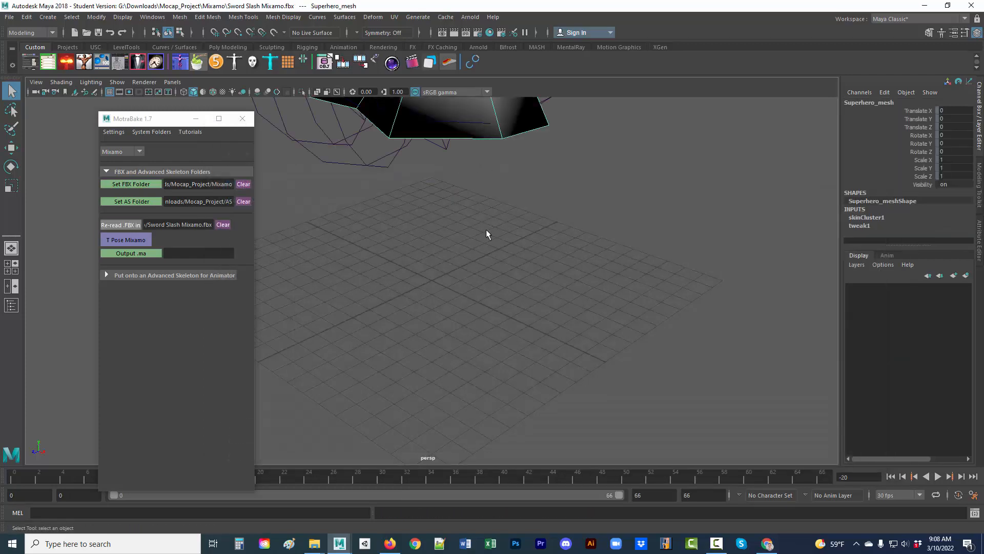
{"action": "key", "text": "f"}
{"action": "left_click_drag", "start_coordinate": [375, 324], "coordinate": [501, 316], "text": "alt"}
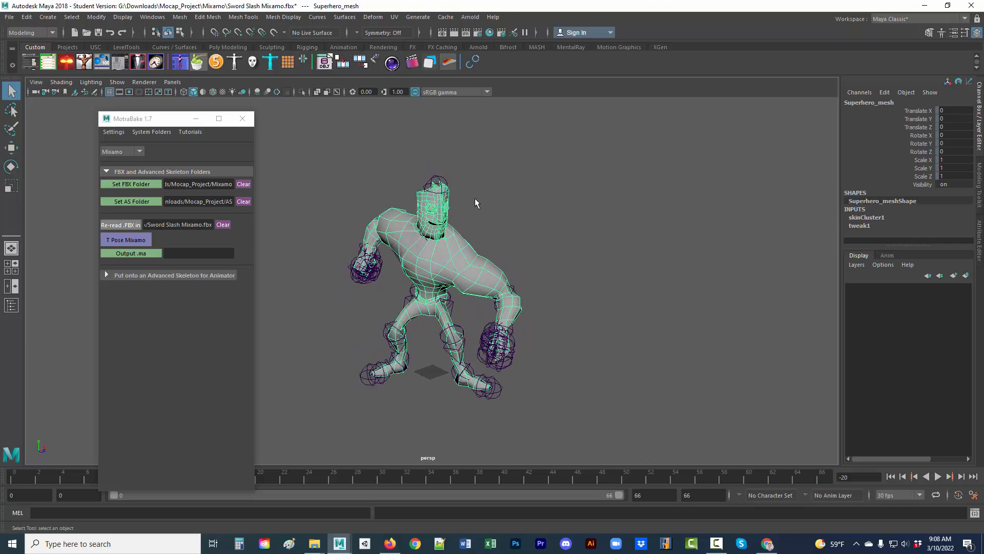
Select the mixamorig:HeadTop_End joint and walk up the joint hierarchy to mixamorig:Hips to inspect the imported skeleton.
{"action": "left_click", "coordinate": [441, 179]}
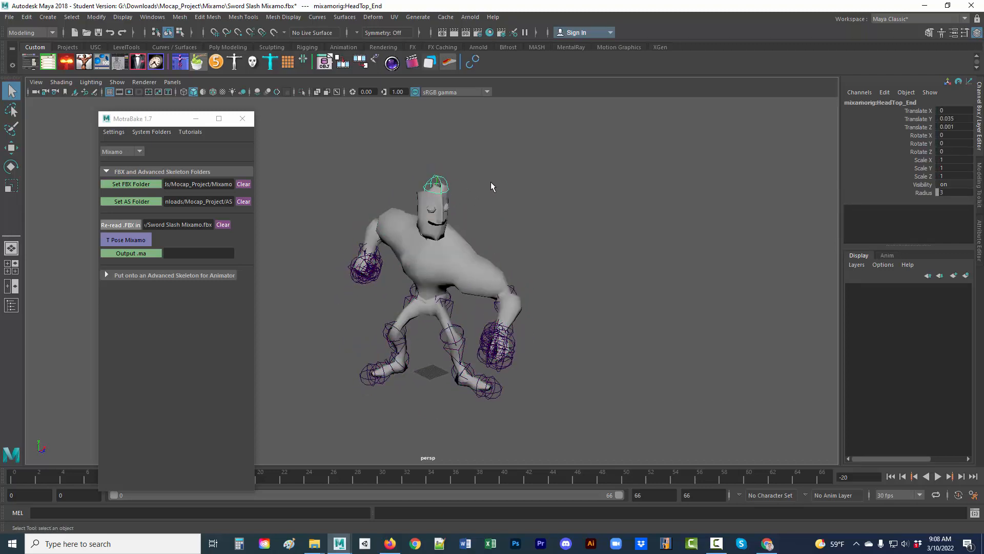
{"action": "key", "text": "f"}
{"action": "key", "text": "Up"}
{"action": "key", "text": "Up"}
{"action": "key", "text": "Up"}
{"action": "key", "text": "Up"}
{"action": "key", "text": "Up"}
{"action": "key", "text": "Up"}
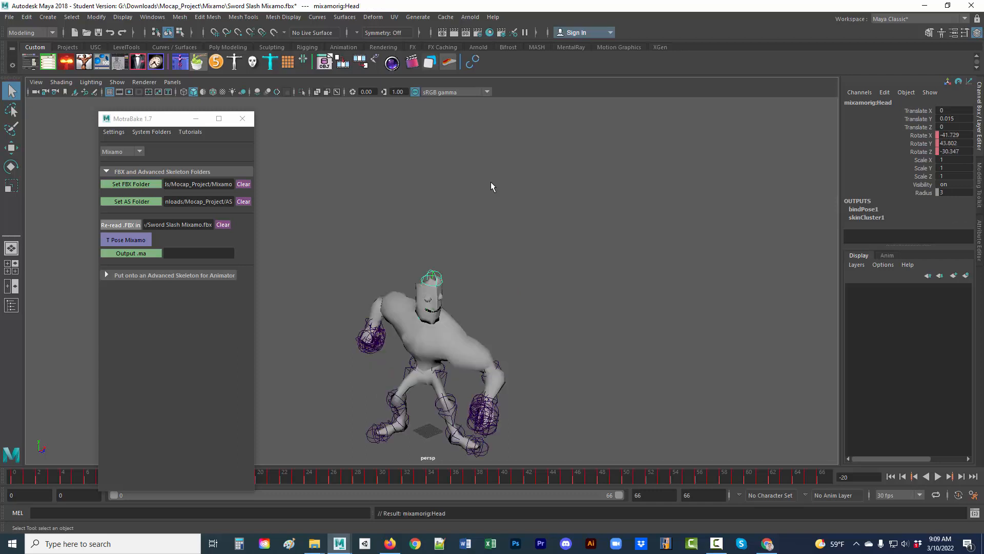
{"action": "key", "text": "f"}
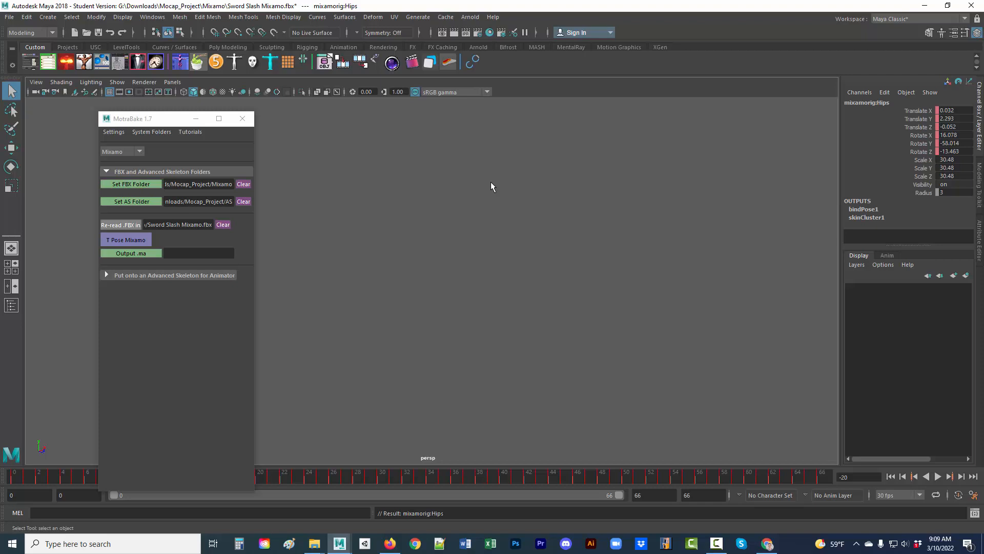
Open the Outliner, select Superhero_mesh, and close the Outliner with the mesh framed in the perspective view.
{"action": "key", "text": "shift+o"}
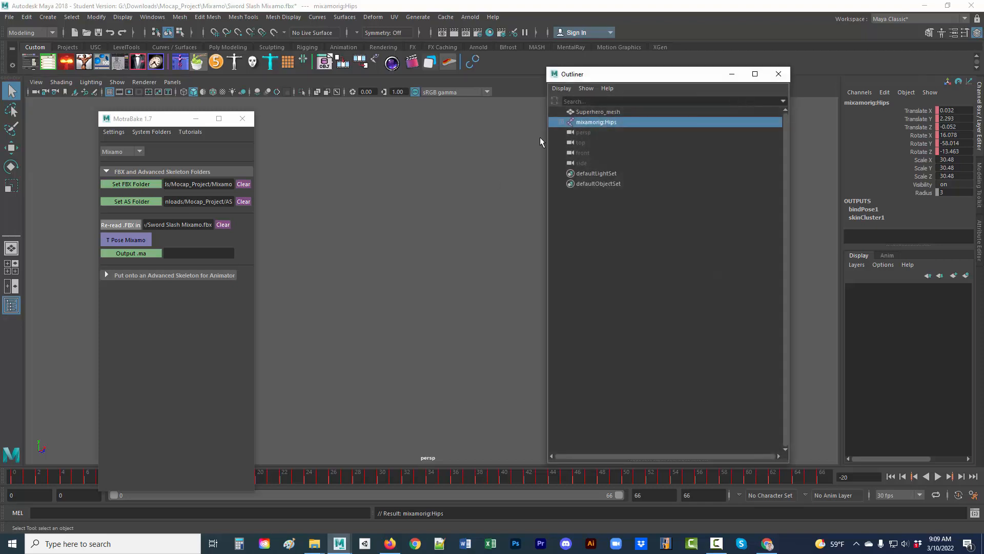
{"action": "left_click_drag", "start_coordinate": [585, 76], "coordinate": [543, 108]}
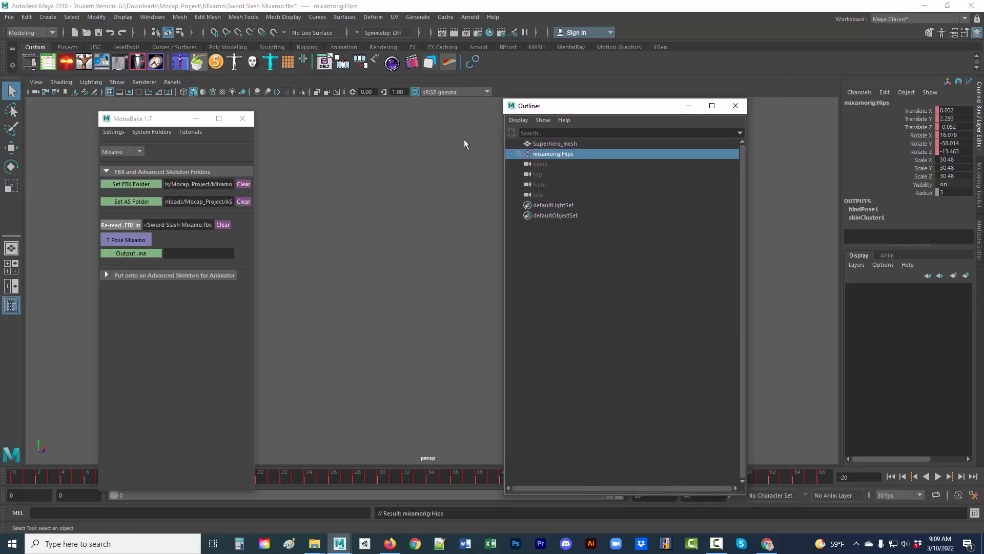
{"action": "left_click", "coordinate": [545, 145]}
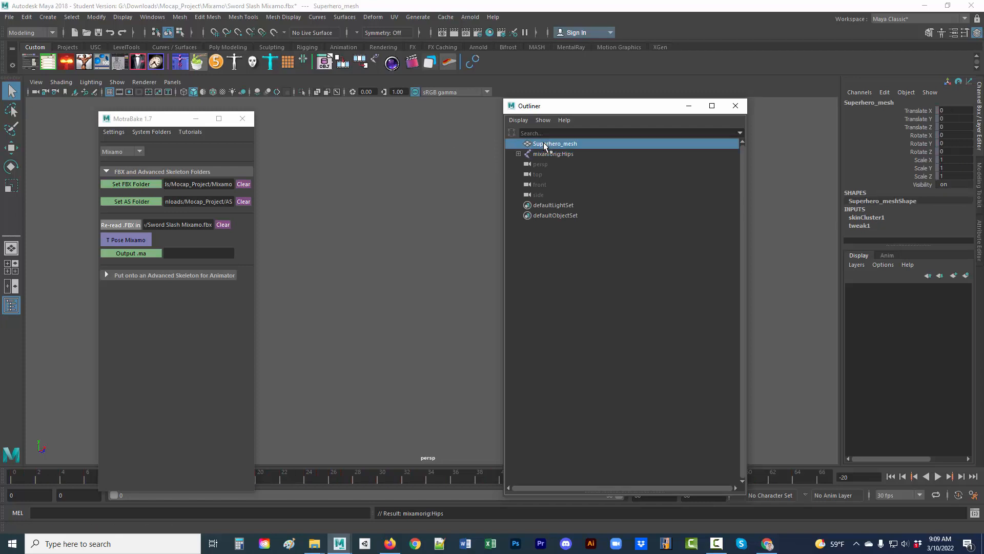
{"action": "left_click", "coordinate": [735, 105]}
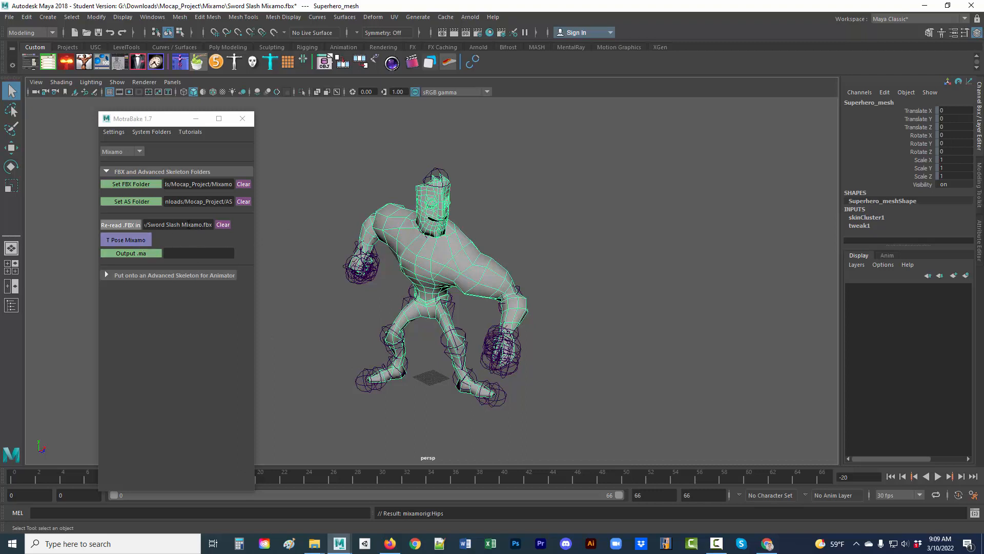
Put the Mixamo character into a T-pose and output the scene as Sword Slash Mixamo.ma.
{"action": "left_click_drag", "start_coordinate": [182, 224], "coordinate": [212, 225]}
{"action": "left_click_drag", "start_coordinate": [212, 183], "coordinate": [234, 184]}
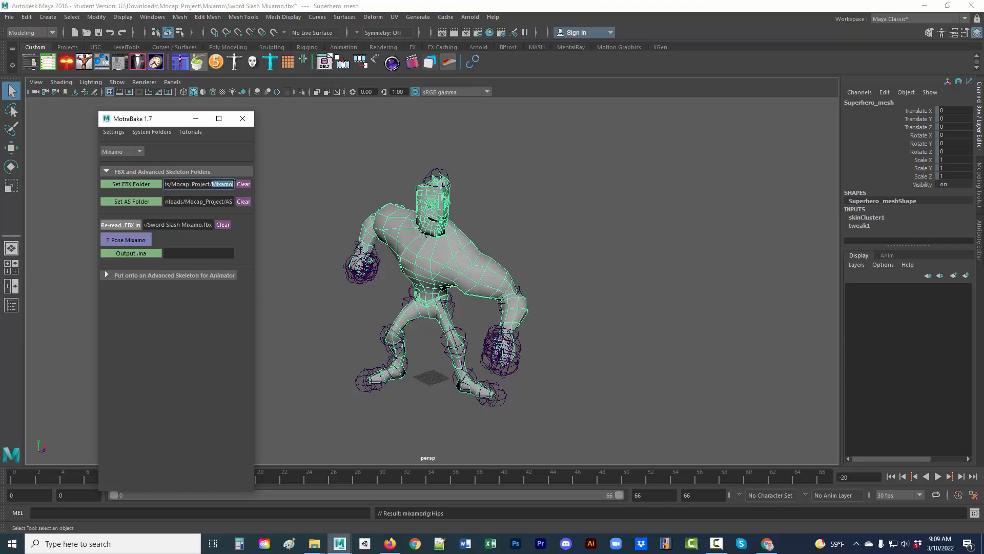
{"action": "left_click", "coordinate": [131, 240]}
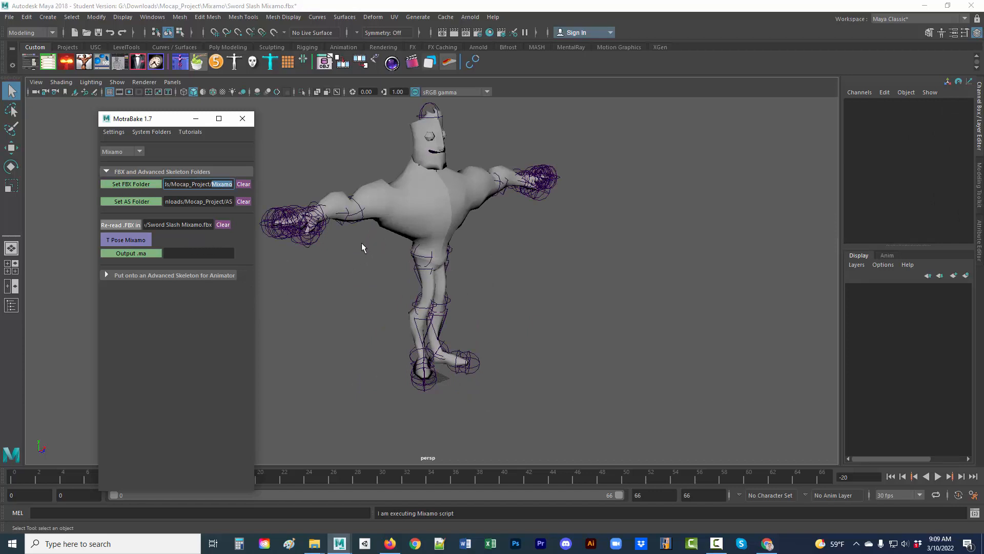
{"action": "left_click", "coordinate": [145, 253]}
{"action": "left_click", "coordinate": [470, 280]}
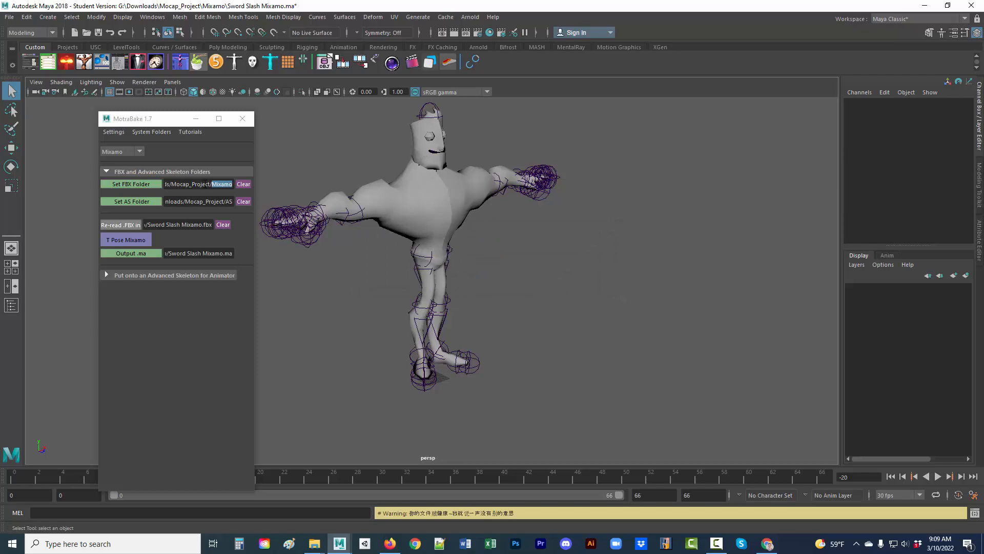
{"action": "left_click", "coordinate": [205, 184]}
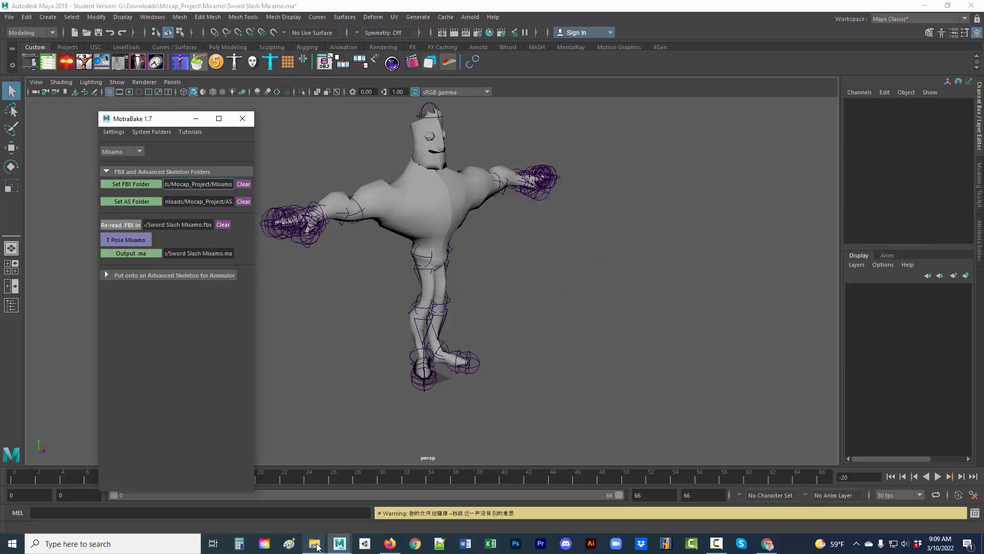
Check for the output Sword Slash Mixamo.ma in the Mocap_Project Mixamo folder in File Explorer and return to Maya.
{"action": "mouse_move", "coordinate": [314, 543]}
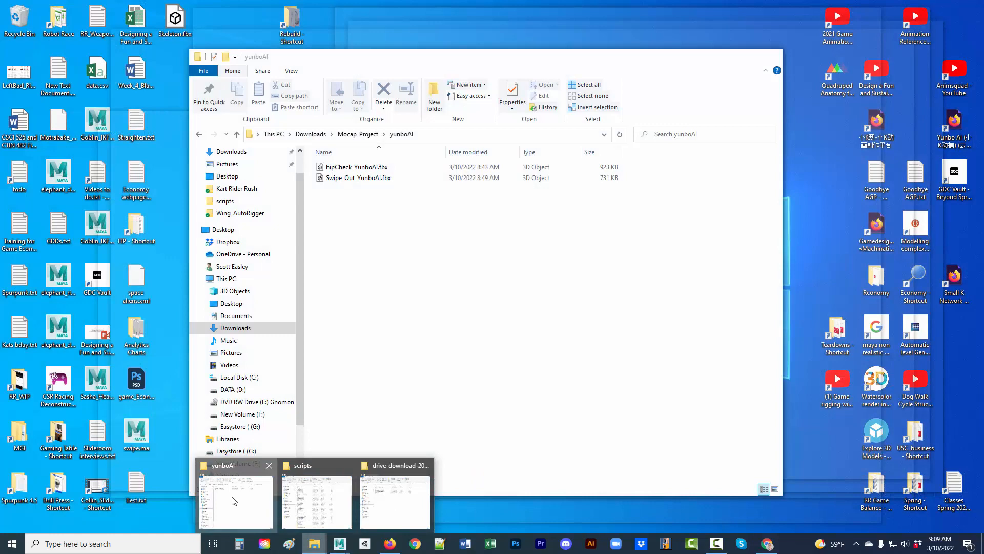
{"action": "left_click", "coordinate": [237, 500]}
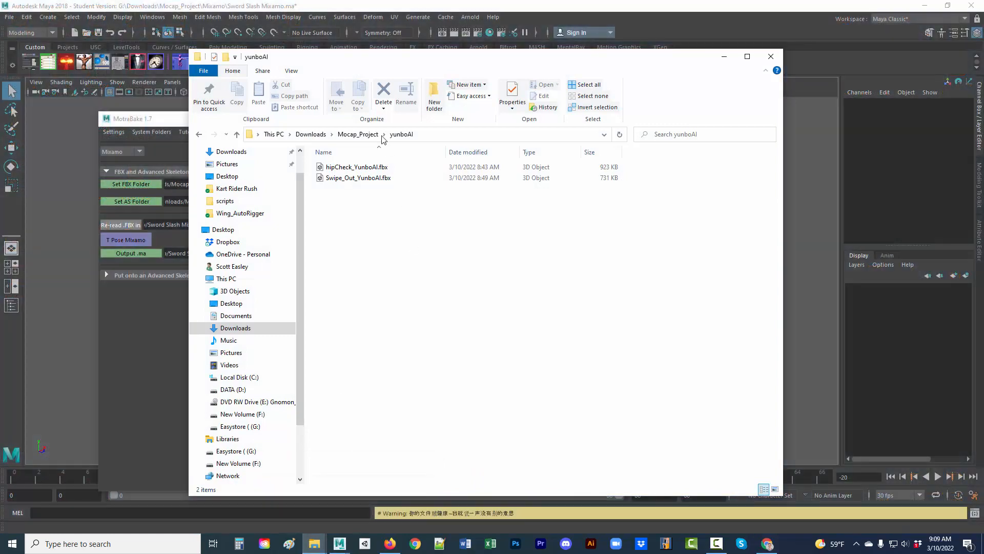
{"action": "left_click", "coordinate": [358, 133]}
{"action": "double_click", "coordinate": [333, 180]}
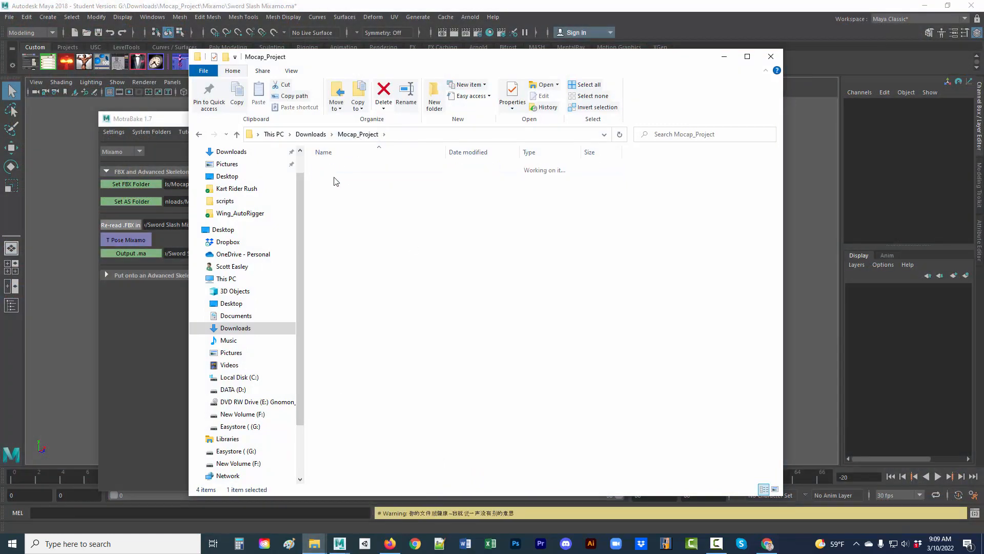
{"action": "left_click", "coordinate": [369, 201]}
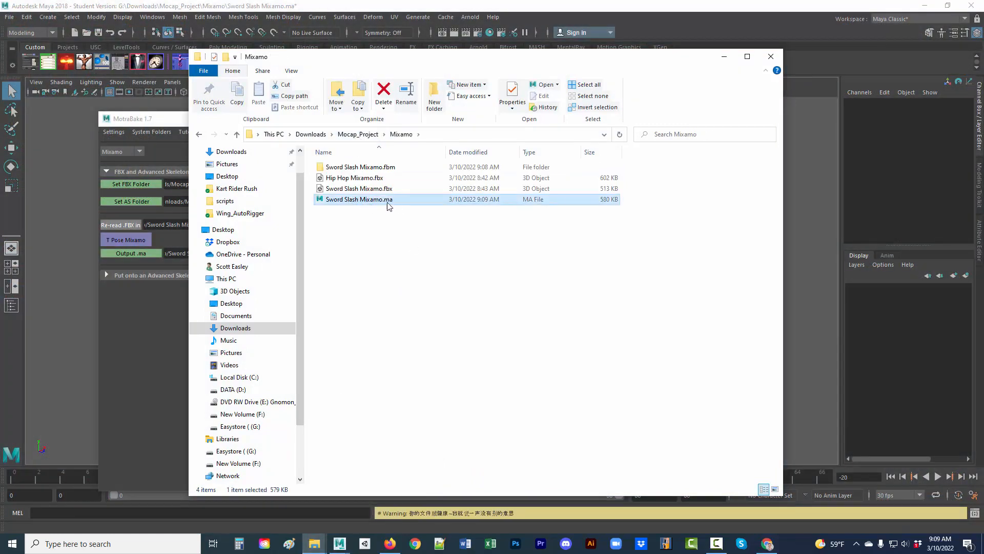
{"action": "left_click", "coordinate": [173, 119]}
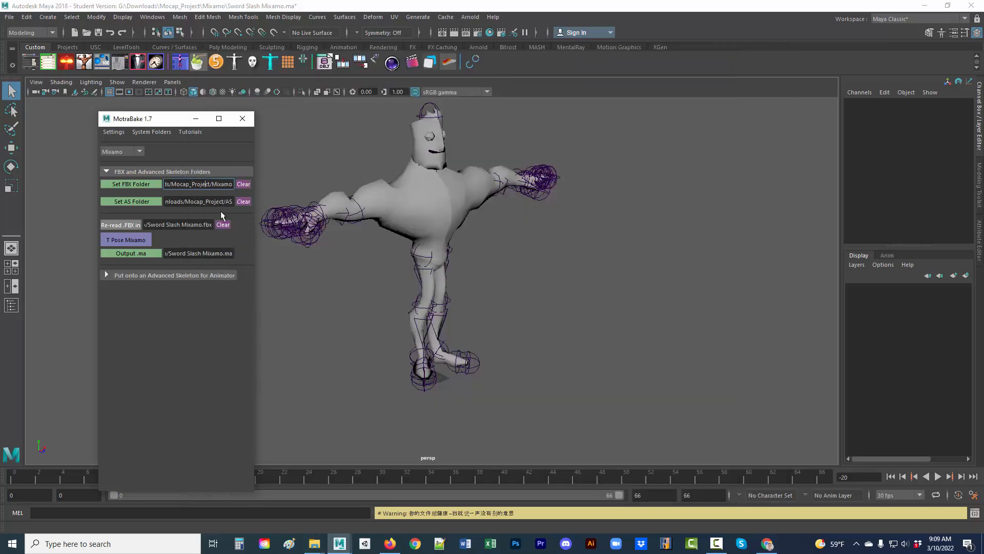
Expand the Put onto an Advanced Skeleton for Animator section, export the current settings, and relaunch MotraBake.
{"action": "left_click", "coordinate": [106, 275]}
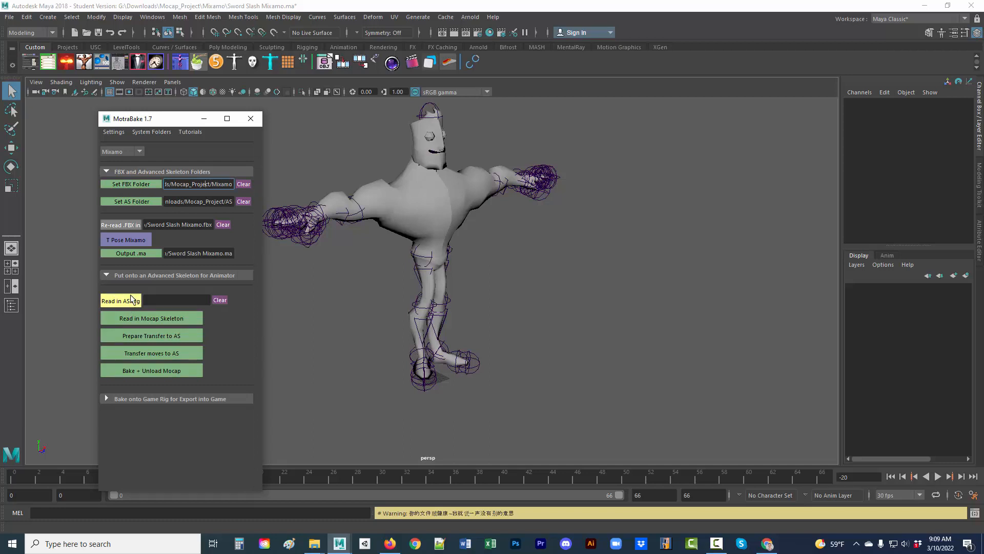
{"action": "left_click", "coordinate": [114, 132]}
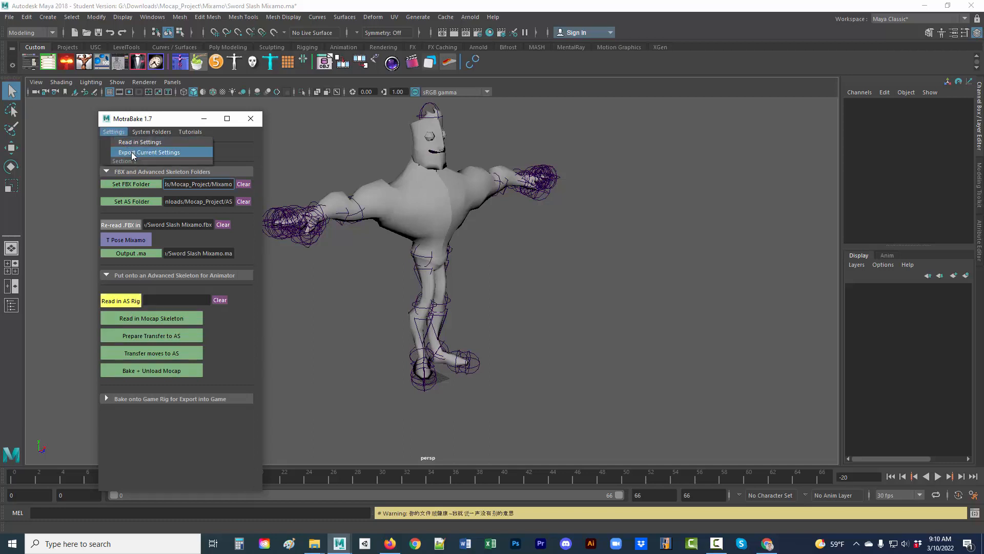
{"action": "left_click", "coordinate": [131, 152]}
{"action": "left_click", "coordinate": [250, 122]}
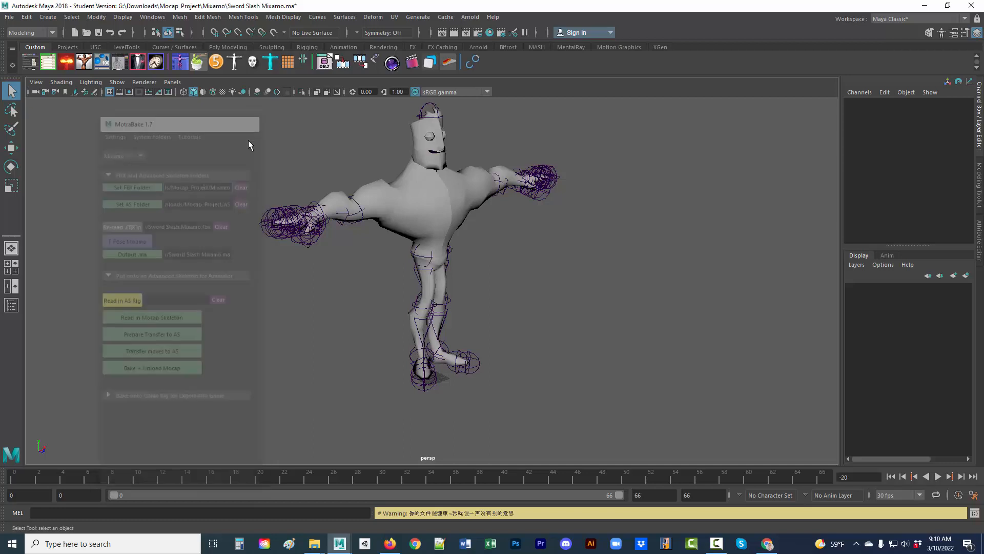
{"action": "left_click", "coordinate": [180, 61]}
Read the saved settings into MotraBake and expand its Advanced Skeleton animator and folder sections.
{"action": "left_click", "coordinate": [112, 132]}
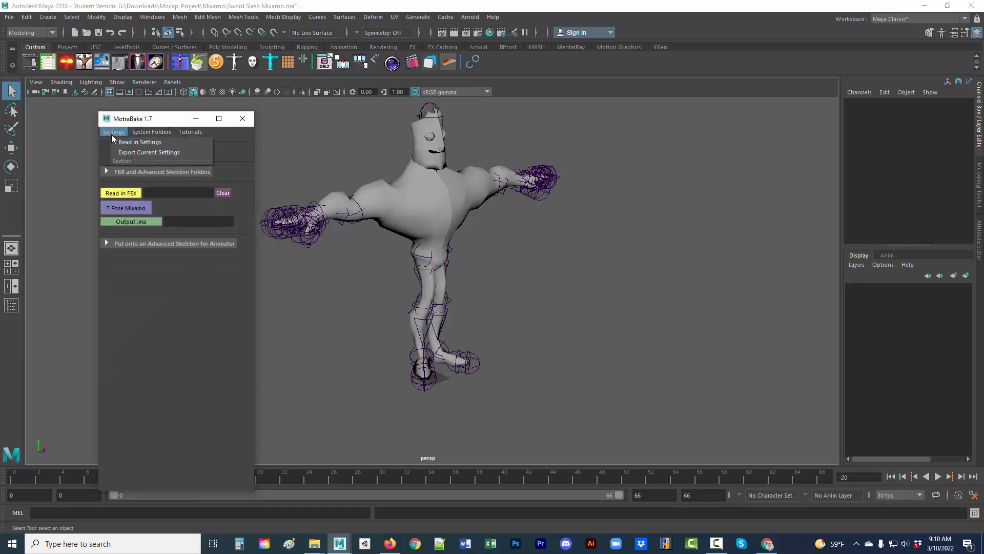
{"action": "left_click", "coordinate": [125, 142]}
{"action": "left_click", "coordinate": [116, 243]}
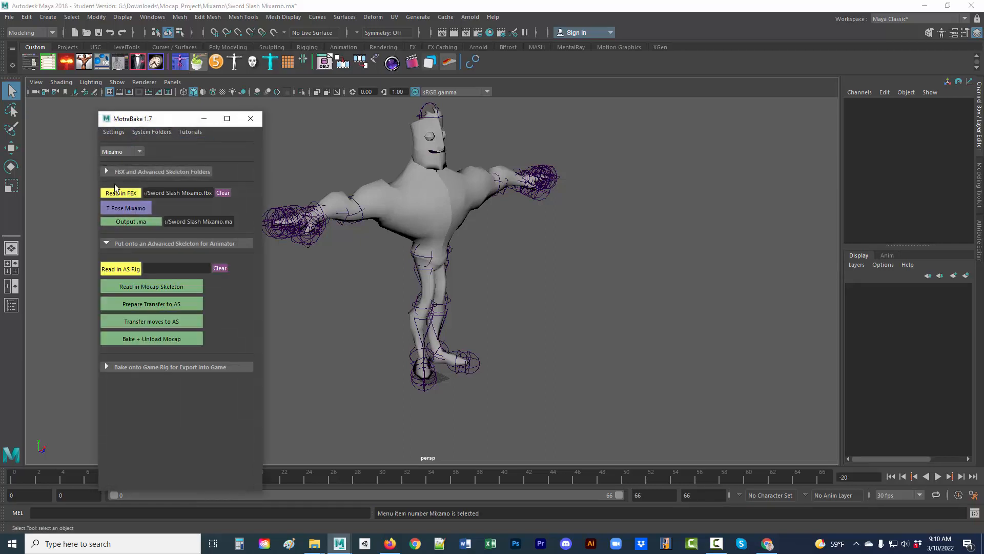
{"action": "left_click", "coordinate": [112, 170]}
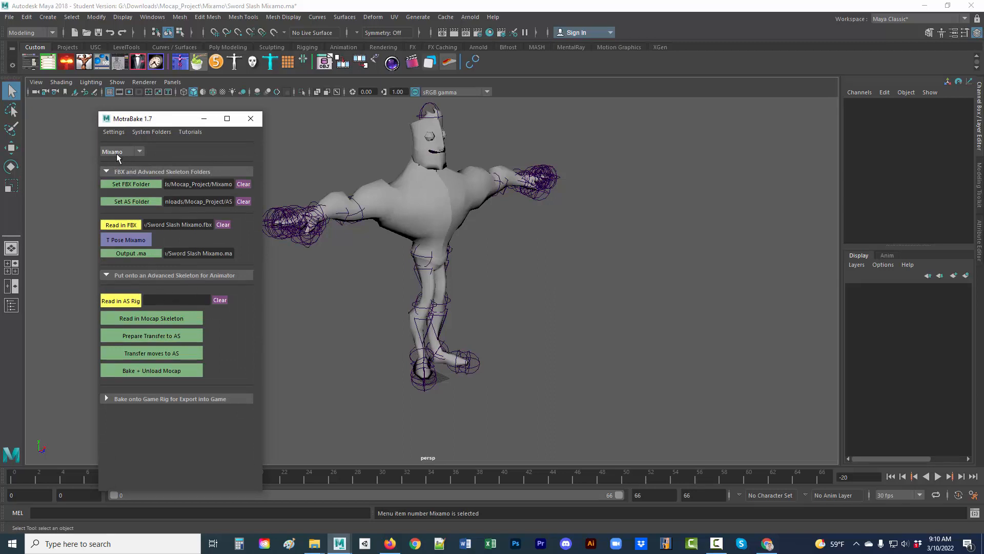
Start reading in an Advanced Skeleton rig and select tuna.ma in the Mocap_Project AS folder.
{"action": "left_click", "coordinate": [119, 302]}
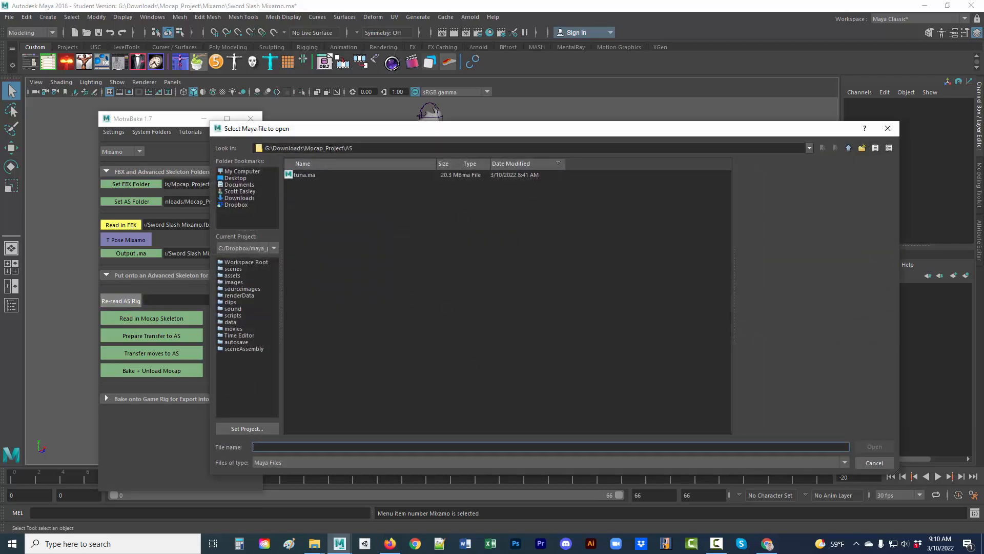
{"action": "left_click", "coordinate": [307, 176]}
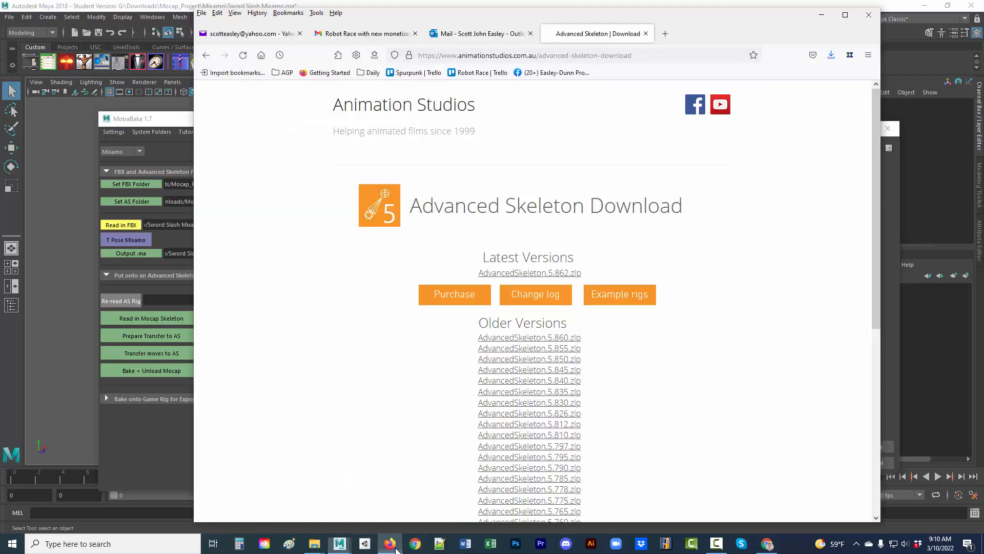
Switch to Firefox, browse the example character rigs on the Advanced Skeleton download site, and return to Maya.
{"action": "left_click", "coordinate": [390, 500]}
{"action": "left_click", "coordinate": [619, 300]}
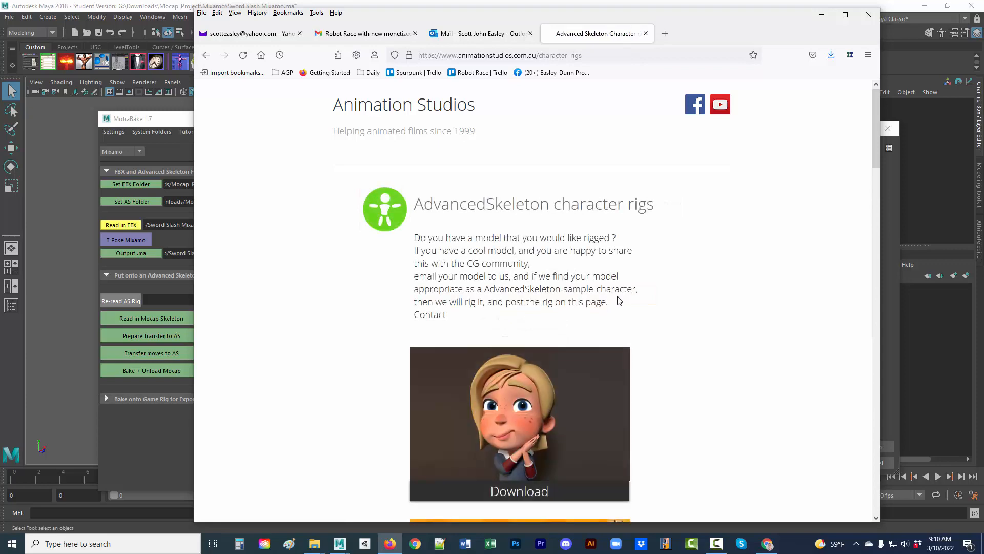
{"action": "scroll", "coordinate": [618, 300], "scroll_direction": "down", "scroll_amount": 5}
{"action": "scroll", "coordinate": [617, 297], "scroll_direction": "down", "scroll_amount": 6}
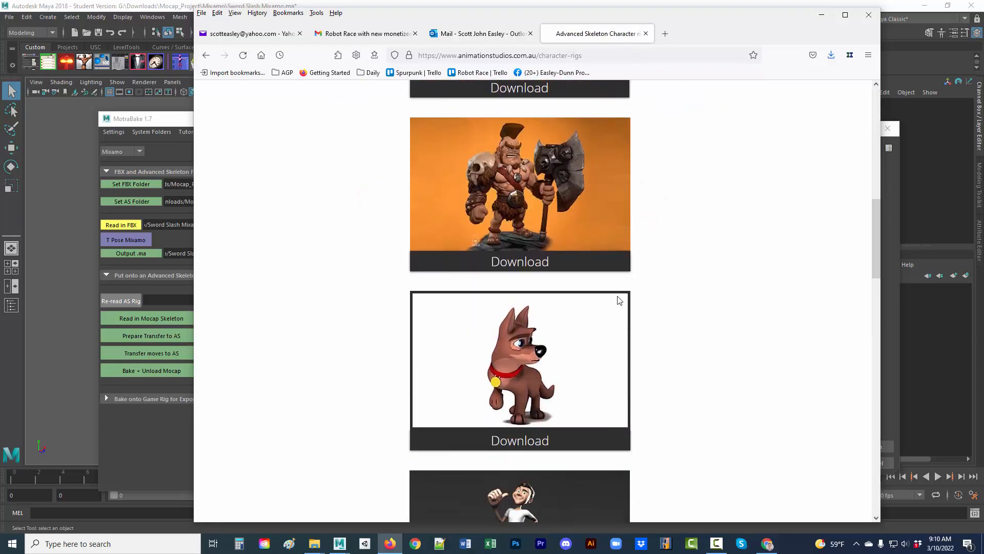
{"action": "scroll", "coordinate": [604, 288], "scroll_direction": "up", "scroll_amount": 4}
{"action": "scroll", "coordinate": [724, 367], "scroll_direction": "down", "scroll_amount": 9}
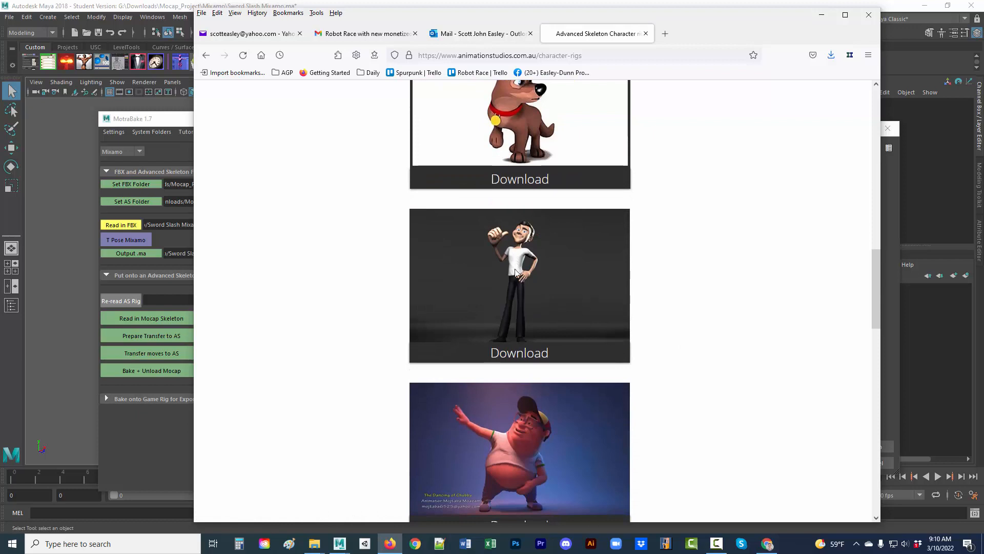
{"action": "left_click", "coordinate": [169, 119]}
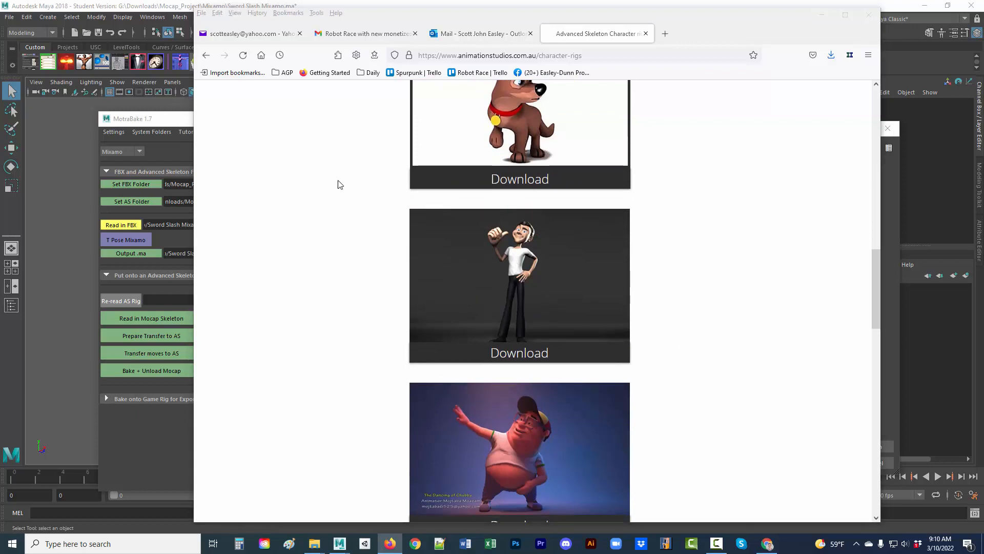
{"action": "scroll", "coordinate": [406, 248], "scroll_direction": "up", "scroll_amount": 15}
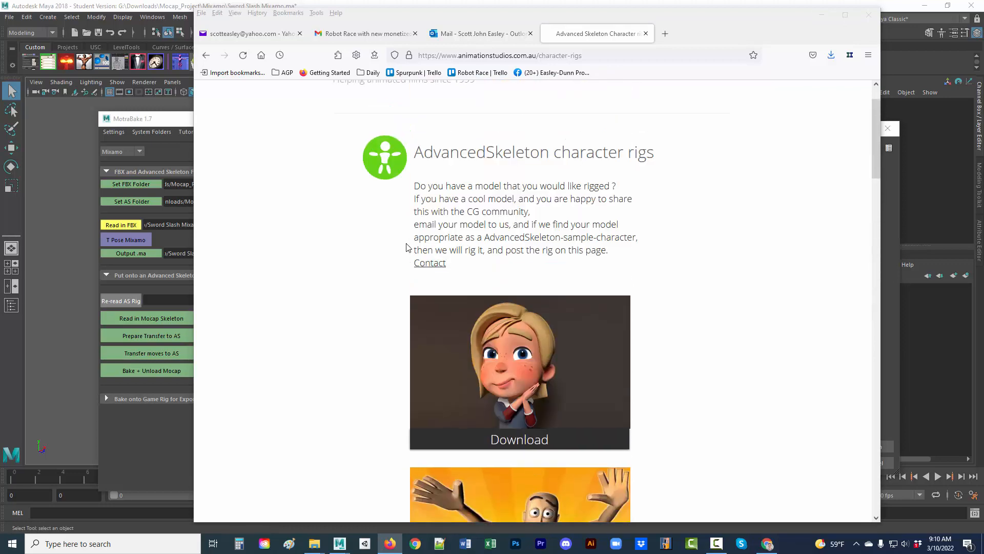
{"action": "left_click", "coordinate": [184, 203]}
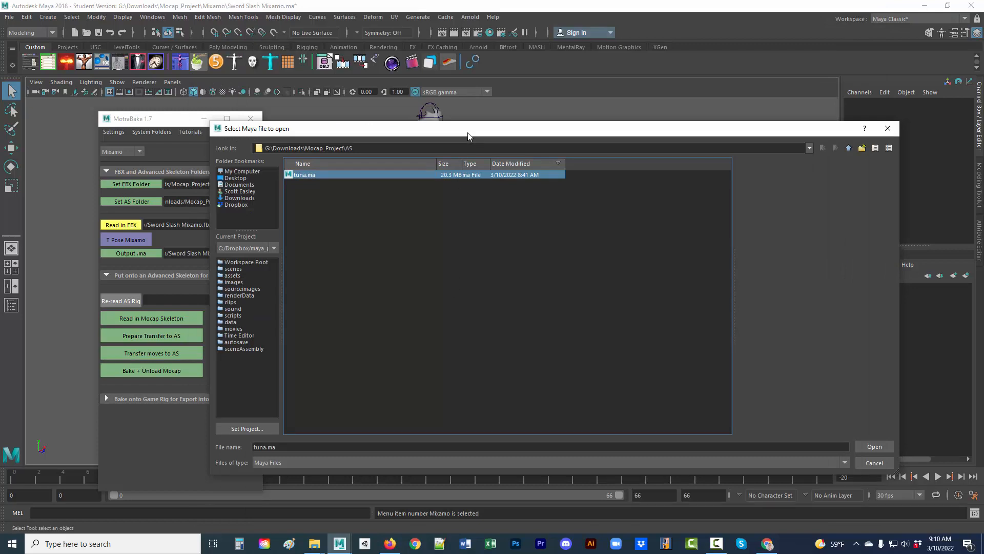
Open tuna.ma as the AS rig in MotraBake.
{"action": "left_click_drag", "start_coordinate": [470, 132], "coordinate": [528, 259]}
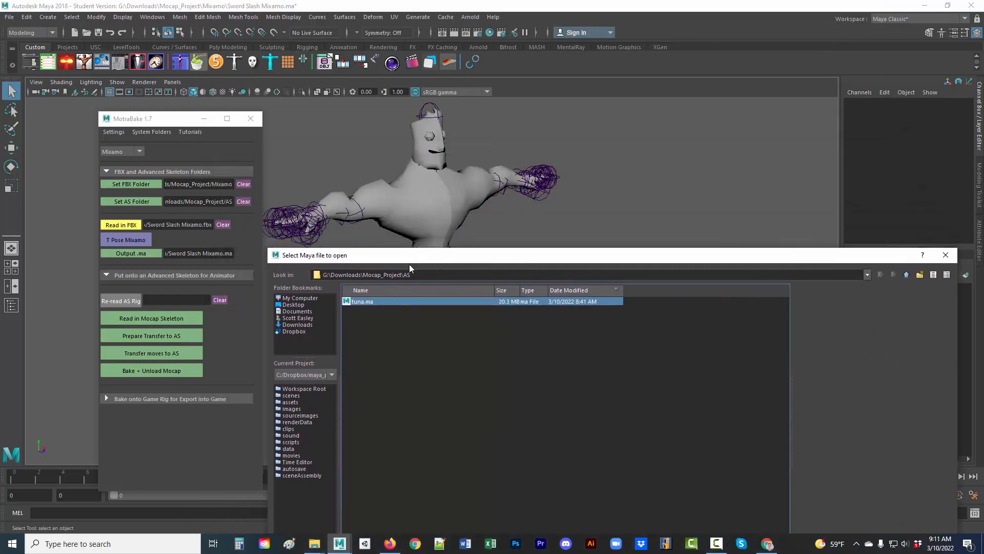
{"action": "left_click_drag", "start_coordinate": [409, 263], "coordinate": [336, 116]}
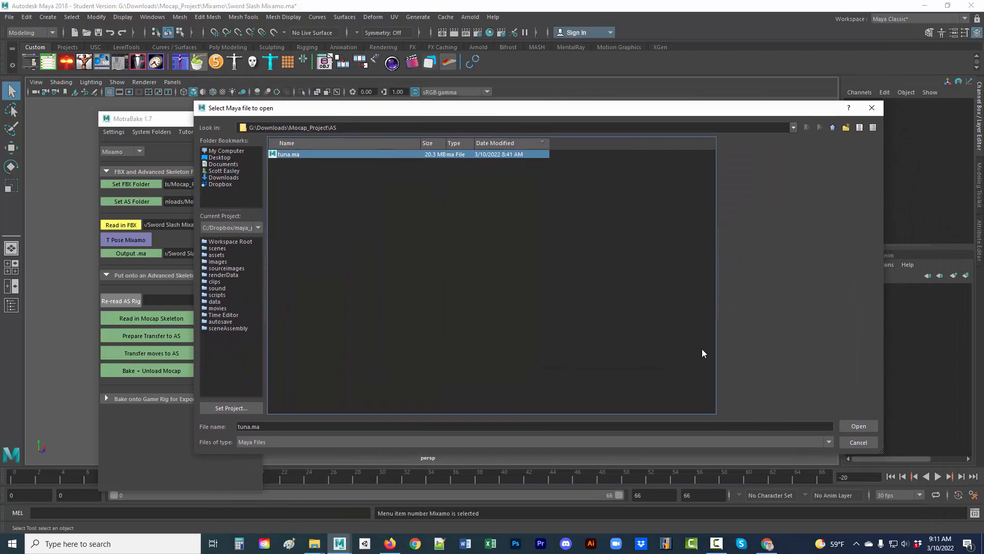
{"action": "left_click", "coordinate": [855, 428]}
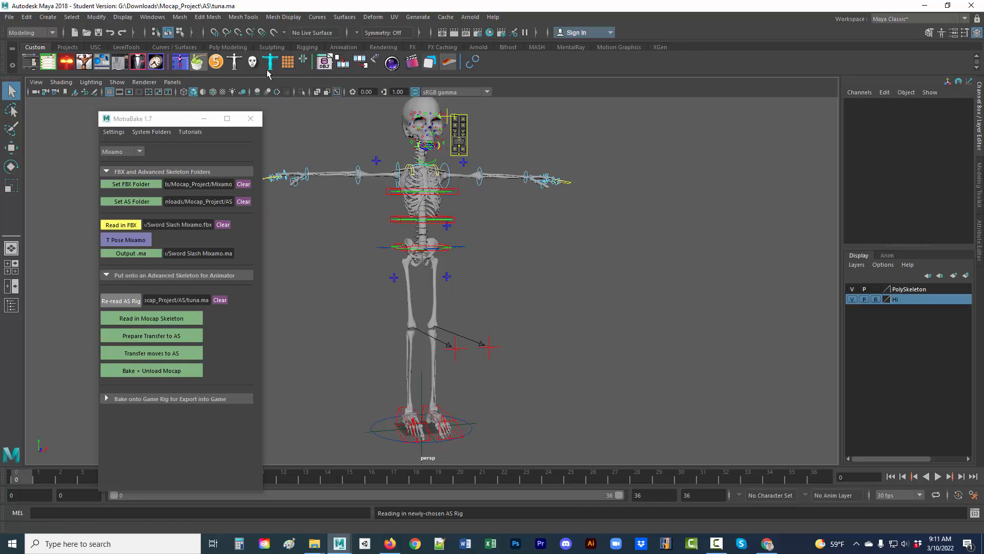
Launch Advanced Skeleton with the scene units switched to cm and move the MotraBake window beside its panel.
{"action": "left_click", "coordinate": [217, 62]}
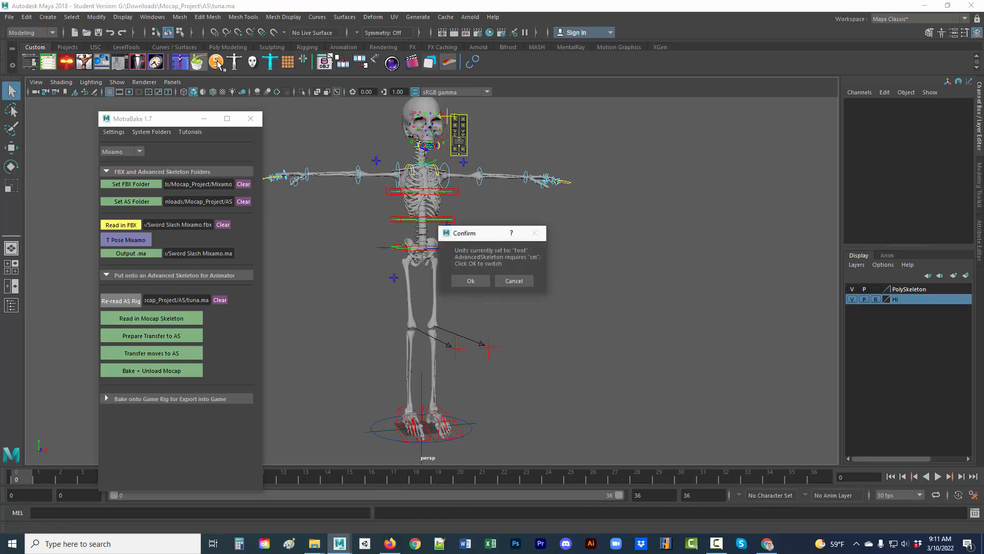
{"action": "left_click", "coordinate": [470, 282]}
{"action": "left_click_drag", "start_coordinate": [147, 121], "coordinate": [247, 124]}
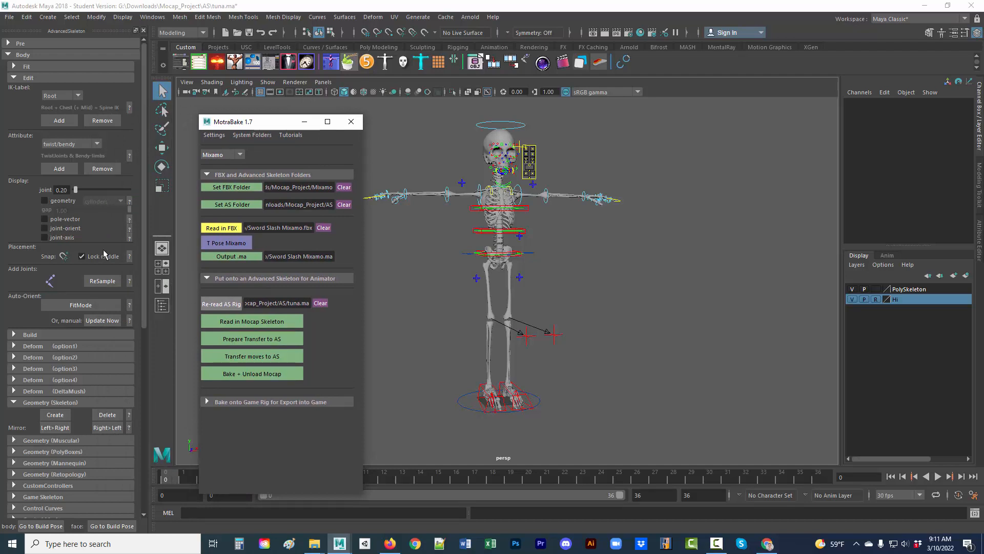
Try scaling the whole rig down uniformly to about 5.87 with its Main control, and undo the scaling.
{"action": "scroll", "coordinate": [87, 230], "scroll_direction": "down", "scroll_amount": 6}
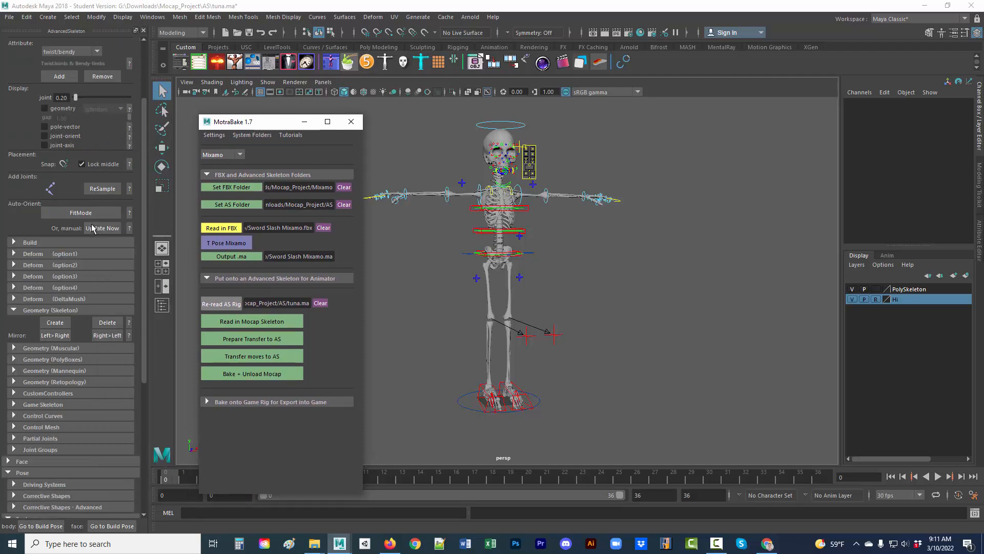
{"action": "scroll", "coordinate": [93, 228], "scroll_direction": "up", "scroll_amount": 6}
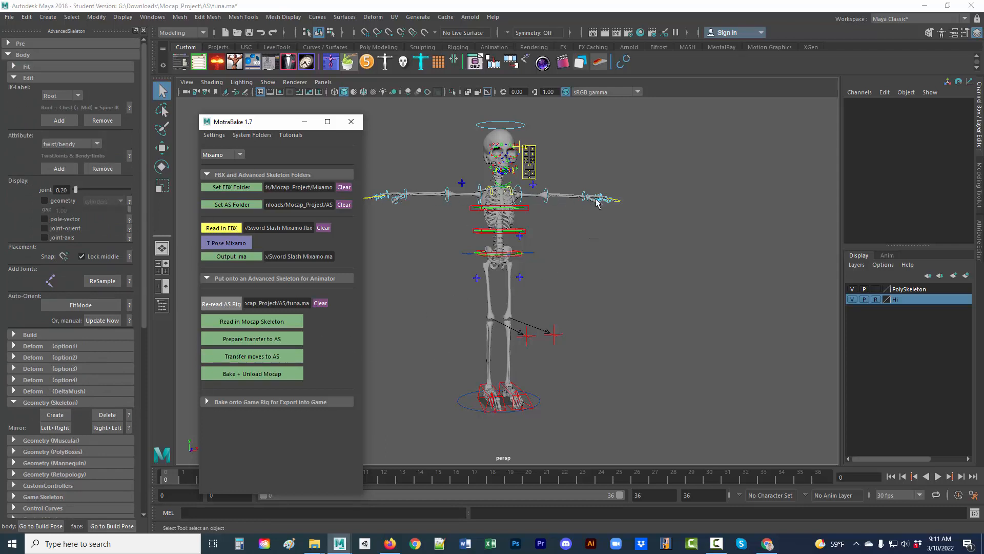
{"action": "left_click", "coordinate": [538, 403]}
{"action": "key", "text": "e"}
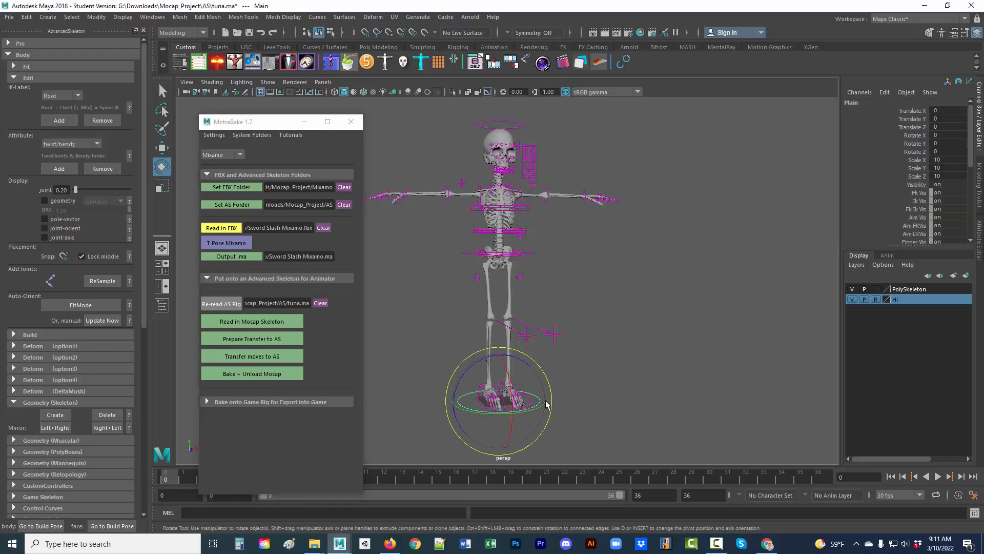
{"action": "key", "text": "r"}
{"action": "left_click_drag", "start_coordinate": [501, 402], "coordinate": [483, 412]}
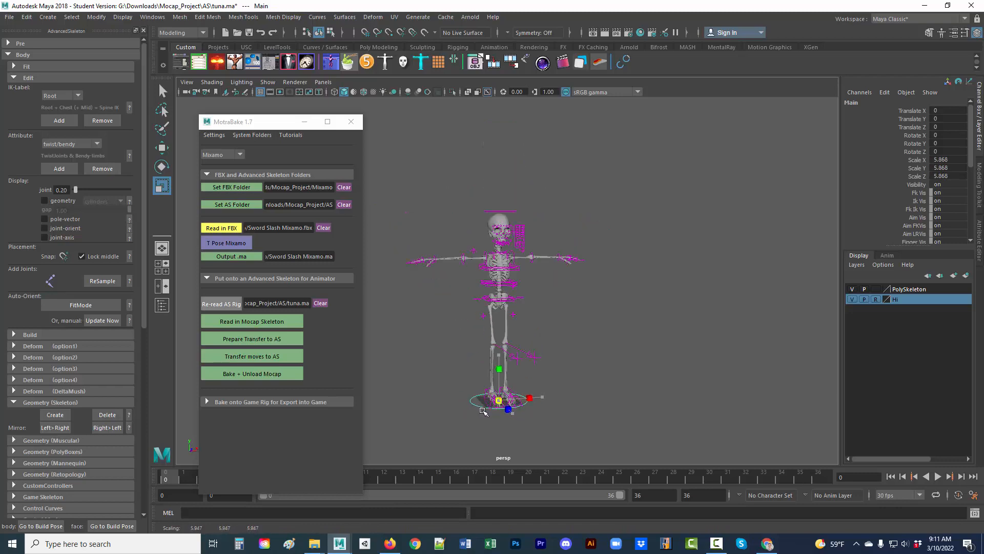
{"action": "key", "text": "ctrl+z"}
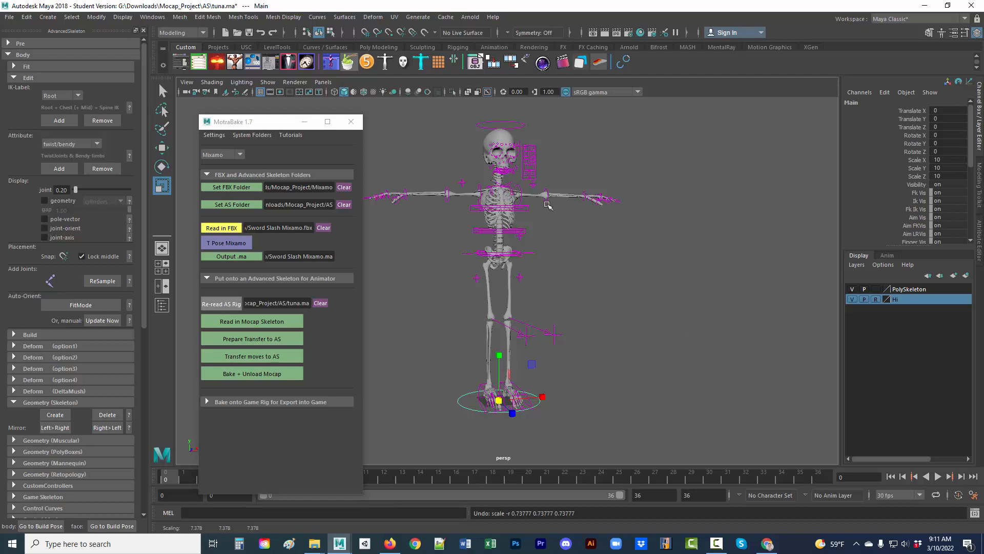
{"action": "left_click", "coordinate": [655, 287]}
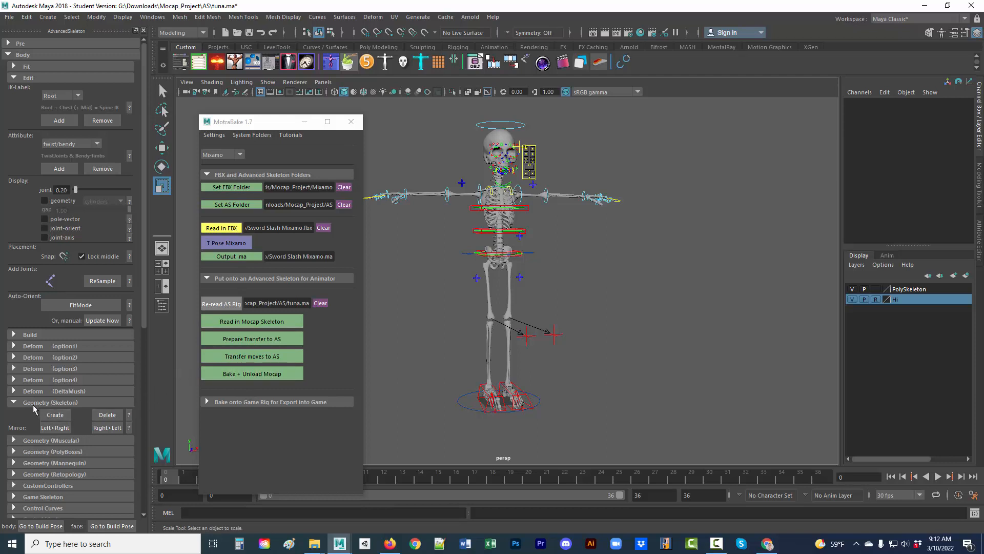
Collapse Advanced Skeleton's Edit section, then delete the rig's skeleton geometry and create it again.
{"action": "left_click", "coordinate": [33, 77]}
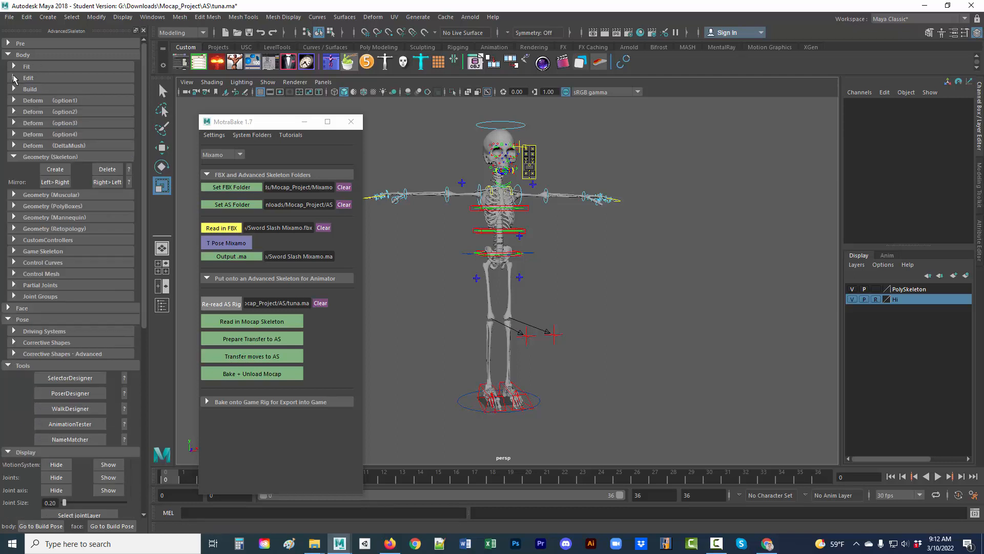
{"action": "left_click", "coordinate": [112, 169]}
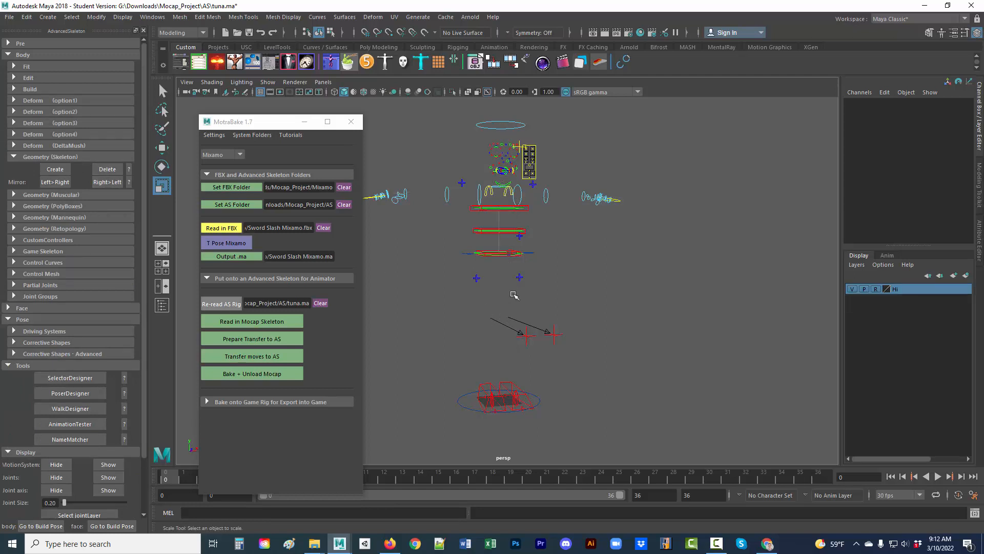
{"action": "left_click", "coordinate": [54, 169]}
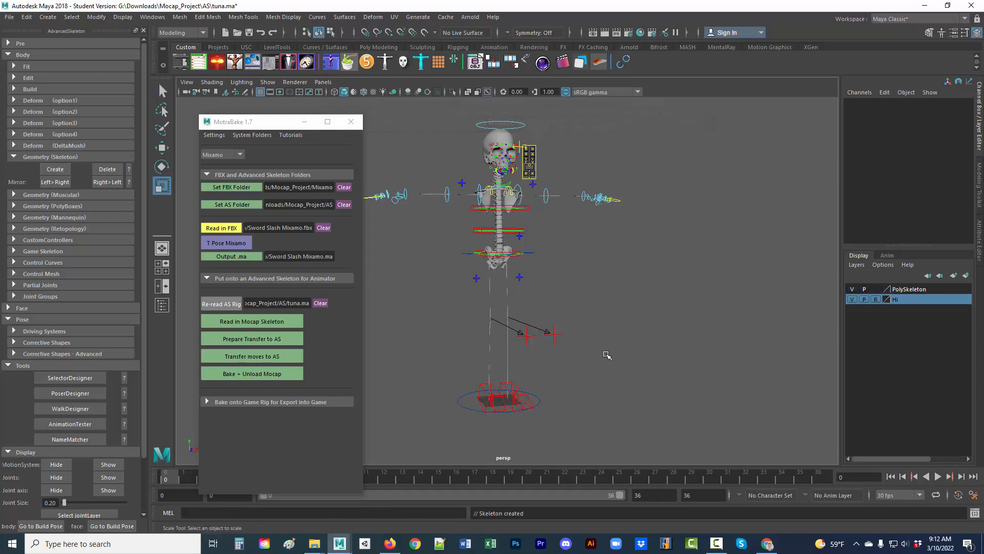
Re-read the tuna.ma AS rig in MotraBake to restore the original character.
{"action": "left_click", "coordinate": [9, 17]}
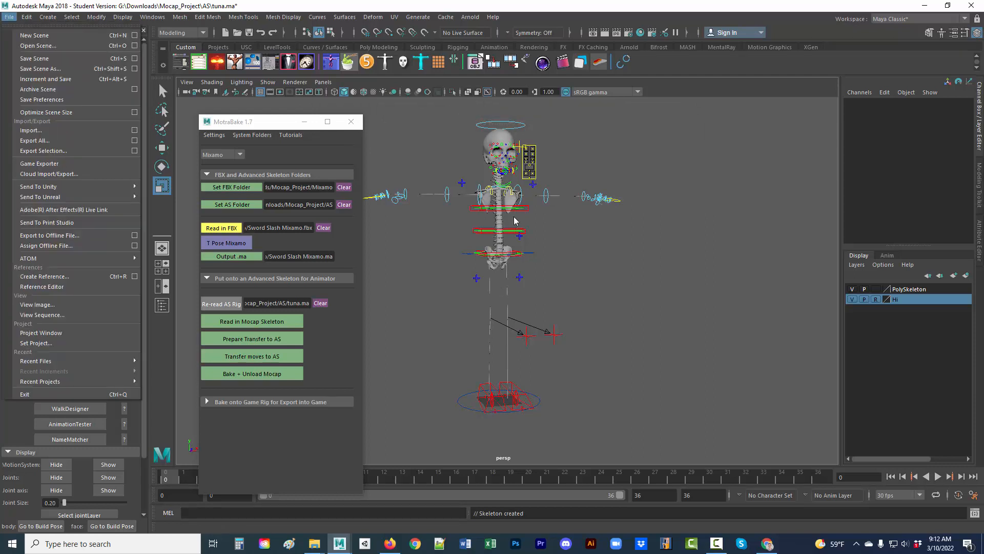
{"action": "left_click", "coordinate": [226, 306]}
{"action": "left_click", "coordinate": [226, 305]}
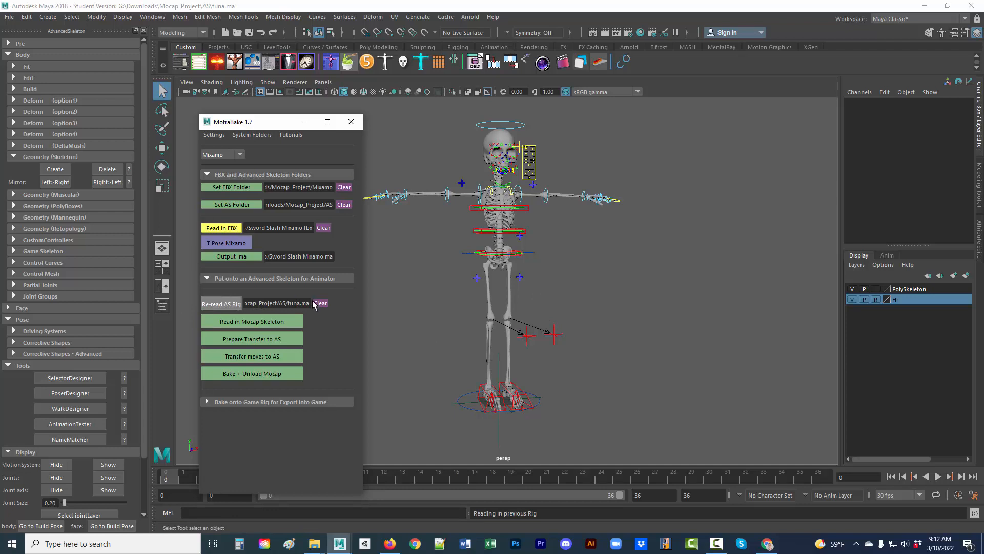
{"action": "left_click", "coordinate": [225, 305]}
Read the Sword Slash Mixamo.ma mocap skeleton into the rig scene, continuing past the Student Version notice.
{"action": "left_click", "coordinate": [244, 327]}
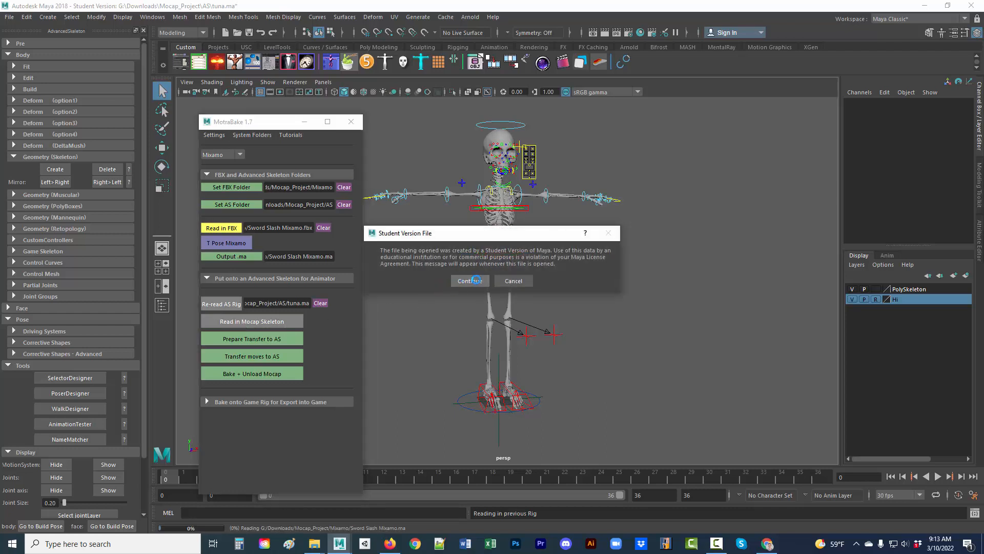
{"action": "left_click", "coordinate": [470, 280]}
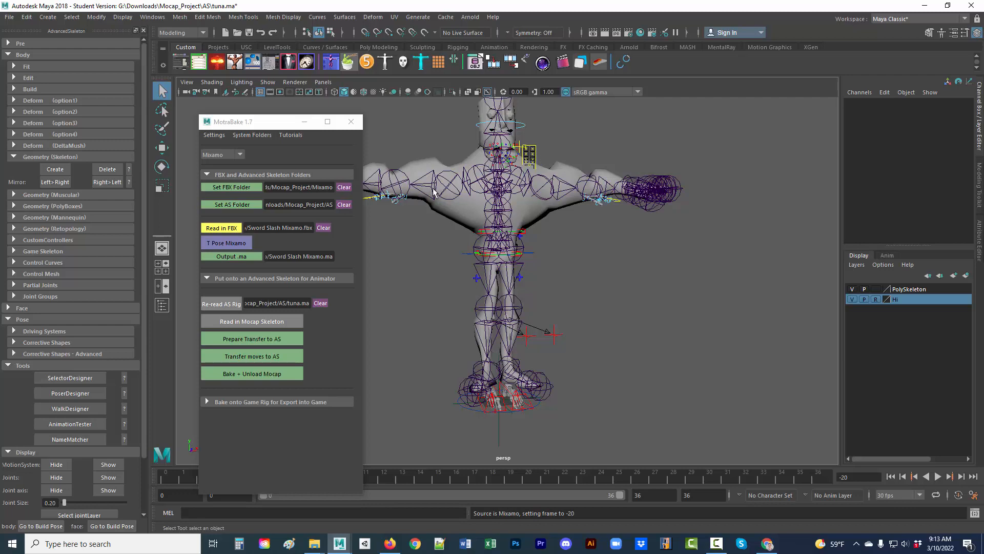
{"action": "scroll", "coordinate": [594, 307], "scroll_direction": "down", "scroll_amount": 2}
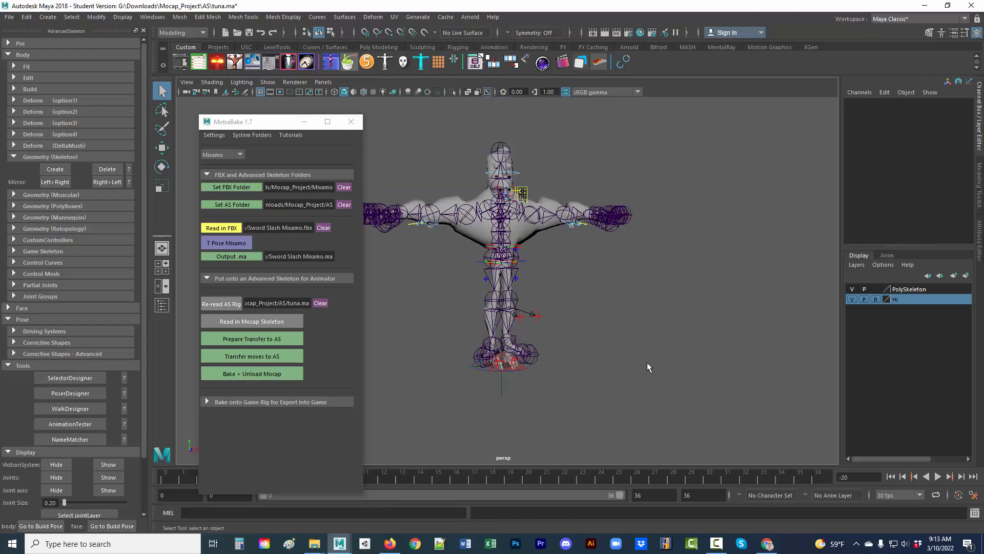
{"action": "mouse_move", "coordinate": [648, 367]}
{"action": "left_mouse_down", "text": "alt"}
{"action": "mouse_move", "coordinate": [624, 358]}
{"action": "mouse_move", "coordinate": [663, 365]}
{"action": "mouse_move", "coordinate": [650, 367]}
{"action": "left_mouse_up", "text": "alt"}
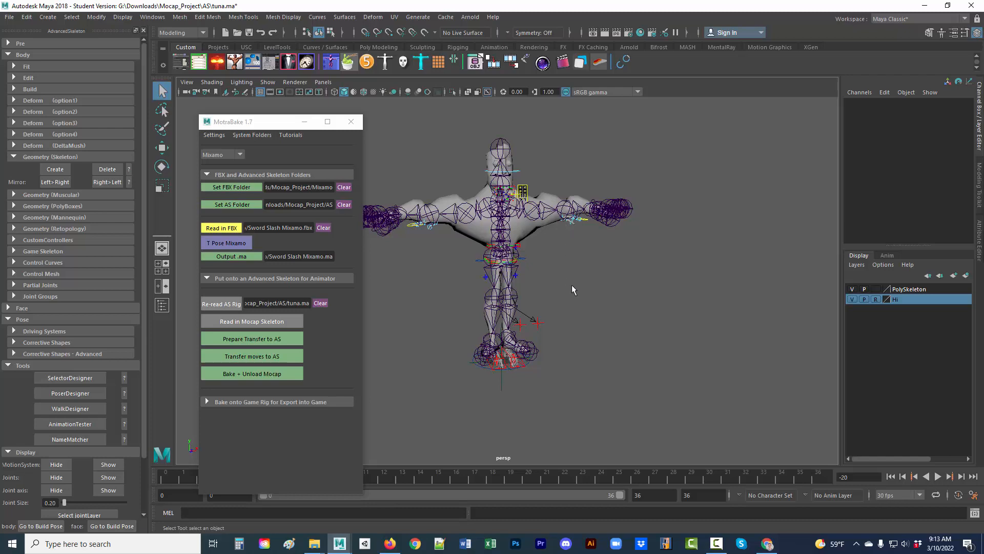
{"action": "mouse_move", "coordinate": [589, 328]}
{"action": "left_mouse_down", "text": "alt"}
{"action": "mouse_move", "coordinate": [576, 326]}
{"action": "mouse_move", "coordinate": [589, 325]}
{"action": "left_mouse_up", "text": "alt"}
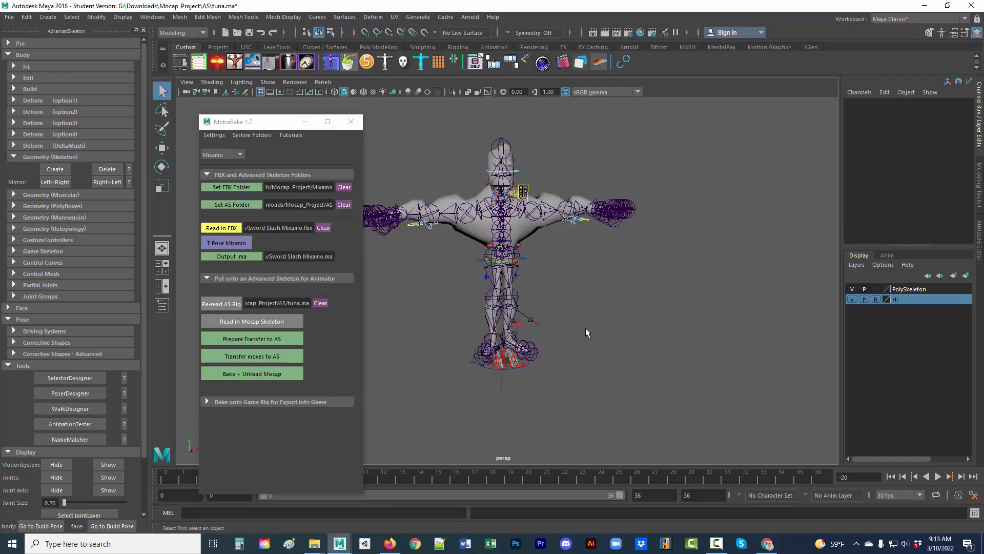
Close the Advanced Skeleton panel and move the MotraBake window clear of the character.
{"action": "left_click", "coordinate": [254, 343]}
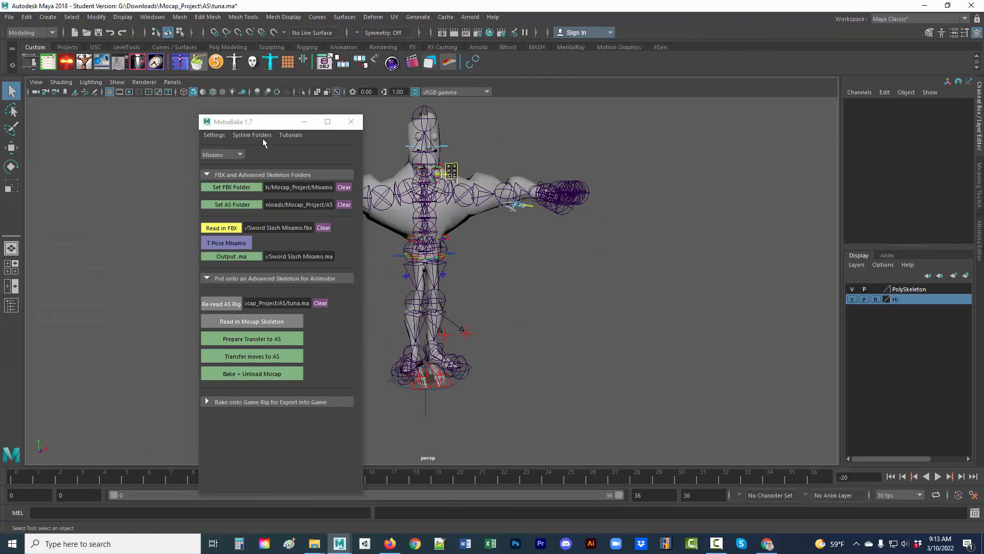
{"action": "left_click_drag", "start_coordinate": [269, 126], "coordinate": [109, 119]}
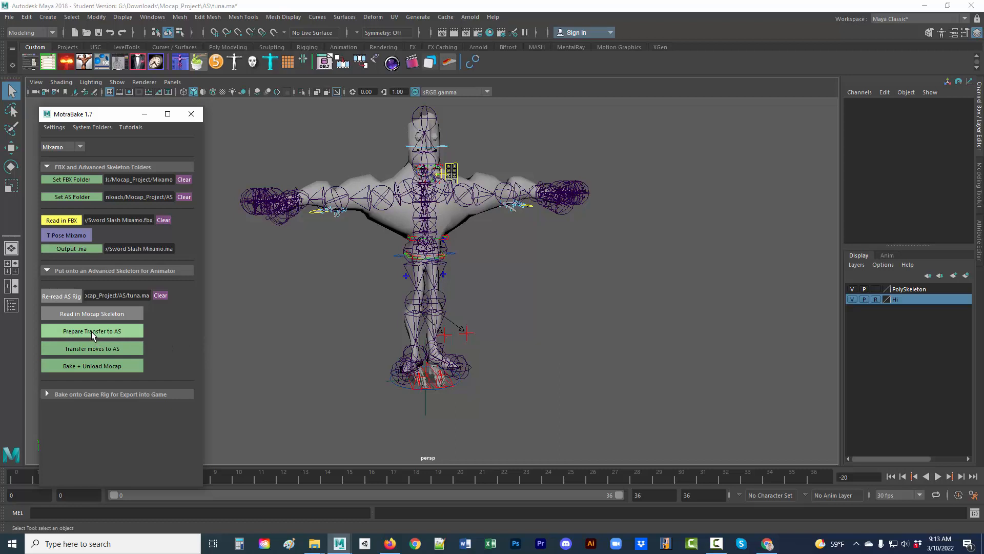
Prepare and transfer the mocap moves onto the Advanced Skeleton rig, finishing with the bake and mocap unload.
{"action": "left_click", "coordinate": [92, 332]}
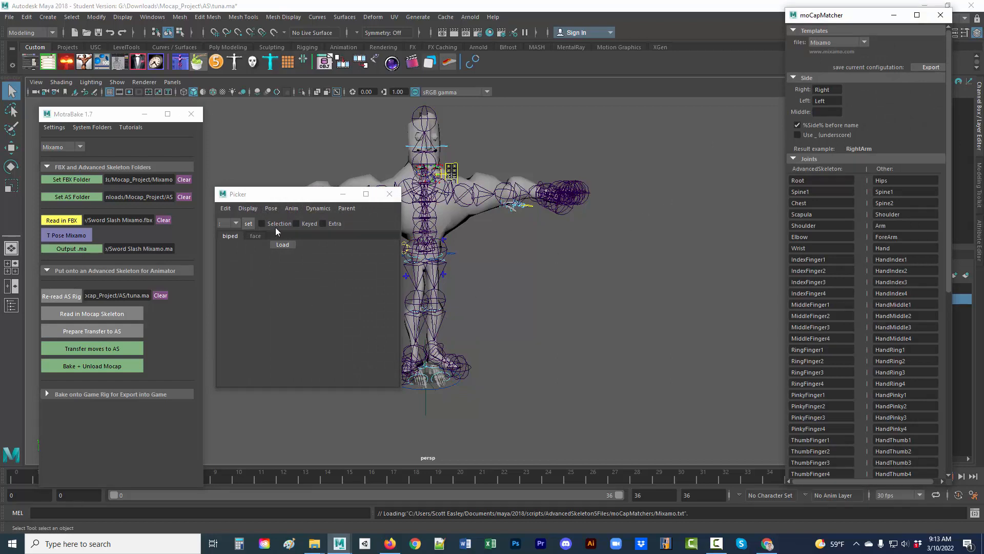
{"action": "left_click_drag", "start_coordinate": [276, 198], "coordinate": [640, 103]}
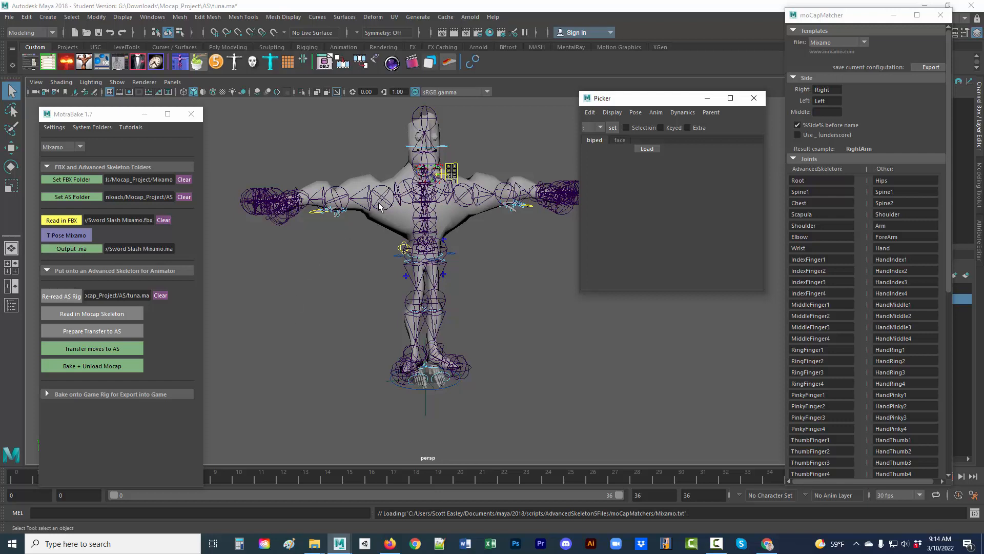
{"action": "left_click", "coordinate": [96, 352]}
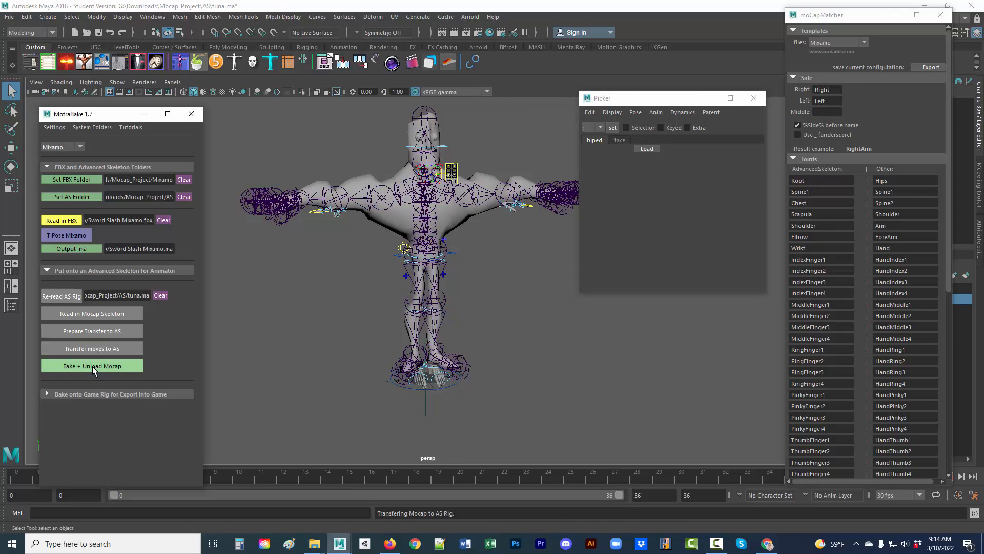
{"action": "left_click", "coordinate": [93, 366]}
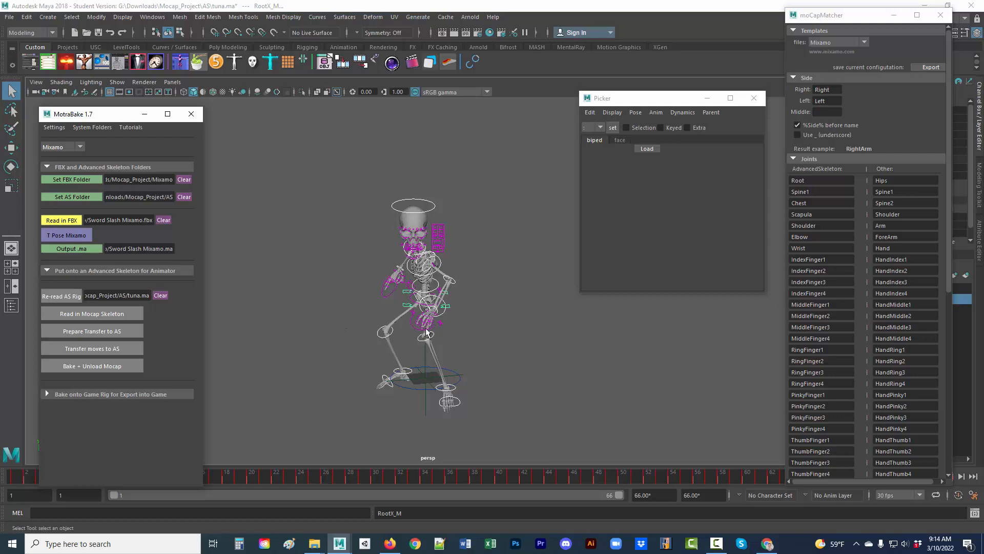
Check the baked keyframes on the left elbow, left hip and right fingers controls.
{"action": "left_click", "coordinate": [454, 278]}
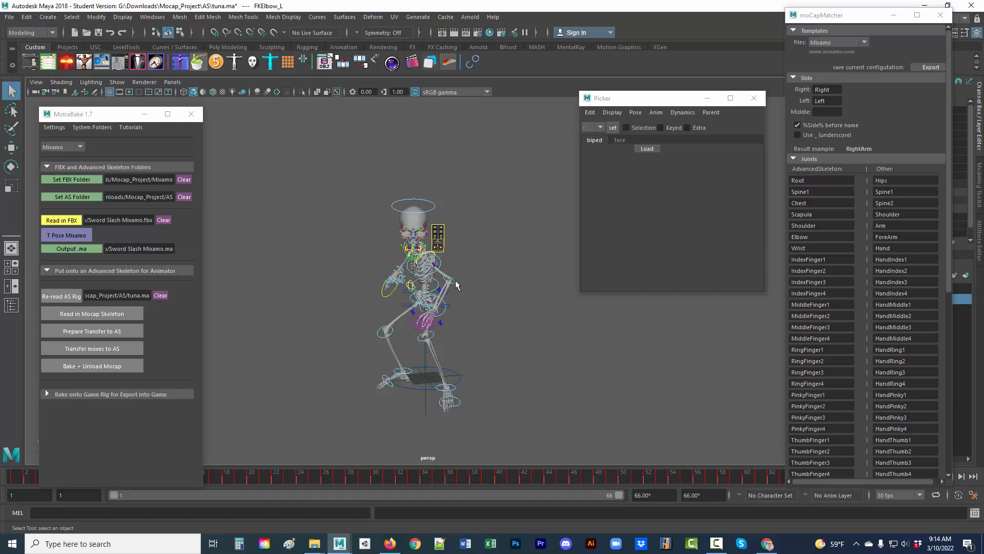
{"action": "left_click_drag", "start_coordinate": [454, 280], "coordinate": [462, 285]}
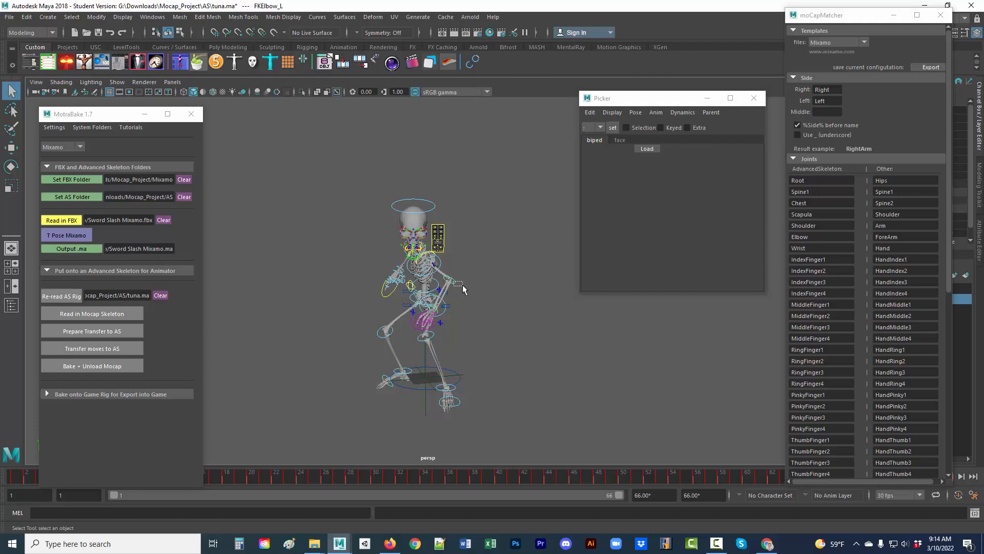
{"action": "left_click", "coordinate": [443, 315]}
{"action": "scroll", "coordinate": [463, 336], "scroll_direction": "up", "scroll_amount": 2}
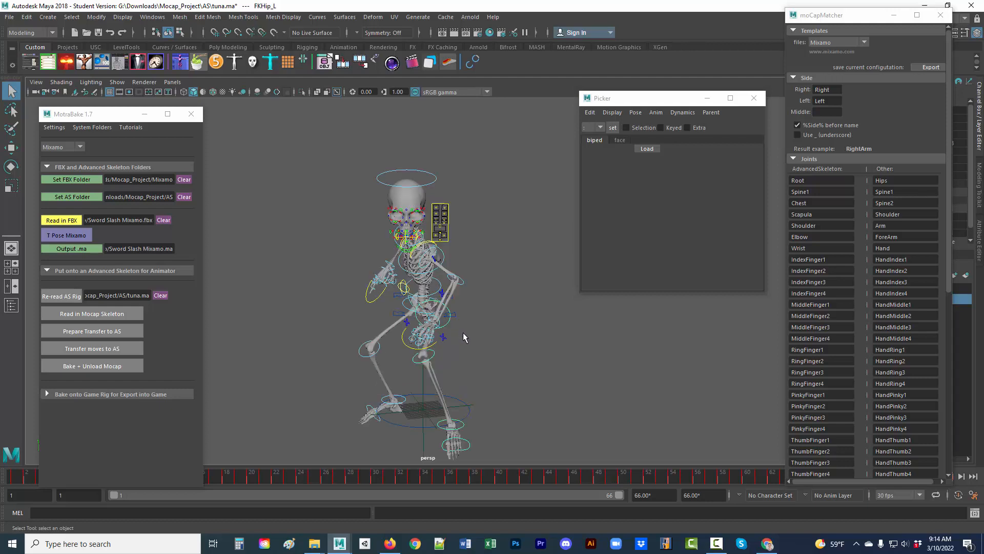
{"action": "left_click", "coordinate": [377, 306]}
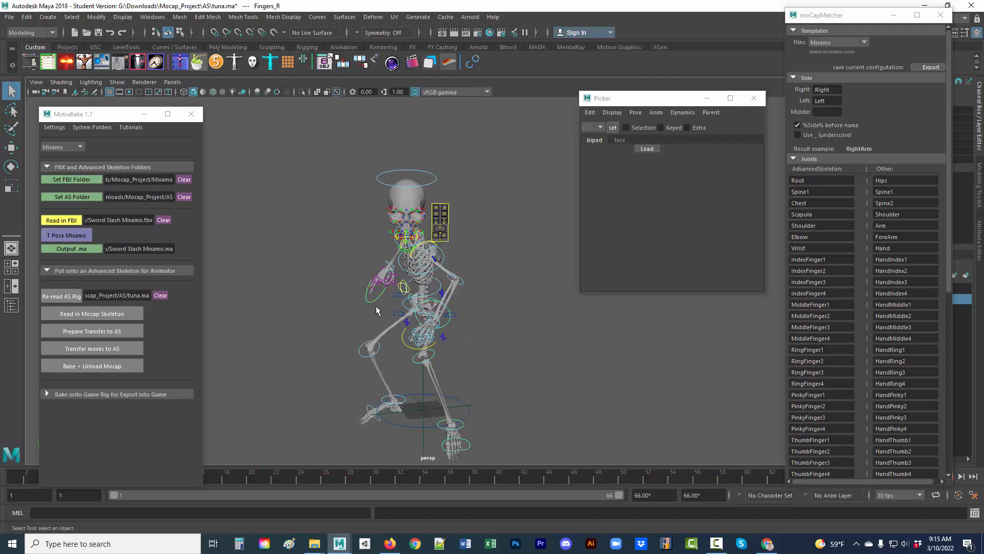
Simplify all of the head control's rotation curves in the Graph Editor.
{"action": "left_click", "coordinate": [372, 187]}
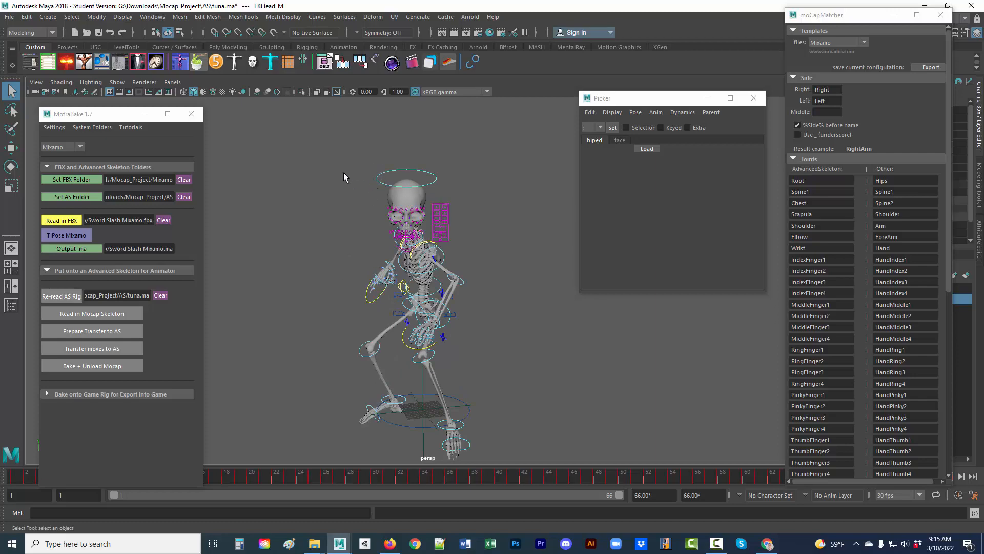
{"action": "key", "text": "g"}
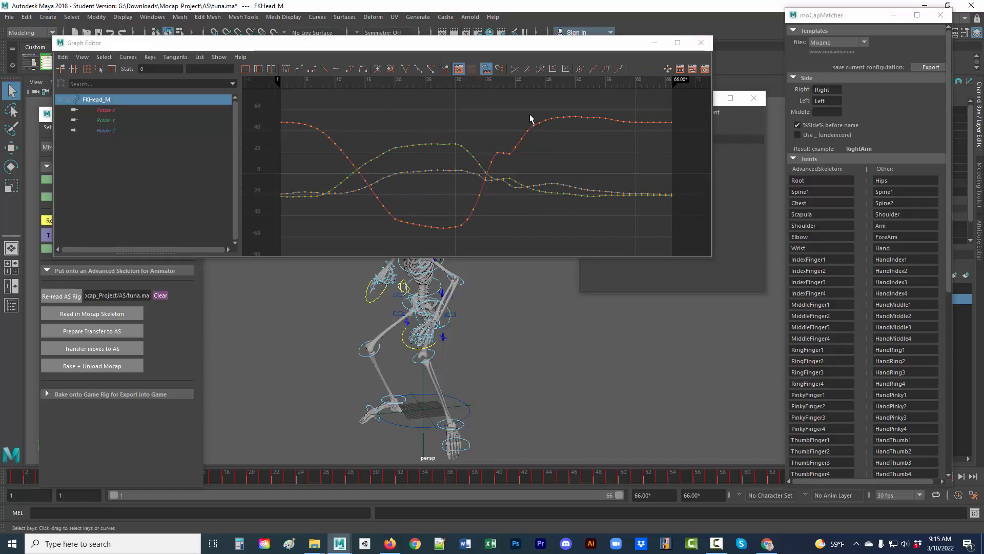
{"action": "left_click", "coordinate": [104, 57]}
{"action": "left_click", "coordinate": [112, 108]}
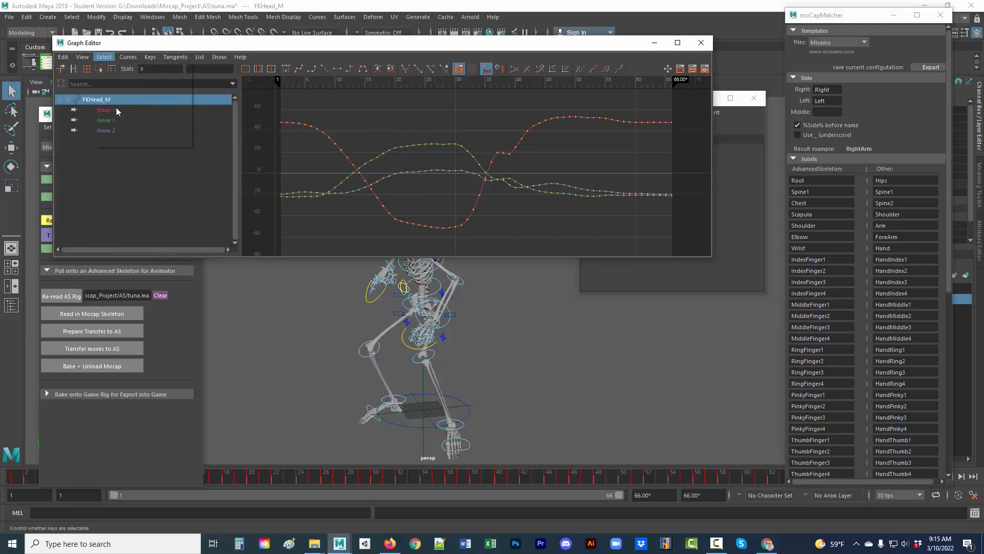
{"action": "left_click", "coordinate": [106, 61]}
{"action": "left_click", "coordinate": [113, 108]}
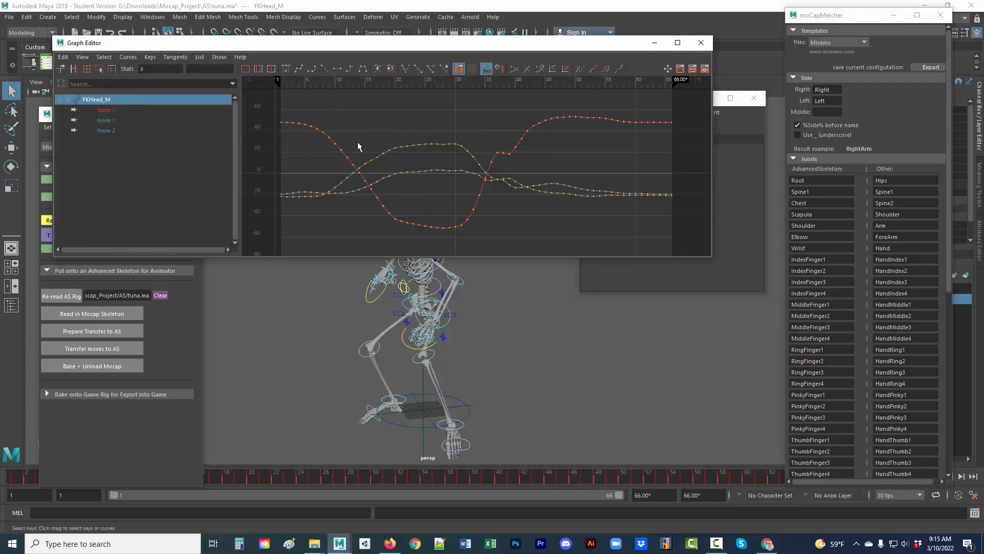
{"action": "left_click_drag", "start_coordinate": [357, 144], "coordinate": [359, 215]}
{"action": "left_click", "coordinate": [129, 57]}
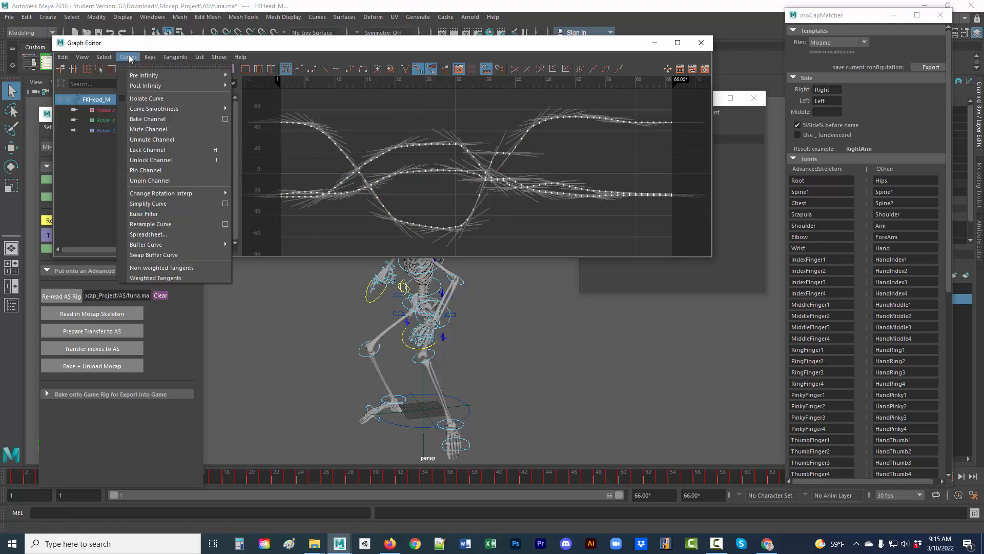
{"action": "left_click", "coordinate": [148, 203]}
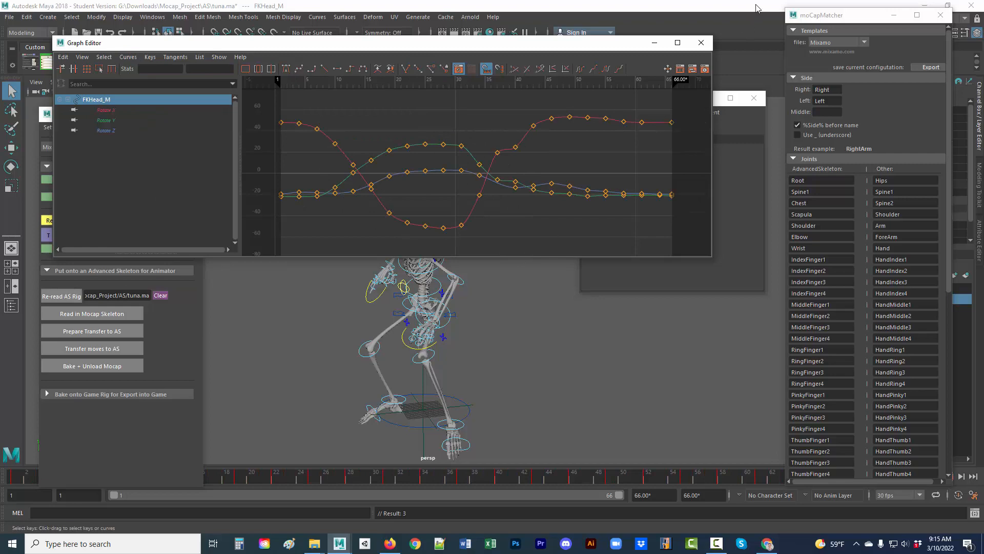
{"action": "left_click", "coordinate": [701, 43]}
{"action": "left_click", "coordinate": [528, 333]}
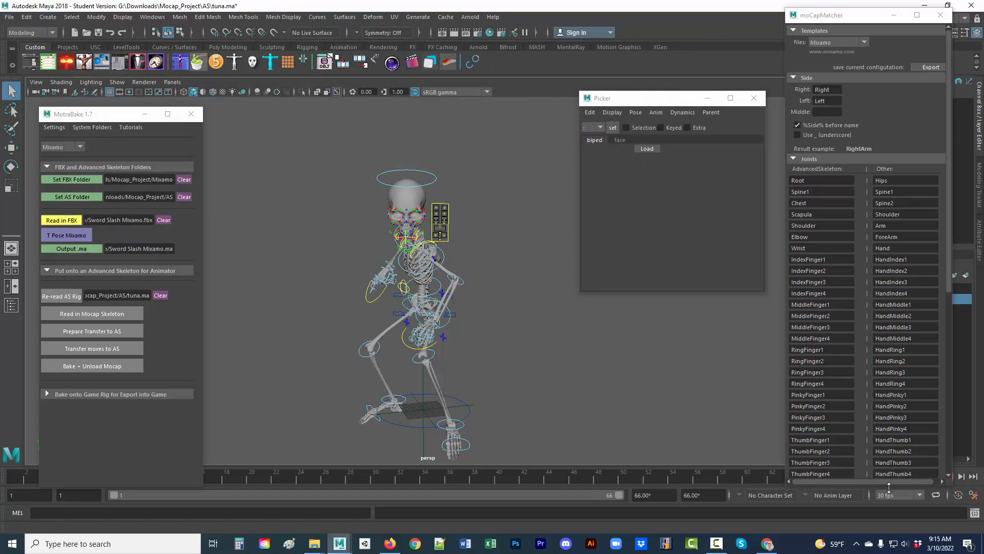
Play back the transferred animation with the playback controls uncovered, and stop it at frame 40.
{"action": "left_click_drag", "start_coordinate": [895, 484], "coordinate": [895, 425]}
{"action": "left_click", "coordinate": [937, 477]}
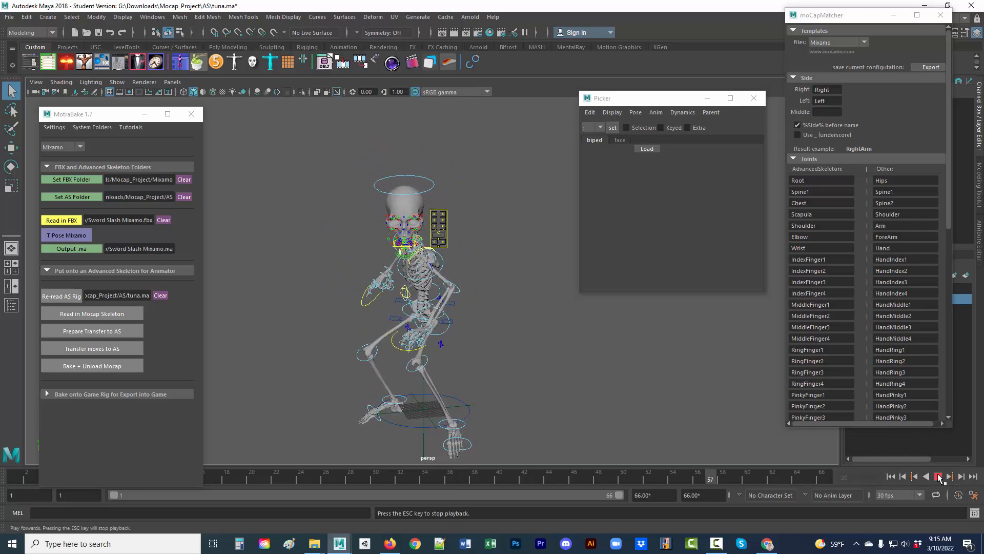
{"action": "left_click", "coordinate": [938, 477]}
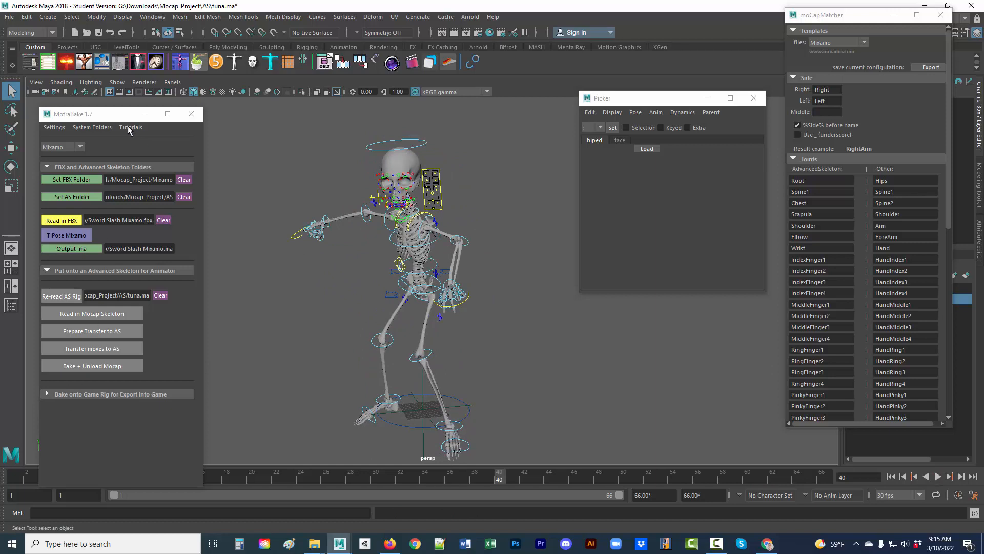
{"action": "left_click_drag", "start_coordinate": [118, 121], "coordinate": [176, 69]}
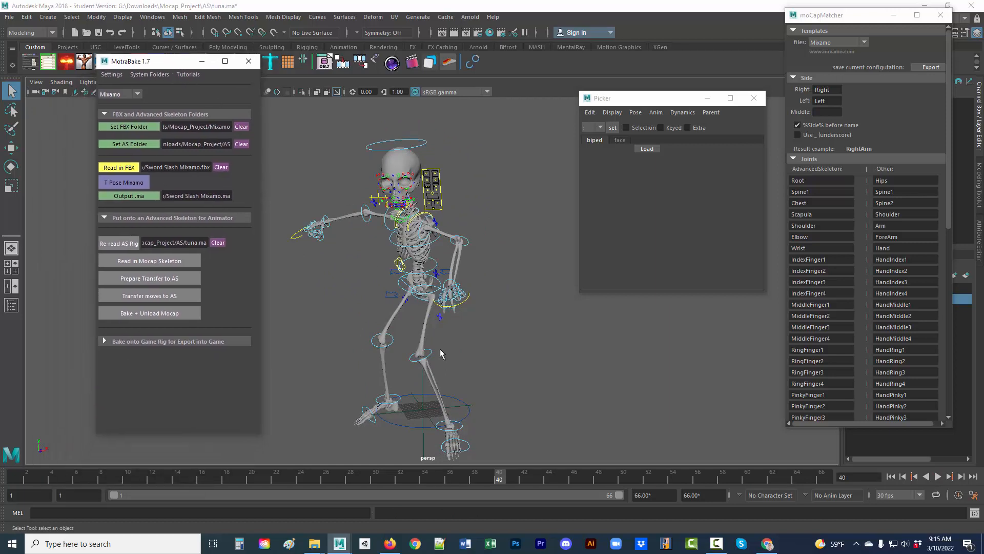
Start saving the scene under a new name and create an Animated_AS folder inside Downloads\Mocap_Project as its destination.
{"action": "left_click", "coordinate": [9, 17]}
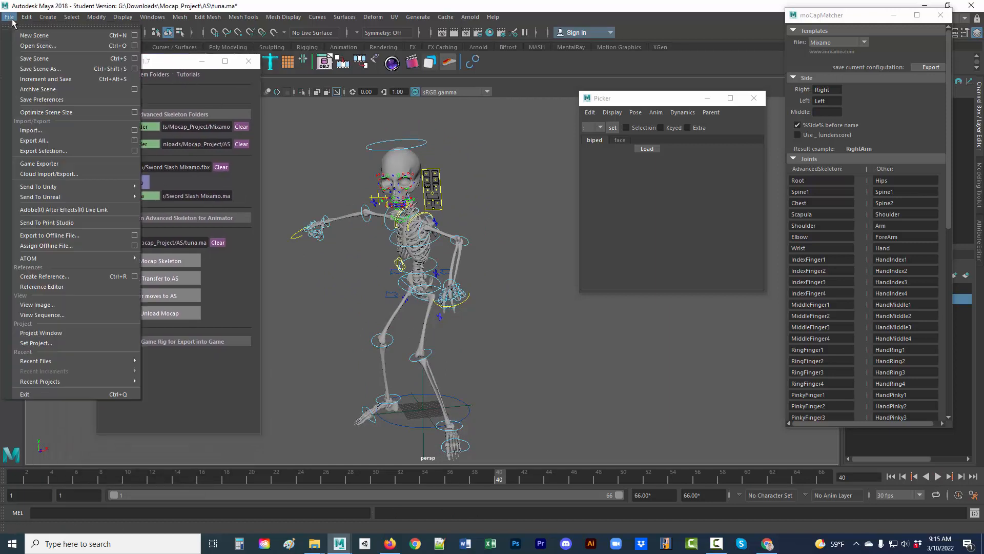
{"action": "left_click", "coordinate": [39, 68]}
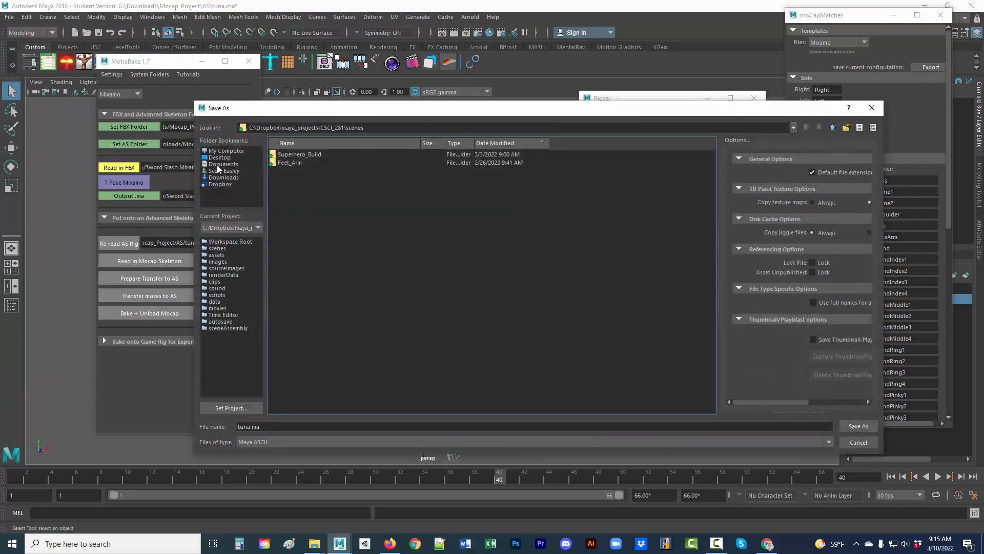
{"action": "left_click", "coordinate": [221, 177]}
{"action": "double_click", "coordinate": [294, 158]}
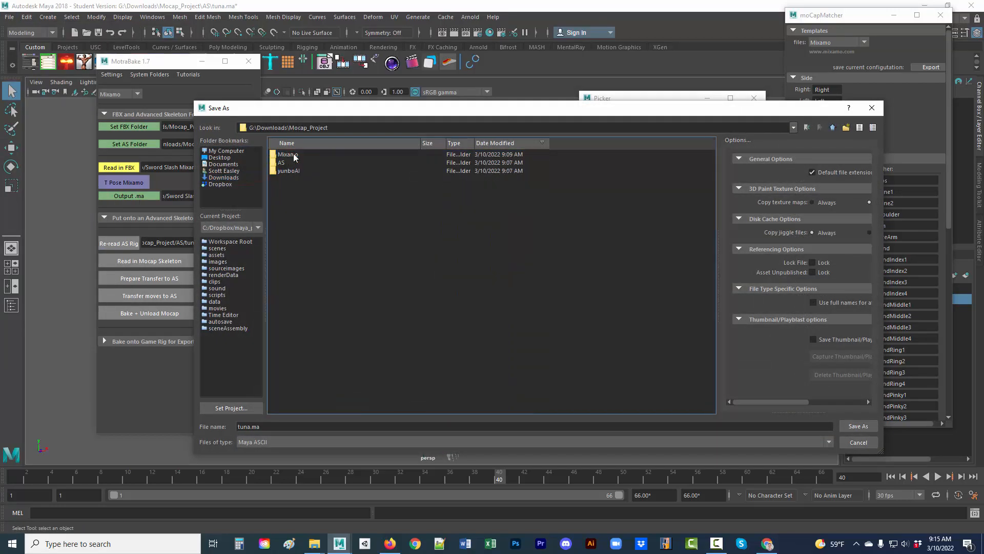
{"action": "right_click", "coordinate": [295, 206]}
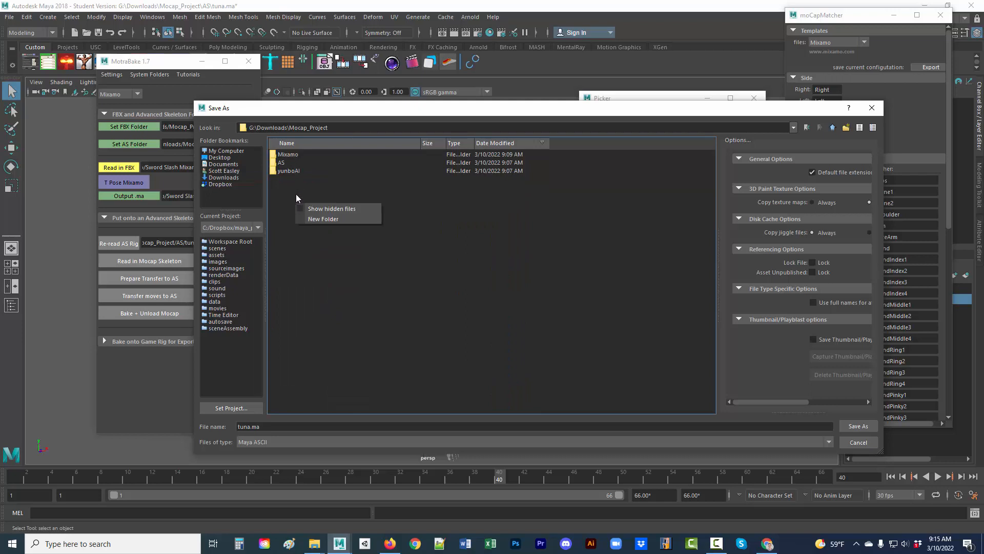
{"action": "left_click", "coordinate": [319, 219]}
{"action": "type", "text": "Animated A"}
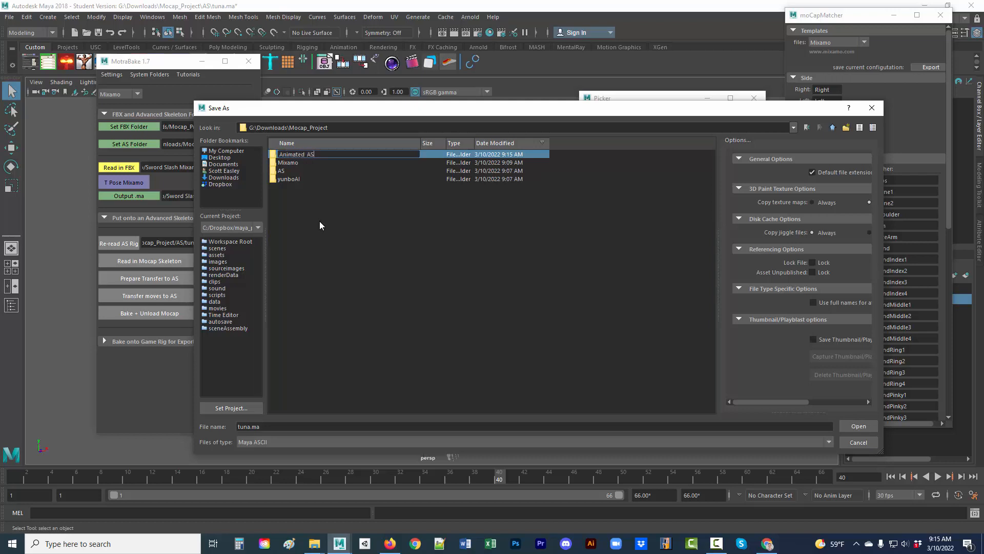
{"action": "type", "text": "S"}
{"action": "key", "text": "Return"}
{"action": "key", "text": "Return"}
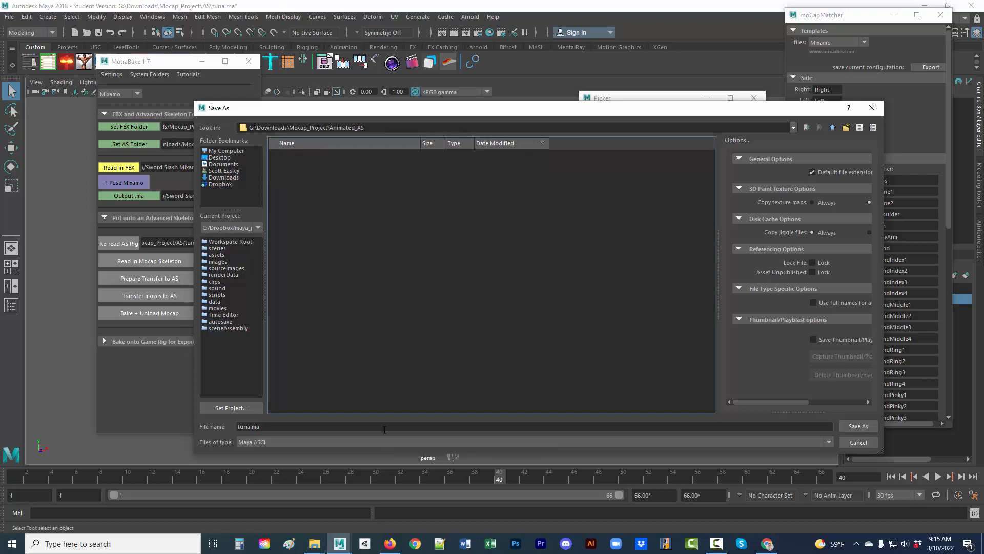
Save the scene as forward_slash in the Animated_AS folder, accepting the student version notice.
{"action": "left_click", "coordinate": [384, 426]}
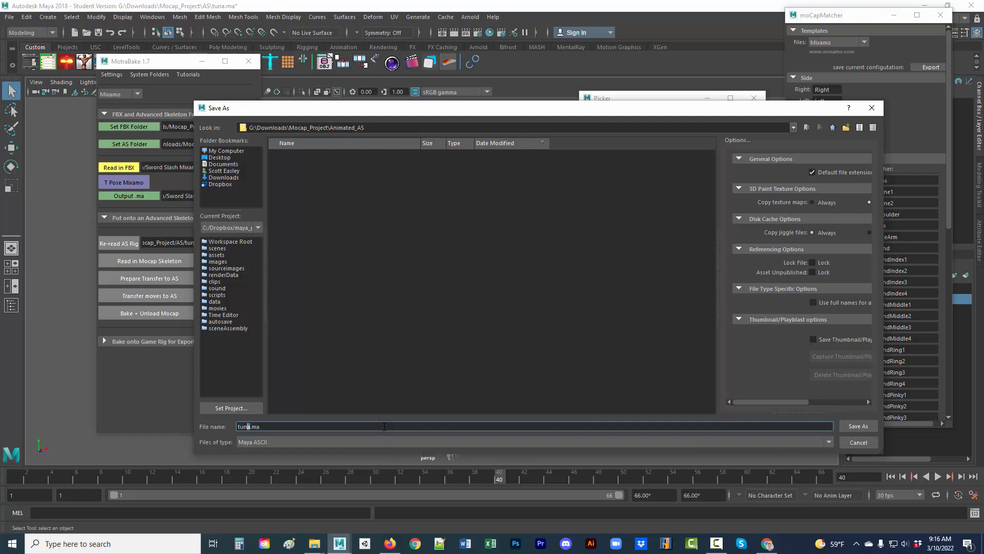
{"action": "type", "text": "forward_slash"}
{"action": "key", "text": "Return"}
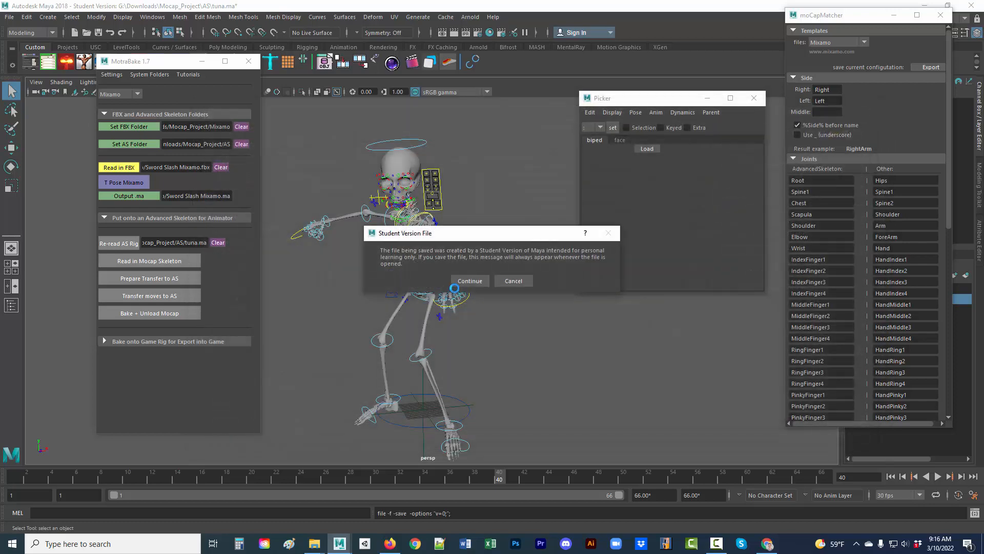
{"action": "left_click", "coordinate": [464, 283]}
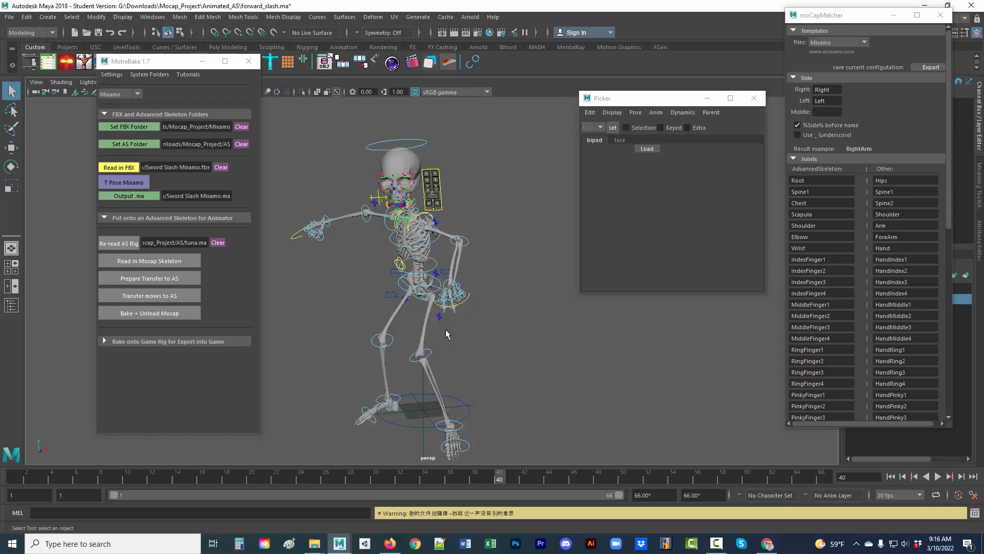
Close the Picker and moCapMatcher windows.
{"action": "left_click", "coordinate": [438, 317]}
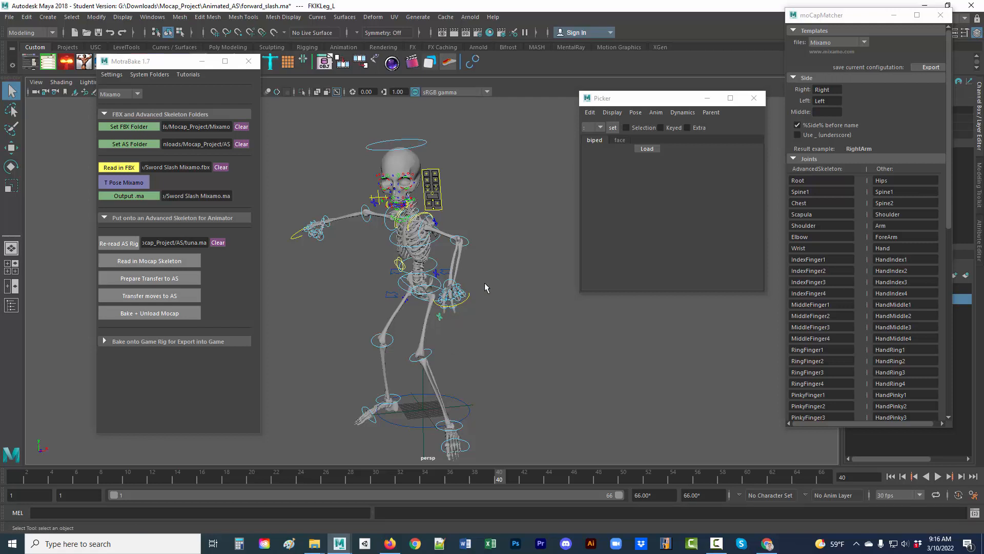
{"action": "left_click", "coordinate": [753, 98]}
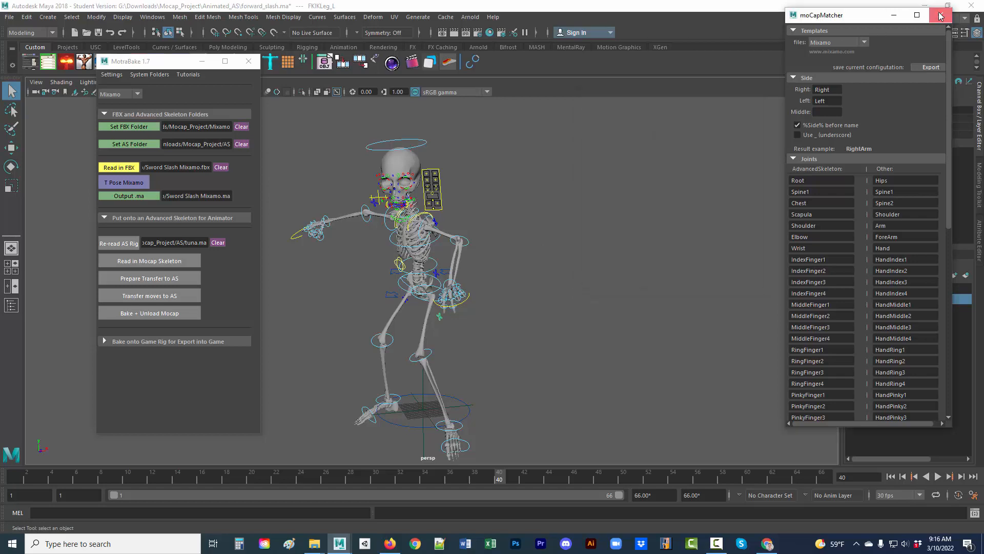
{"action": "left_click", "coordinate": [941, 15]}
{"action": "left_click", "coordinate": [537, 361]}
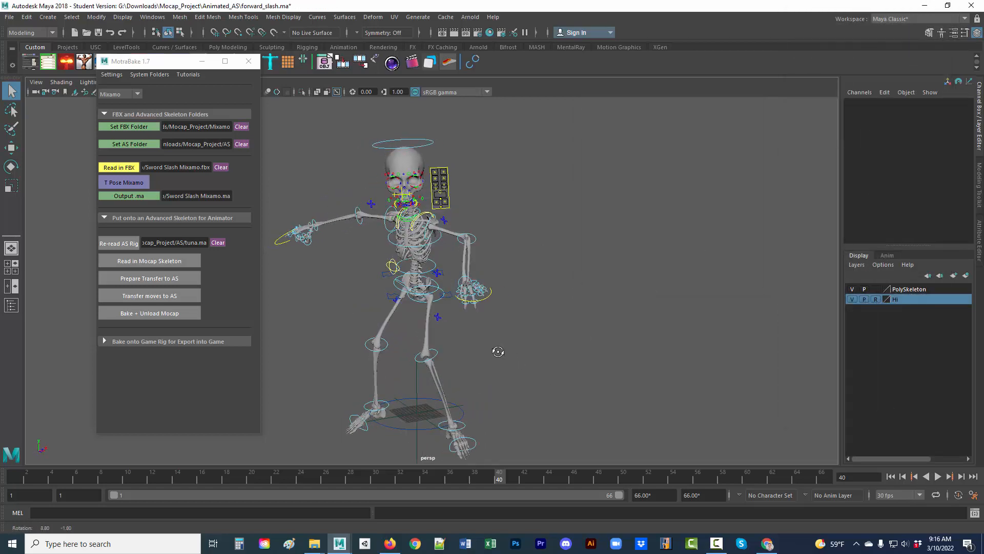
Raise the left leg's FKIKBlend to full IK at frame 40.
{"action": "left_click", "coordinate": [439, 317]}
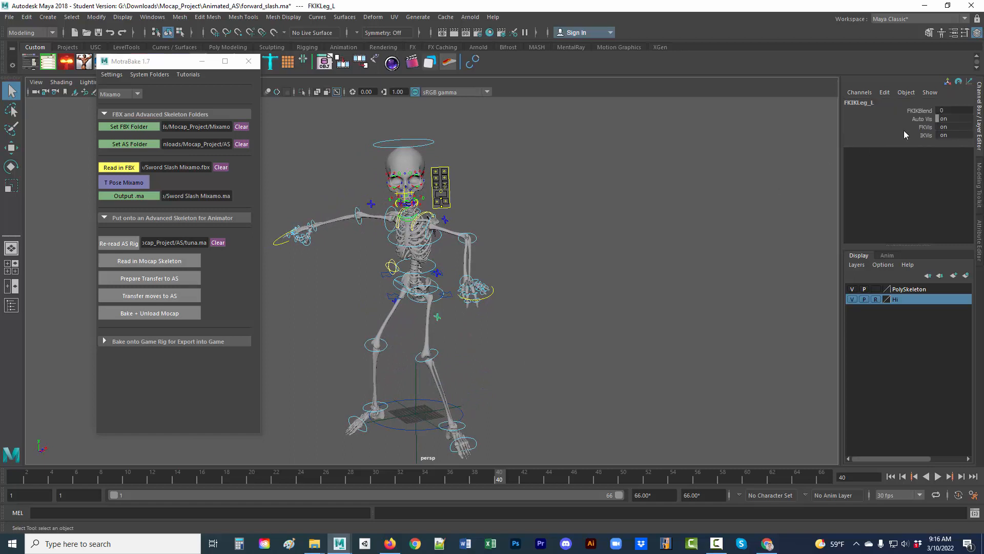
{"action": "left_click", "coordinate": [916, 111]}
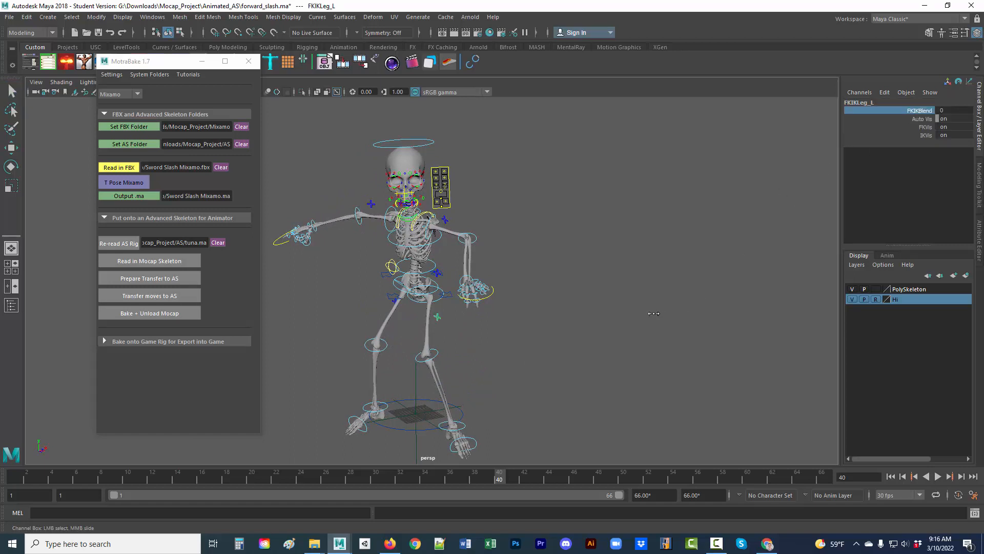
{"action": "middle_click_drag", "start_coordinate": [653, 314], "coordinate": [753, 320]}
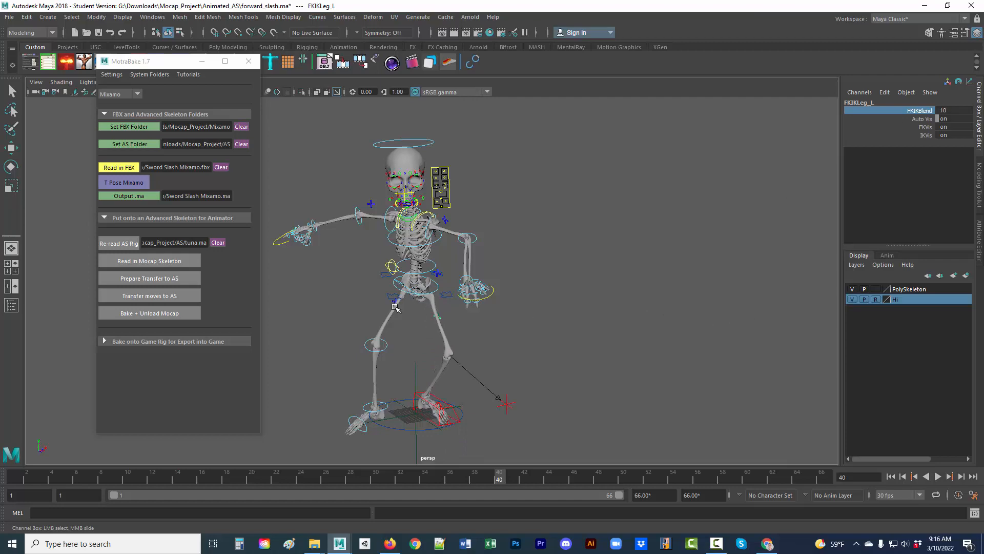
Set the right leg's FKIKBlend to 10 at frame 40.
{"action": "left_click_drag", "start_coordinate": [373, 322], "coordinate": [399, 318], "text": "alt"}
{"action": "key", "text": "q"}
{"action": "left_click", "coordinate": [381, 307]}
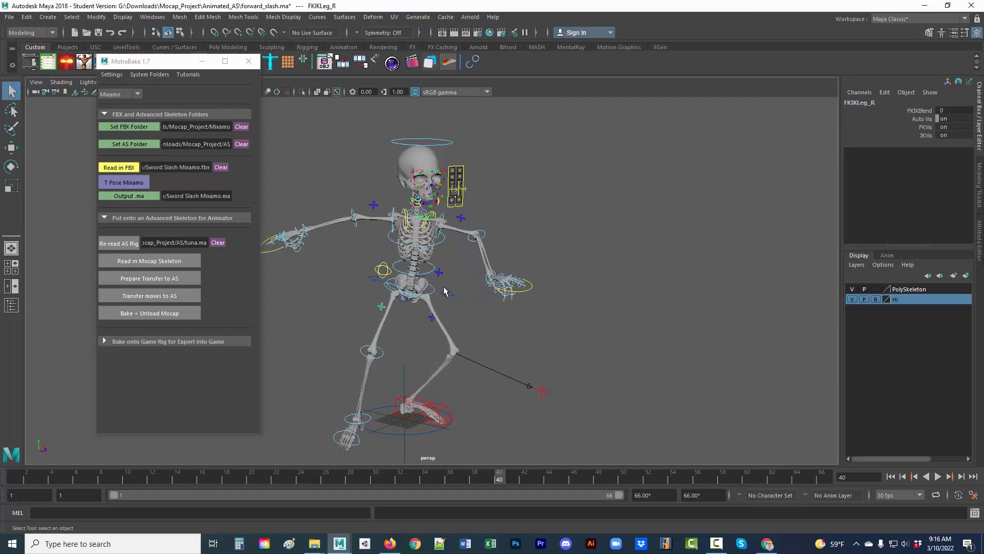
{"action": "left_click", "coordinate": [886, 111]}
{"action": "middle_click_drag", "start_coordinate": [610, 258], "coordinate": [672, 262]}
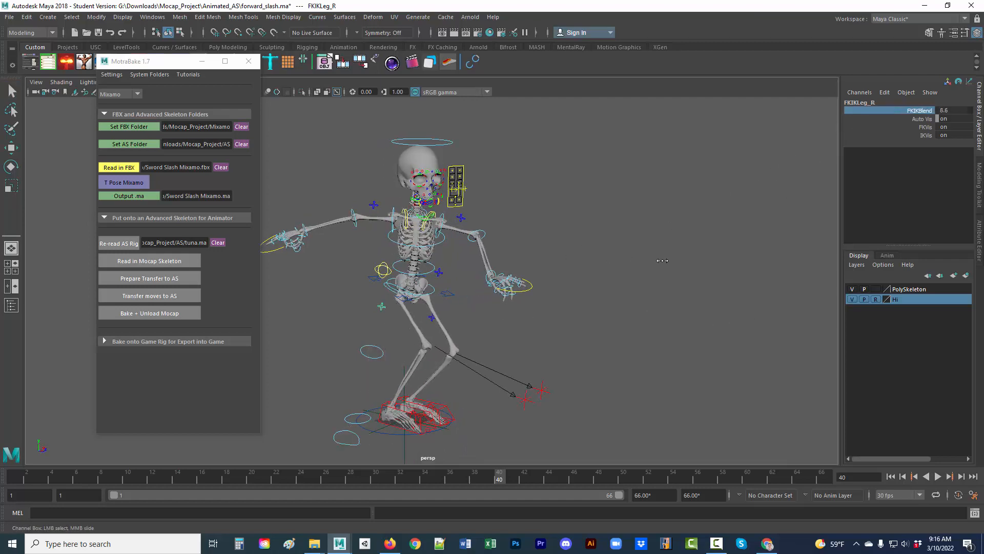
Play the animation to check the motion with both legs in IK, stopping at frame 29.
{"action": "left_click_drag", "start_coordinate": [541, 340], "coordinate": [511, 337], "text": "alt"}
{"action": "left_click", "coordinate": [939, 477]}
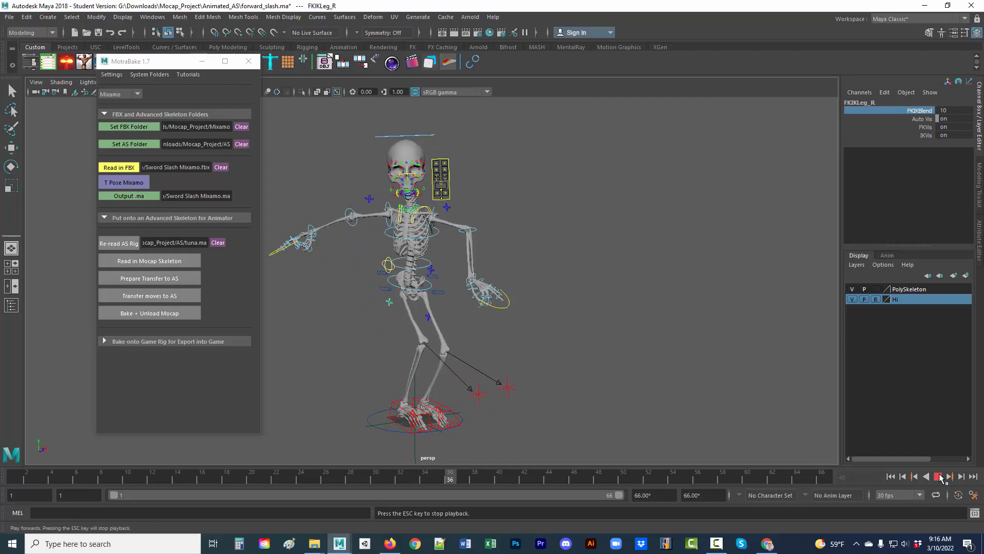
{"action": "left_click", "coordinate": [939, 476]}
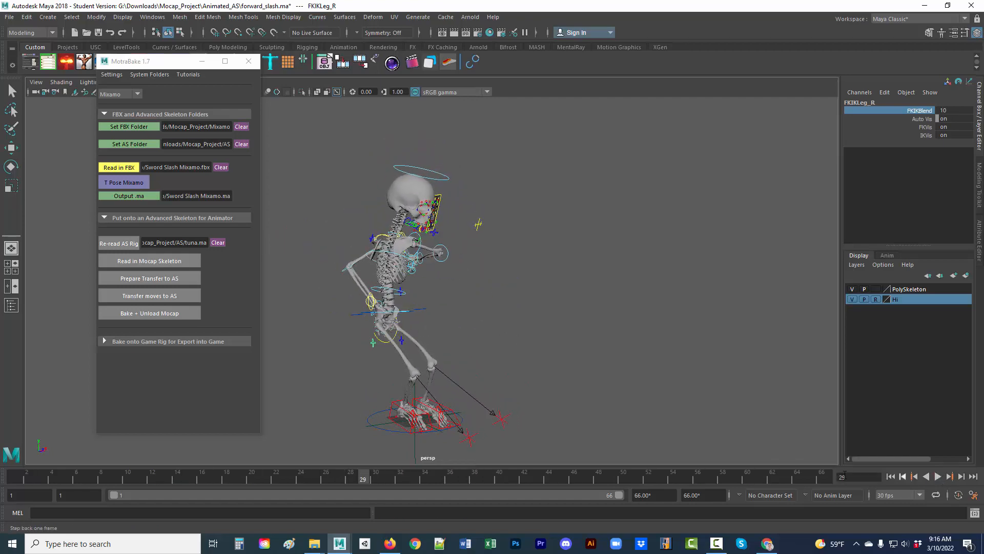
Select the FKRoot_M hip control, check it for animation curves in the Graph Editor, and close the editor.
{"action": "left_click_drag", "start_coordinate": [455, 335], "coordinate": [439, 348], "text": "alt"}
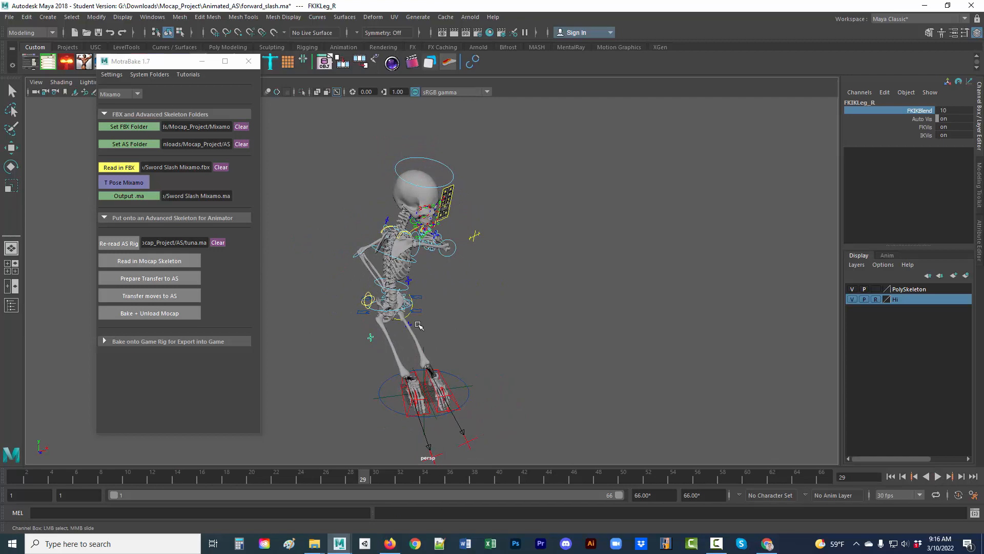
{"action": "key", "text": "q"}
{"action": "left_click", "coordinate": [378, 310]}
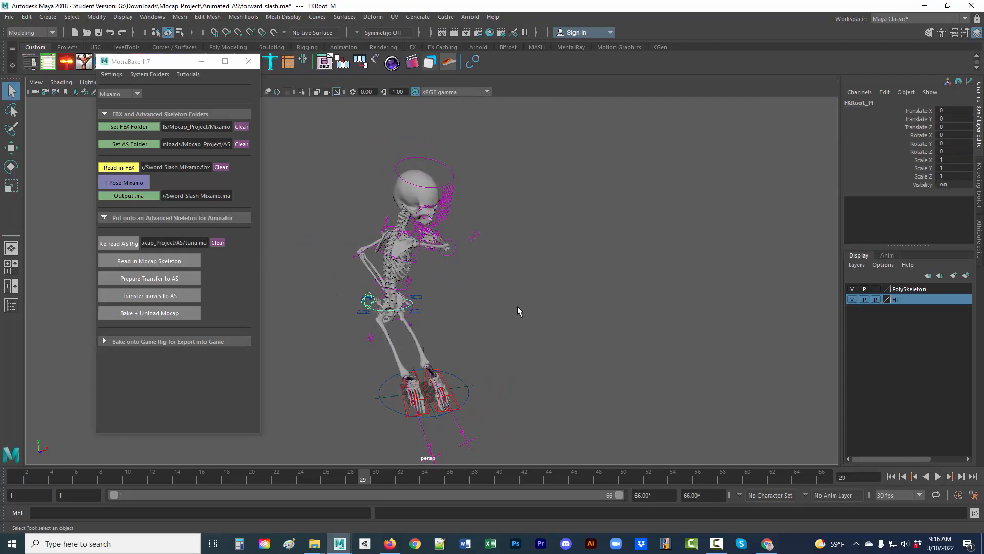
{"action": "key", "text": "g"}
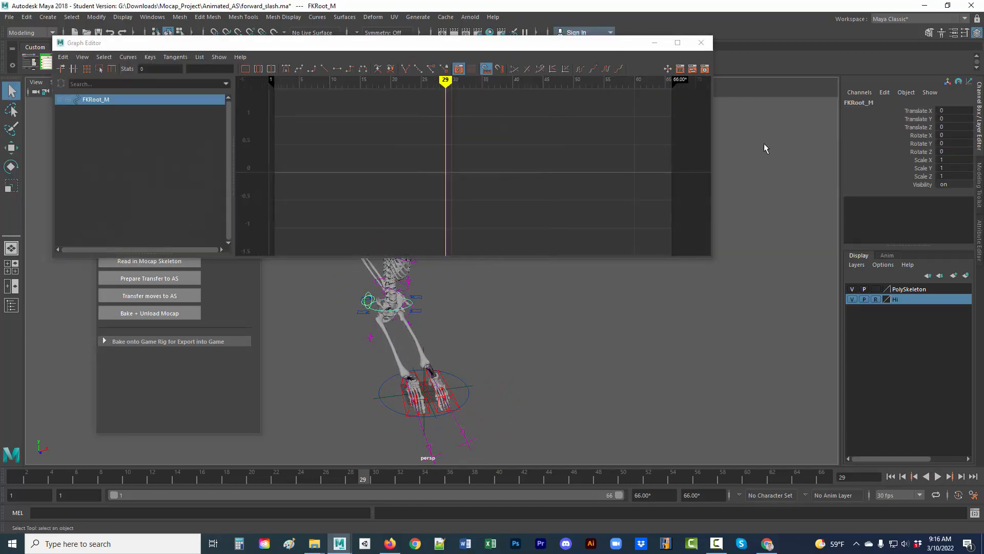
{"action": "left_click", "coordinate": [701, 42]}
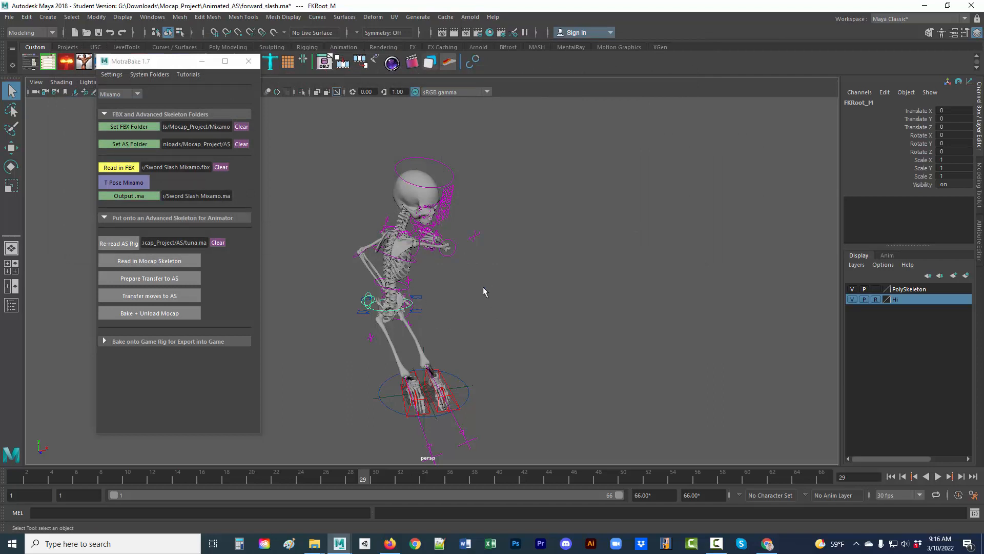
Break the animation connections on the RootX_M control's translate and rotate channels and set all six to 0.
{"action": "left_click", "coordinate": [419, 310]}
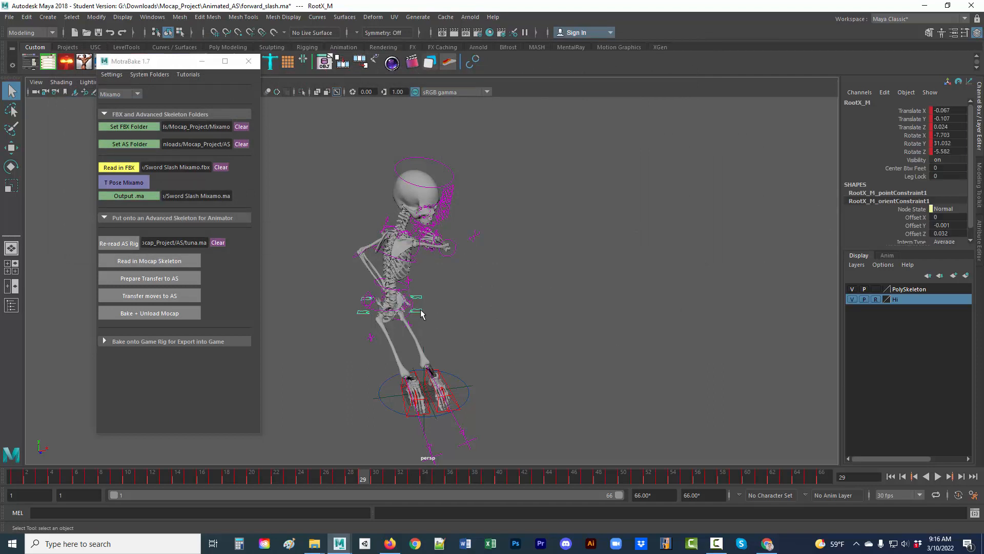
{"action": "left_click_drag", "start_coordinate": [896, 108], "coordinate": [902, 152]}
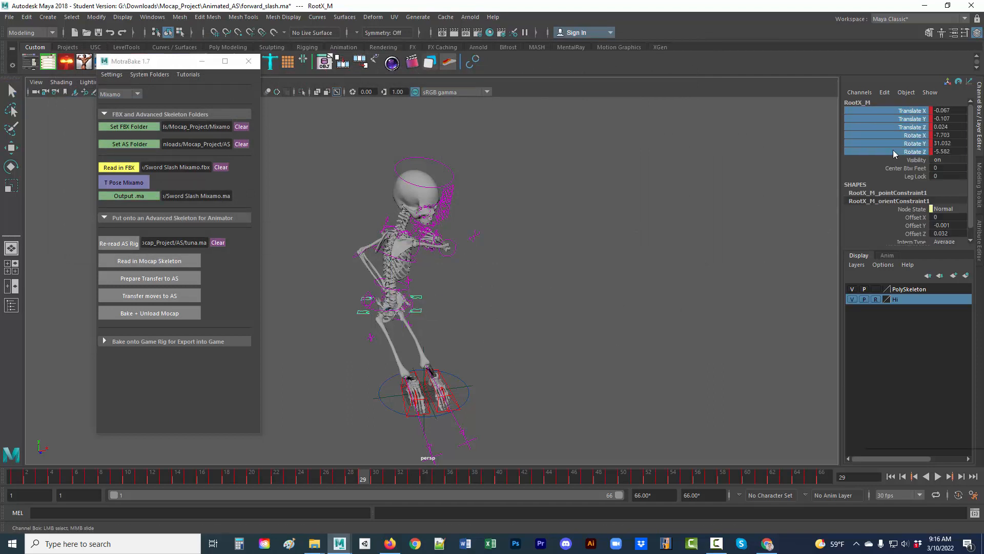
{"action": "right_click", "coordinate": [902, 152]}
{"action": "left_click", "coordinate": [899, 346]}
{"action": "left_click_drag", "start_coordinate": [944, 151], "coordinate": [944, 110]}
{"action": "type", "text": "0"}
{"action": "key", "text": "Return"}
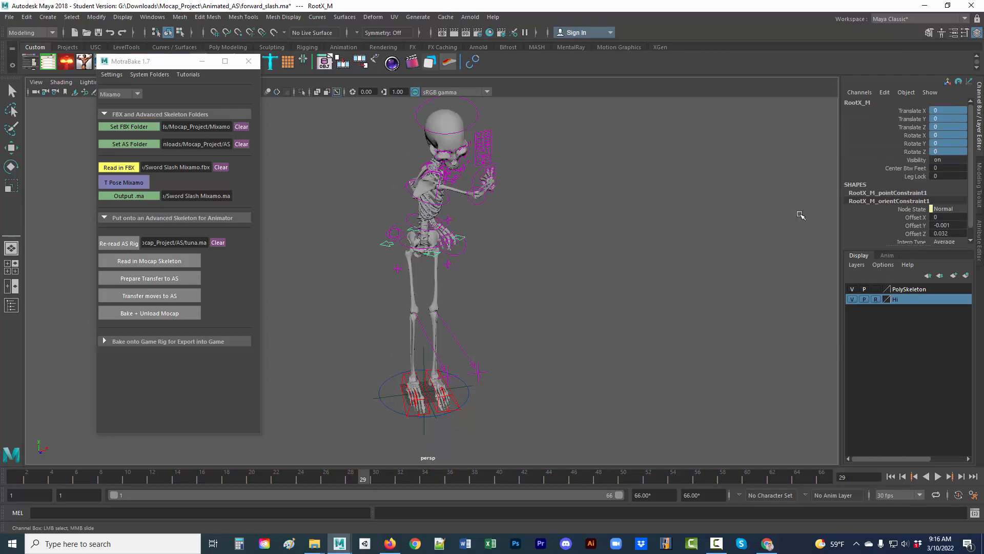
Move the RootX_M control down and back to about -0.124 in Translate Y and -0.074 in Translate Z.
{"action": "key", "text": "w"}
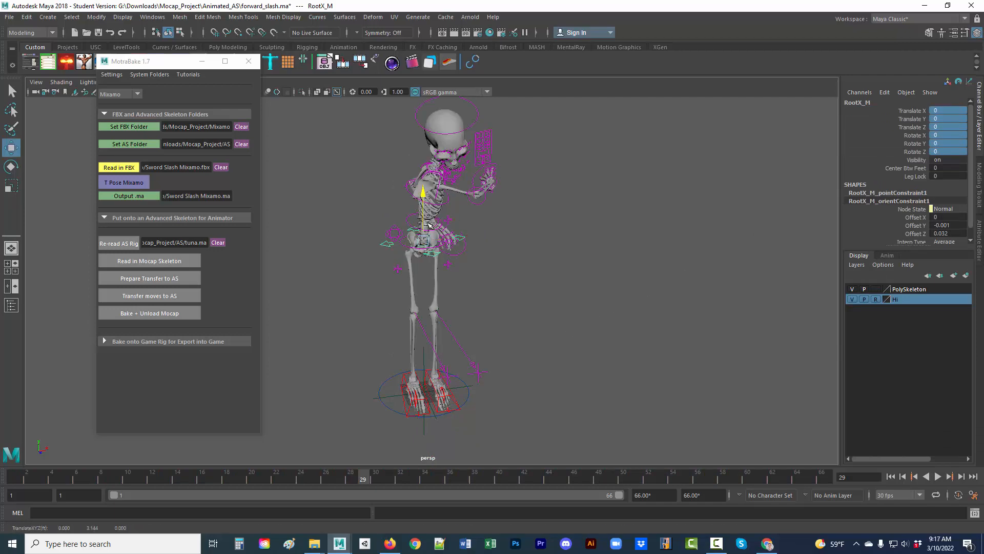
{"action": "left_click_drag", "start_coordinate": [432, 201], "coordinate": [432, 261]}
{"action": "left_click_drag", "start_coordinate": [506, 368], "coordinate": [585, 356], "text": "alt"}
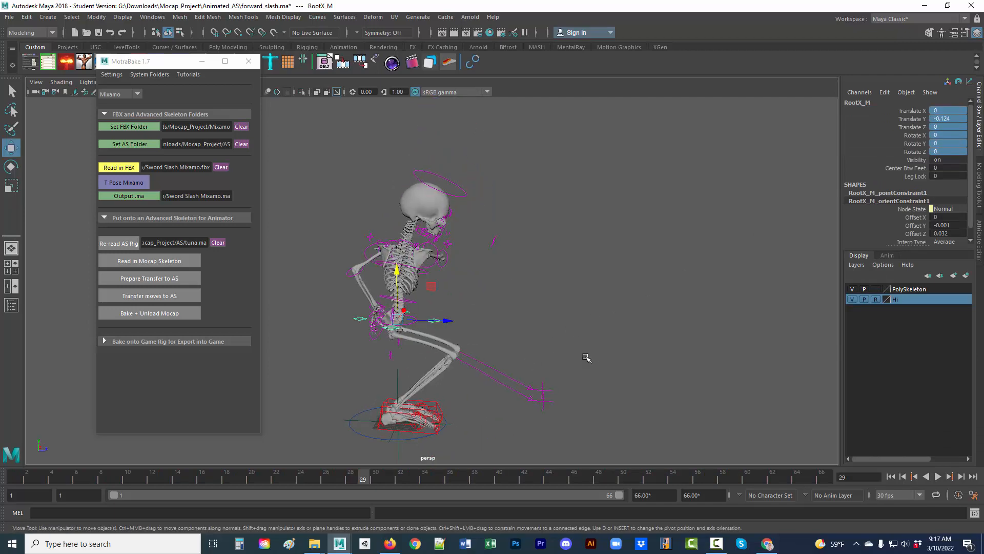
{"action": "left_click_drag", "start_coordinate": [452, 322], "coordinate": [418, 322]}
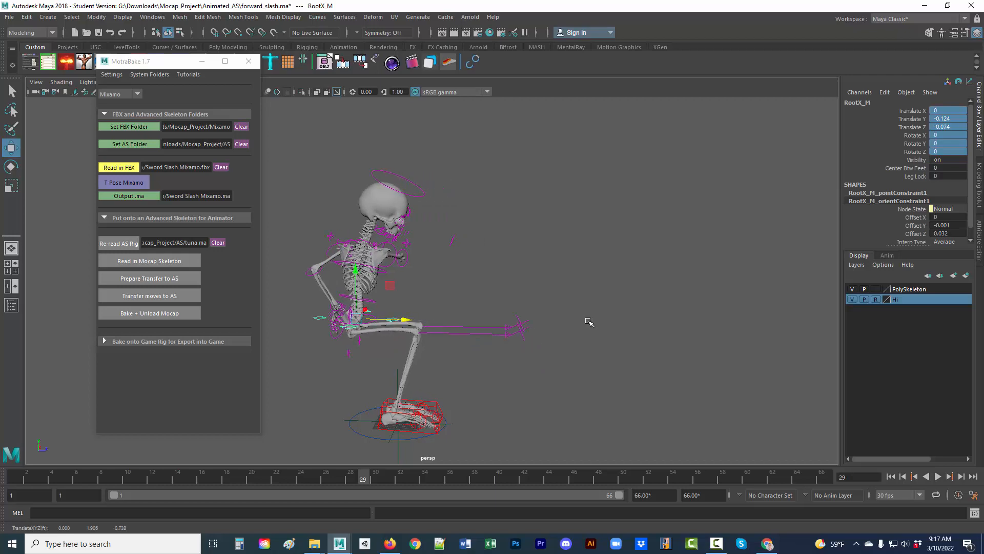
{"action": "left_click_drag", "start_coordinate": [589, 323], "coordinate": [467, 325], "text": "alt"}
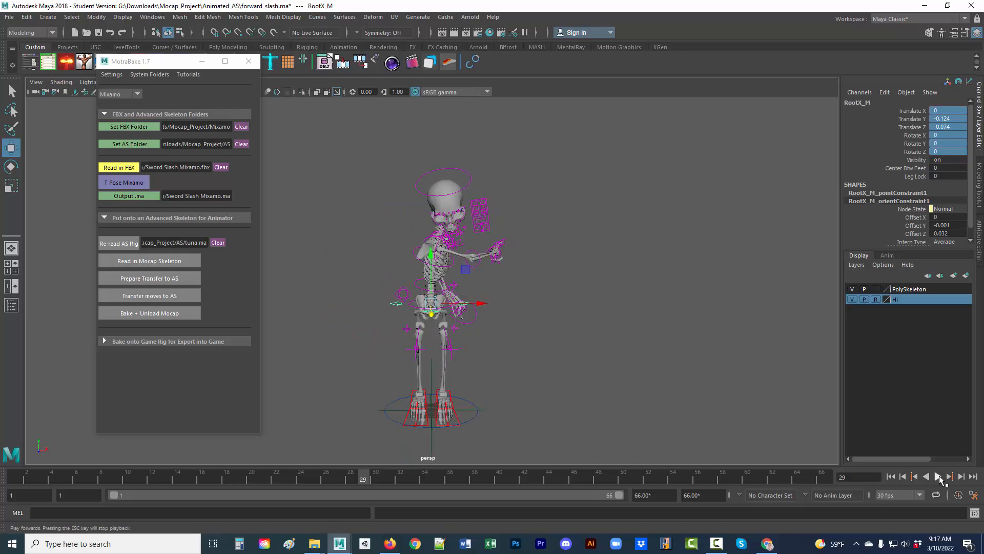
Play the animation to review the seated upper-body motion, stop at frame 14, and clear the selection.
{"action": "left_click", "coordinate": [938, 476]}
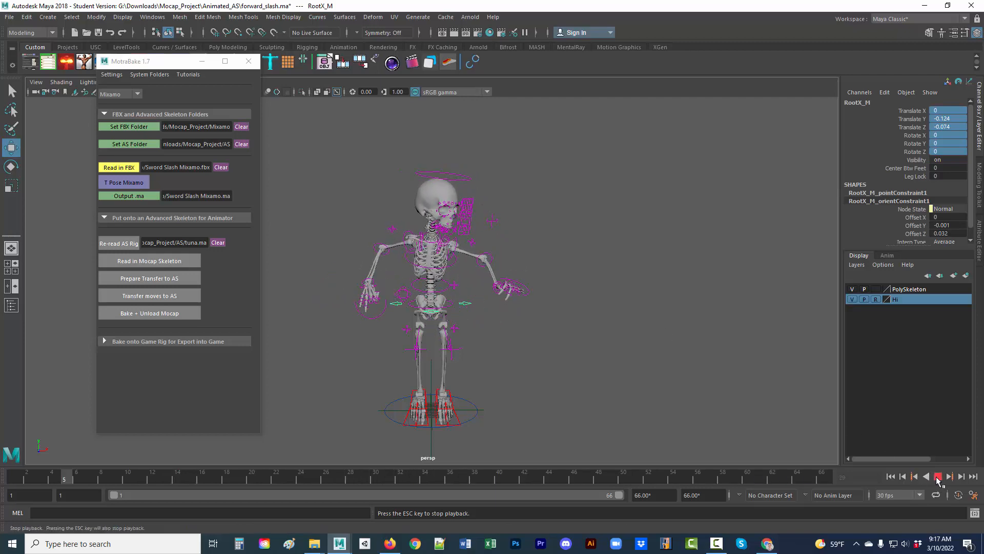
{"action": "key", "text": "Escape"}
{"action": "left_click_drag", "start_coordinate": [606, 286], "coordinate": [541, 290], "text": "alt"}
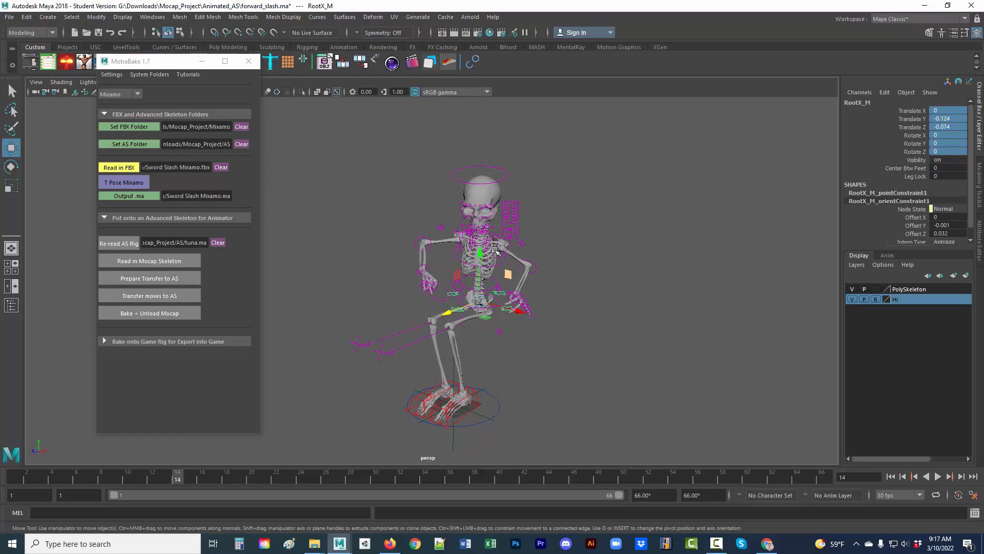
{"action": "left_click", "coordinate": [597, 296]}
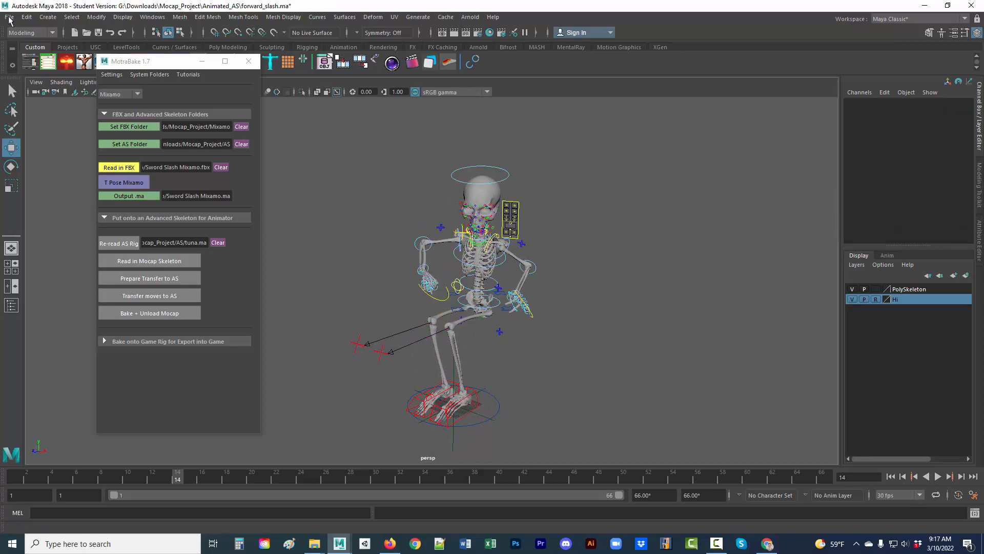
Save the scene as forward_slash_v1.ma in the Animated_AS folder, accepting the student version notice.
{"action": "left_click", "coordinate": [9, 17]}
{"action": "left_click", "coordinate": [39, 69]}
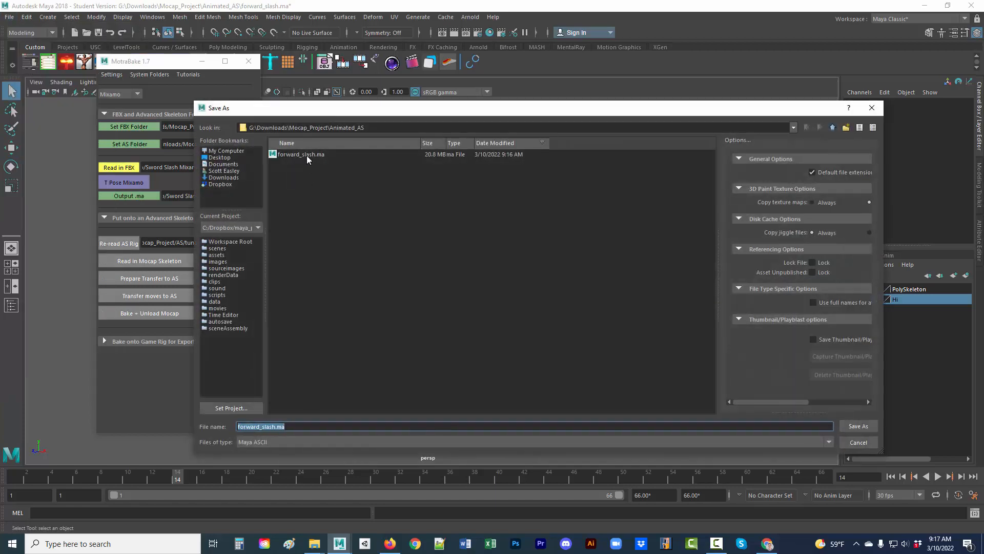
{"action": "left_click", "coordinate": [304, 155]}
{"action": "left_click", "coordinate": [275, 426]}
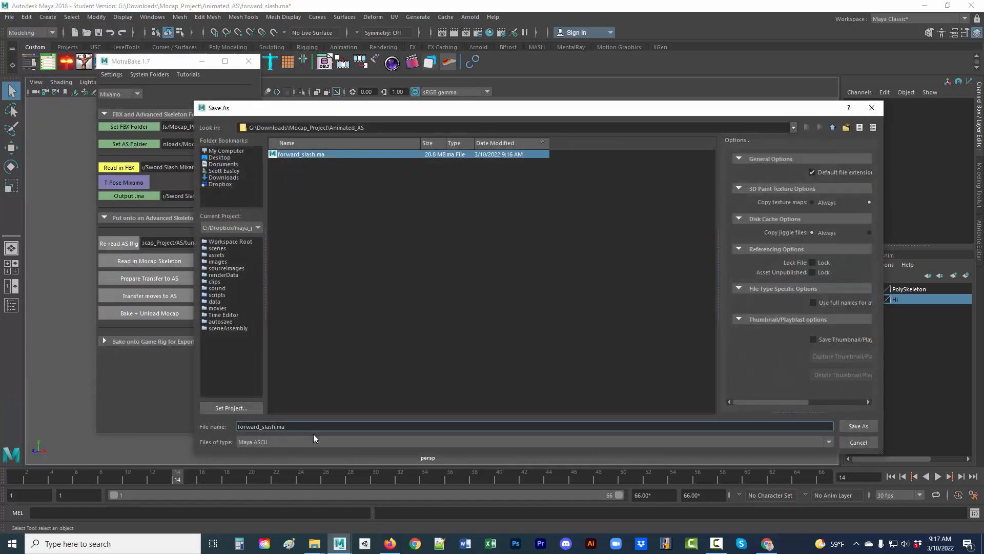
{"action": "type", "text": "_v1"}
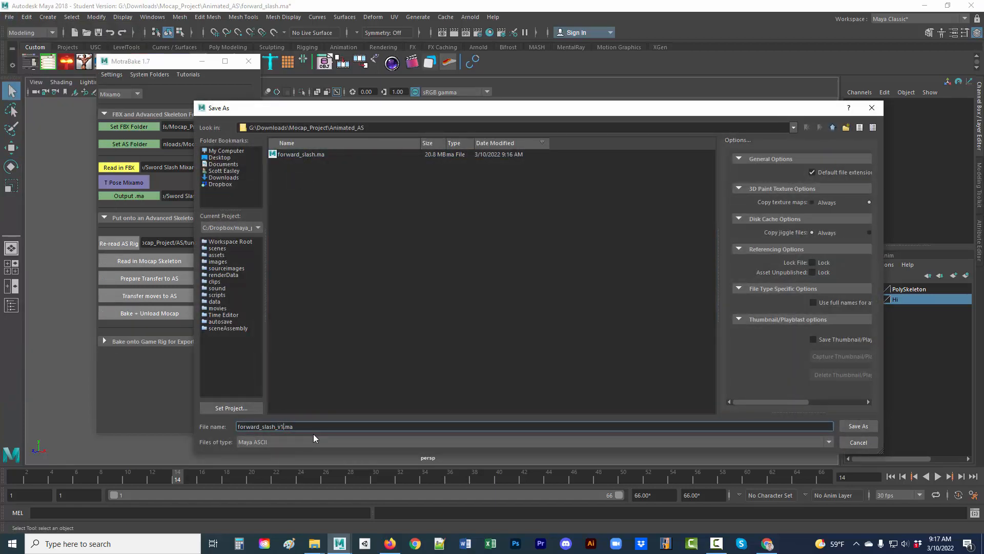
{"action": "key", "text": "Return"}
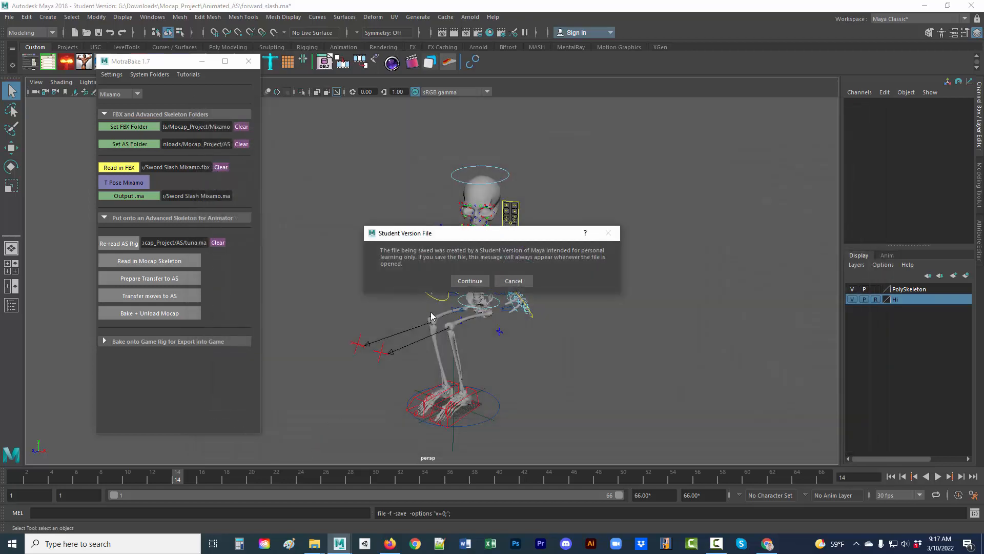
{"action": "left_click", "coordinate": [468, 281]}
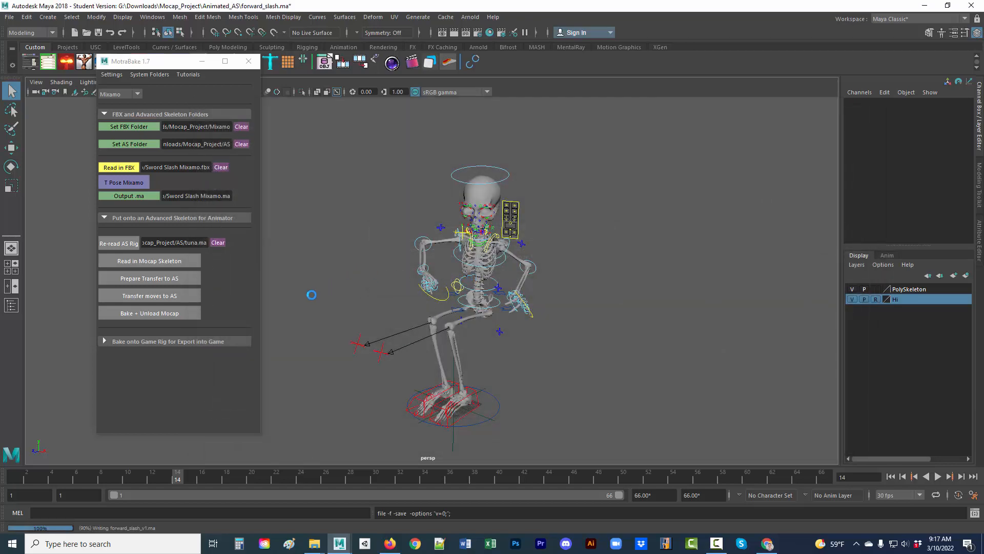
Open the Outliner and expand the full hierarchy under Group.
{"action": "key", "text": "w"}
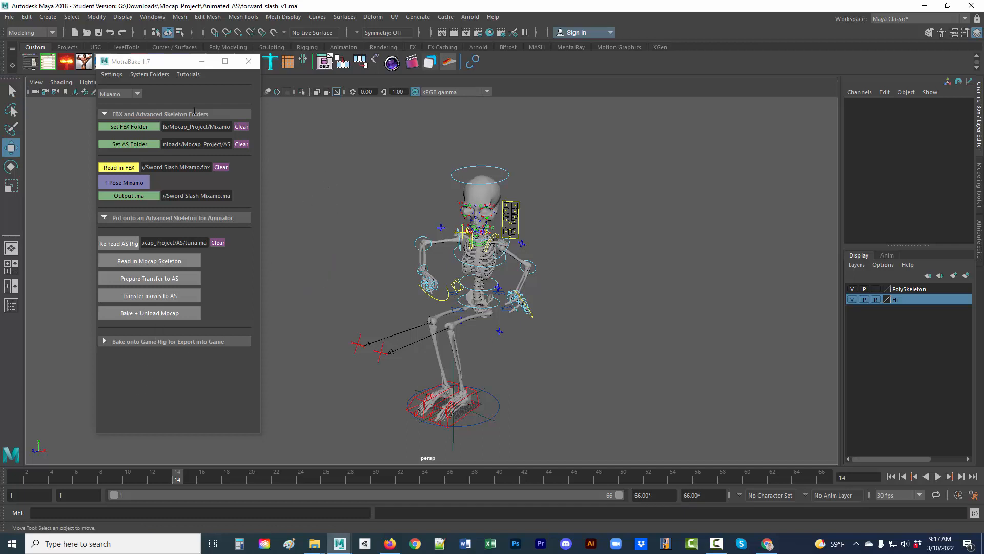
{"action": "left_click", "coordinate": [152, 17]}
{"action": "left_click", "coordinate": [180, 126]}
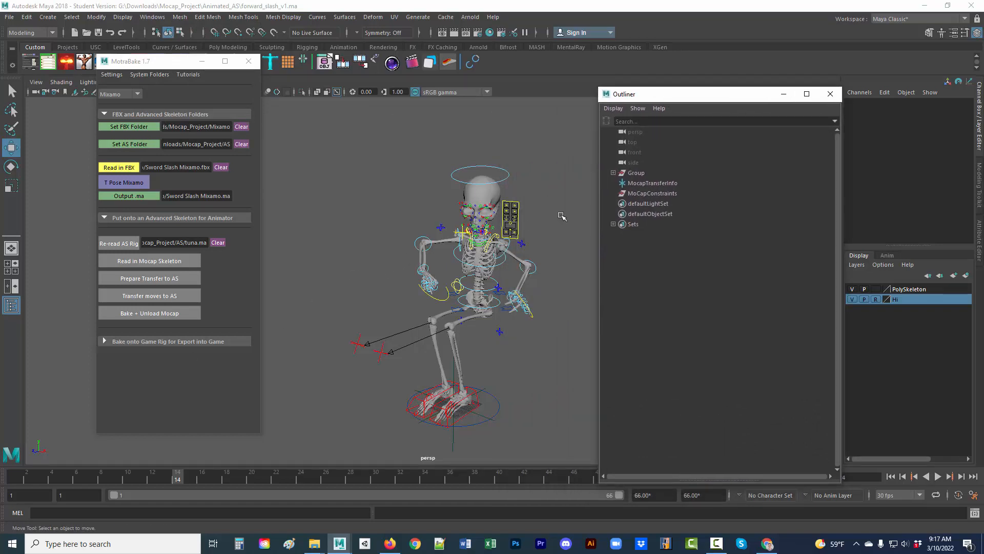
{"action": "left_click", "coordinate": [613, 173], "text": "shift"}
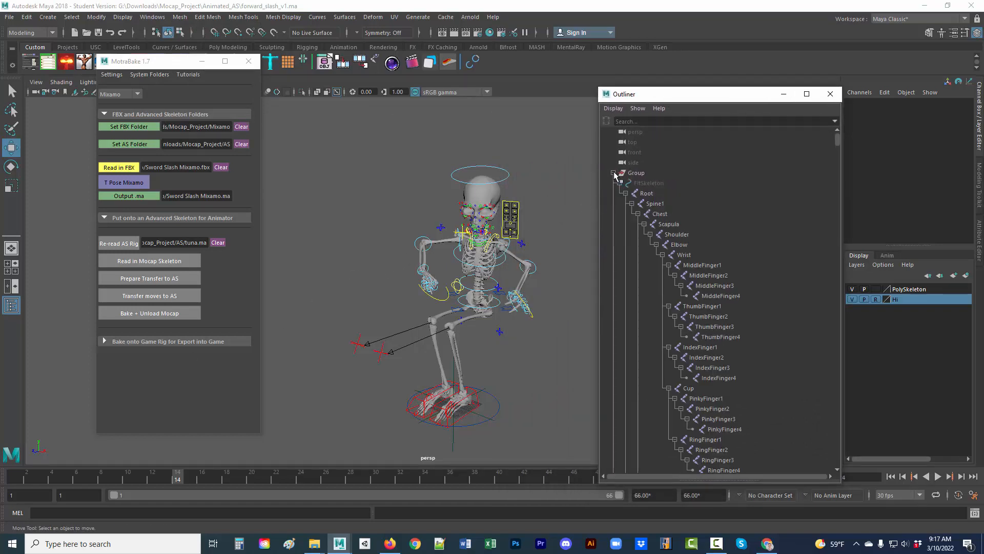
{"action": "left_click", "coordinate": [614, 173]}
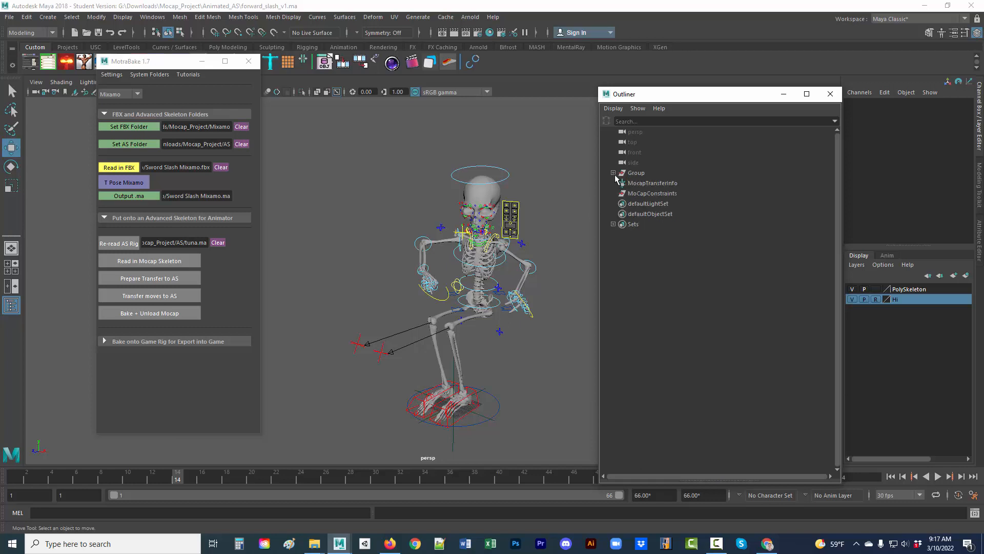
{"action": "left_click", "coordinate": [613, 173], "text": "shift"}
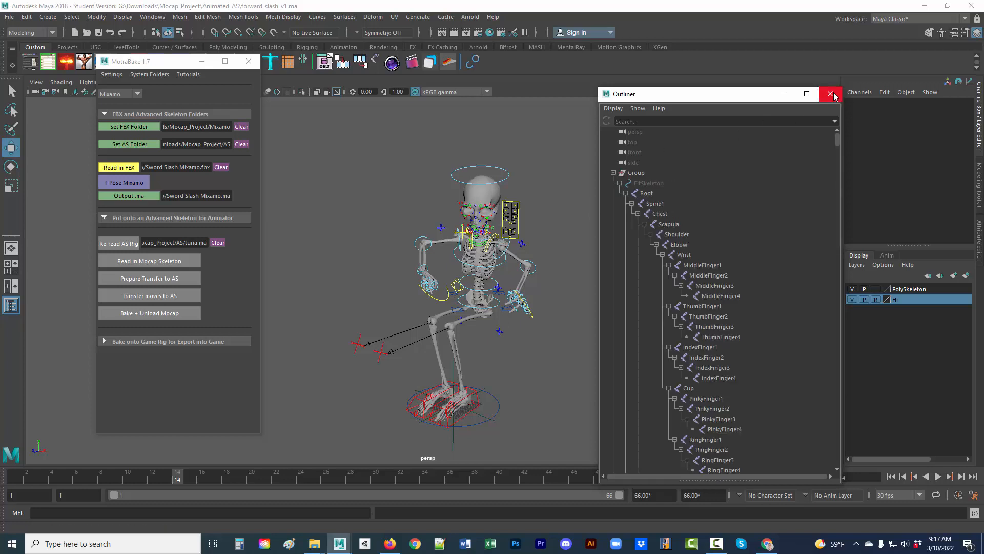
Reopen the Outliner and collapse the Root, MotionSystem, DeformationSystem, Geometry and FaceGroup branches.
{"action": "left_click", "coordinate": [830, 93]}
{"action": "key", "text": "shift+o"}
{"action": "left_click", "coordinate": [625, 193]}
{"action": "left_click", "coordinate": [620, 203]}
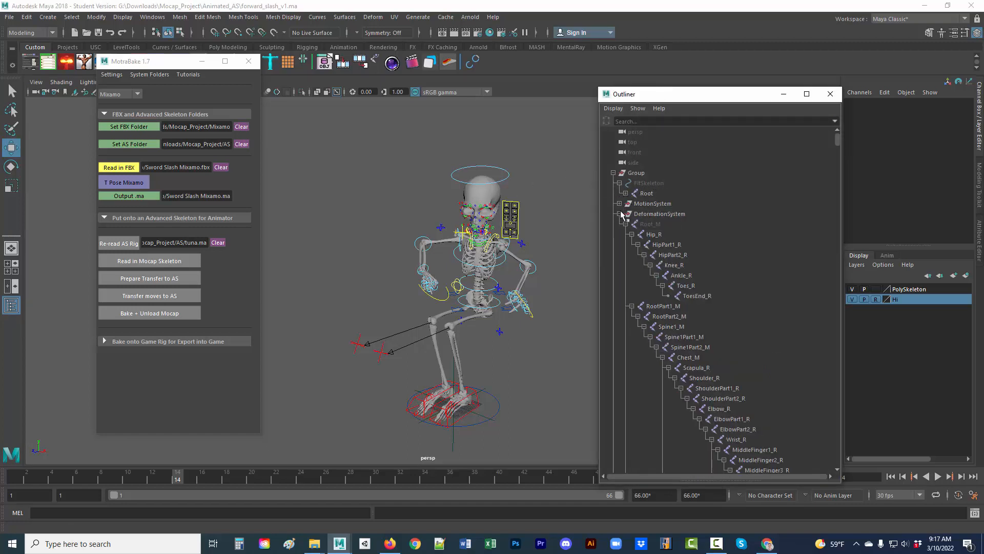
{"action": "left_click", "coordinate": [619, 214]}
{"action": "left_click", "coordinate": [619, 224]}
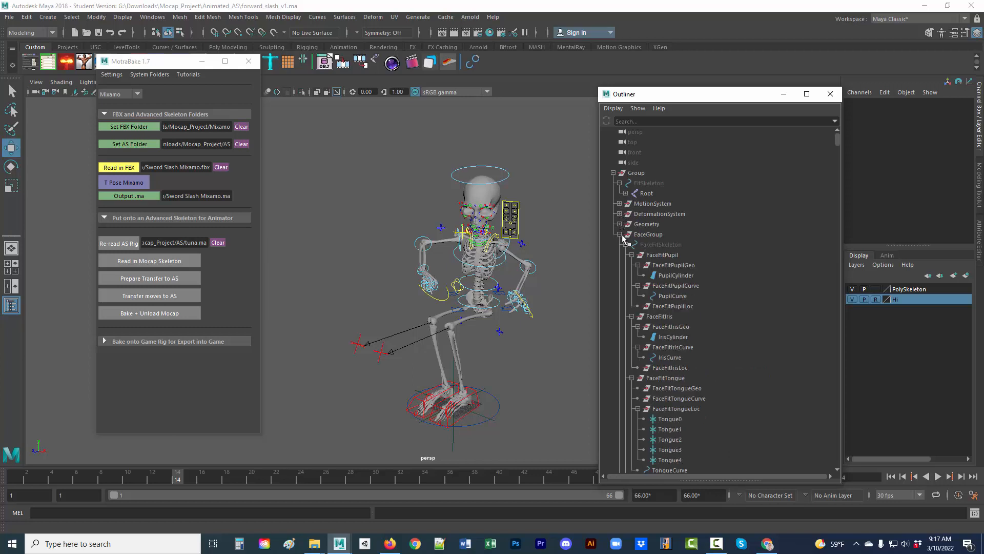
{"action": "left_click", "coordinate": [619, 234]}
Select FaceGroup to examine its controls in the view, clear the selection, and reposition the Outliner window.
{"action": "left_click", "coordinate": [648, 235]}
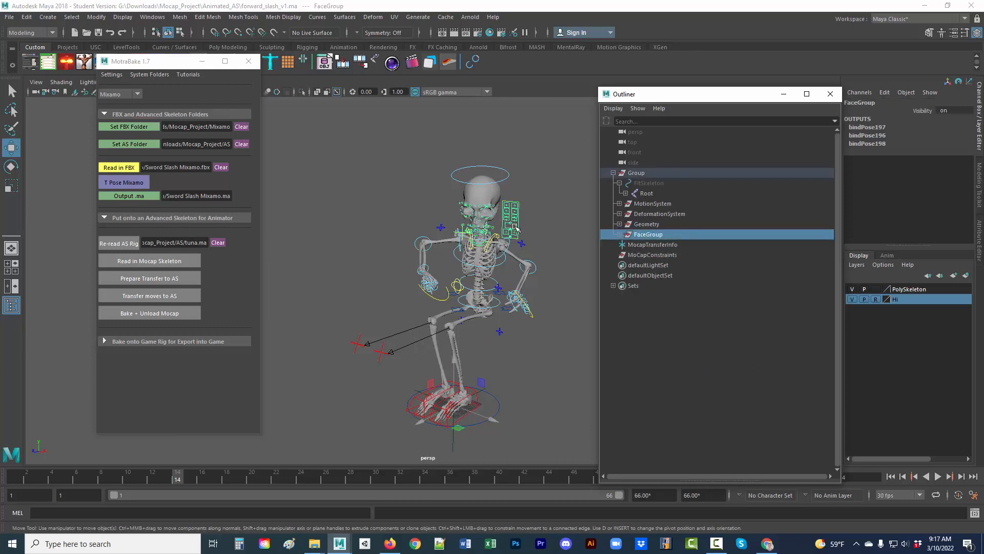
{"action": "left_click", "coordinate": [662, 323]}
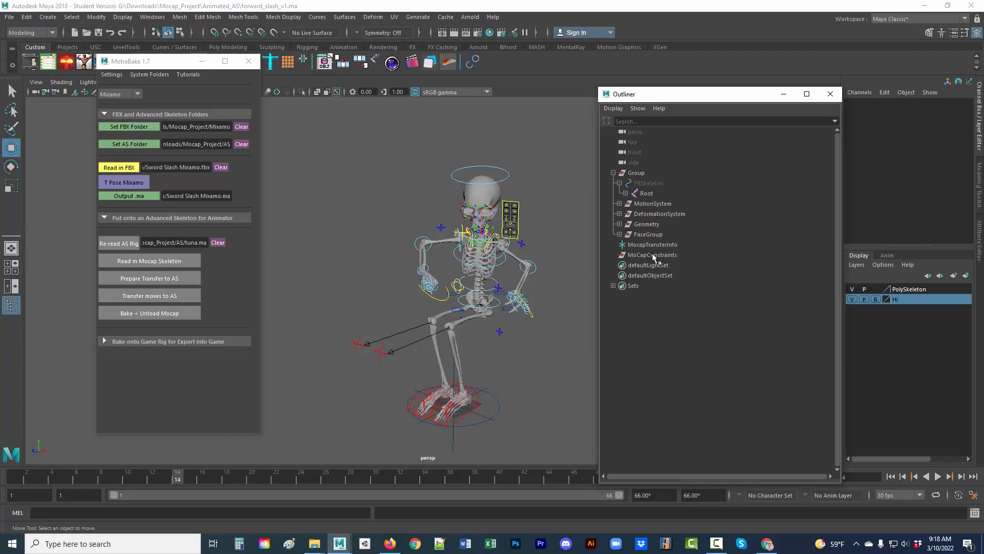
{"action": "left_click_drag", "start_coordinate": [668, 97], "coordinate": [614, 88]}
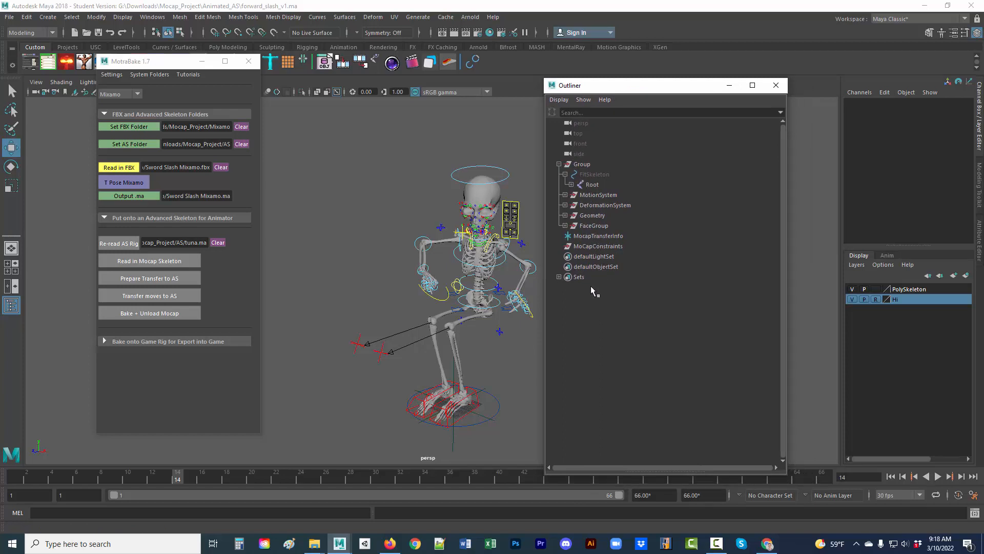
Expand MotraBake's Bake onto Game Rig for Export into Game section and select MocapTransferInfo in the Outliner.
{"action": "left_click", "coordinate": [103, 340]}
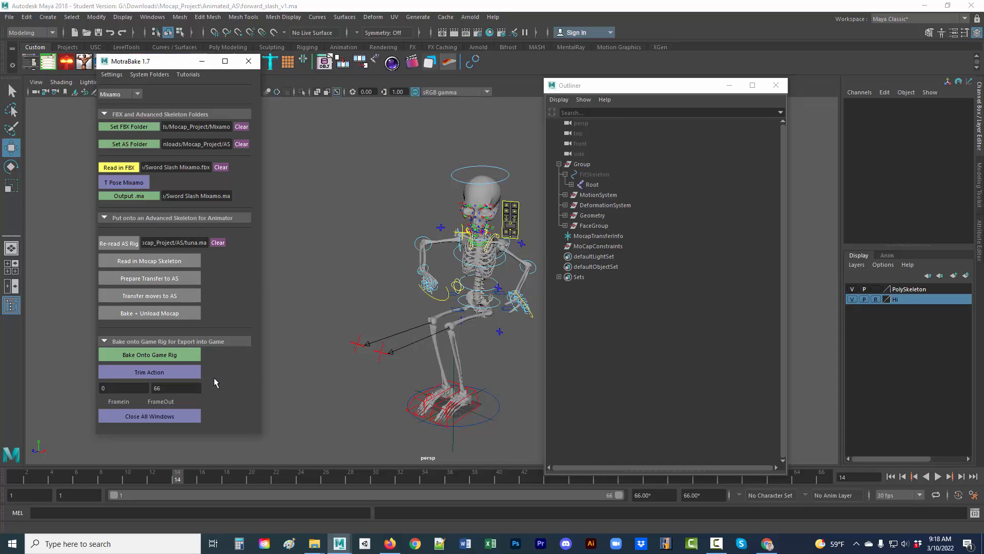
{"action": "left_click", "coordinate": [577, 372]}
{"action": "left_click", "coordinate": [599, 237]}
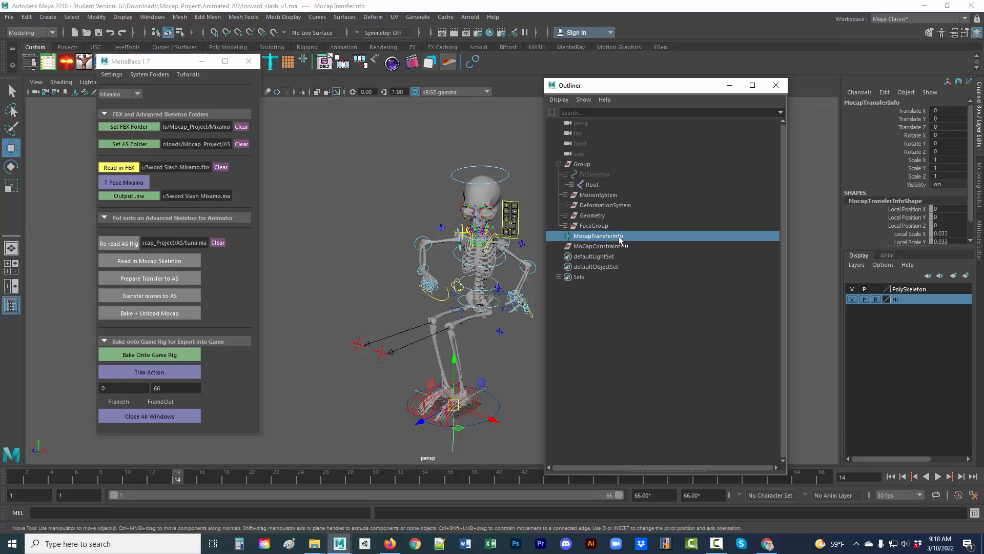
Cut the MocapTransferInfo locator out of the scene to the clipboard, accepting the student version notice.
{"action": "key", "text": "q"}
{"action": "key", "text": "ctrl+s"}
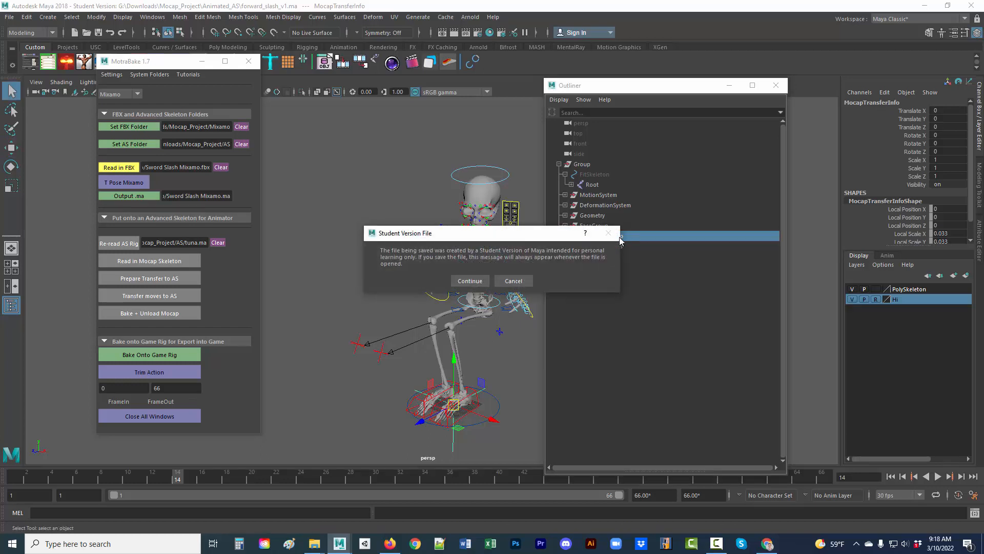
{"action": "left_click", "coordinate": [470, 281]}
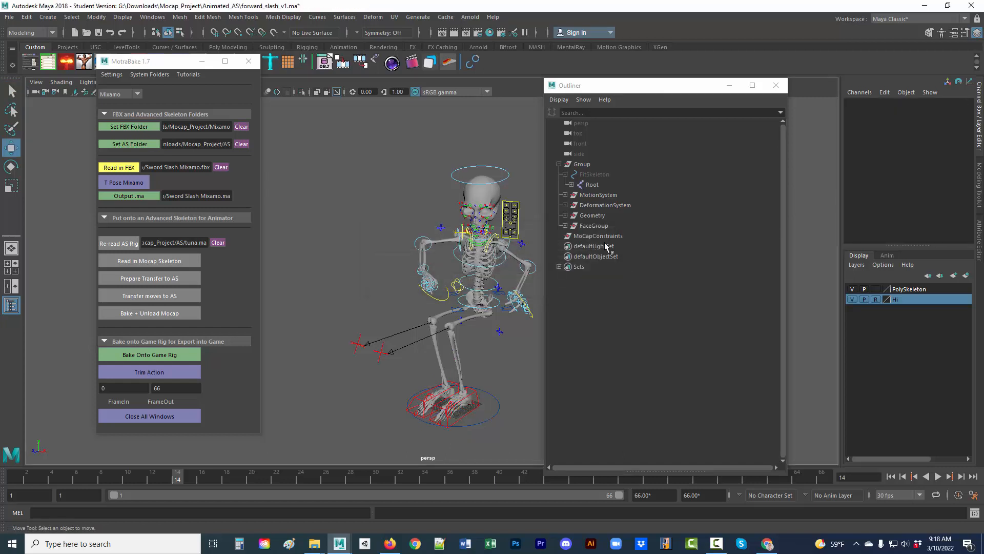
Try Bake Onto Game Rig and Transfer moves to AS without the MocapTransferInfo locator, and move the Picker window aside.
{"action": "left_click", "coordinate": [177, 356]}
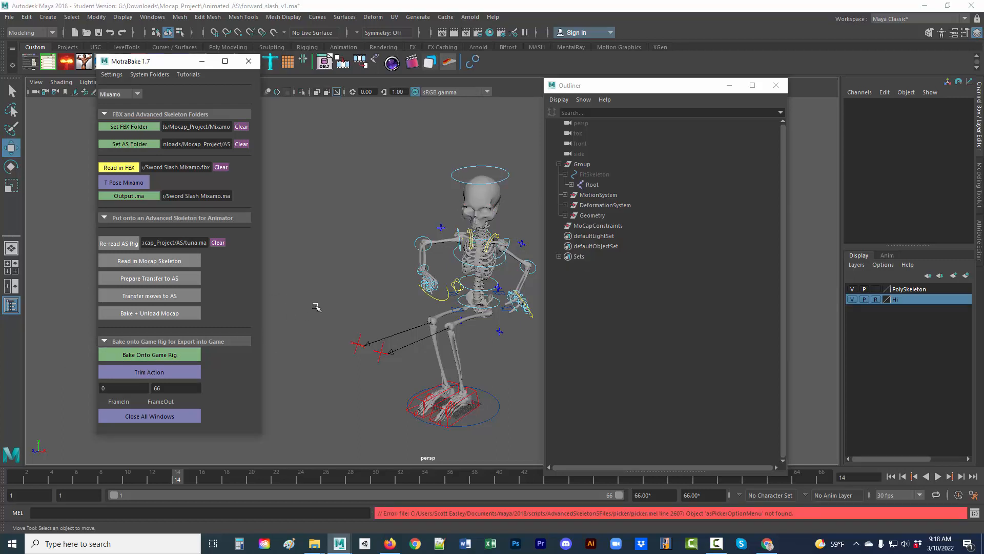
{"action": "left_click", "coordinate": [152, 296]}
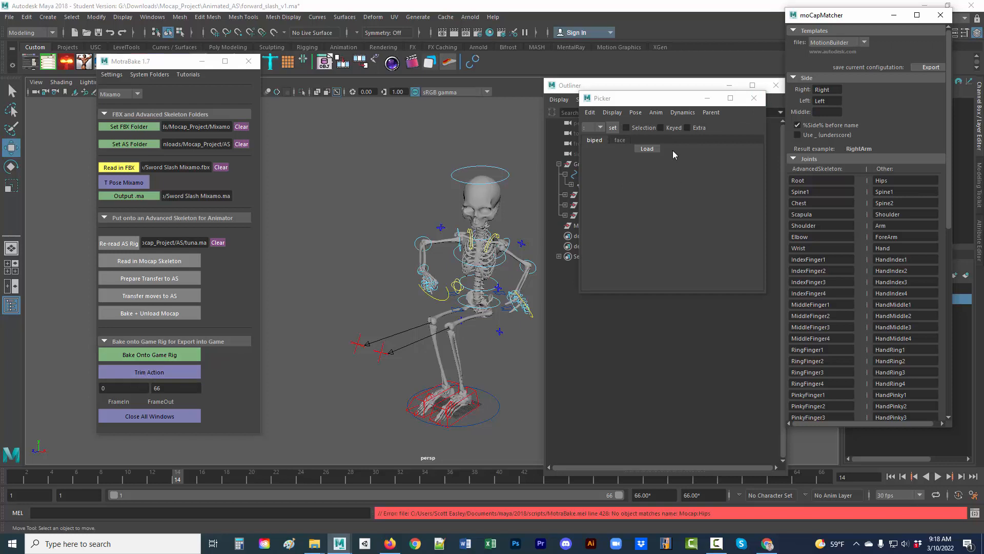
{"action": "left_click_drag", "start_coordinate": [645, 102], "coordinate": [320, 45]}
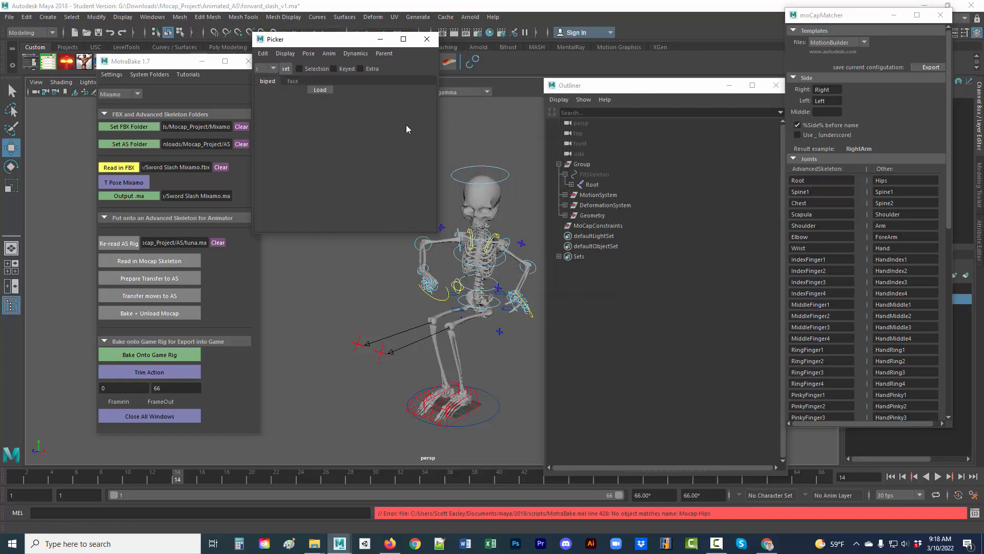
Bake the character onto the game rig as a single joint chain, choosing to delete leftover items by hand.
{"action": "left_click", "coordinate": [140, 355]}
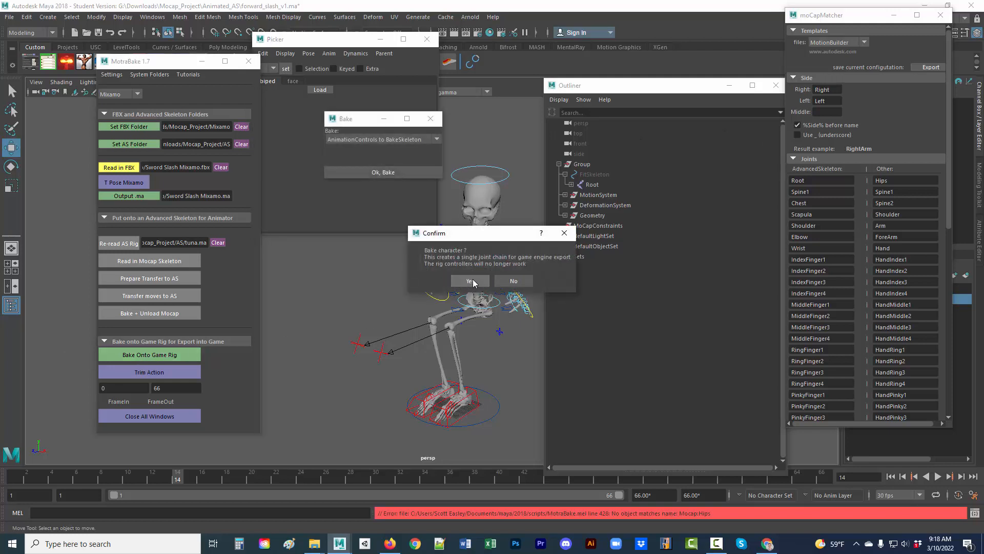
{"action": "left_click", "coordinate": [471, 281]}
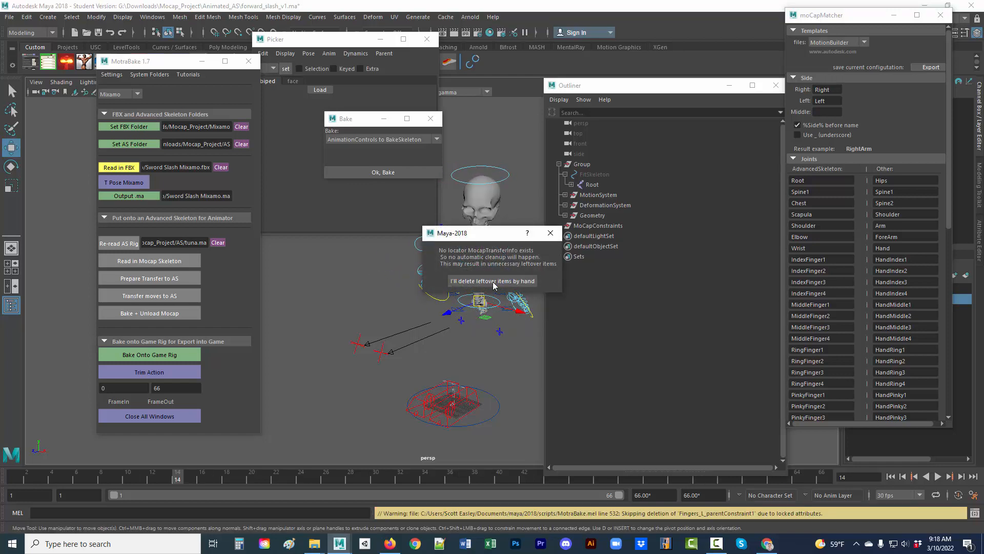
{"action": "left_click_drag", "start_coordinate": [485, 234], "coordinate": [518, 124]}
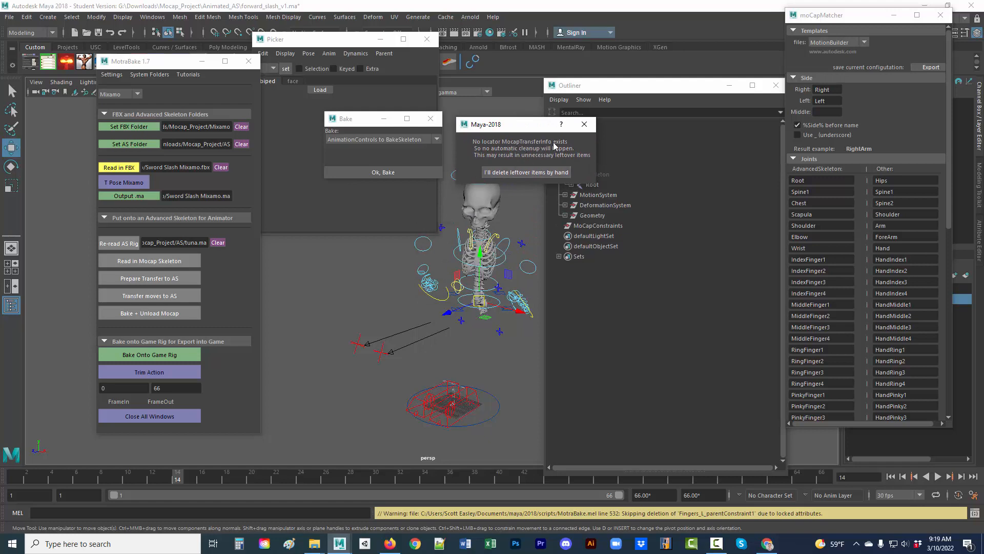
{"action": "left_click_drag", "start_coordinate": [537, 129], "coordinate": [388, 252]}
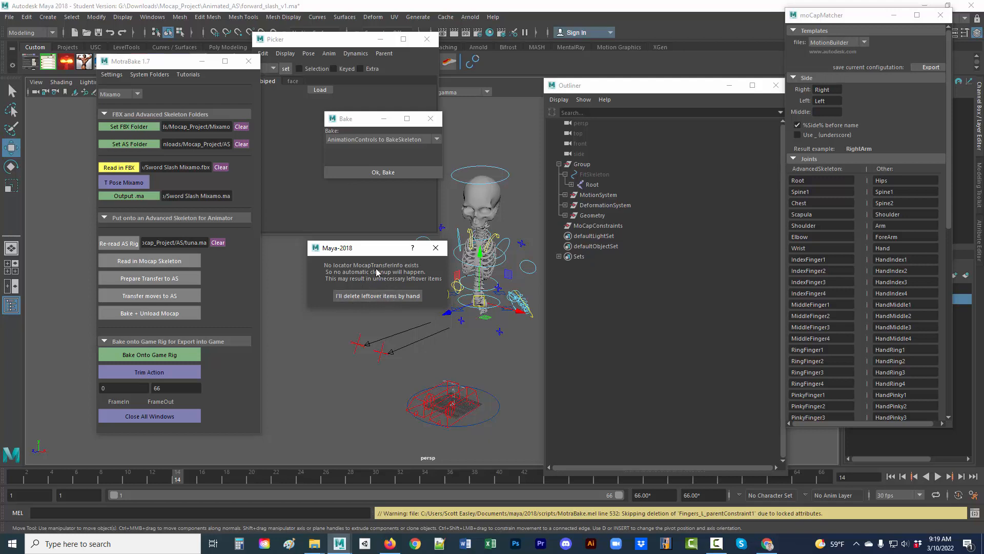
{"action": "left_click", "coordinate": [376, 296]}
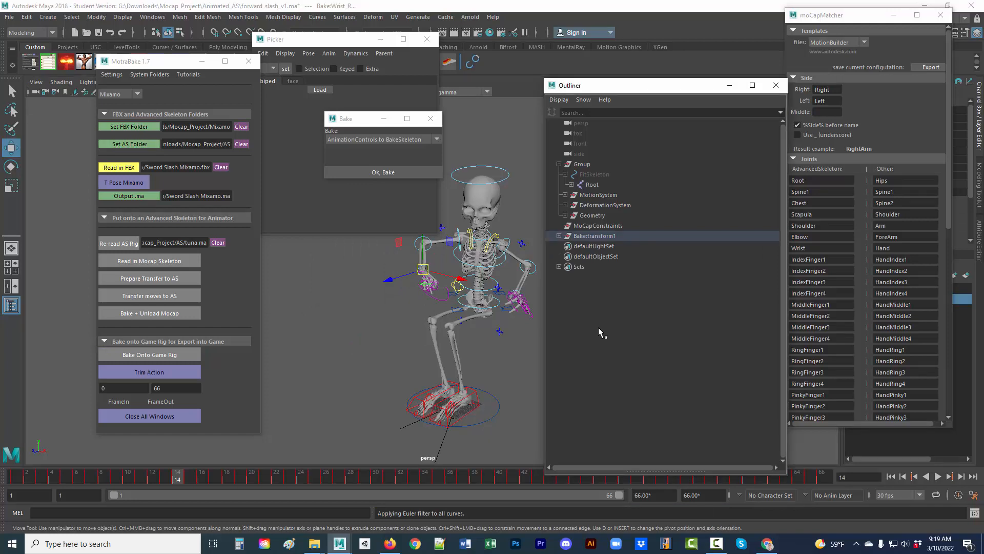
Paste the MocapTransferInfo locator back into the scene, unparent it from its pasted group, and delete the empty group.
{"action": "key", "text": "ctrl+v"}
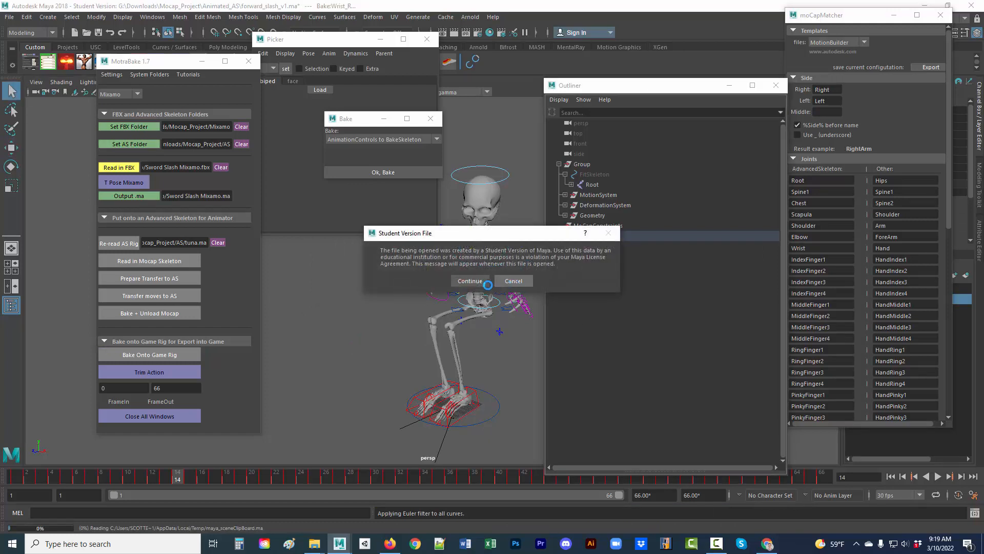
{"action": "left_click", "coordinate": [488, 284]}
{"action": "key", "text": "w"}
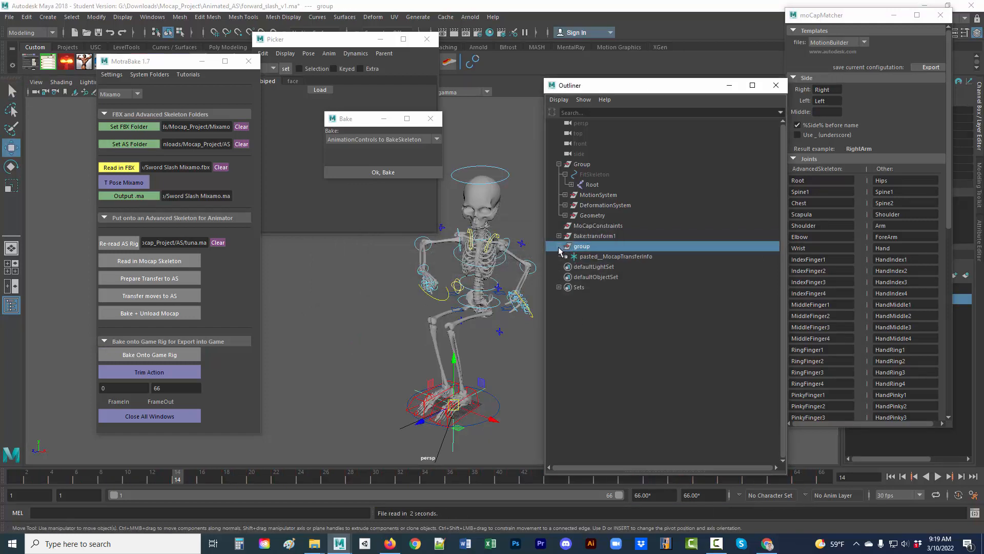
{"action": "left_click", "coordinate": [595, 258]}
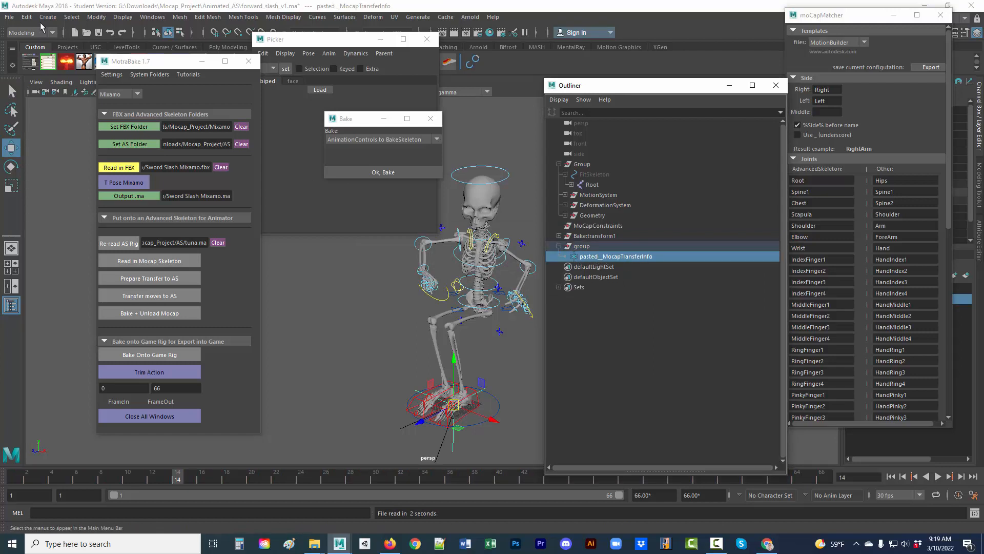
{"action": "left_click", "coordinate": [26, 17]}
{"action": "left_click", "coordinate": [65, 256]}
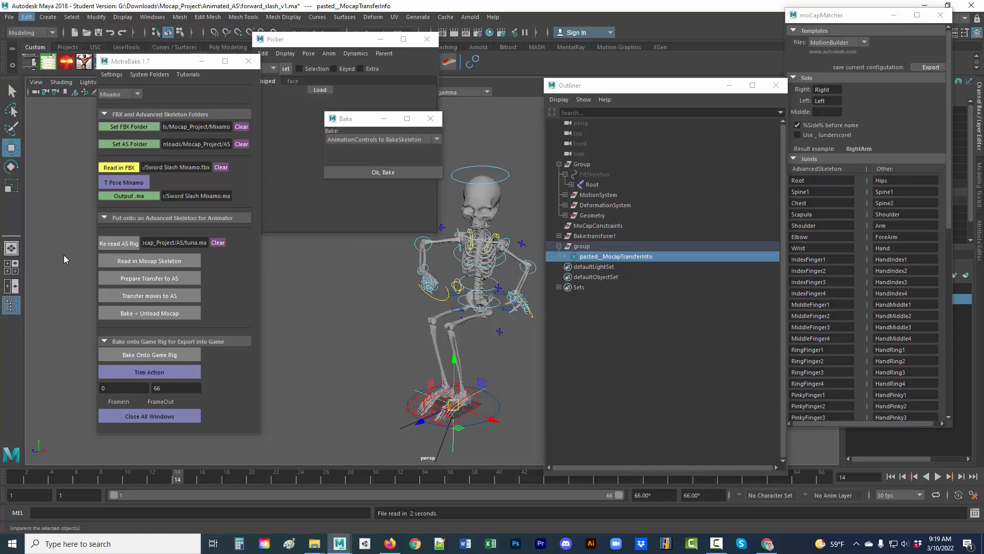
{"action": "left_click", "coordinate": [591, 248]}
{"action": "key", "text": "Delete"}
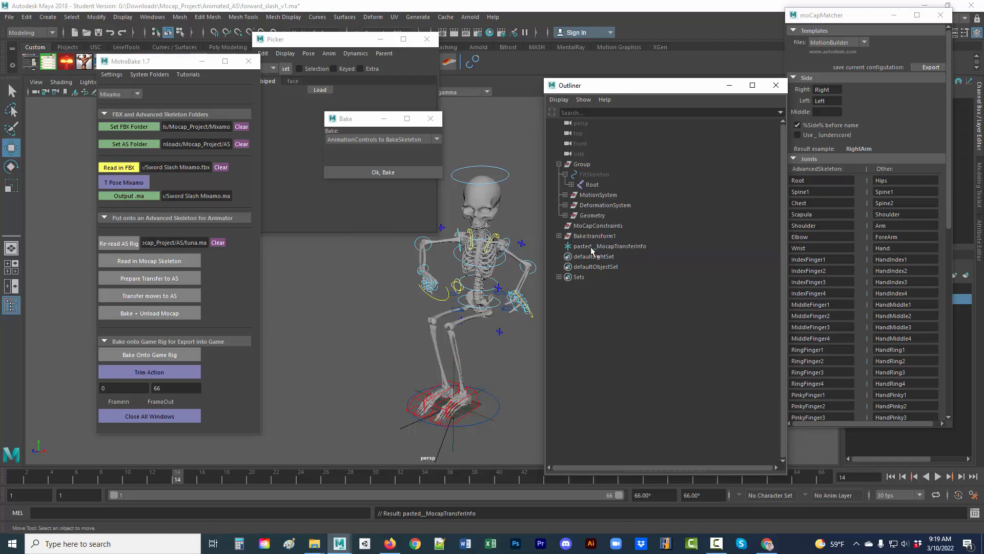
Rename the pasted locator to MocapTransferInfo and shift the Outliner window aside.
{"action": "double_click", "coordinate": [597, 247]}
{"action": "left_click", "coordinate": [598, 247]}
{"action": "key", "text": "BackSpace"}
{"action": "key", "text": "BackSpace"}
{"action": "key", "text": "BackSpace"}
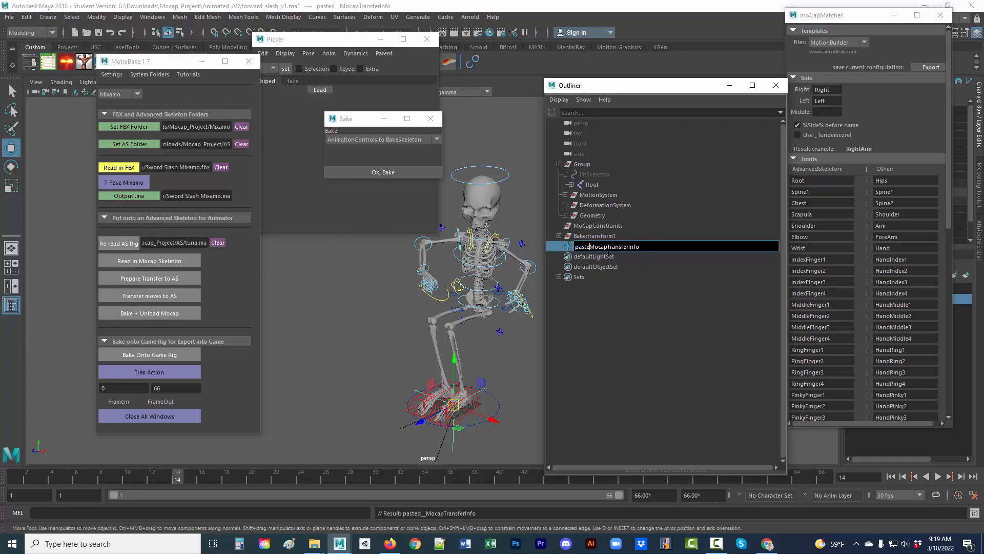
{"action": "key", "text": "BackSpace"}
{"action": "key", "text": "BackSpace"}
{"action": "key", "text": "BackSpace"}
{"action": "key", "text": "BackSpace"}
{"action": "key", "text": "BackSpace"}
{"action": "key", "text": "Return"}
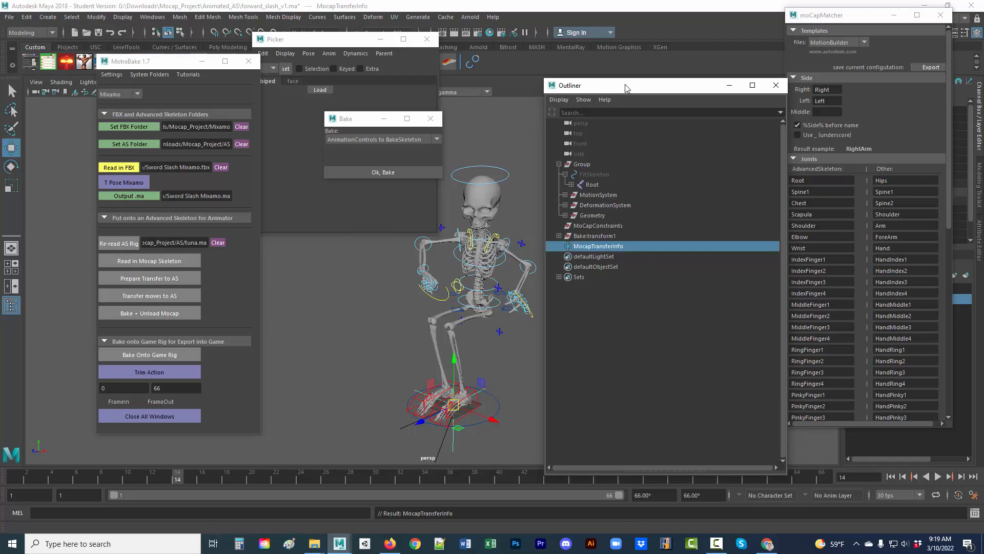
{"action": "left_click_drag", "start_coordinate": [625, 84], "coordinate": [532, 91]}
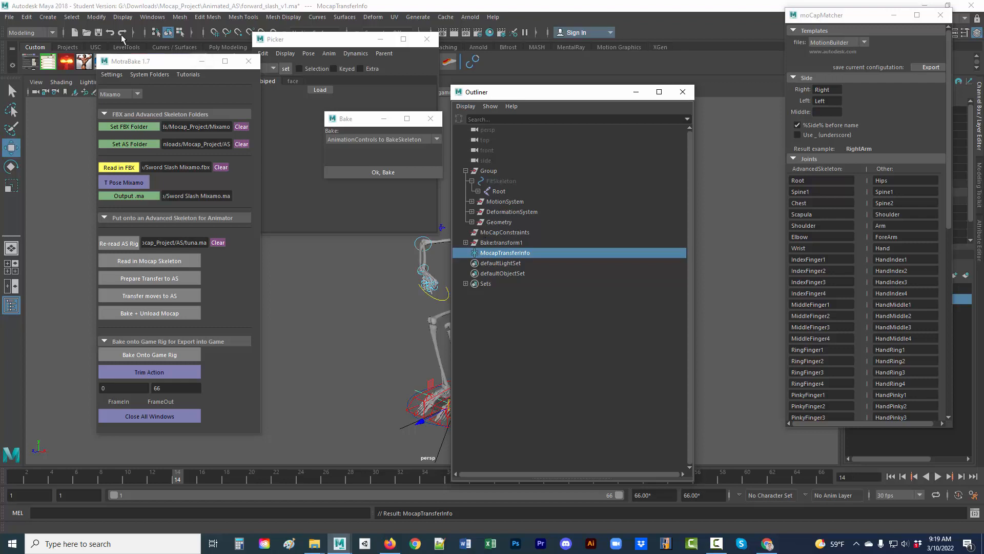
Create a new locator in the scene, close the moCapMatcher window, and clear the selection.
{"action": "left_click", "coordinate": [47, 17]}
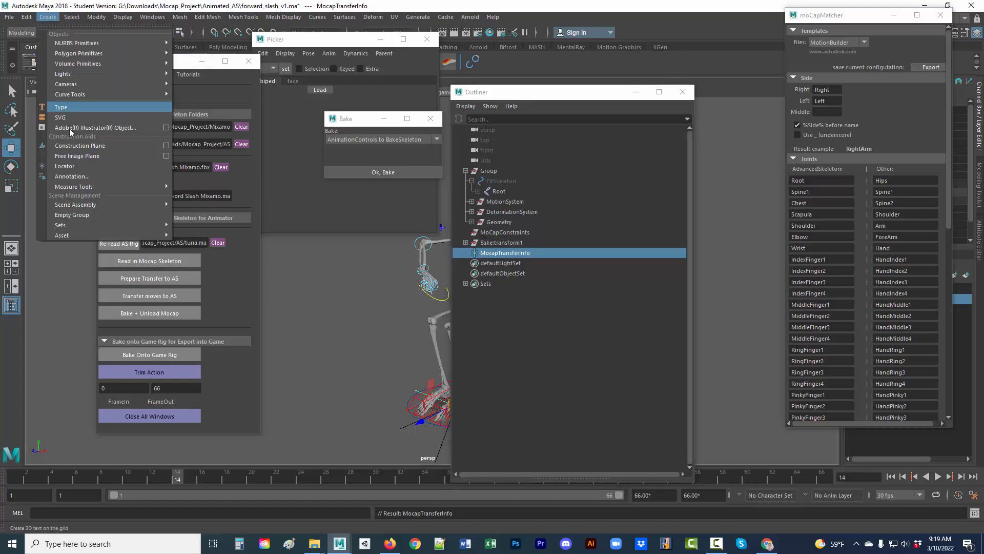
{"action": "left_click", "coordinate": [91, 165]}
{"action": "left_click", "coordinate": [499, 252]}
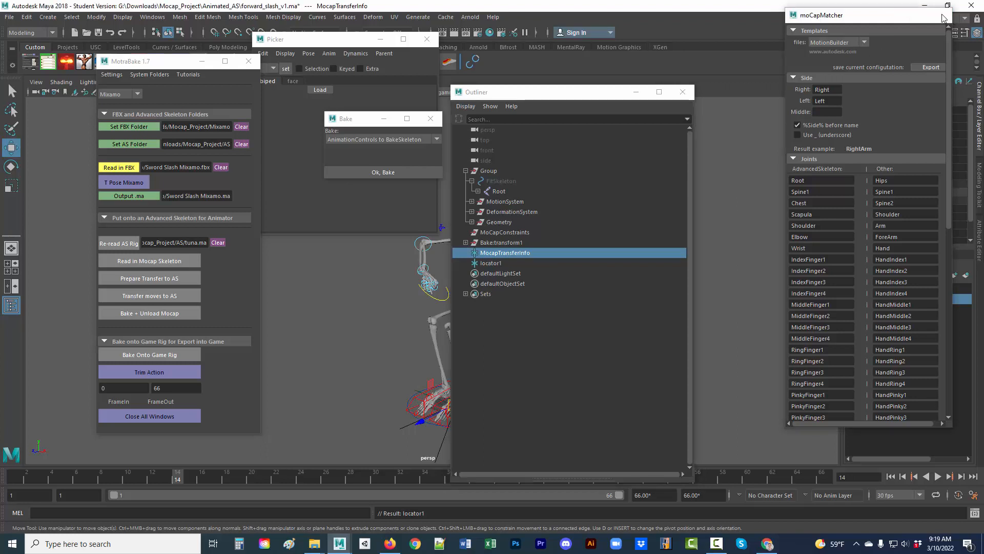
{"action": "left_click", "coordinate": [940, 15]}
{"action": "left_click", "coordinate": [513, 322]}
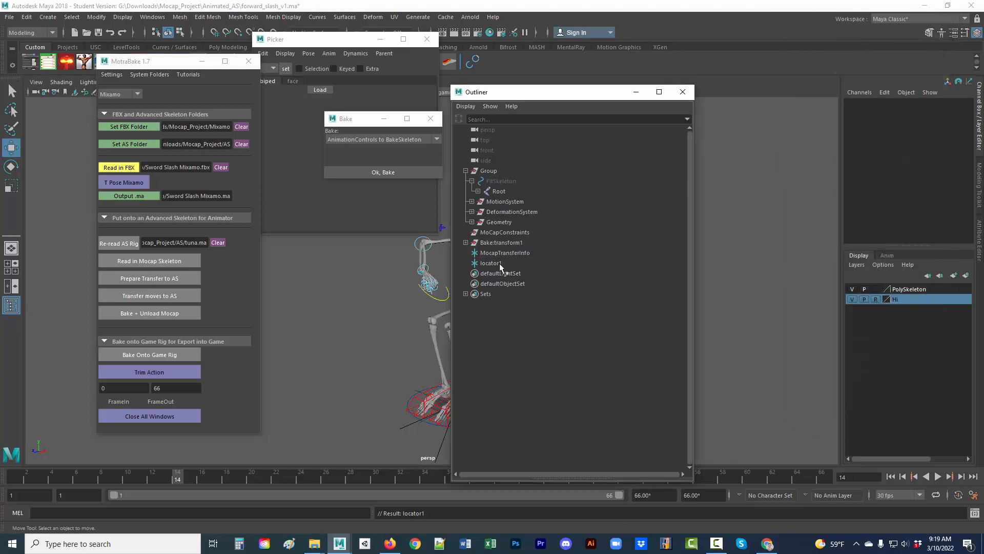
Examine MocapTransferInfo's shape and transform attributes in the Attribute Editor, and select the full list of names in its transform Notes.
{"action": "left_click", "coordinate": [502, 253]}
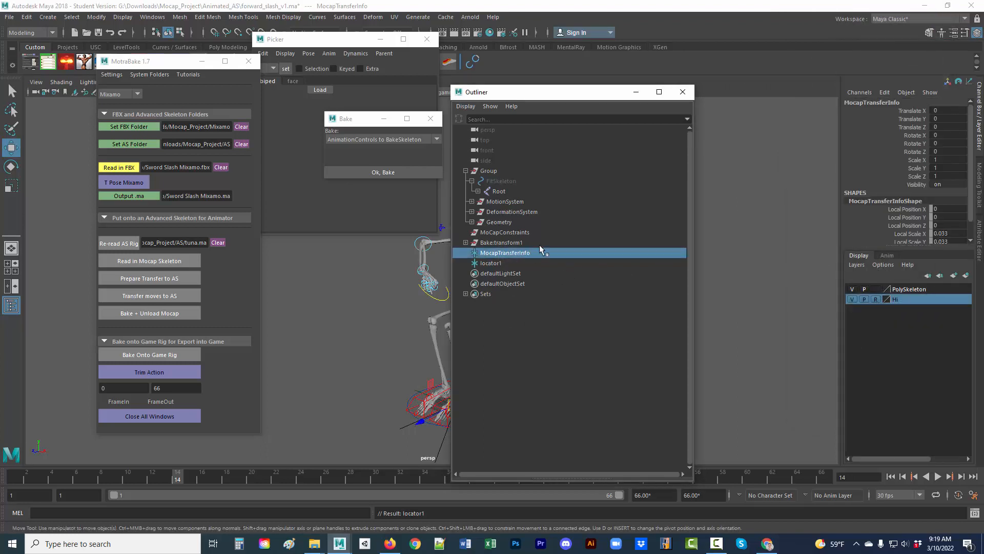
{"action": "left_click", "coordinate": [955, 31]}
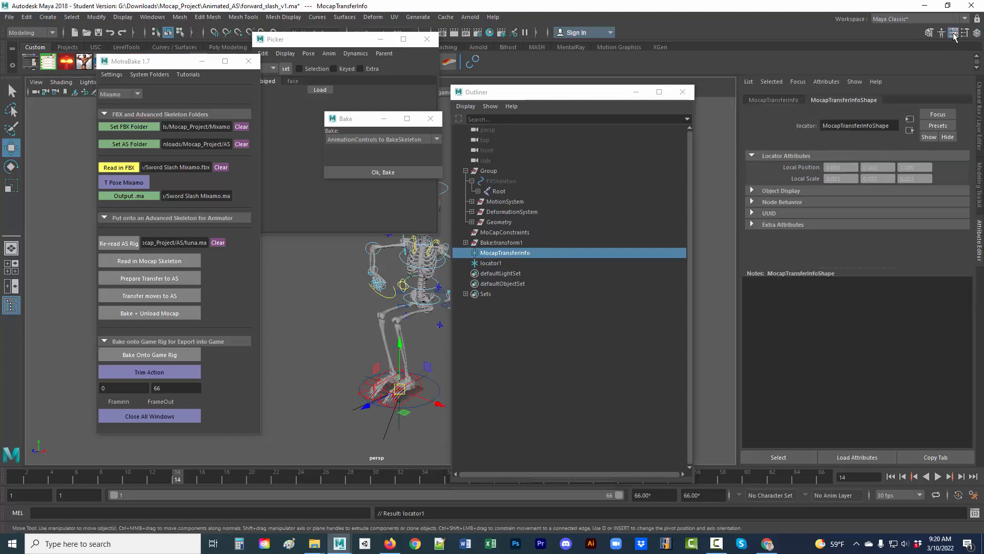
{"action": "left_click", "coordinate": [779, 100]}
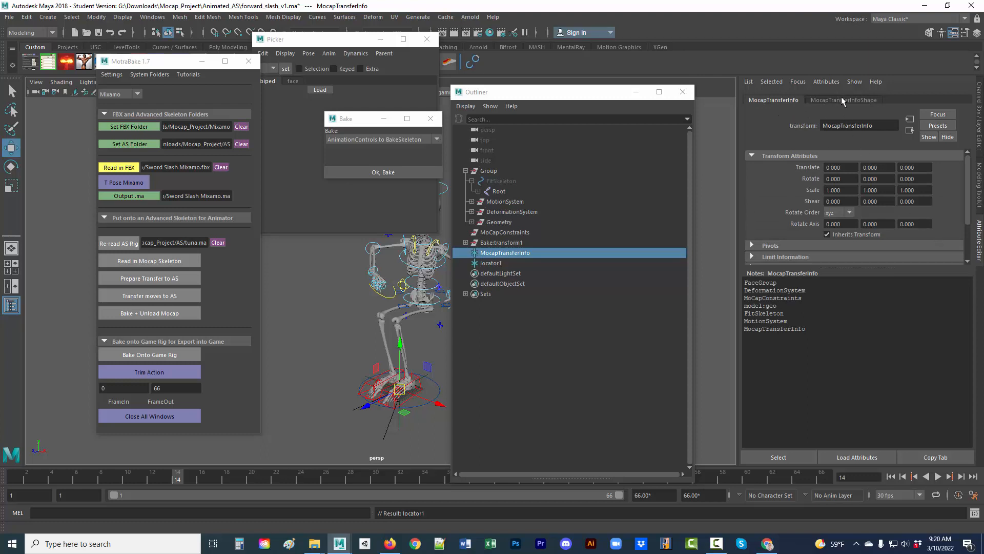
{"action": "left_click", "coordinate": [843, 100]}
{"action": "left_click", "coordinate": [777, 100]}
{"action": "left_click_drag", "start_coordinate": [815, 330], "coordinate": [738, 285]}
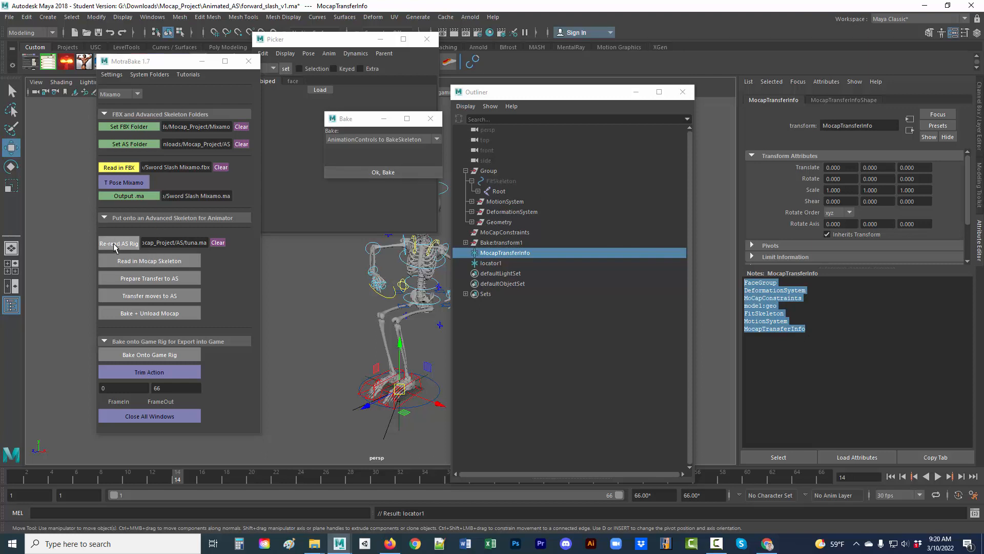
Close the Bake, Picker and Outliner windows, and re-read the Advanced Skeleton rig tuna.ma.
{"action": "left_click", "coordinate": [430, 119]}
{"action": "left_click", "coordinate": [427, 39]}
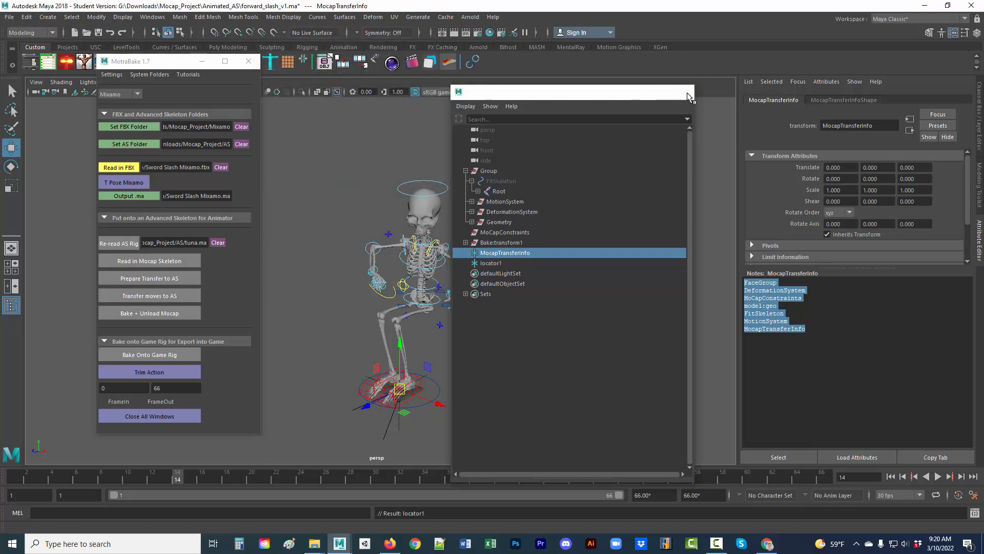
{"action": "left_click", "coordinate": [683, 92]}
{"action": "left_click", "coordinate": [666, 202]}
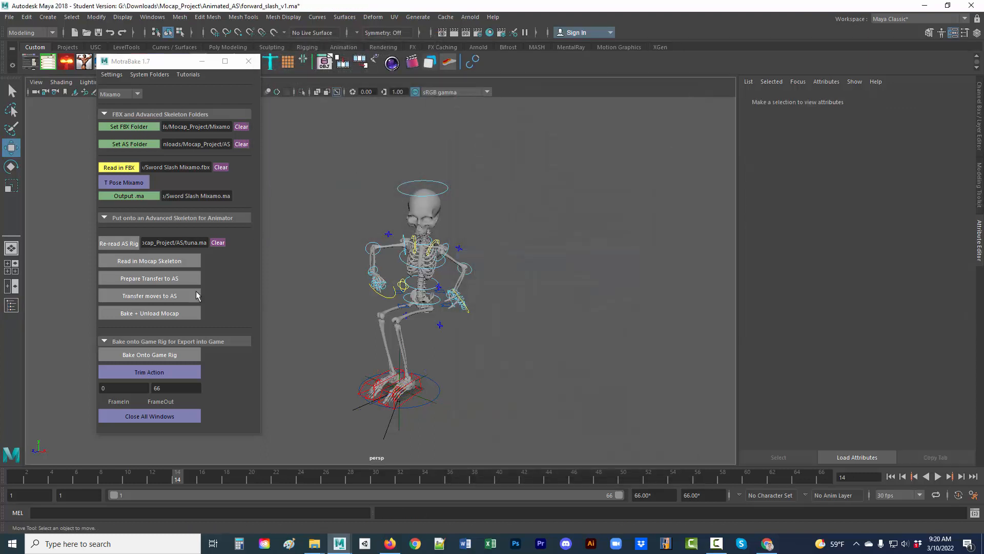
{"action": "left_click", "coordinate": [125, 244]}
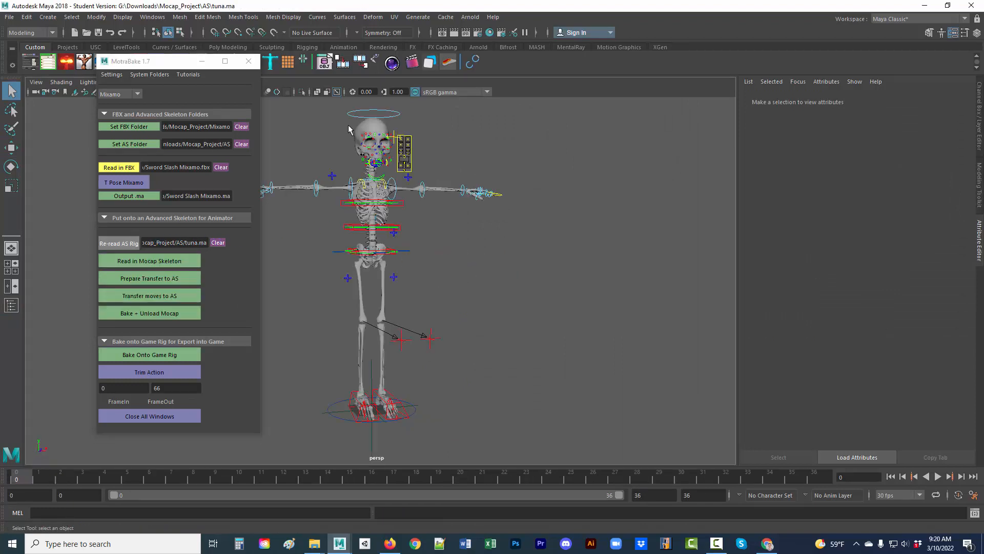
Open the Outliner and examine the transform Notes of MocapTransferInfo in the reloaded rig.
{"action": "left_click", "coordinate": [152, 17]}
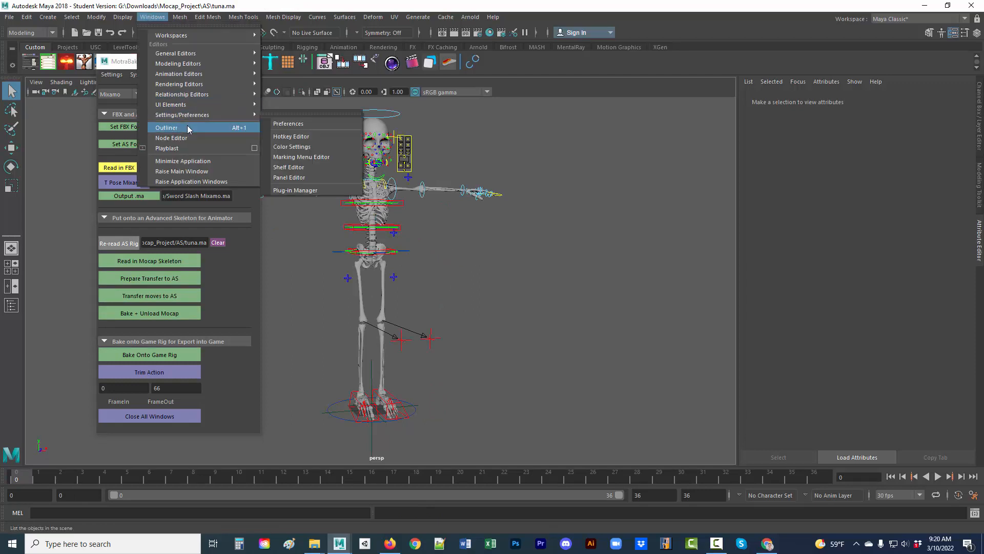
{"action": "left_click", "coordinate": [180, 128]}
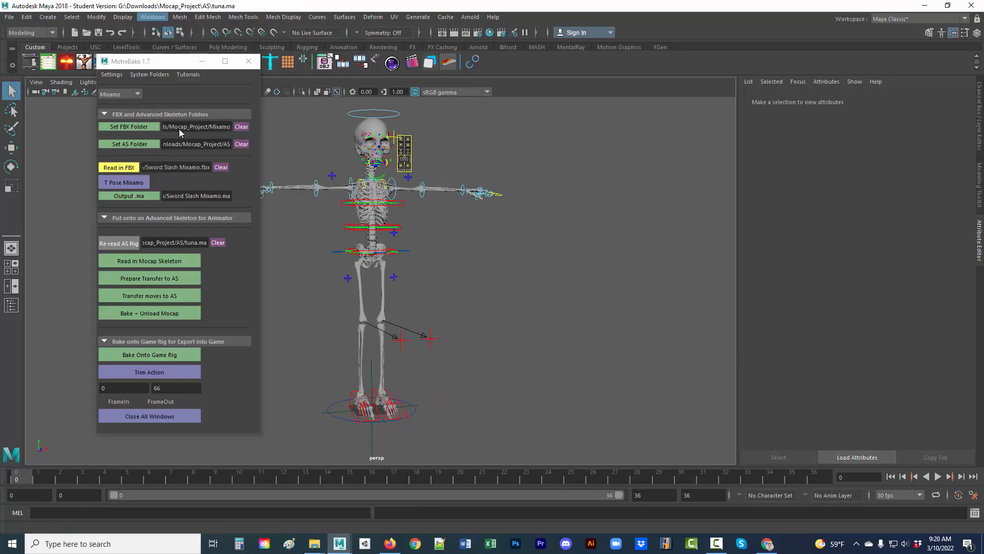
{"action": "left_click", "coordinate": [512, 182]}
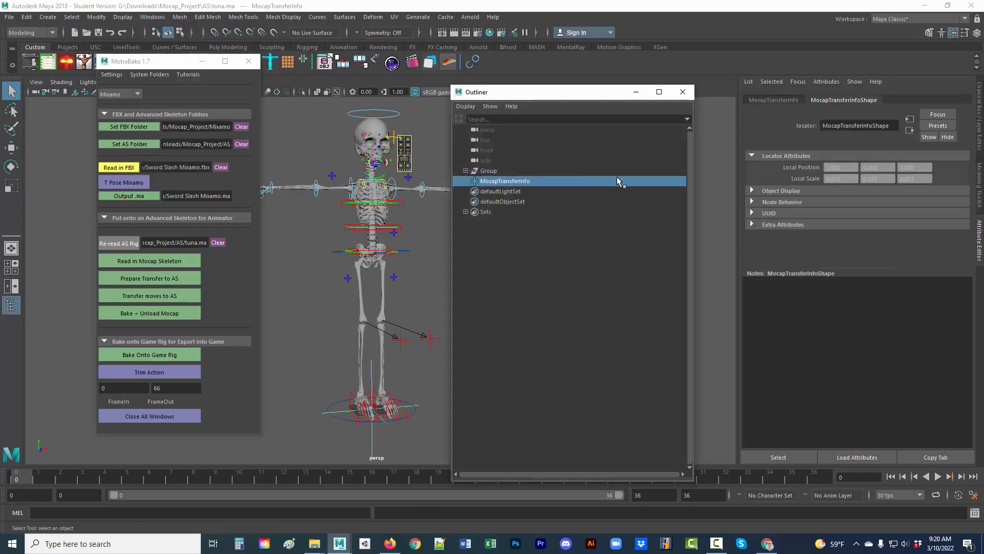
{"action": "left_click", "coordinate": [787, 101]}
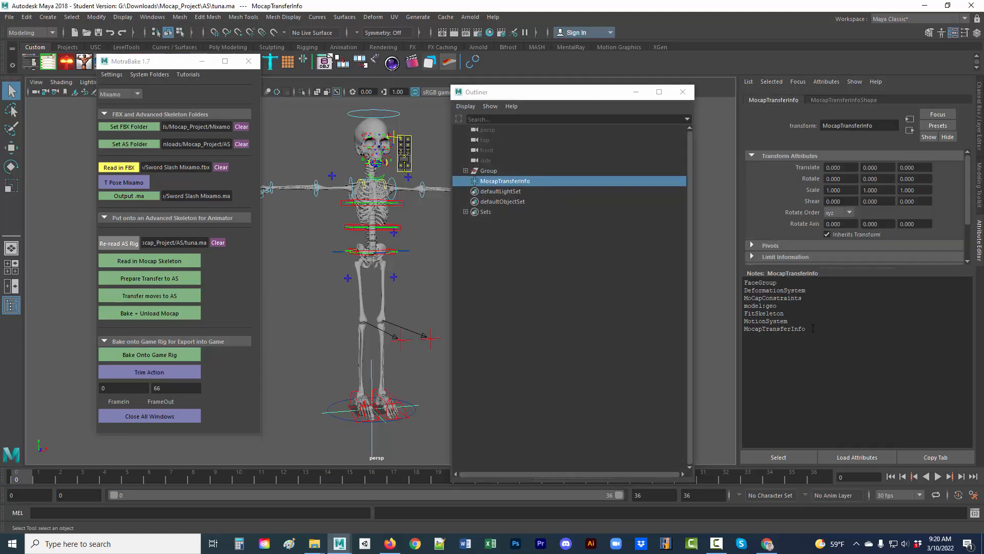
Read in the Sword Slash Mixamo mocap skeleton, accepting the student version notice, and prepare the transfer to AS.
{"action": "left_click", "coordinate": [173, 262]}
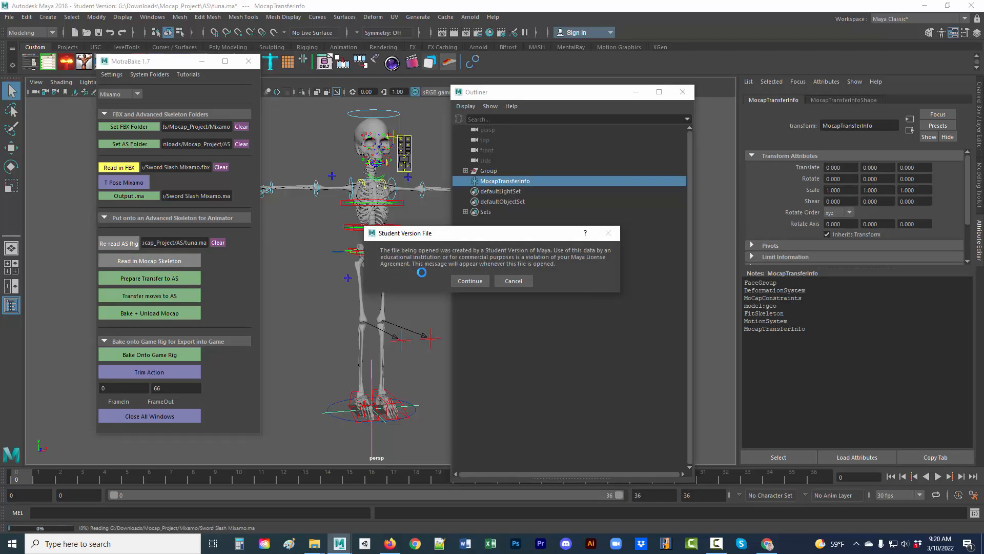
{"action": "left_click", "coordinate": [461, 280]}
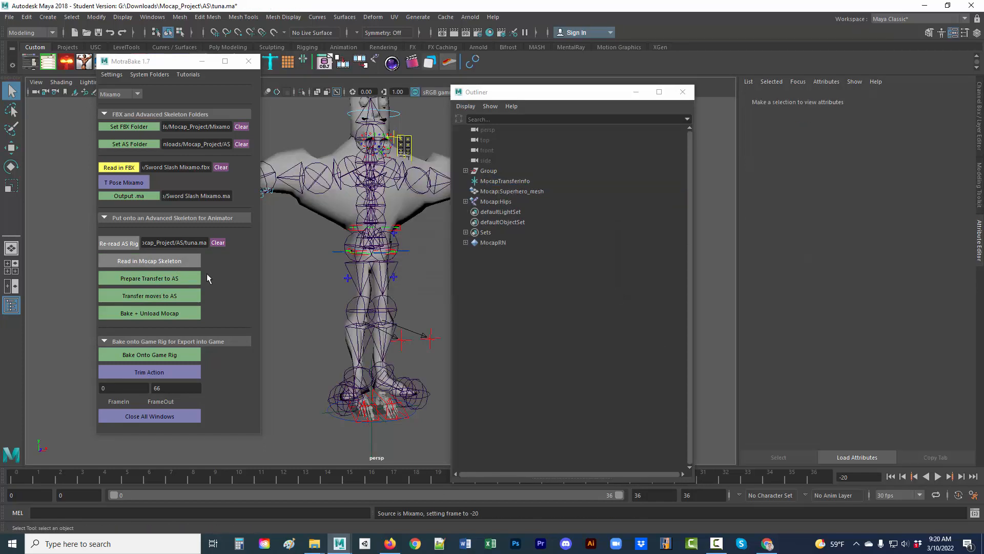
{"action": "left_click", "coordinate": [170, 278]}
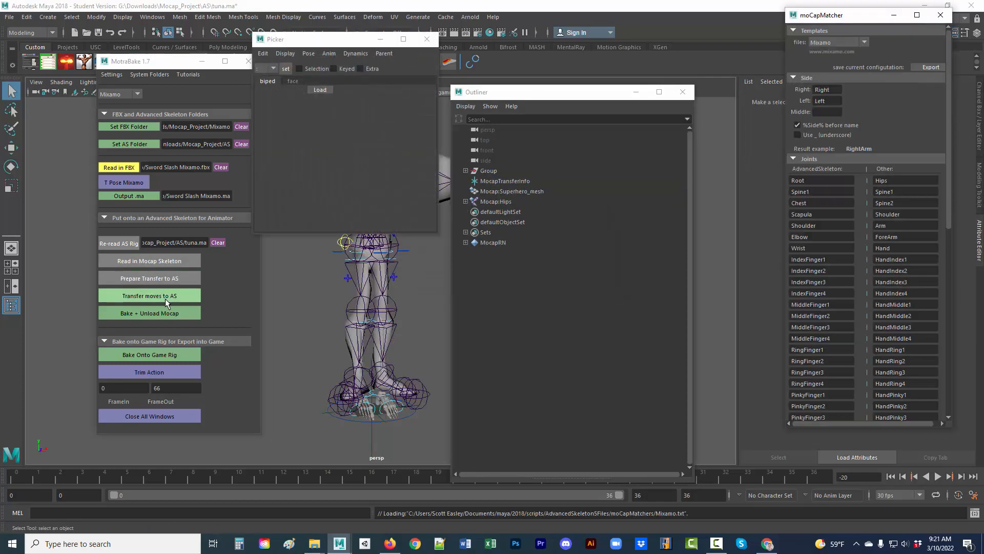
Transfer the mocap moves to the Advanced Skeleton, bake and unload the mocap, and bake the character onto the game rig.
{"action": "left_click", "coordinate": [166, 296]}
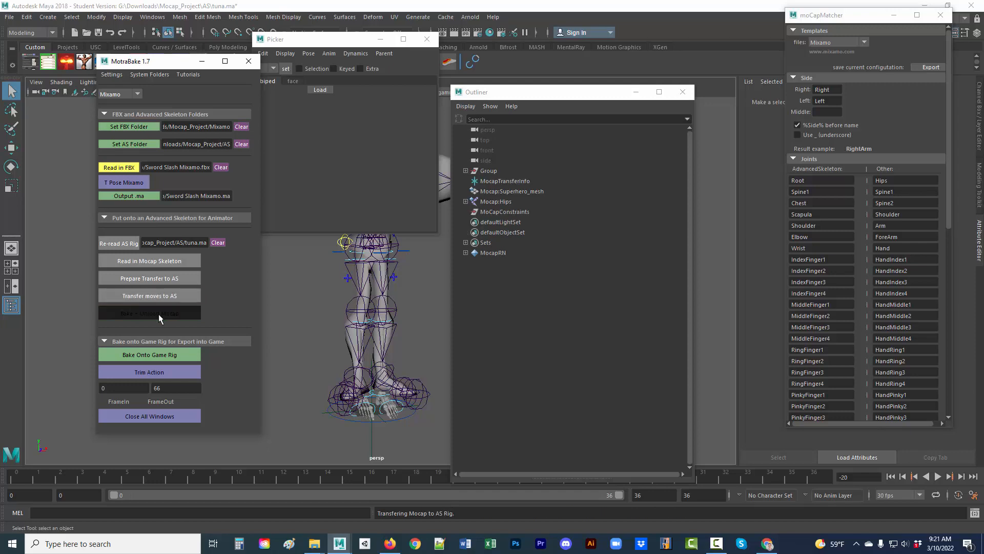
{"action": "left_click", "coordinate": [158, 314]}
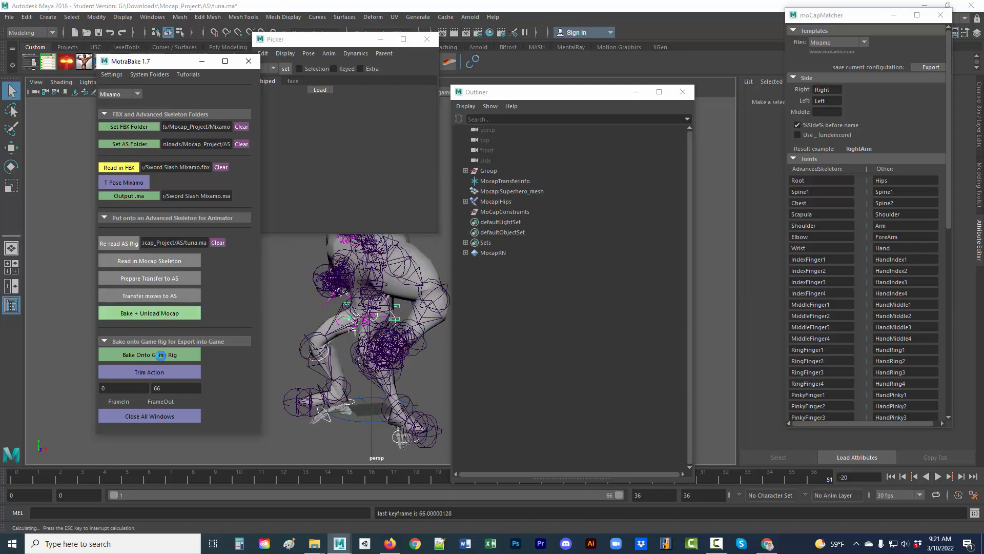
{"action": "left_click", "coordinate": [161, 355]}
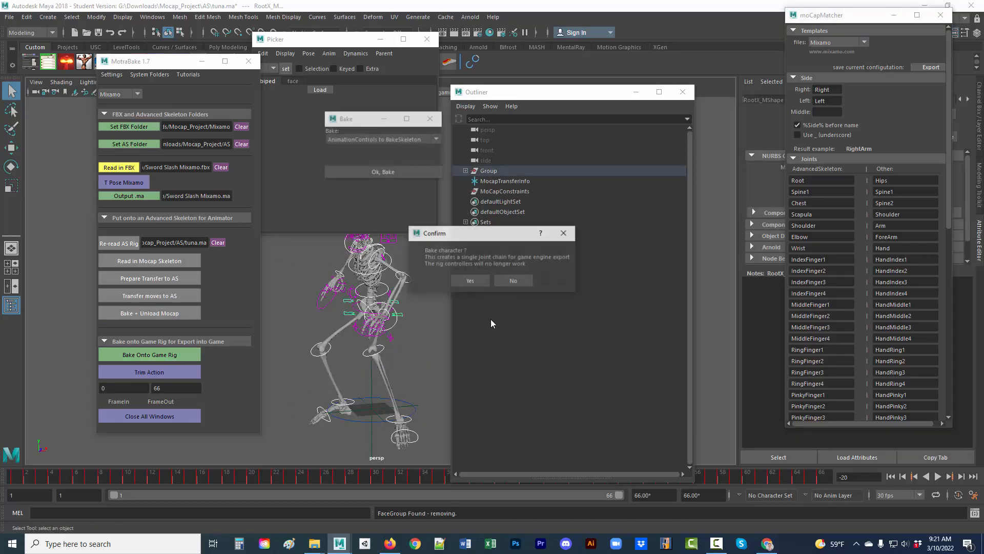
{"action": "left_click", "coordinate": [470, 280]}
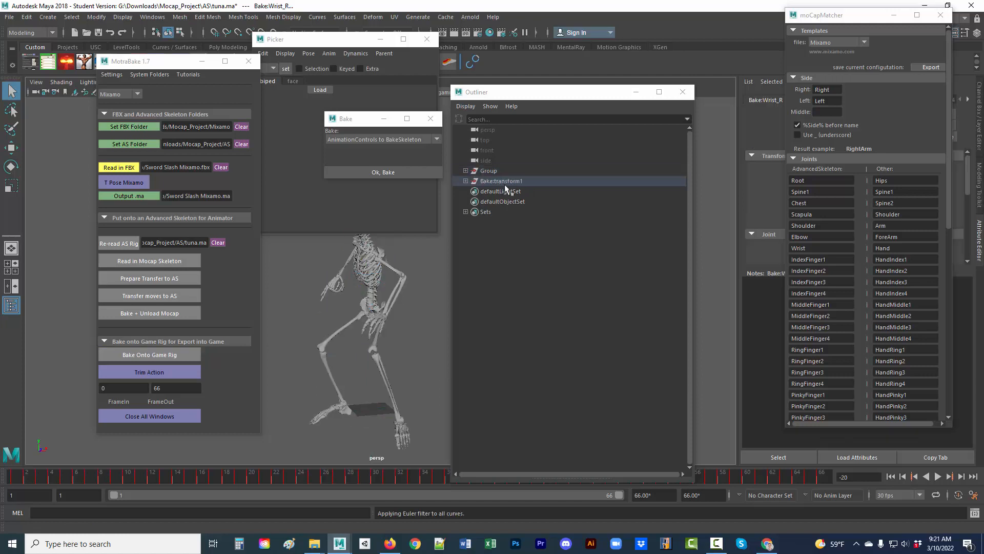
Expand the full Bake:Root_M joint hierarchy under Bake:transform1 and examine the baked joints, including the eyelid and eyebrow joints.
{"action": "left_click", "coordinate": [466, 181]}
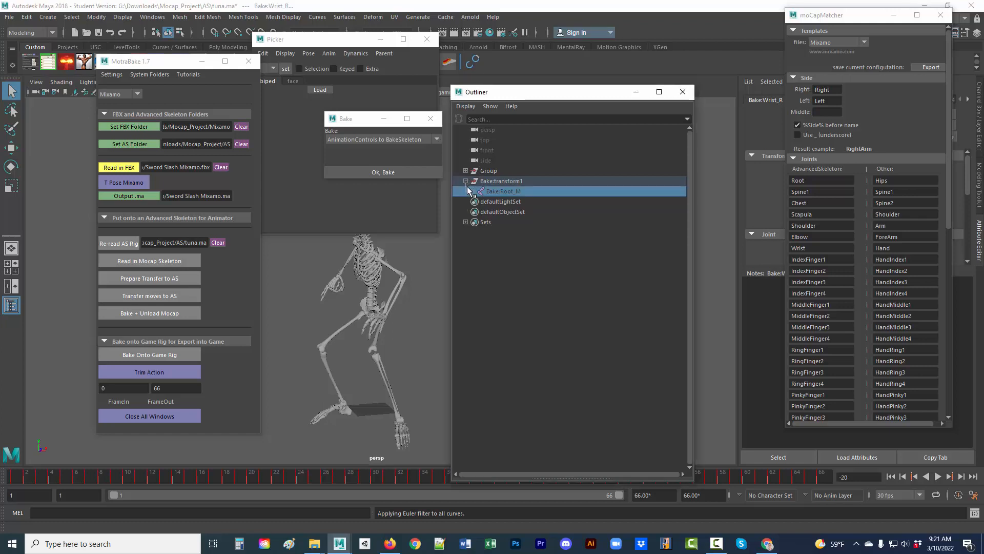
{"action": "left_click", "coordinate": [473, 191]}
{"action": "left_click", "coordinate": [472, 191]}
{"action": "left_click", "coordinate": [472, 192], "text": "shift"}
{"action": "scroll", "coordinate": [564, 334], "scroll_direction": "down", "scroll_amount": 5}
{"action": "scroll", "coordinate": [564, 333], "scroll_direction": "down", "scroll_amount": 20}
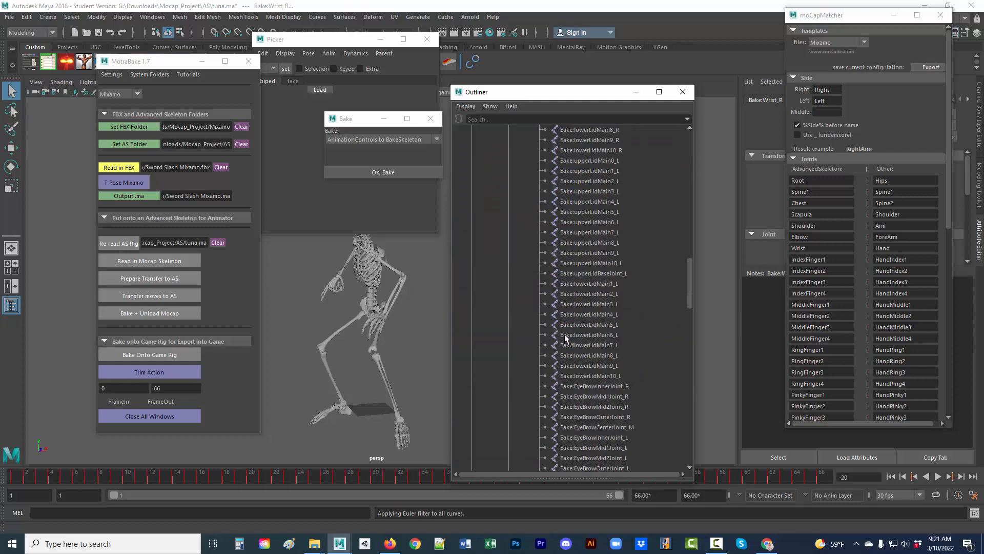
{"action": "scroll", "coordinate": [565, 334], "scroll_direction": "up", "scroll_amount": 14}
{"action": "scroll", "coordinate": [564, 334], "scroll_direction": "up", "scroll_amount": 20}
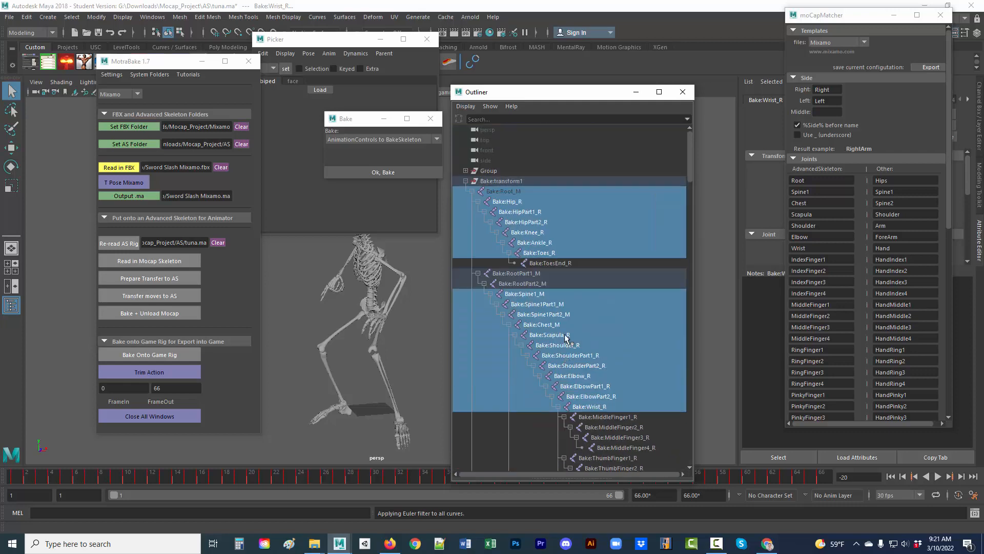
Select model:geo in the Geometry group and close the Bake, Picker, MotraBake and moCapMatcher windows.
{"action": "left_click", "coordinate": [465, 170]}
{"action": "left_click", "coordinate": [472, 181]}
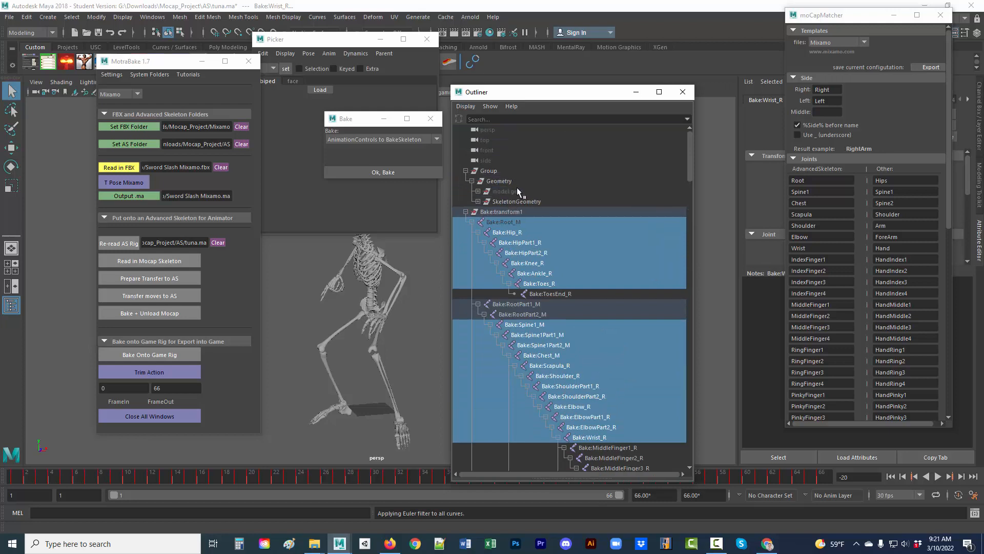
{"action": "left_click", "coordinate": [521, 192]}
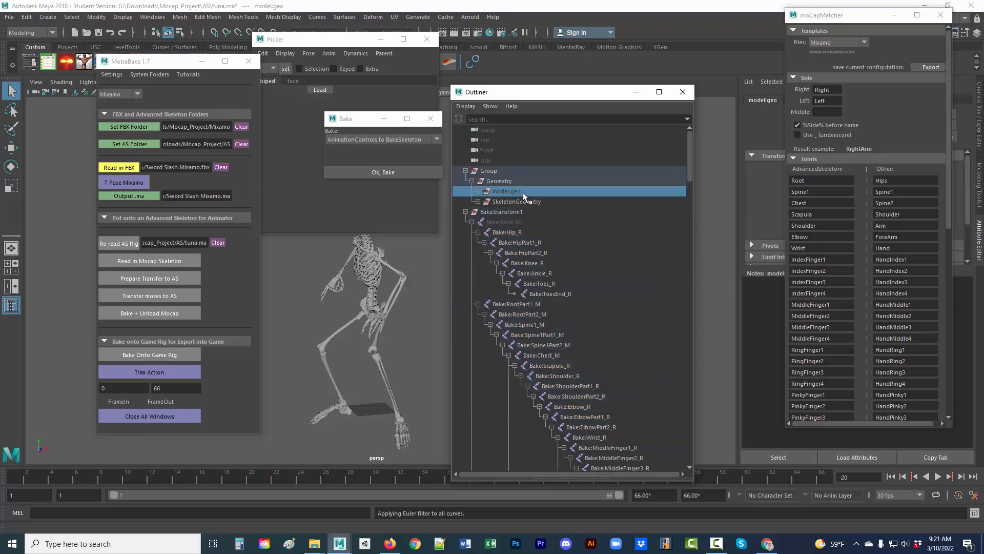
{"action": "left_click", "coordinate": [430, 118]}
{"action": "left_click", "coordinate": [427, 39]}
{"action": "left_click", "coordinate": [249, 61]}
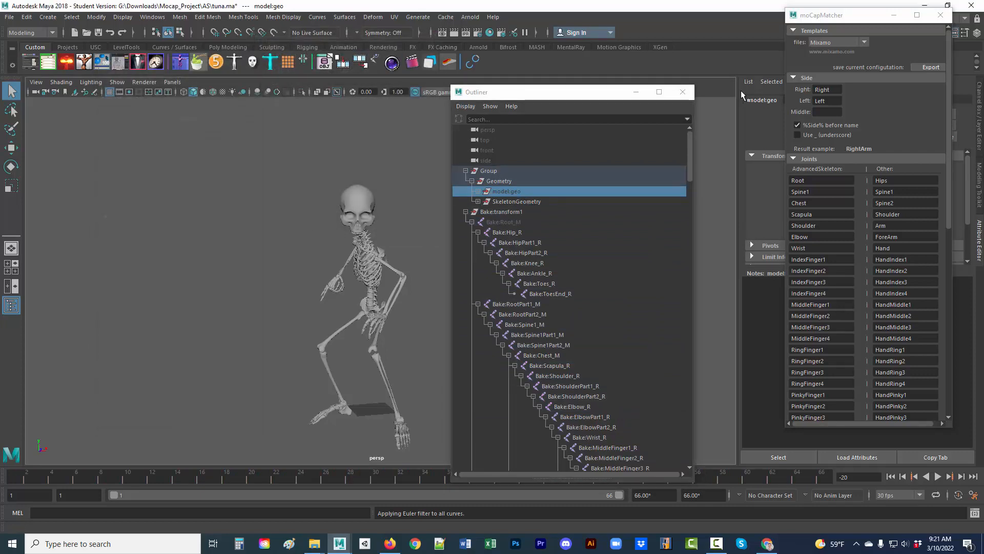
{"action": "left_click", "coordinate": [945, 16]}
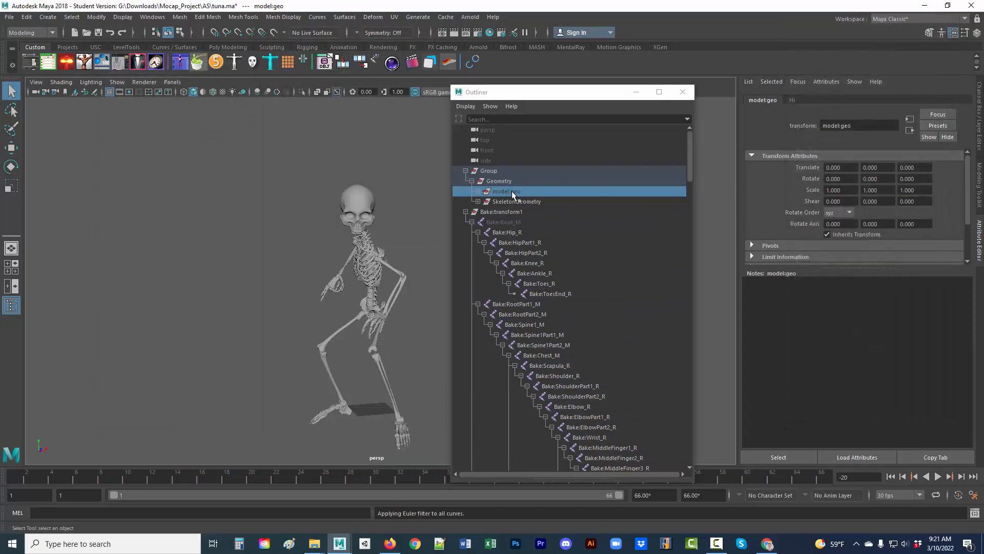
Show the Channel Box and set Visibility to on for model:geo and to off for SkeletonGeometry.
{"action": "left_click", "coordinate": [952, 32]}
{"action": "left_click", "coordinate": [976, 32]}
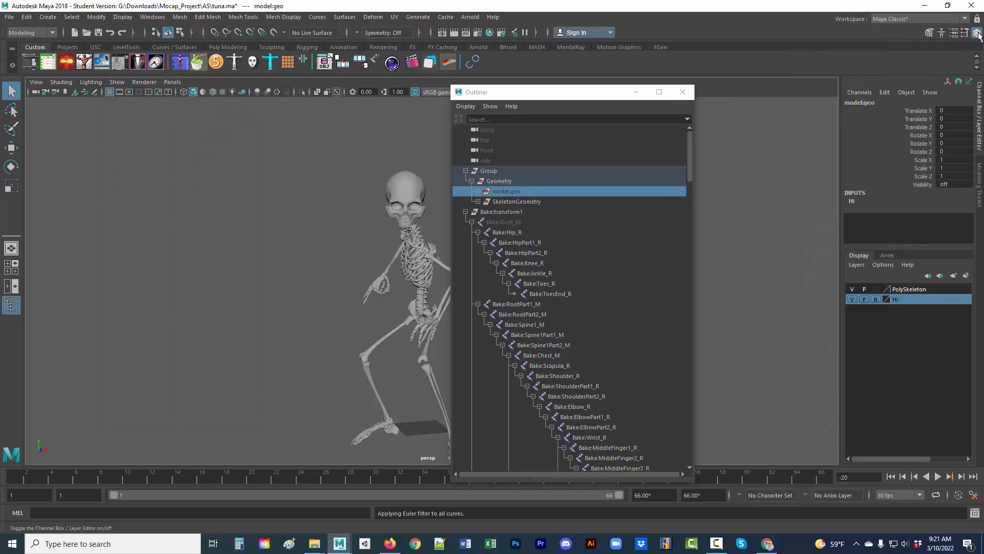
{"action": "left_click", "coordinate": [955, 186]}
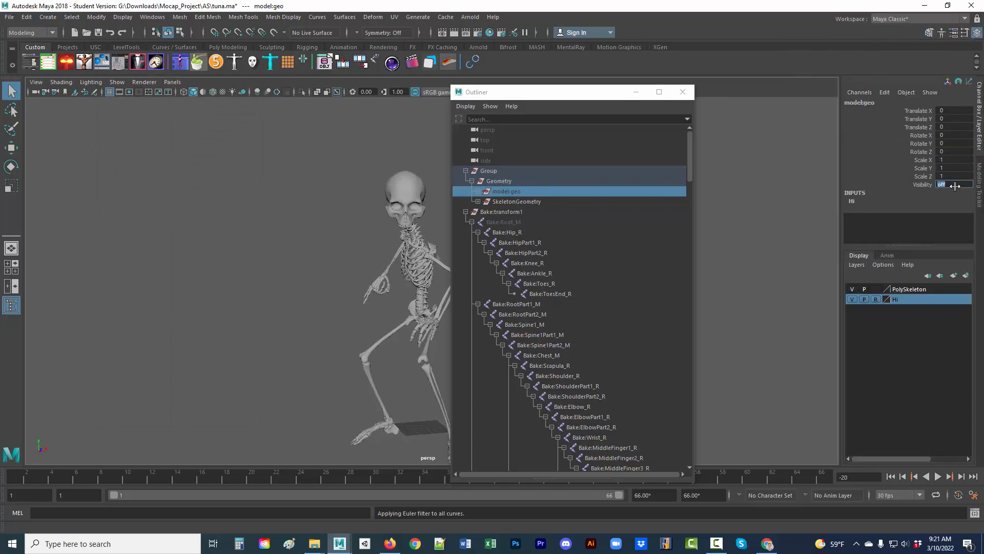
{"action": "key", "text": "Return"}
{"action": "left_click", "coordinate": [489, 202]}
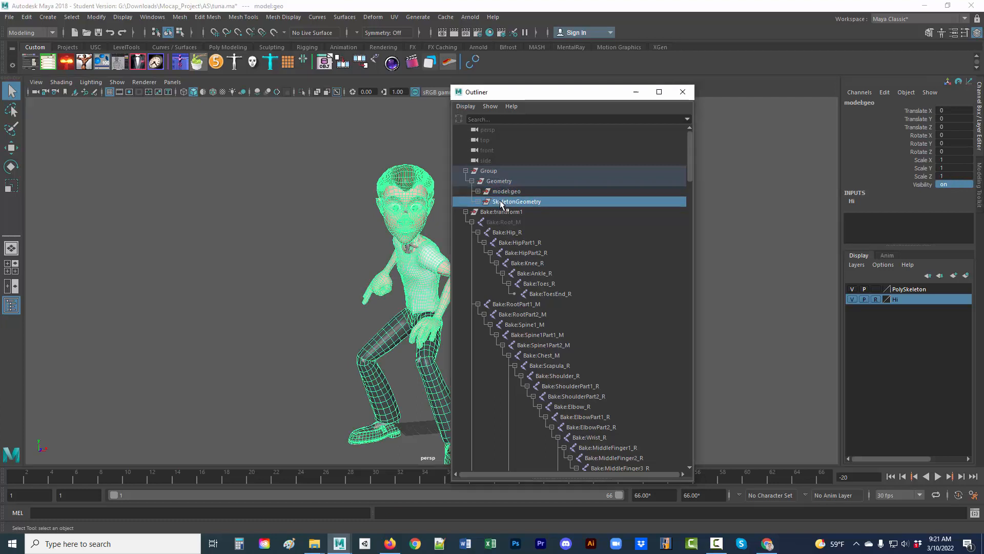
{"action": "left_click", "coordinate": [964, 183]}
{"action": "type", "text": "off"}
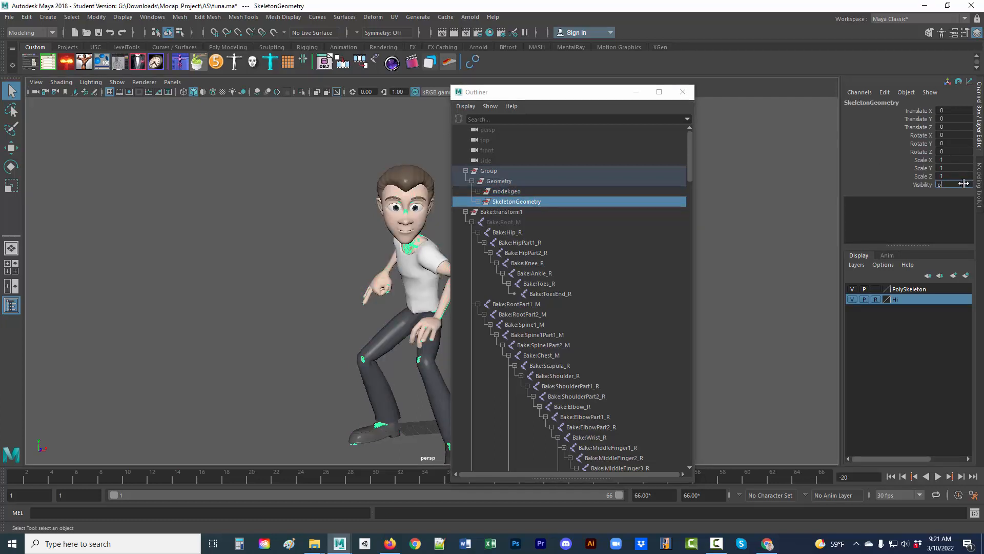
{"action": "key", "text": "Return"}
Play back the baked sword slash animation with the Outliner moved clear of the character, and stop at frame 28.
{"action": "left_click", "coordinate": [937, 476]}
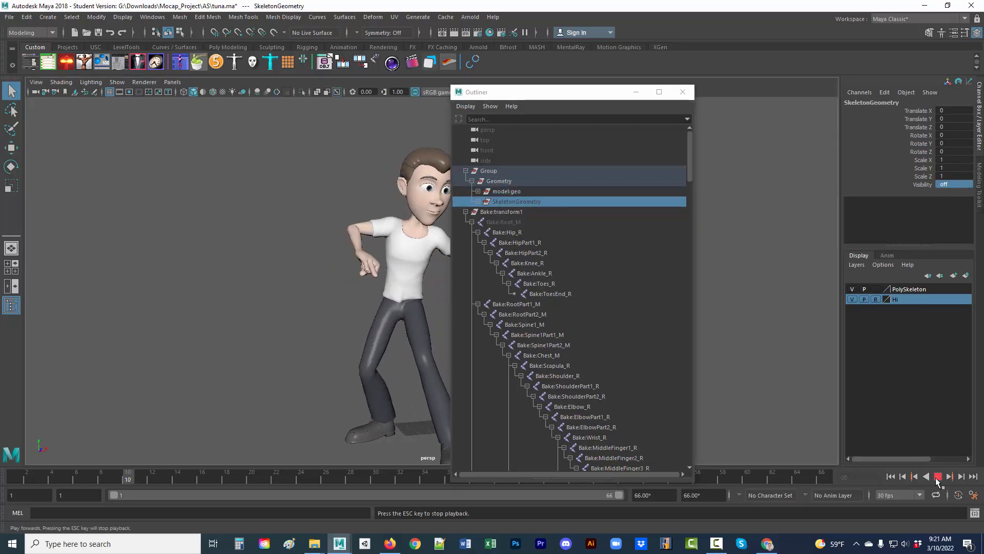
{"action": "left_click_drag", "start_coordinate": [595, 92], "coordinate": [695, 71]}
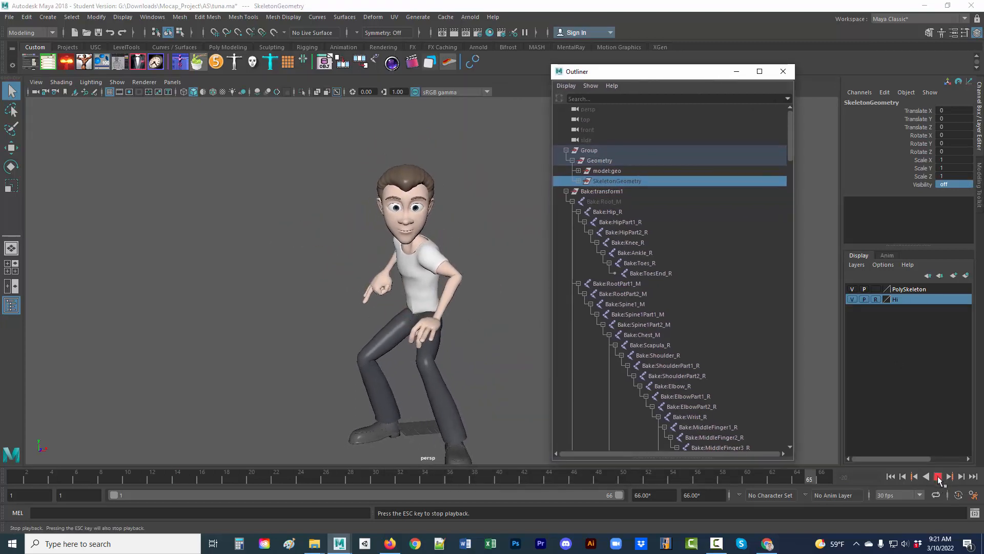
{"action": "left_click", "coordinate": [938, 477]}
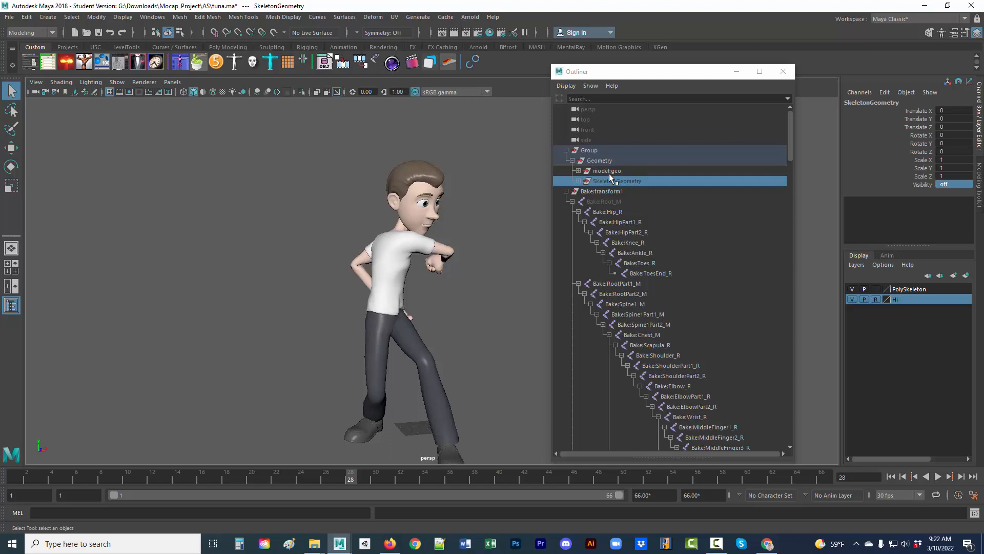
Examine the baked Neck_M, HeadEnd_M and FaceJoint_M joints in the Outliner, close it and clear the selection.
{"action": "scroll", "coordinate": [667, 322], "scroll_direction": "down", "scroll_amount": 20}
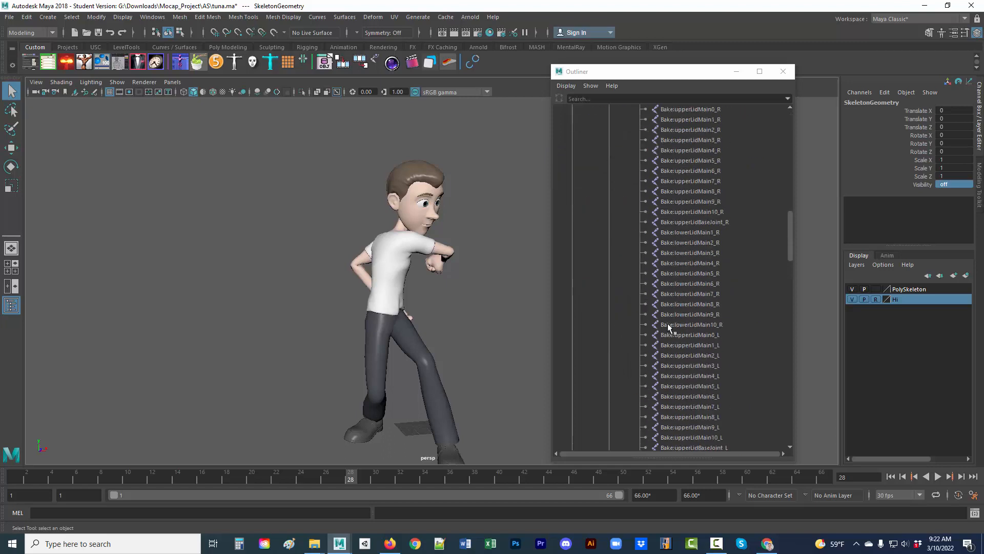
{"action": "scroll", "coordinate": [667, 323], "scroll_direction": "up", "scroll_amount": 15}
{"action": "left_click", "coordinate": [647, 313]}
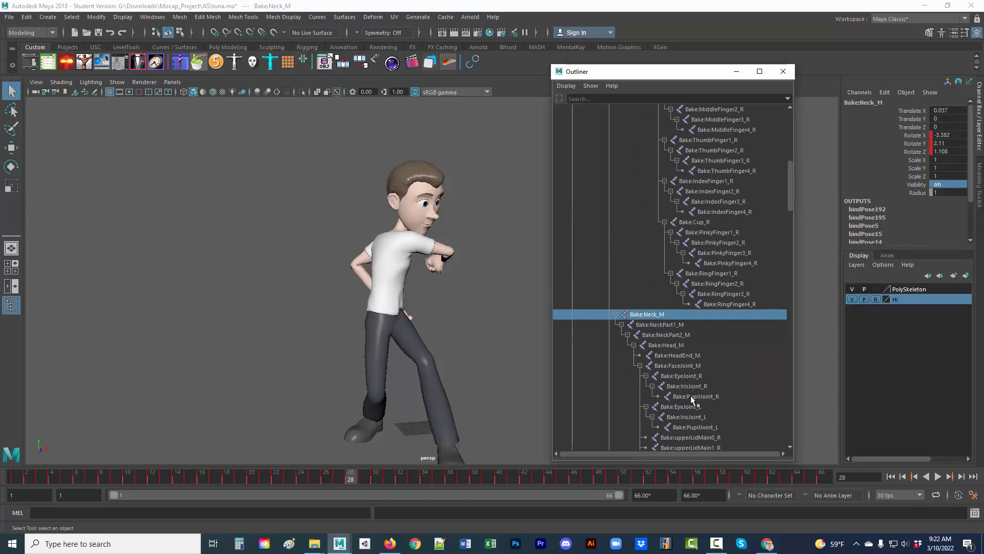
{"action": "left_click", "coordinate": [681, 349]}
{"action": "left_click", "coordinate": [681, 356]}
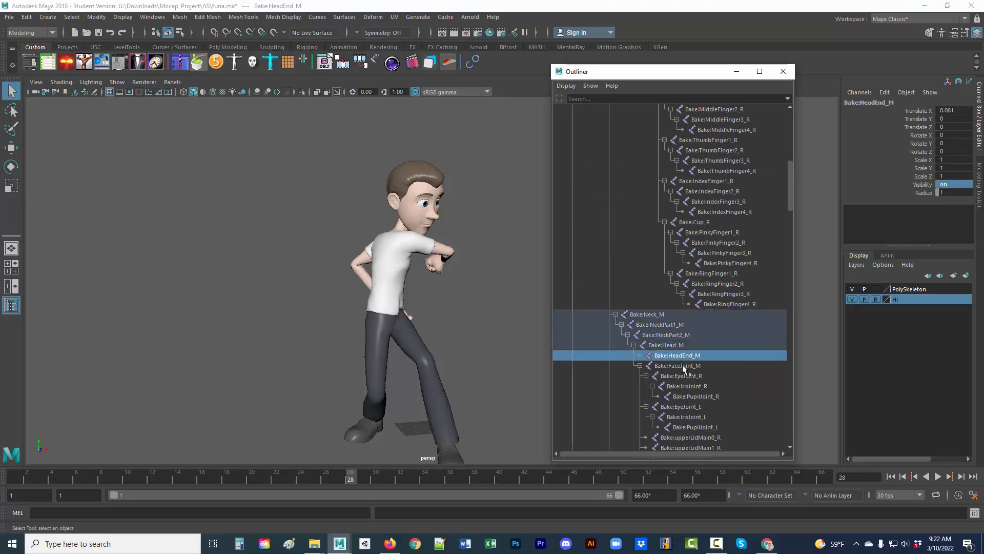
{"action": "left_click", "coordinate": [681, 365]}
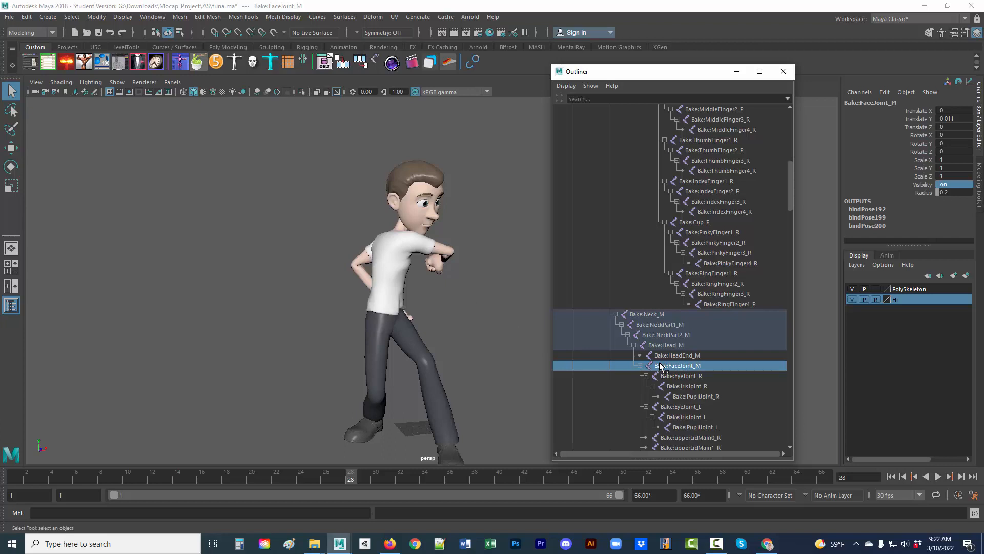
{"action": "left_click", "coordinate": [783, 71]}
{"action": "left_click", "coordinate": [687, 213]}
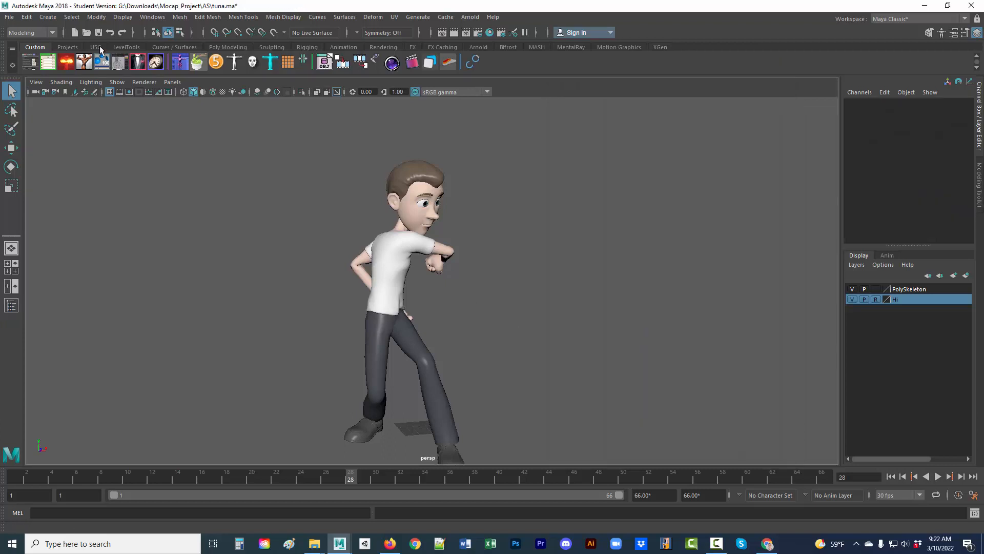
Reopen MotraBake, read in the saved settings and switch the mocap source to YunboAI.
{"action": "left_click", "coordinate": [180, 62]}
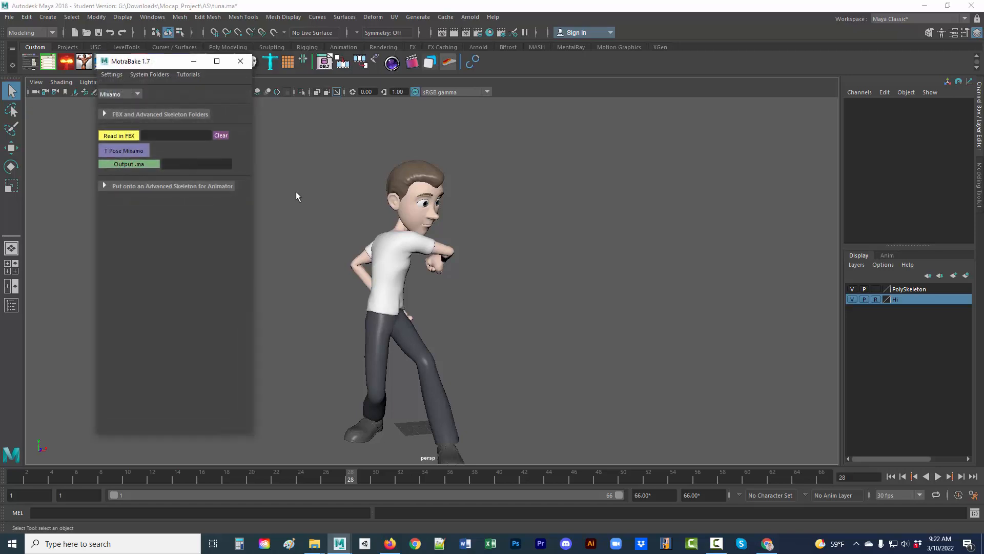
{"action": "left_click", "coordinate": [111, 75]}
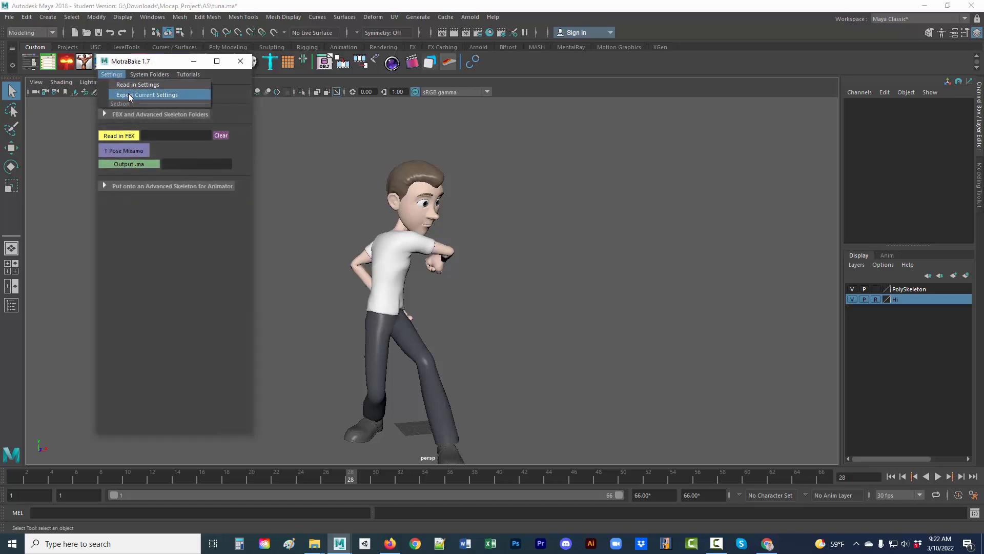
{"action": "left_click", "coordinate": [143, 85]}
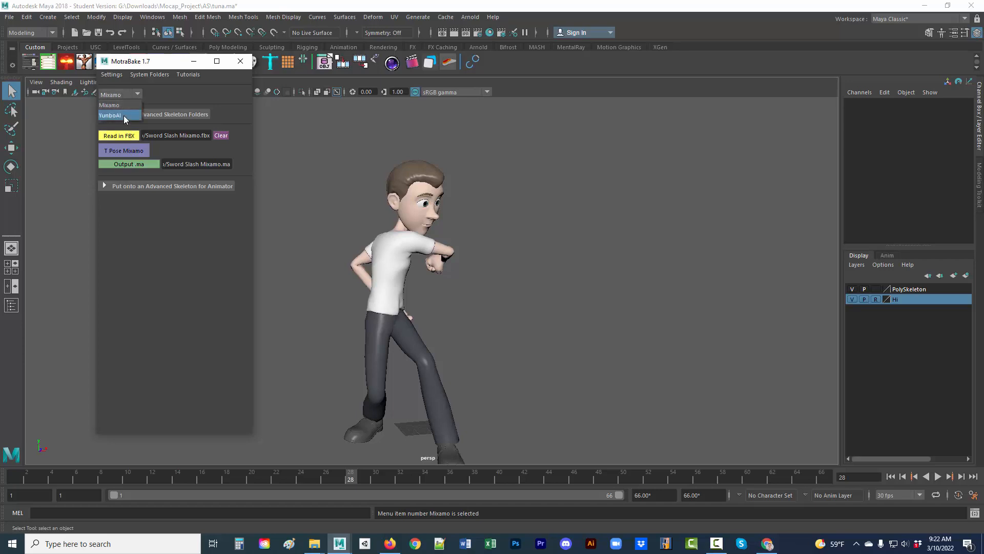
{"action": "left_click", "coordinate": [124, 115]}
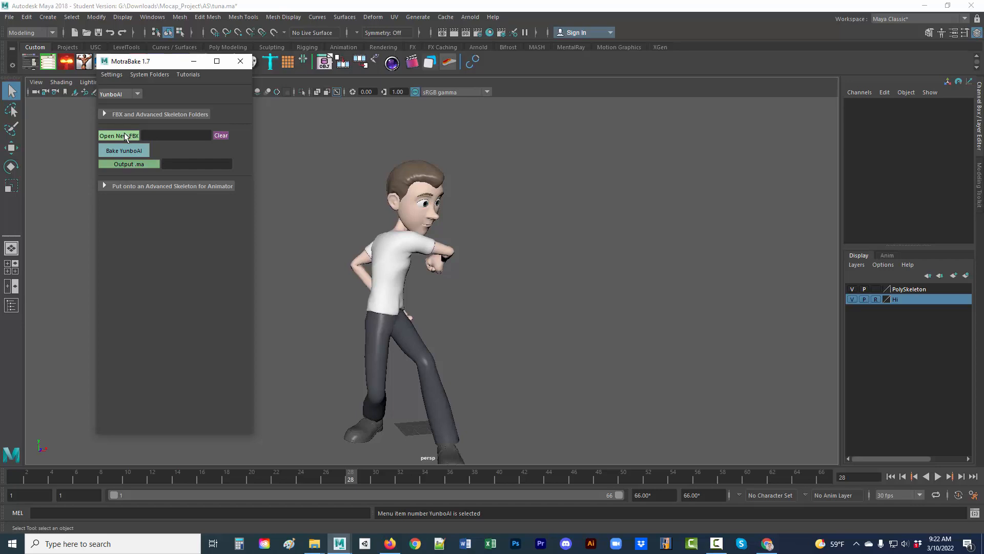
Clear the MotraBake FBX folder and set it to the yunboAI folder in Mocap_Project.
{"action": "left_click", "coordinate": [104, 113]}
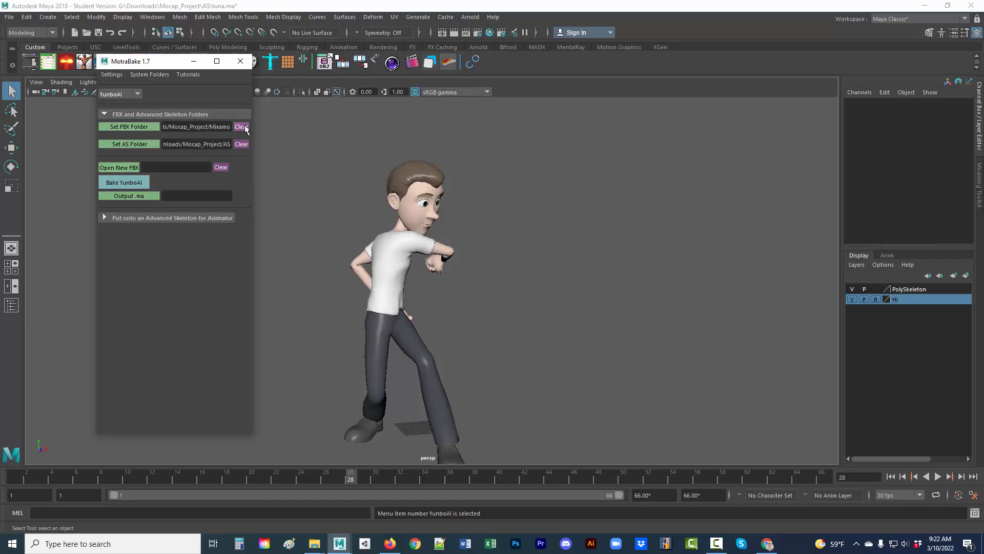
{"action": "left_click", "coordinate": [244, 127]}
{"action": "left_click", "coordinate": [128, 127]}
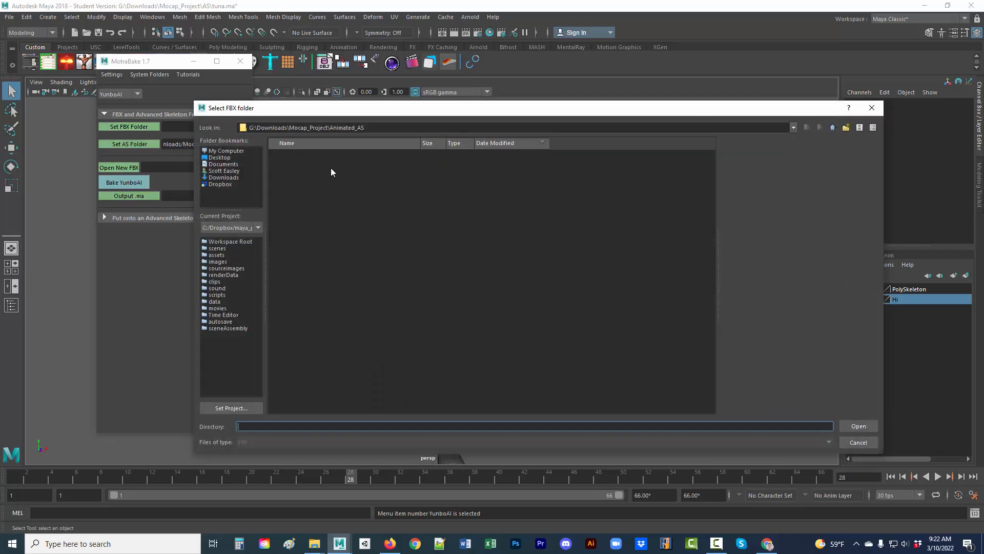
{"action": "left_click", "coordinate": [832, 127]}
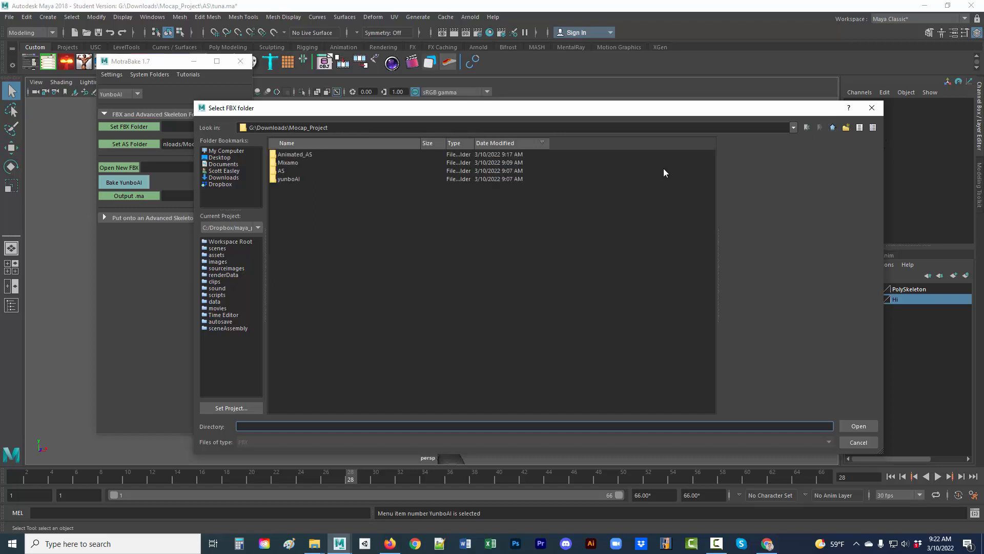
{"action": "left_click", "coordinate": [296, 179]}
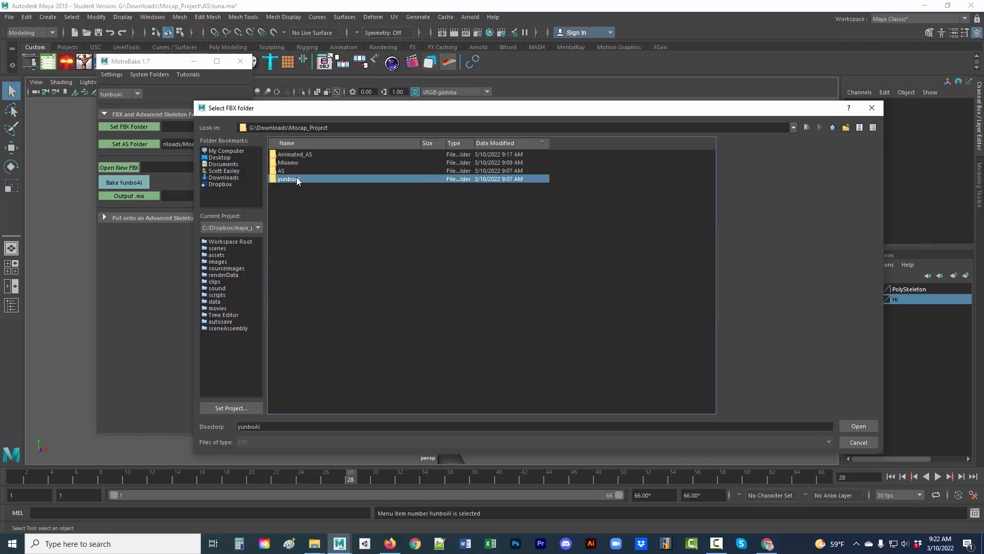
{"action": "left_click", "coordinate": [857, 429]}
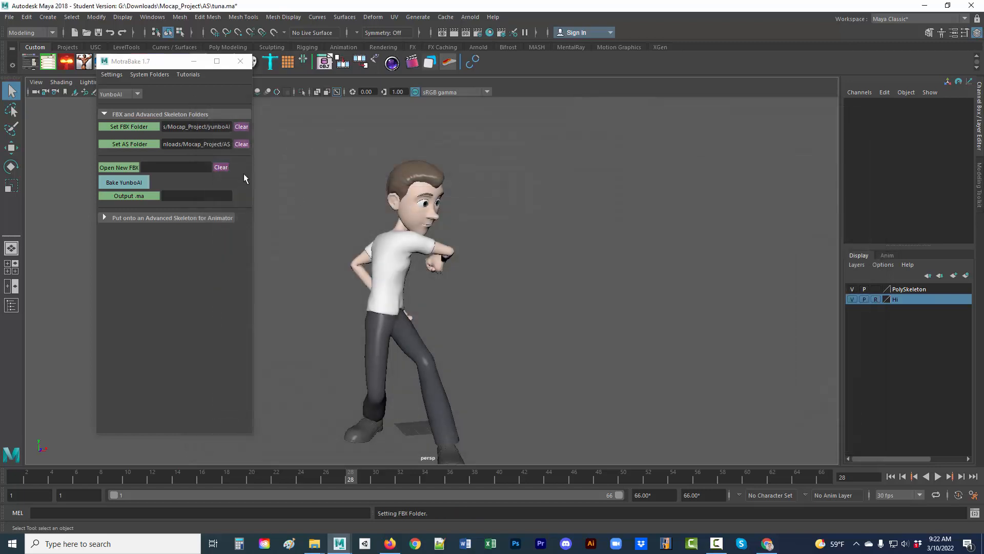
Open the mocap file hipCheck_YunboAI.fbx and run the YunboAI bake on it.
{"action": "left_click", "coordinate": [136, 167]}
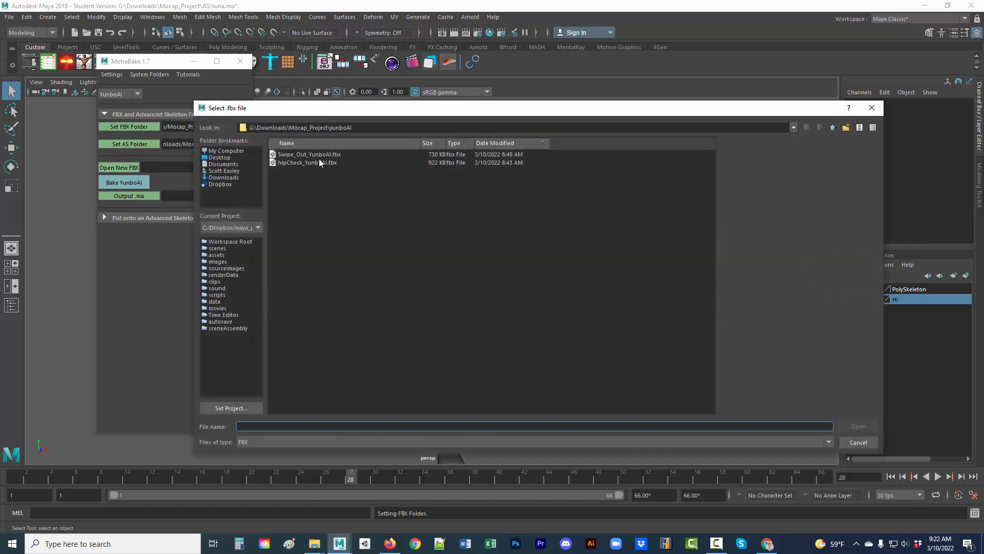
{"action": "double_click", "coordinate": [316, 163]}
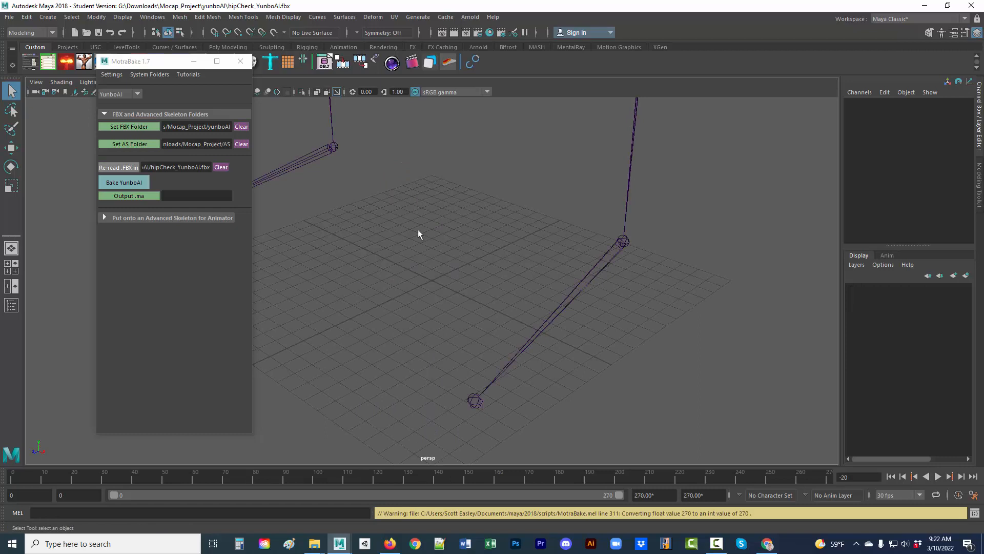
{"action": "left_click", "coordinate": [123, 181]}
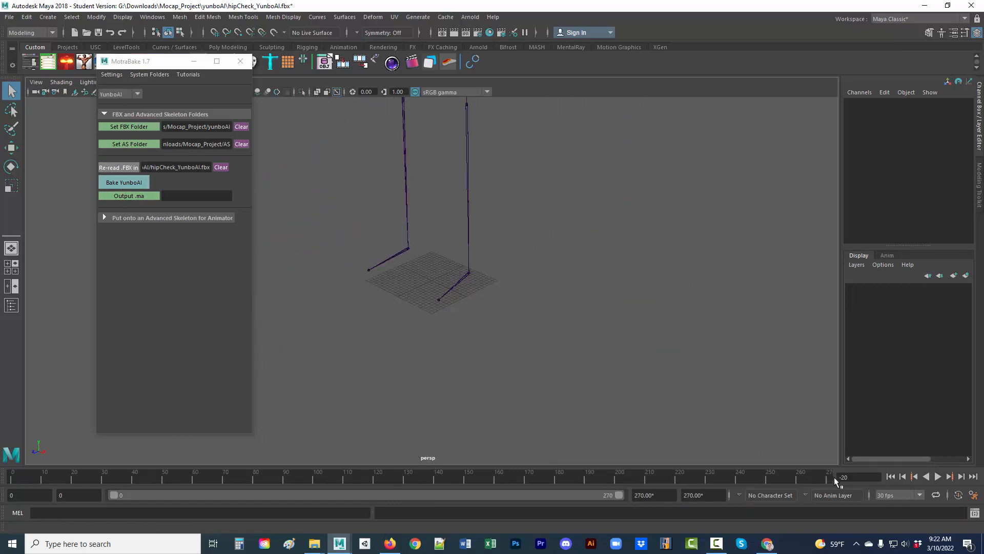
Bake the YunboAI mocap skeleton and output it as hipCheck_YunboAI.ma, accepting the student version notice.
{"action": "left_click", "coordinate": [132, 183]}
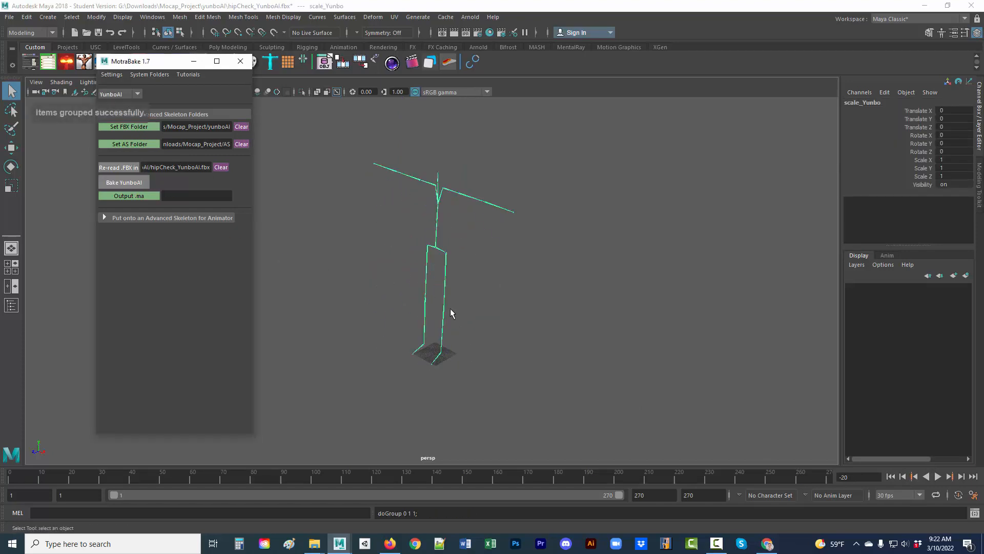
{"action": "left_click_drag", "start_coordinate": [476, 379], "coordinate": [441, 362], "text": "alt"}
{"action": "left_click", "coordinate": [156, 198]}
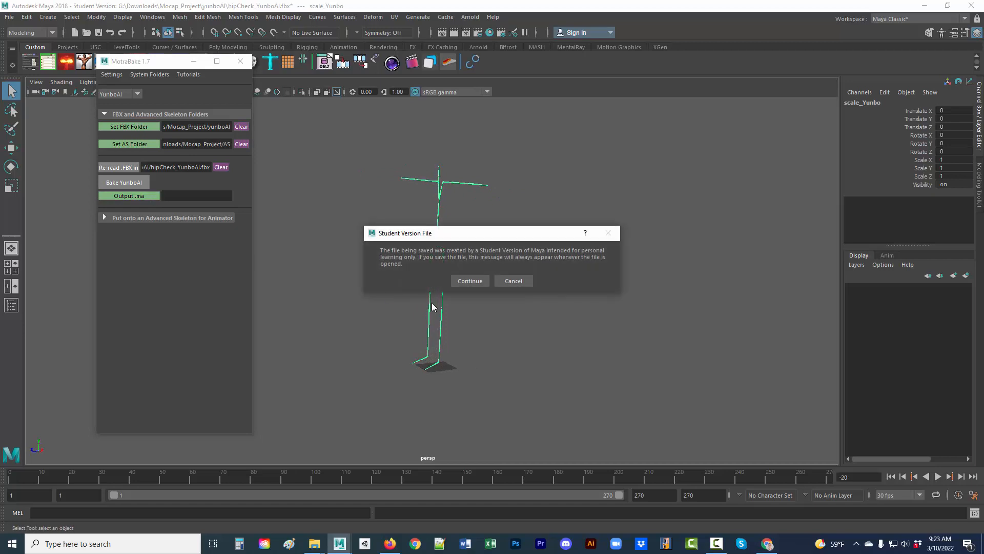
{"action": "left_click", "coordinate": [470, 279]}
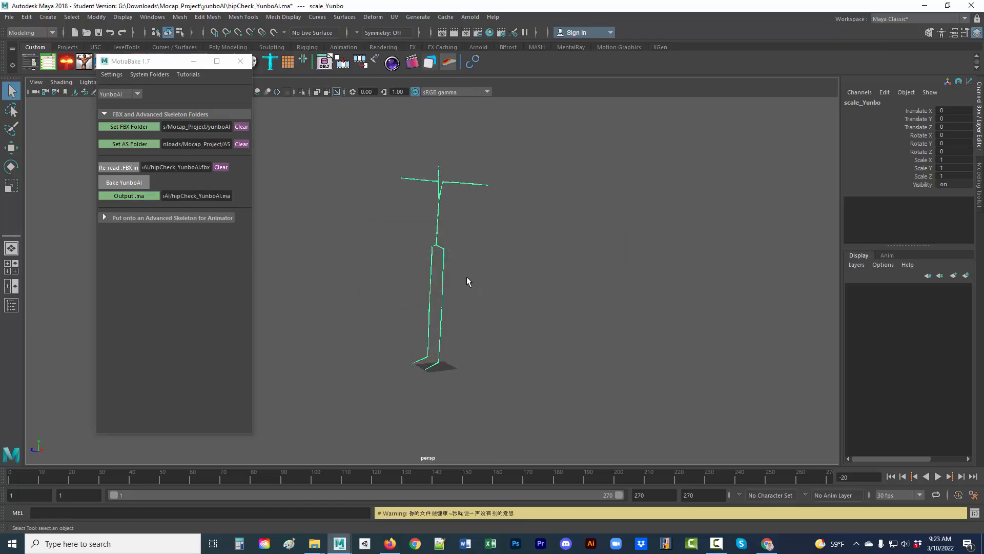
Read in the Advanced Skeleton rig tuna.ma and load the saved mocap skeleton alongside it.
{"action": "left_click", "coordinate": [105, 217]}
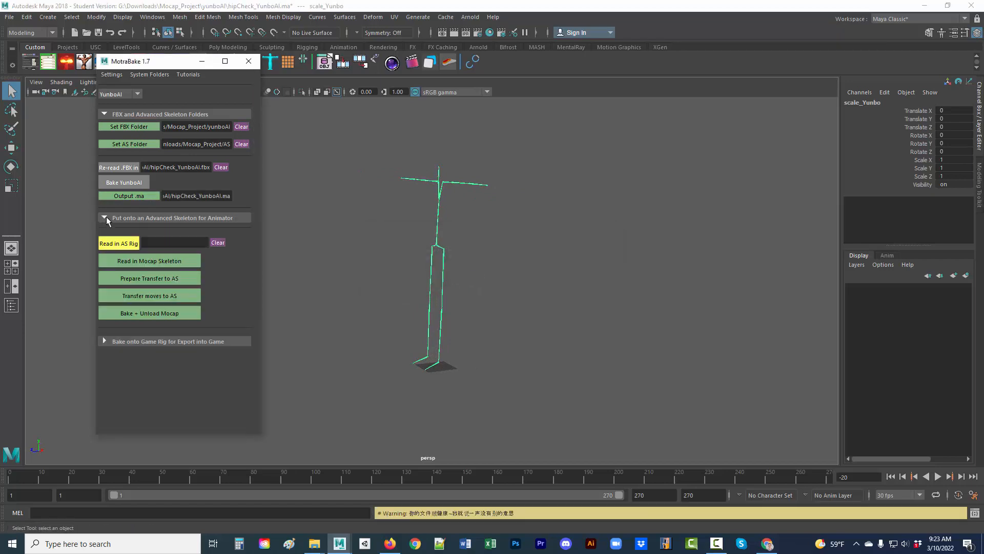
{"action": "left_click", "coordinate": [123, 244]}
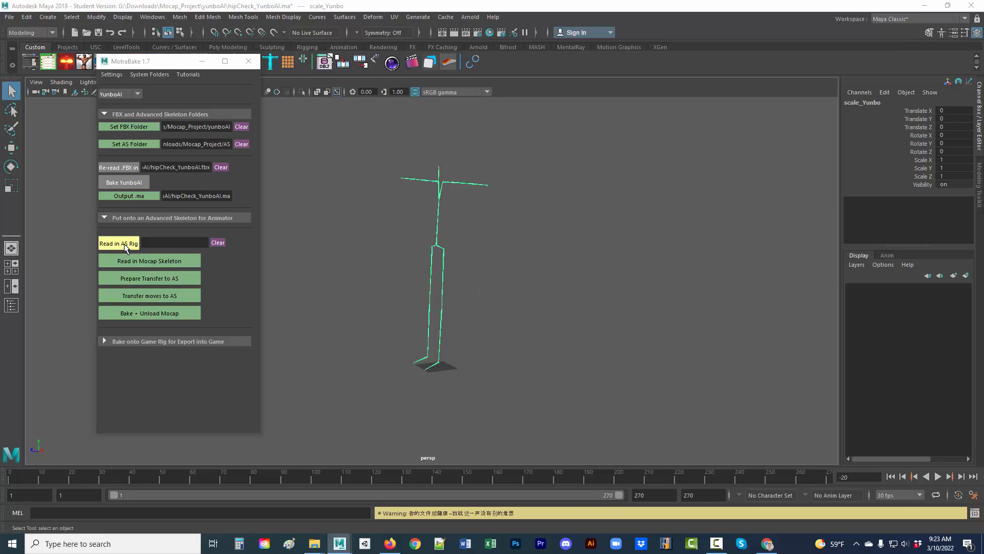
{"action": "double_click", "coordinate": [293, 155]}
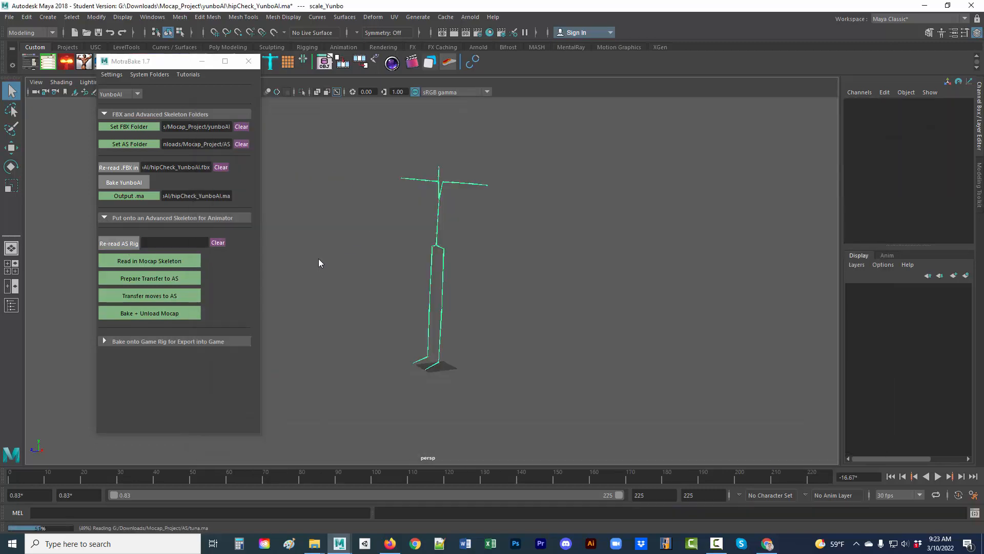
{"action": "left_click", "coordinate": [178, 260]}
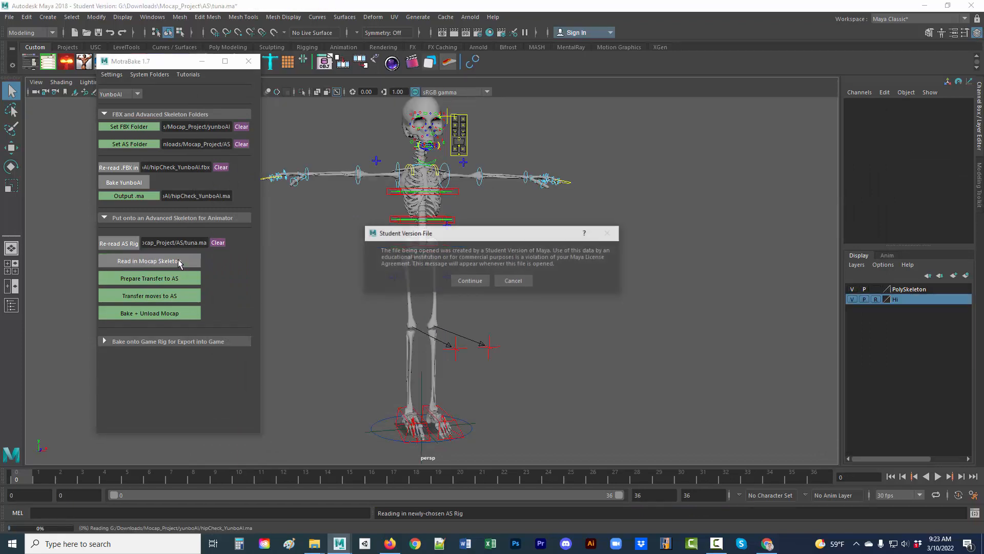
{"action": "left_click", "coordinate": [470, 280]}
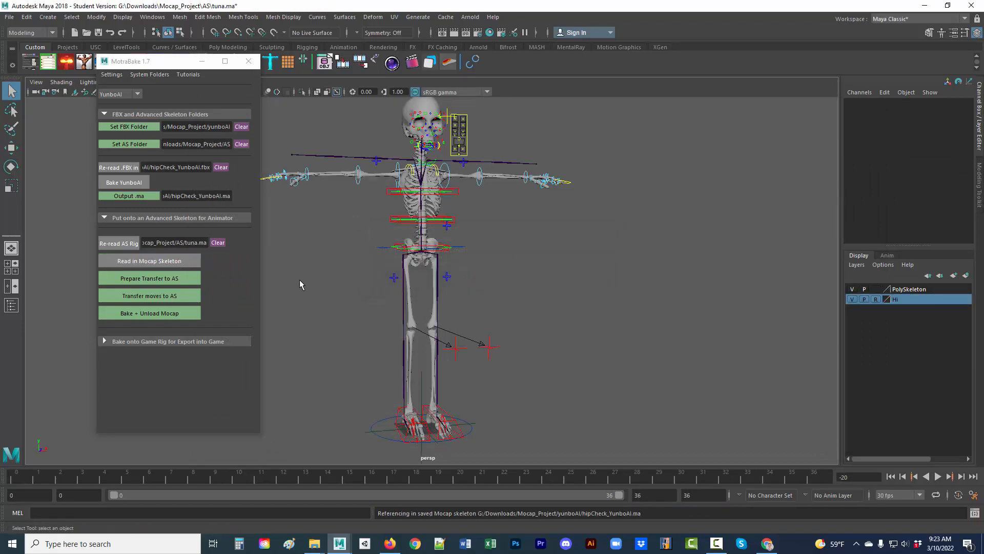
Prepare the transfer to the Advanced Skeleton, enable underscores in the moCapMatcher side naming, and move the Picker window off the rig.
{"action": "left_click", "coordinate": [183, 280]}
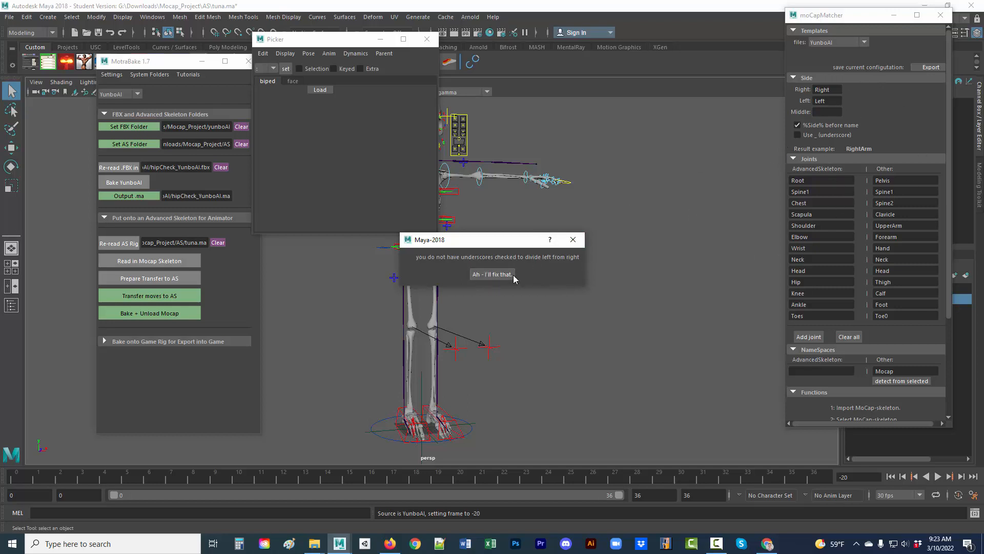
{"action": "left_click", "coordinate": [492, 274]}
{"action": "left_click", "coordinate": [797, 135]}
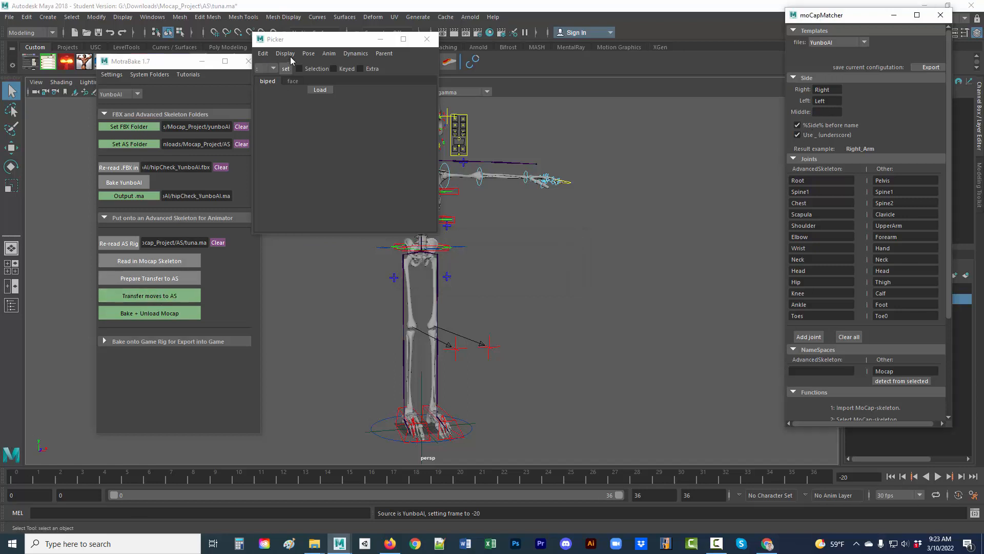
{"action": "left_click_drag", "start_coordinate": [313, 40], "coordinate": [652, 225]}
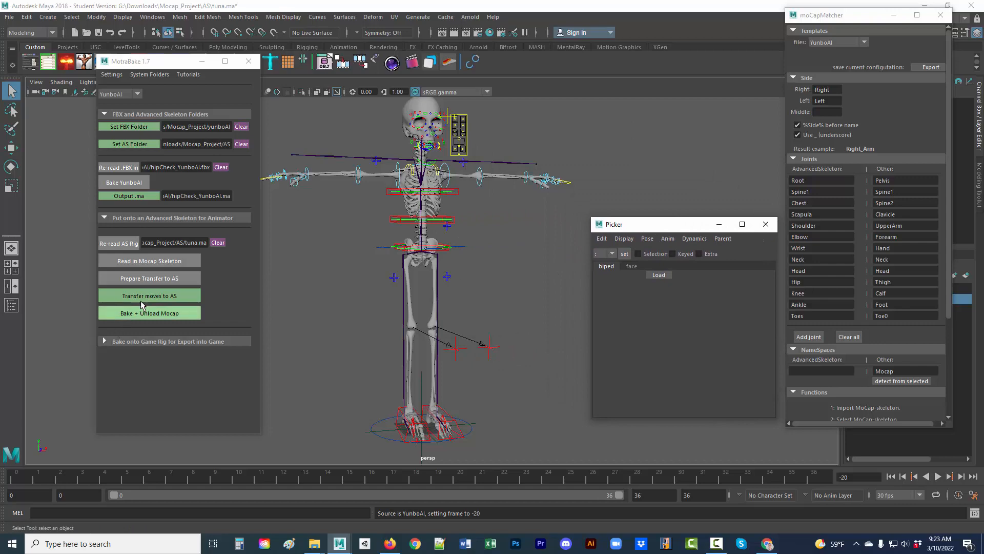
Transfer the mocap moves to the Advanced Skeleton, bake them and unload the mocap, then expand the game rig baking options.
{"action": "left_click", "coordinate": [145, 294]}
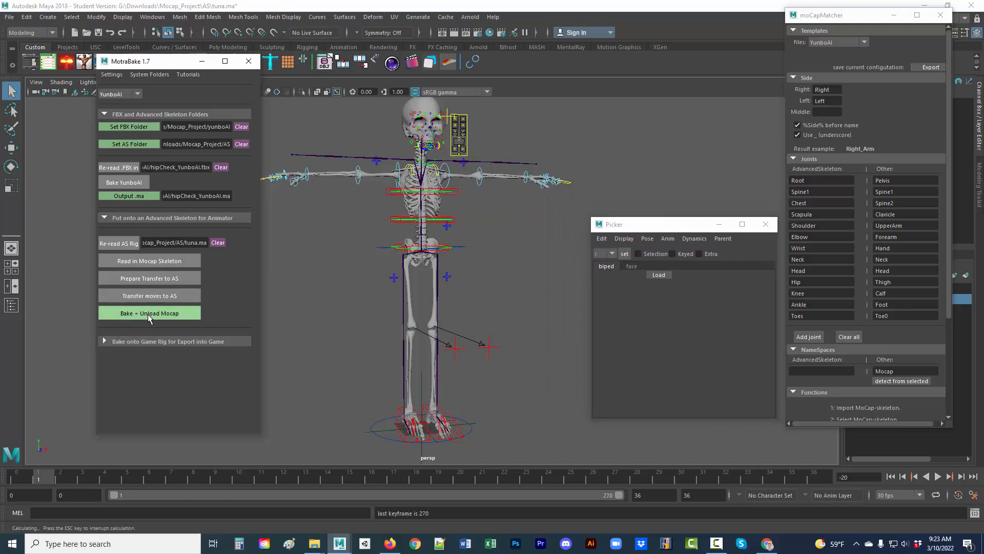
{"action": "left_click", "coordinate": [147, 314]}
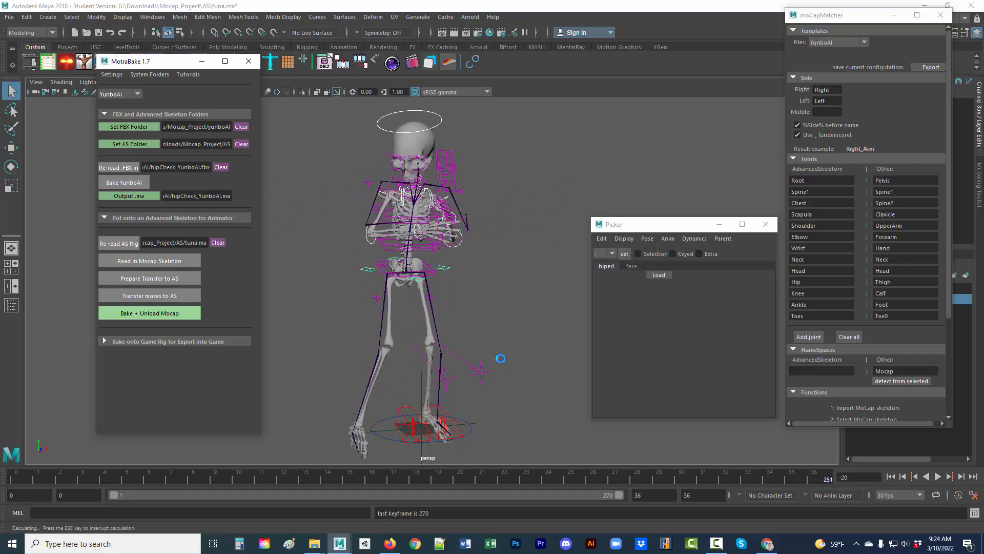
{"action": "left_click", "coordinate": [104, 341]}
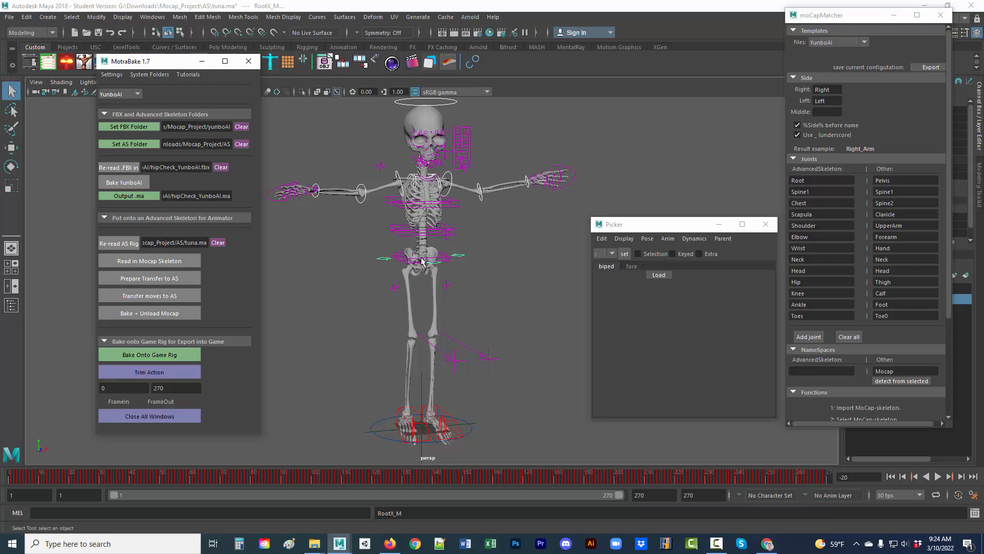
Save the animated rig scene as hip_check_v1.ma in the Animated_AS folder and clear the selection.
{"action": "left_click", "coordinate": [9, 17]}
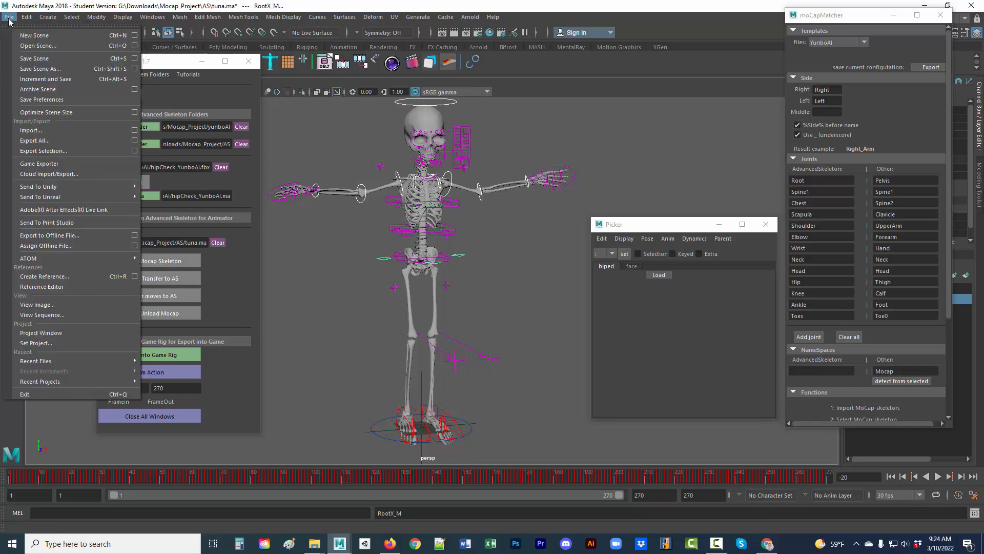
{"action": "left_click", "coordinate": [52, 72]}
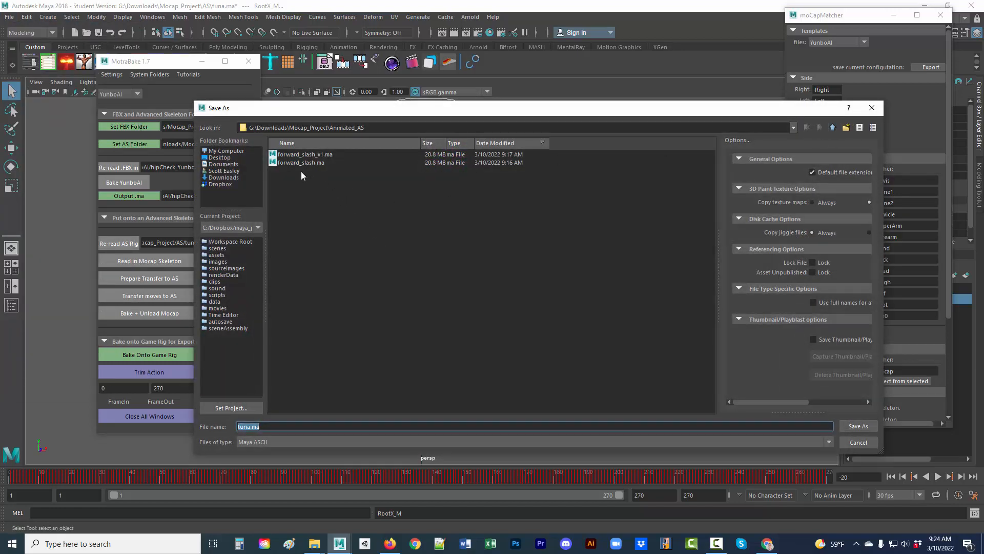
{"action": "left_click", "coordinate": [251, 426]}
{"action": "key", "text": "Return"}
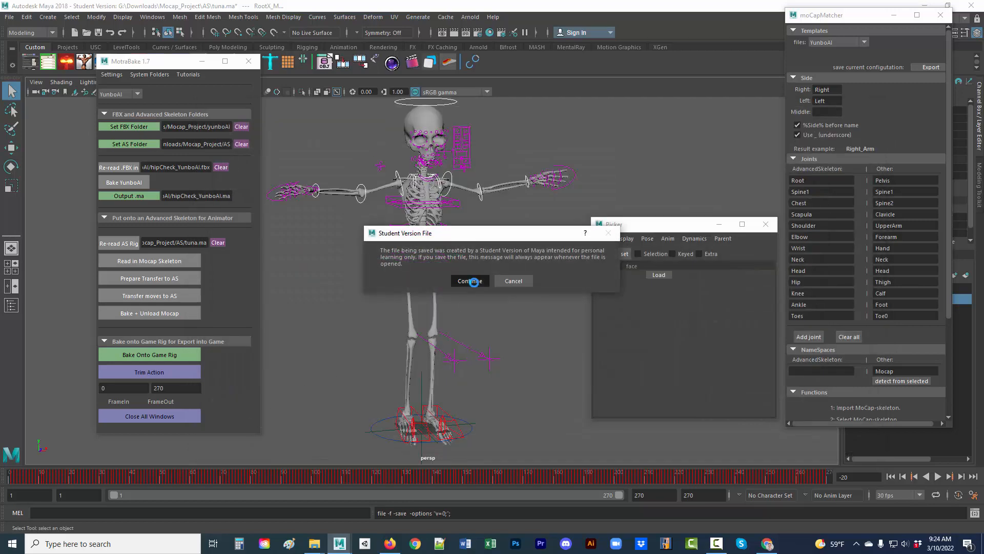
{"action": "left_click", "coordinate": [466, 281]}
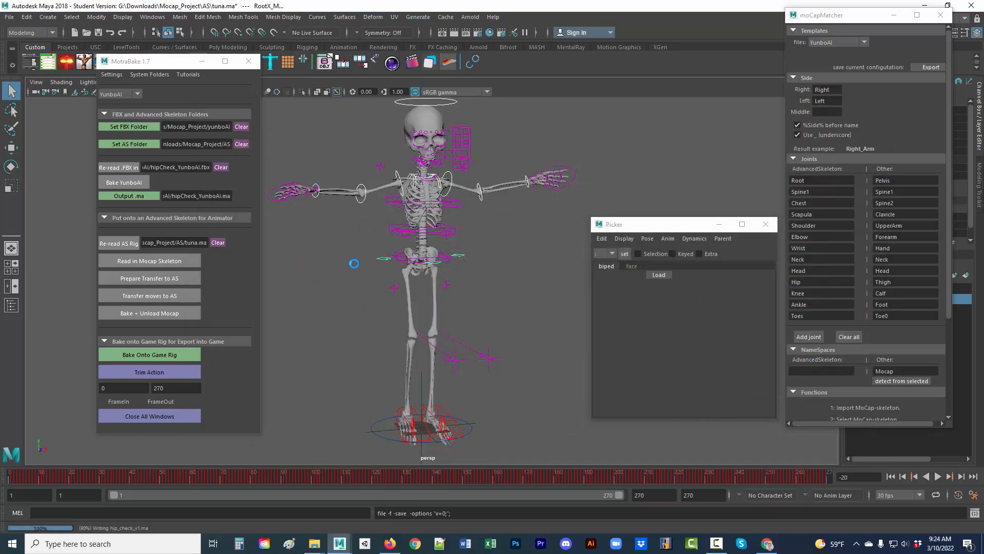
{"action": "left_click", "coordinate": [332, 297]}
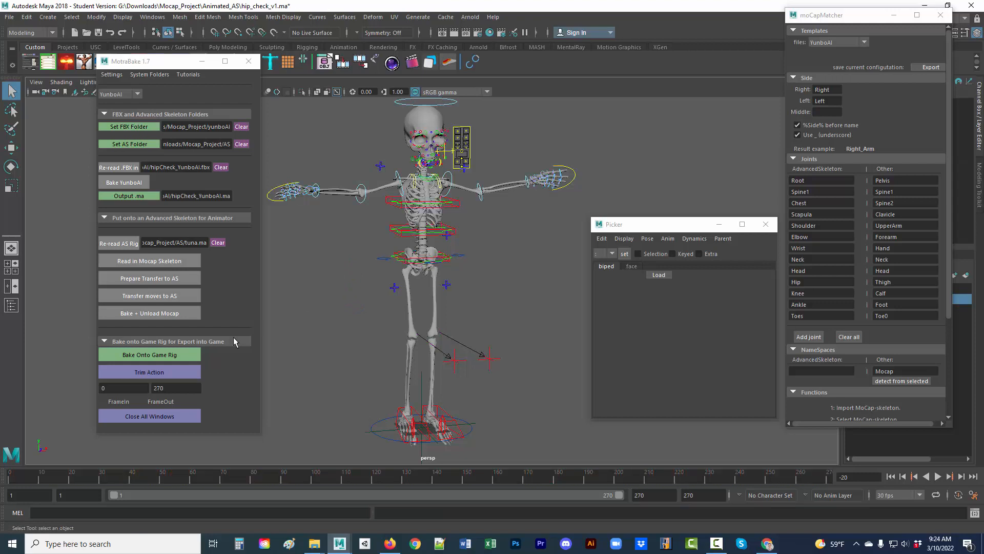
Bake the hip check animation onto the game rig and deselect everything.
{"action": "left_click", "coordinate": [141, 355]}
{"action": "left_click", "coordinate": [467, 281]}
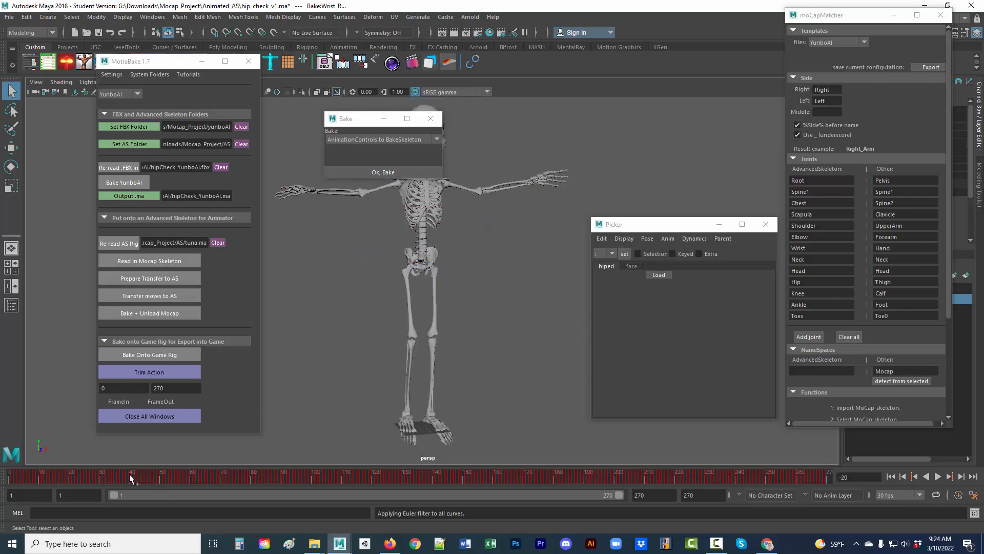
{"action": "left_click", "coordinate": [520, 311]}
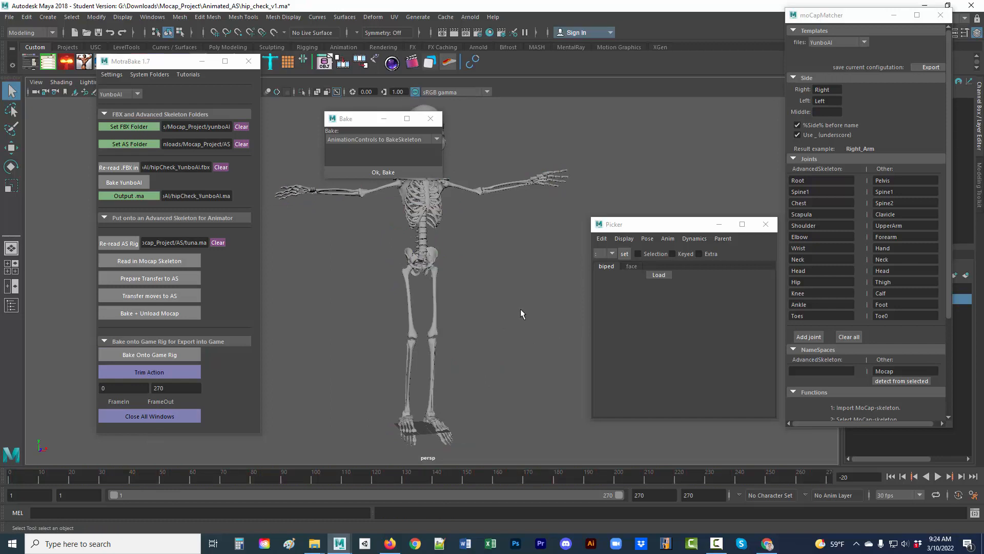
Select the Bake:Root_M joint under Bake:transform1, trim its action with frames 0 to 270, and play back the baked animation.
{"action": "key", "text": "shift+o"}
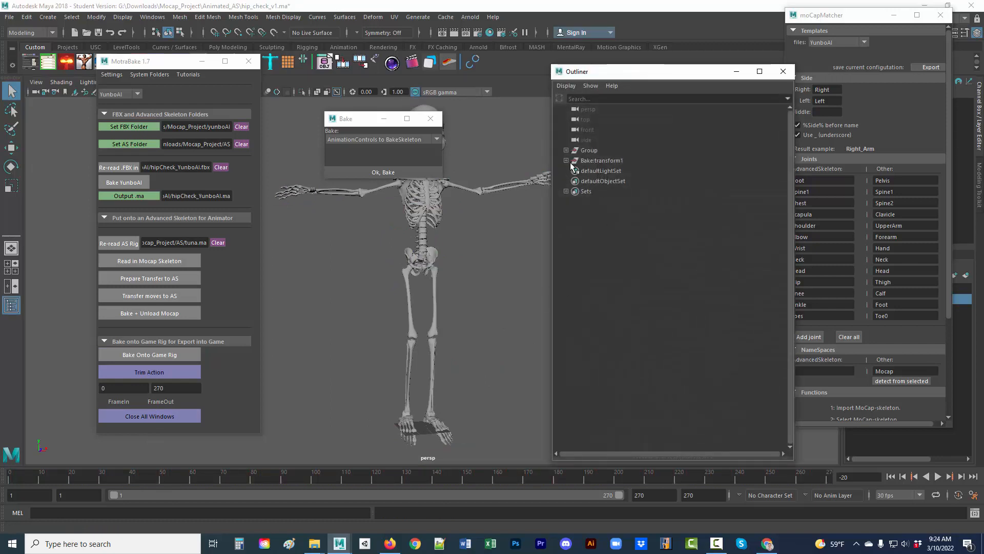
{"action": "left_click", "coordinate": [566, 161]}
{"action": "left_click", "coordinate": [618, 171]}
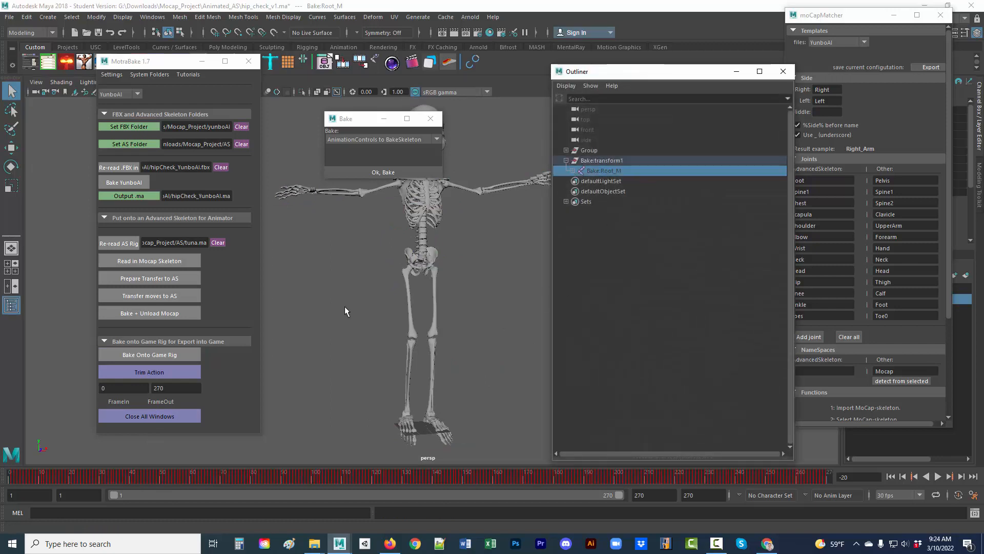
{"action": "left_click", "coordinate": [143, 375]}
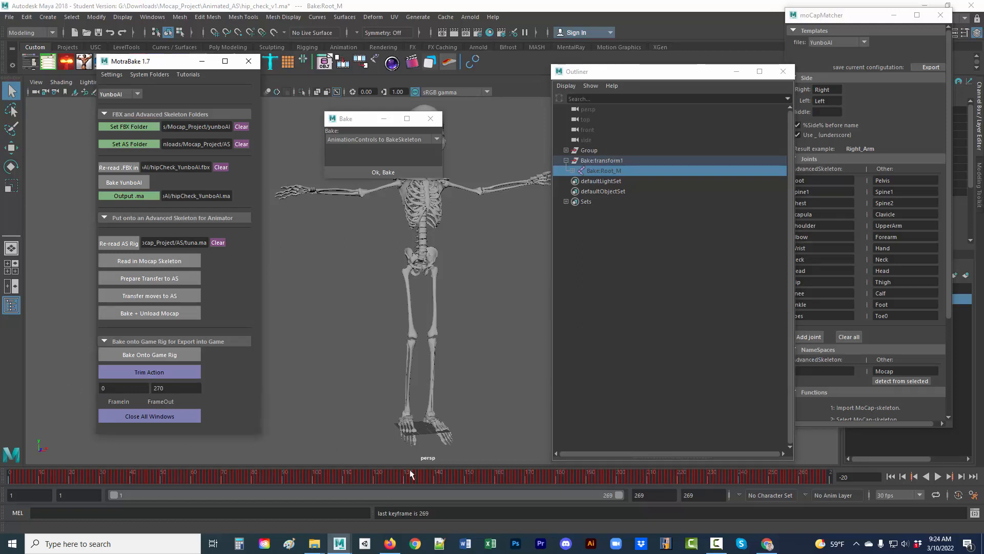
{"action": "left_click", "coordinate": [938, 476]}
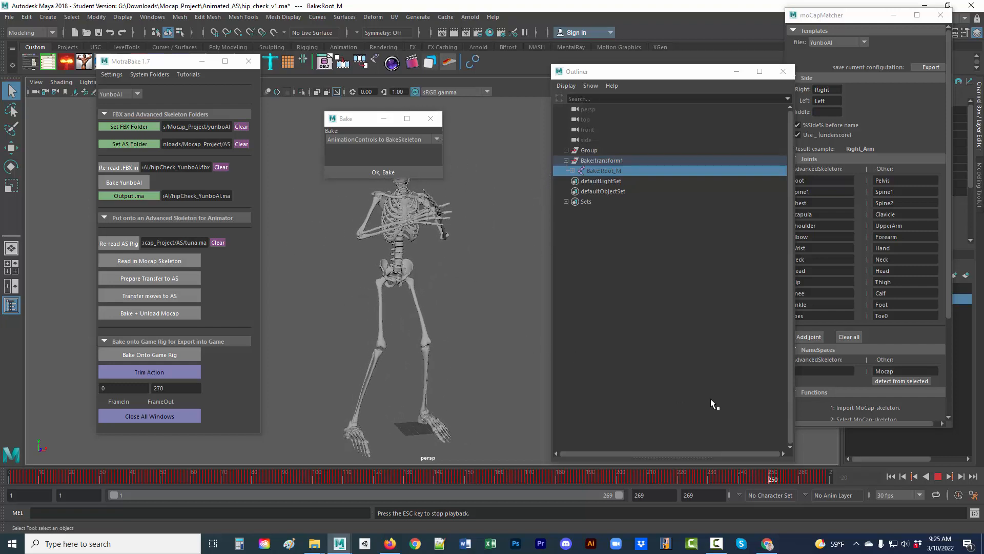
{"action": "left_click", "coordinate": [938, 476]}
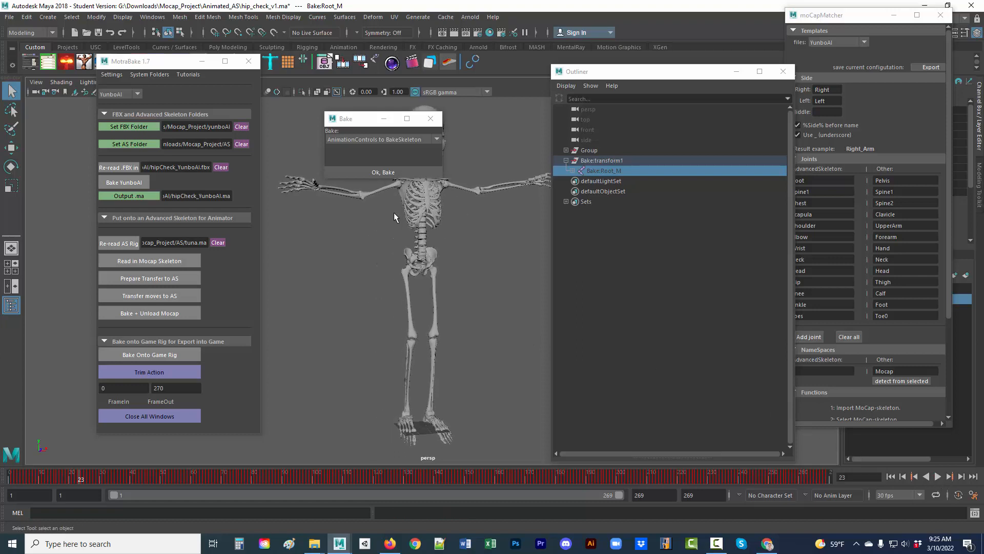
Close the Bake dialog and the Outliner, and move the moCapMatcher window next to the skeleton.
{"action": "left_click", "coordinate": [438, 121]}
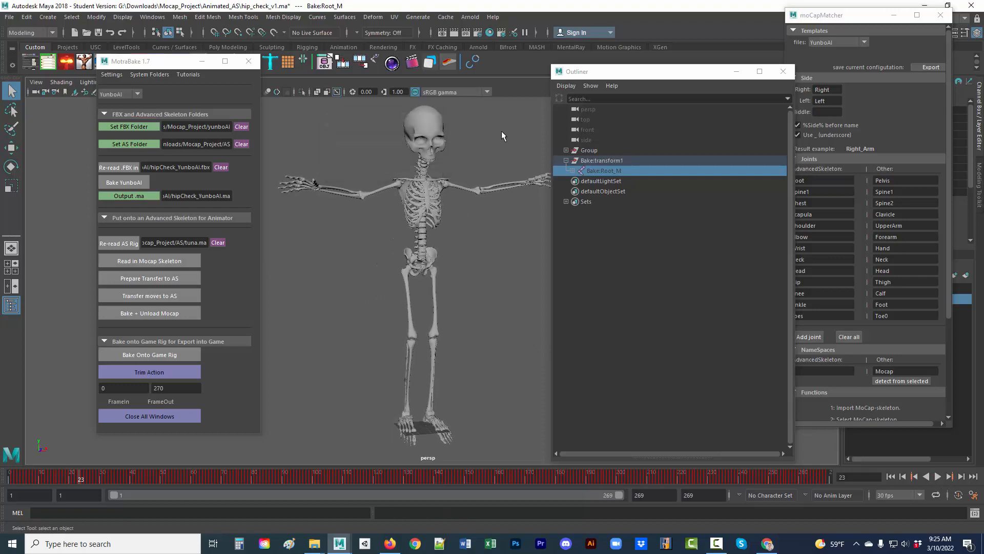
{"action": "left_click", "coordinate": [783, 71]}
{"action": "left_click_drag", "start_coordinate": [824, 17], "coordinate": [537, 65]}
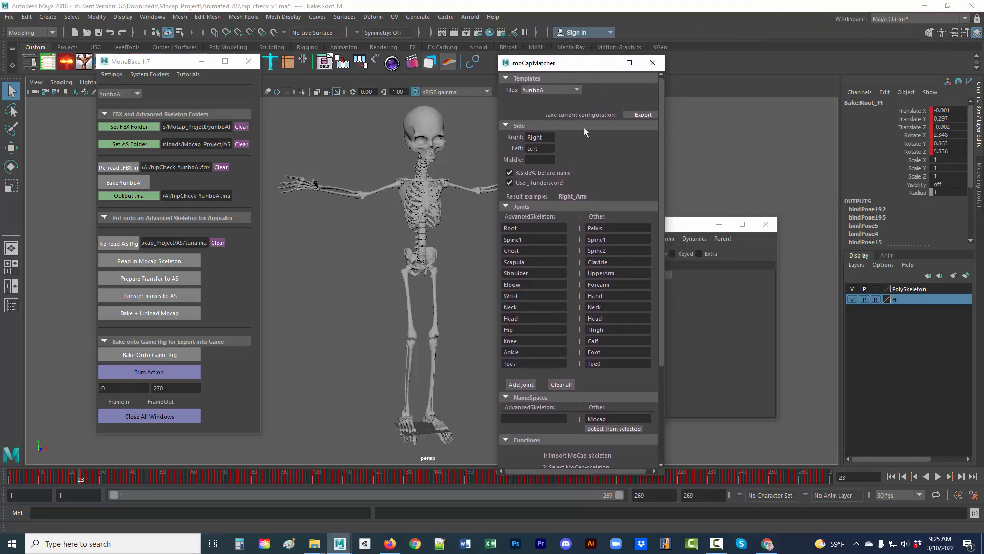
Review the available moCapMatcher template files and load the MotionBuilder template.
{"action": "left_click", "coordinate": [557, 93]}
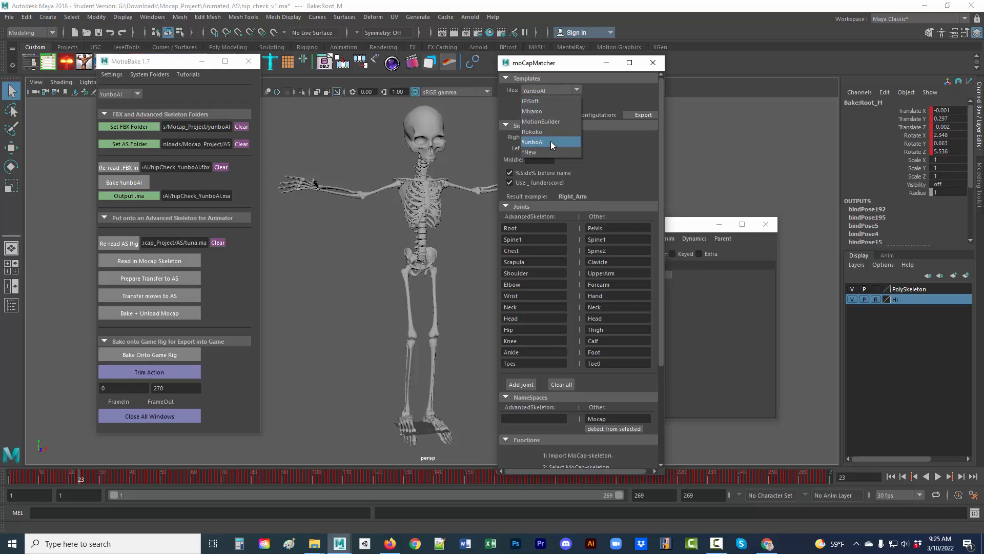
{"action": "left_click", "coordinate": [617, 170]}
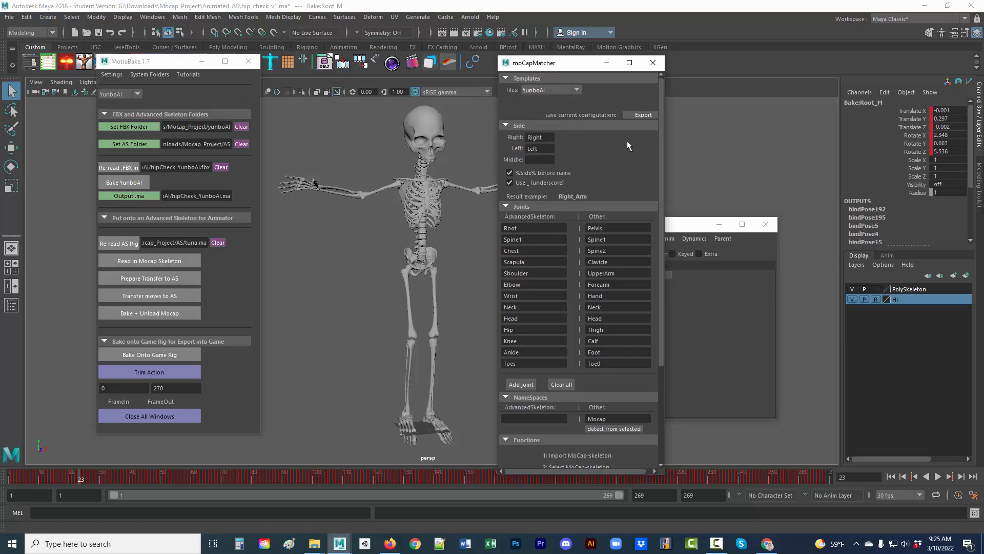
{"action": "left_click", "coordinate": [548, 90]}
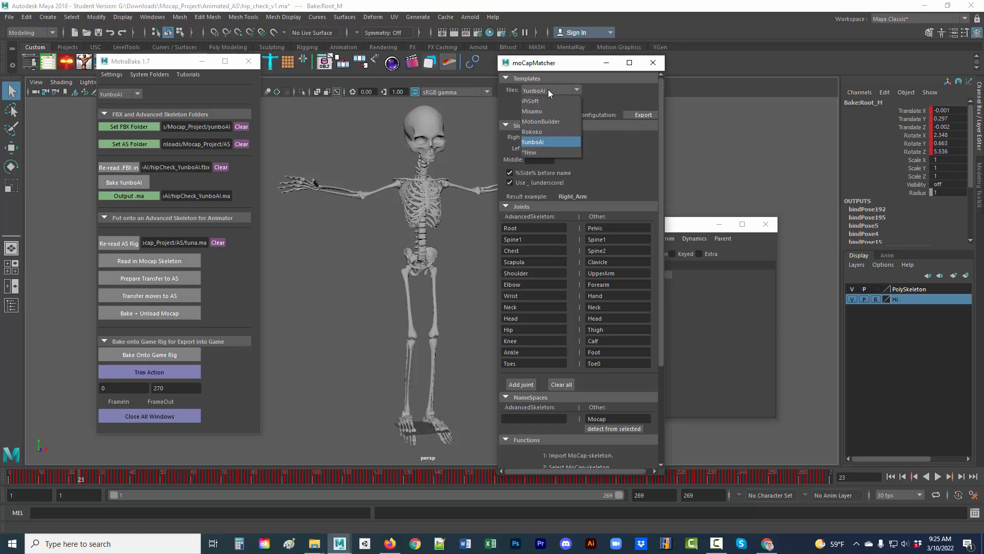
{"action": "left_click", "coordinate": [542, 121]}
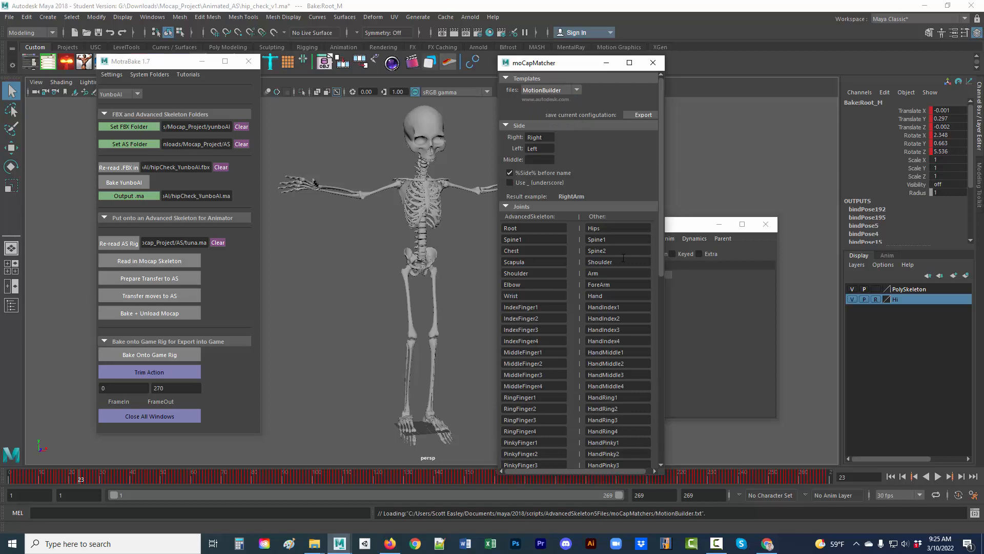
Copy the moCapMatchers folder path from the template export dialog and open that folder in File Explorer.
{"action": "left_click", "coordinate": [641, 115]}
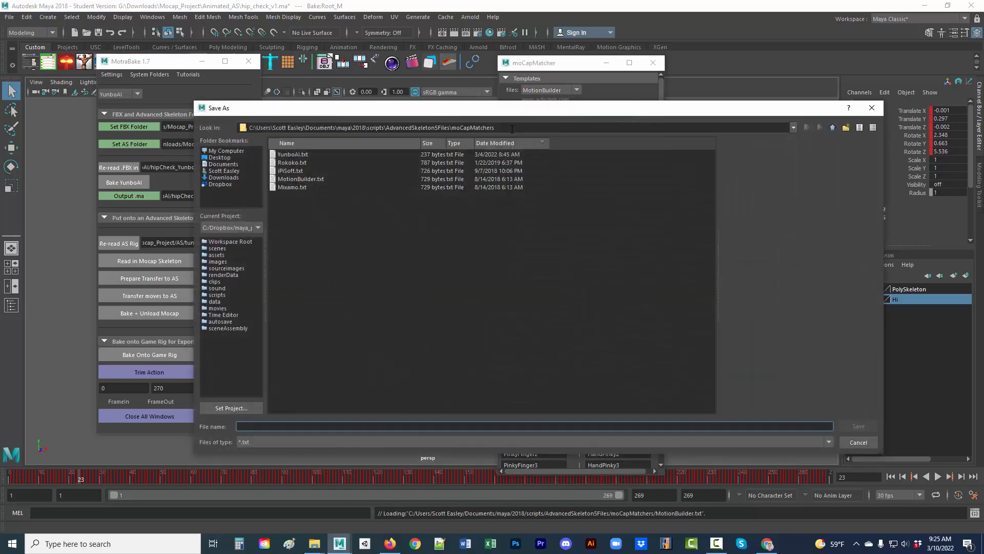
{"action": "left_click_drag", "start_coordinate": [524, 129], "coordinate": [203, 132]}
{"action": "key", "text": "ctrl+c"}
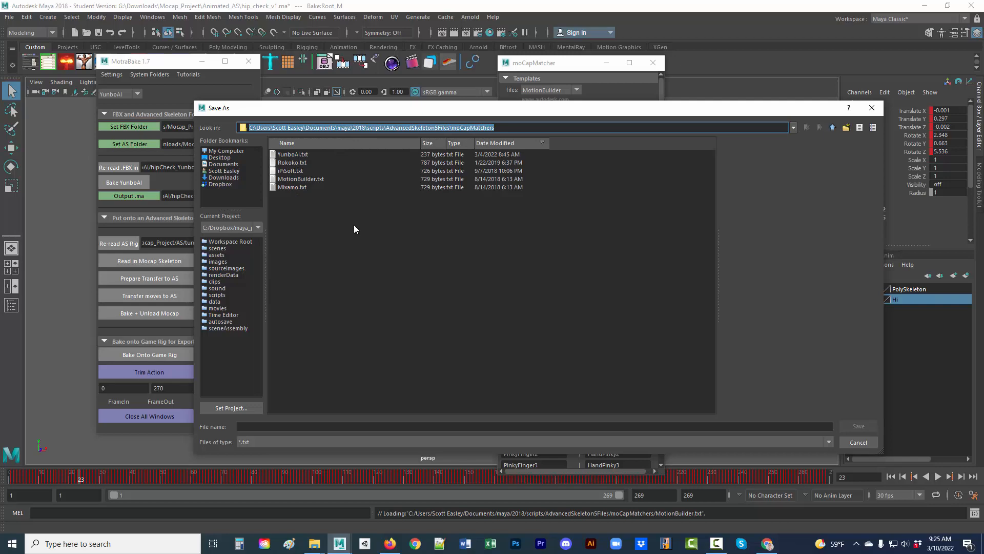
{"action": "left_click", "coordinate": [314, 543]}
{"action": "left_click", "coordinate": [393, 505]}
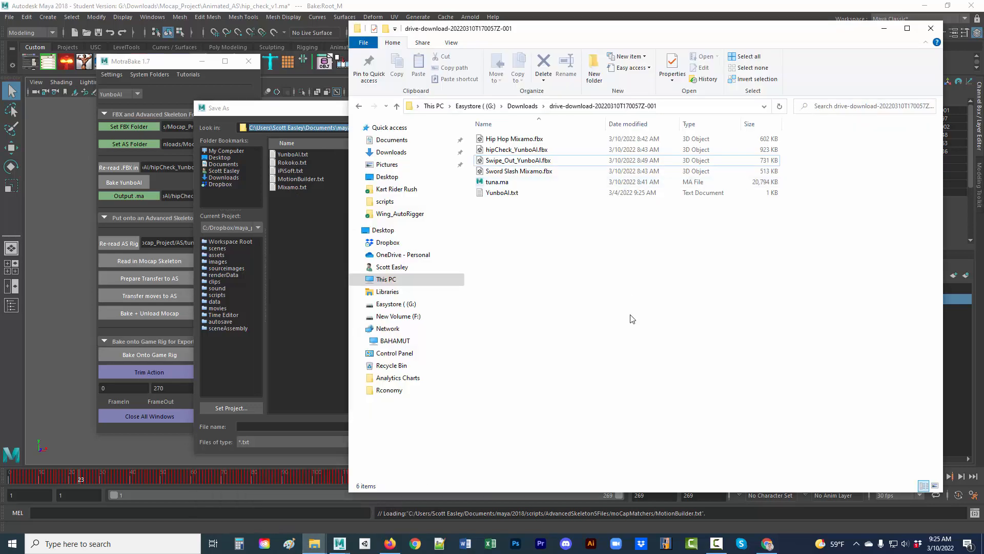
{"action": "left_click", "coordinate": [674, 108]}
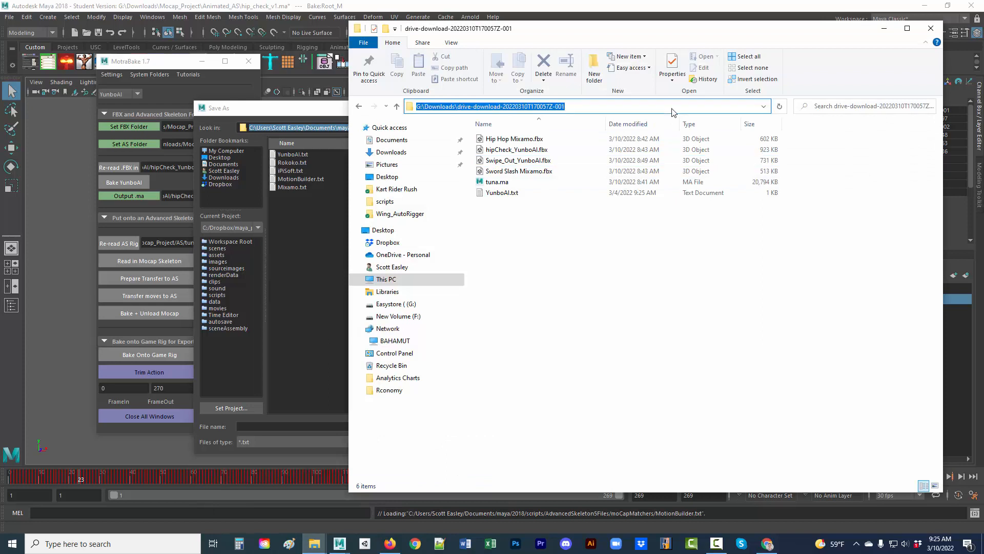
{"action": "key", "text": "ctrl+v"}
{"action": "key", "text": "Return"}
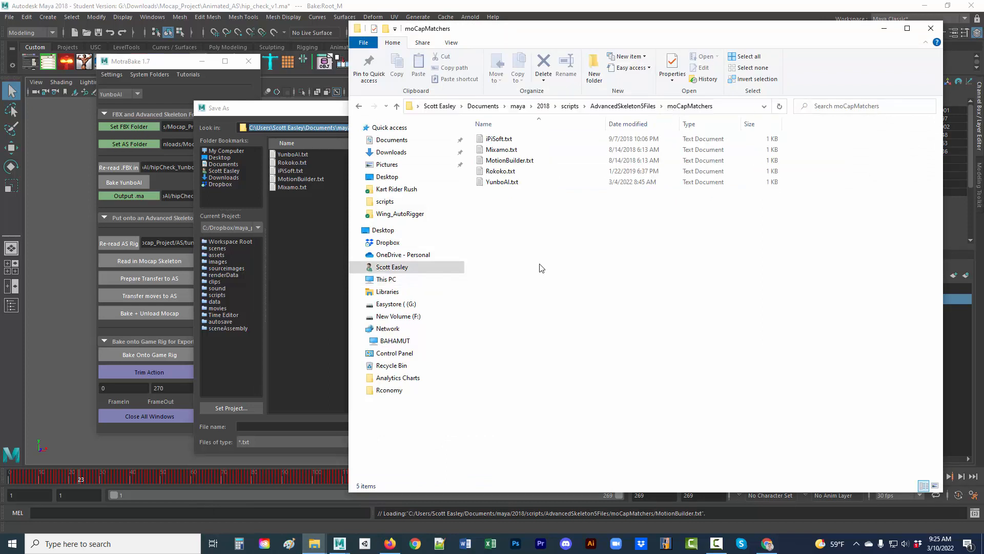
Open YunboAI.txt from the moCapMatchers folder to review its joint name mappings, and close it.
{"action": "left_click", "coordinate": [510, 183]}
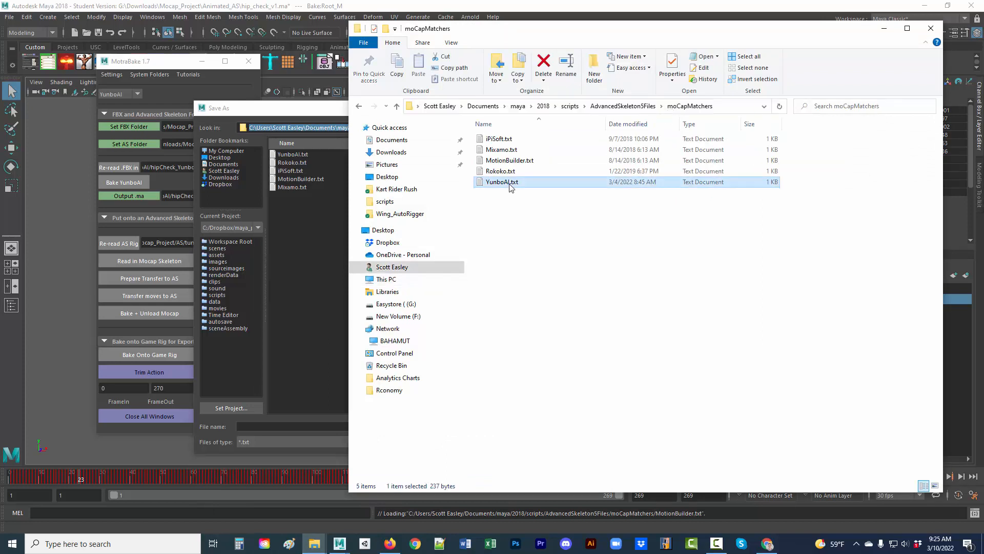
{"action": "double_click", "coordinate": [510, 183]}
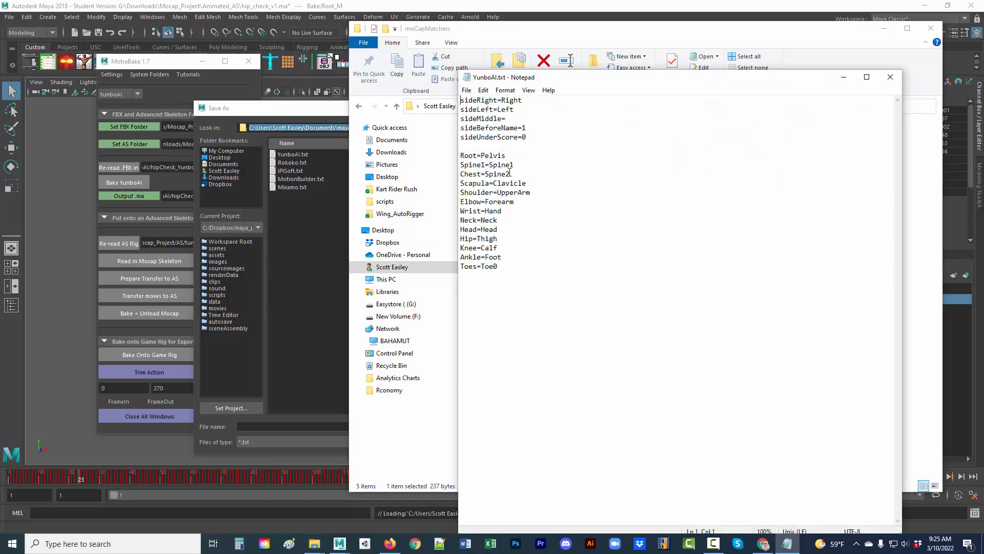
{"action": "left_click", "coordinate": [890, 77]}
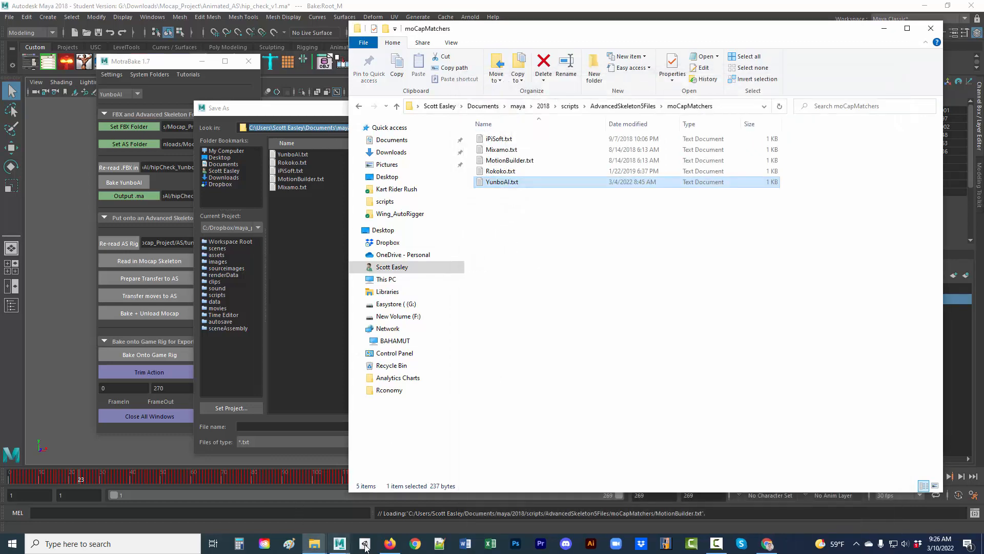
Check YunboAI.txt in the Motrabake folder on Google Drive, and show the full moCapMatchers folder path in File Explorer.
{"action": "left_click", "coordinate": [767, 544]}
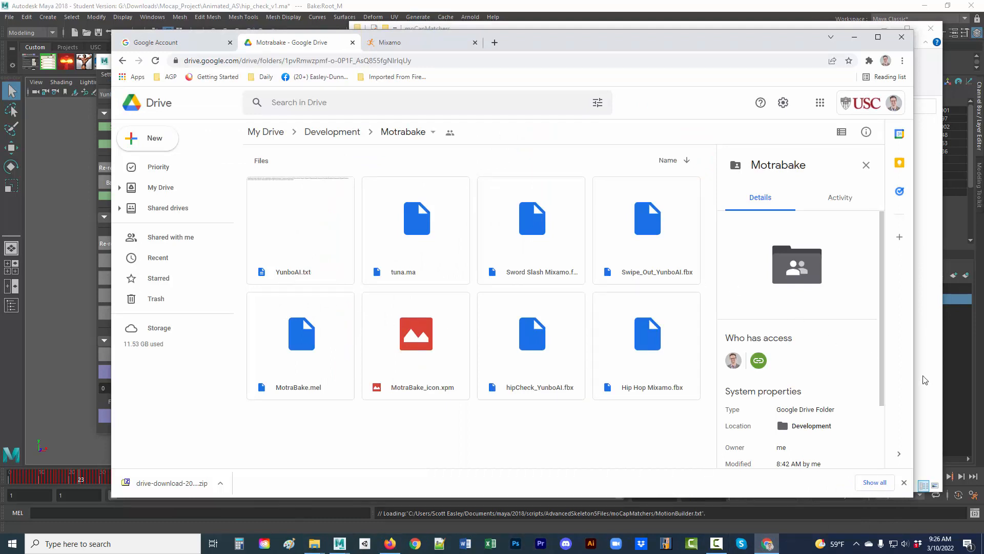
{"action": "left_click", "coordinate": [935, 384]}
{"action": "left_click", "coordinate": [494, 198]}
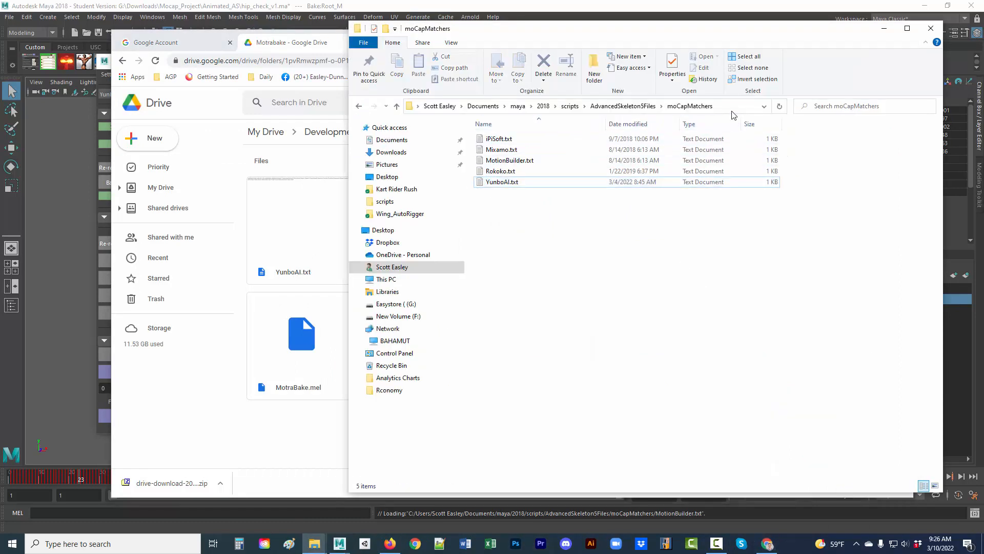
{"action": "left_click", "coordinate": [639, 108]}
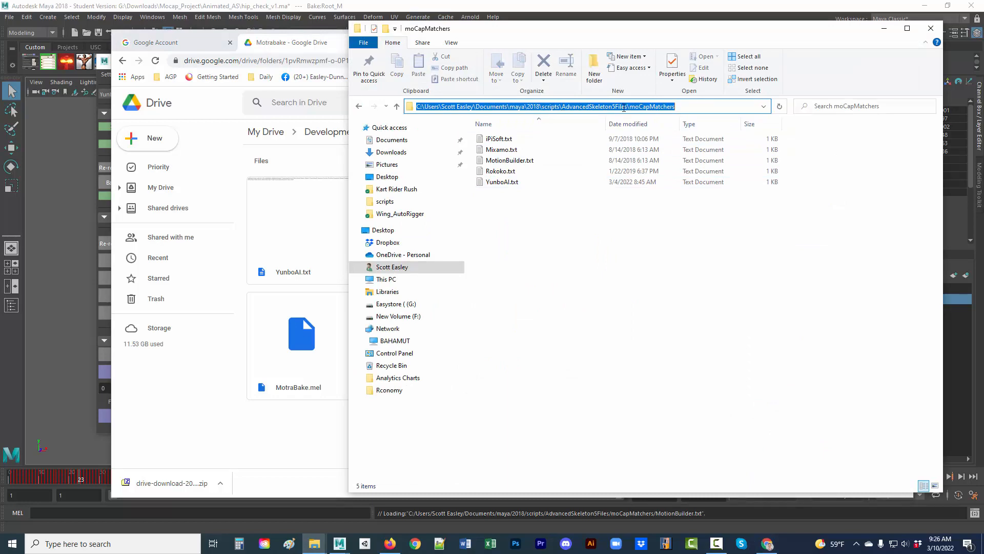
{"action": "left_click", "coordinate": [548, 232]}
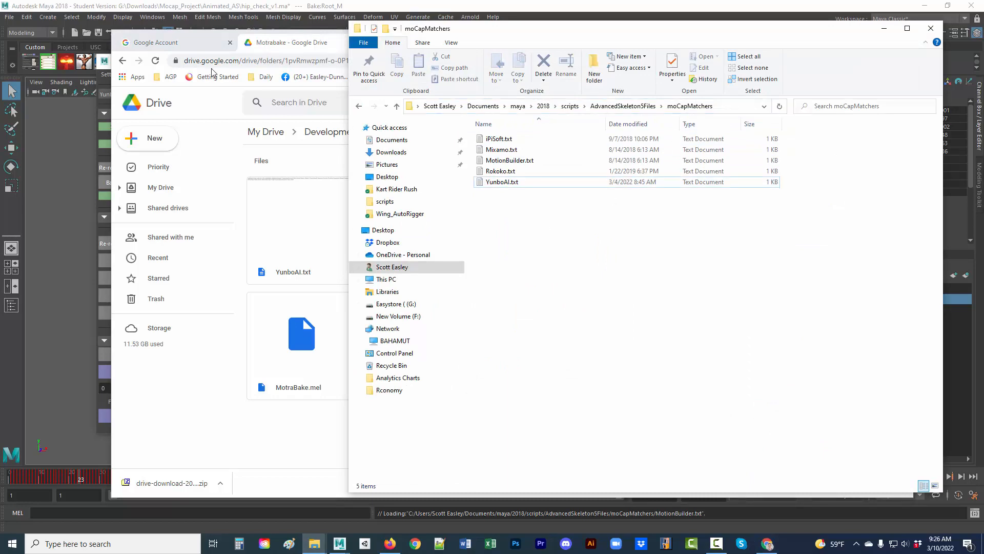
Return to Maya, cancel the template export, and load the YunboAI template in moCapMatcher.
{"action": "left_click", "coordinate": [73, 131]}
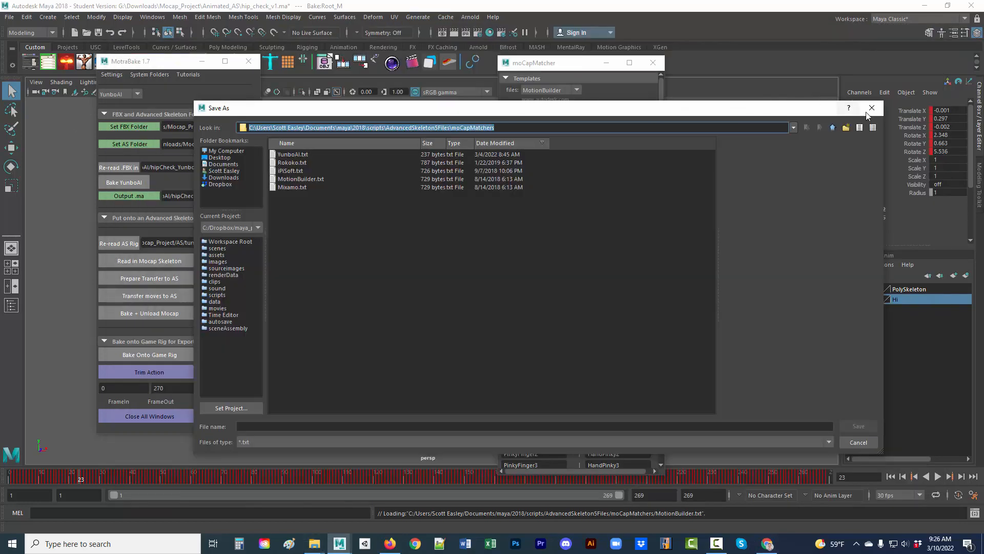
{"action": "left_click", "coordinate": [871, 108]}
{"action": "left_click", "coordinate": [574, 92]}
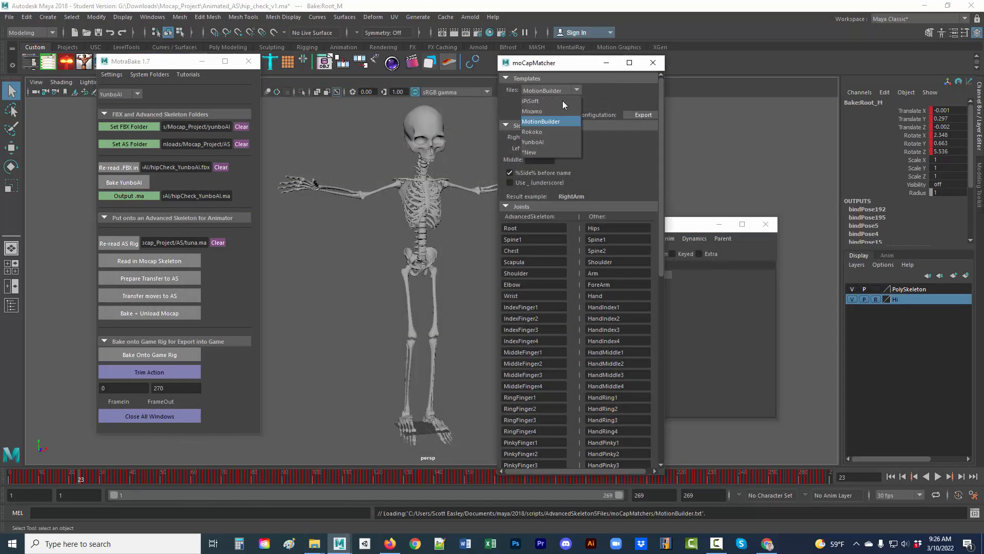
{"action": "left_click", "coordinate": [551, 135]}
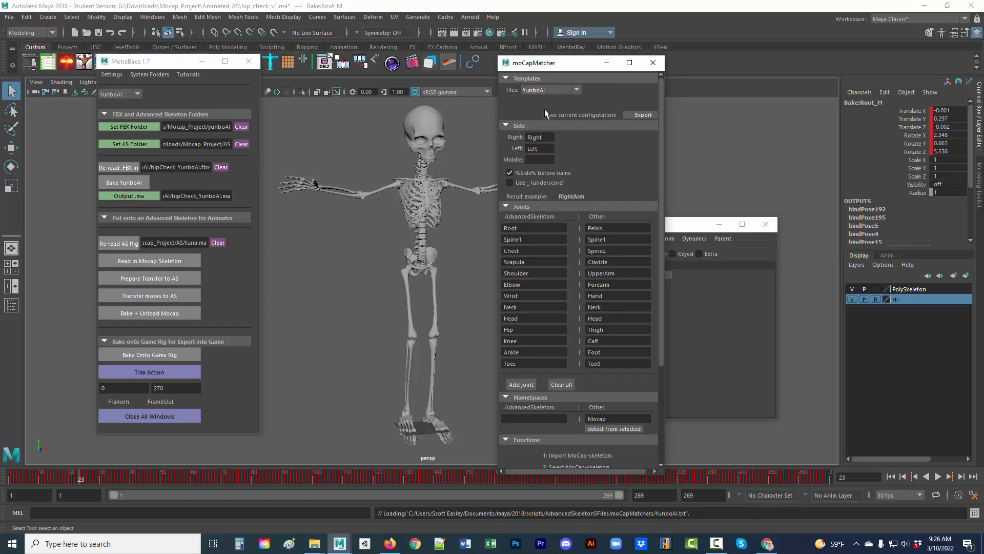
Close the moCapMatcher and Picker windows and deselect everything in the scene.
{"action": "left_click", "coordinate": [653, 63]}
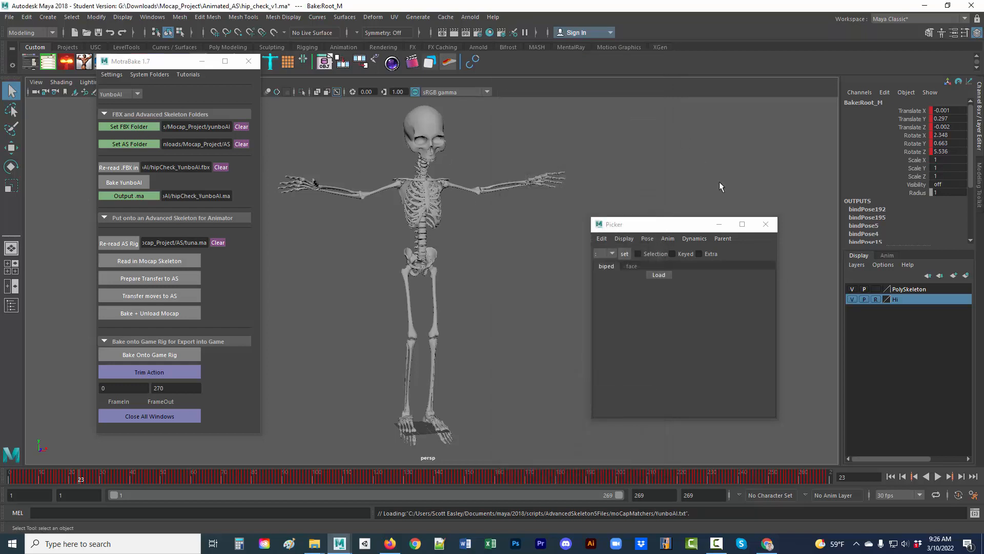
{"action": "left_click", "coordinate": [765, 224]}
{"action": "left_click", "coordinate": [311, 336]}
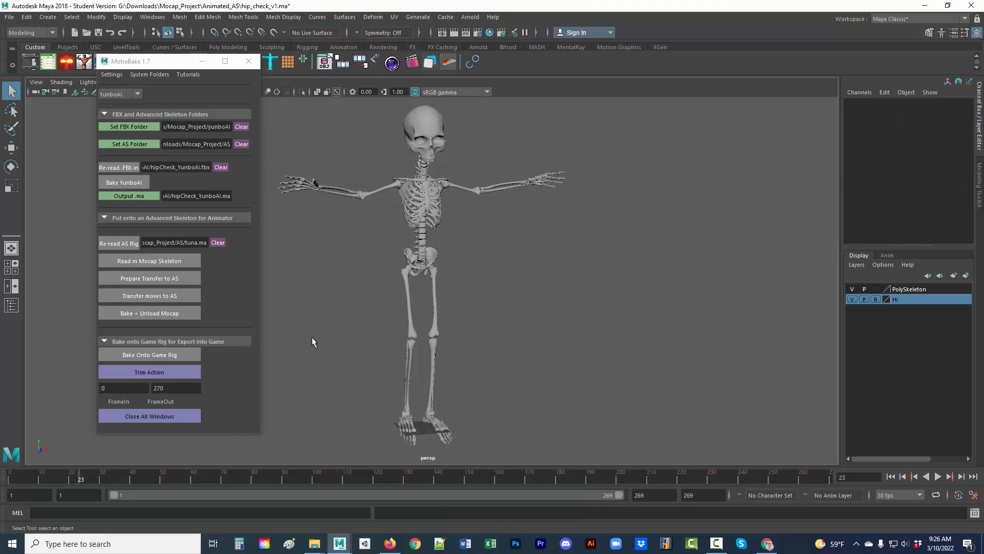
Inspect the Group and Bake:transform1 hierarchies in the Outliner, collapse both, and close the Outliner.
{"action": "key", "text": "shift+o"}
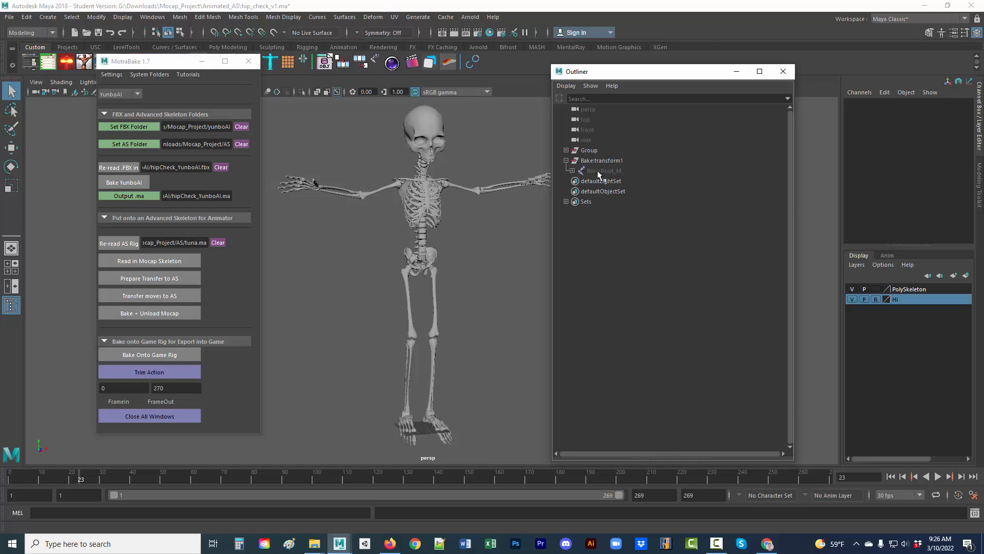
{"action": "left_click", "coordinate": [567, 150]}
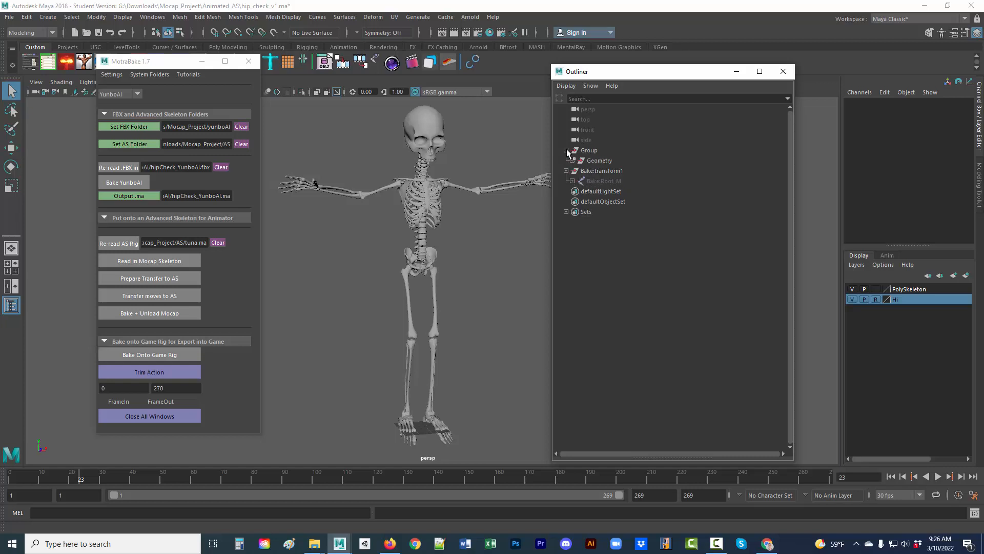
{"action": "left_click", "coordinate": [567, 150]}
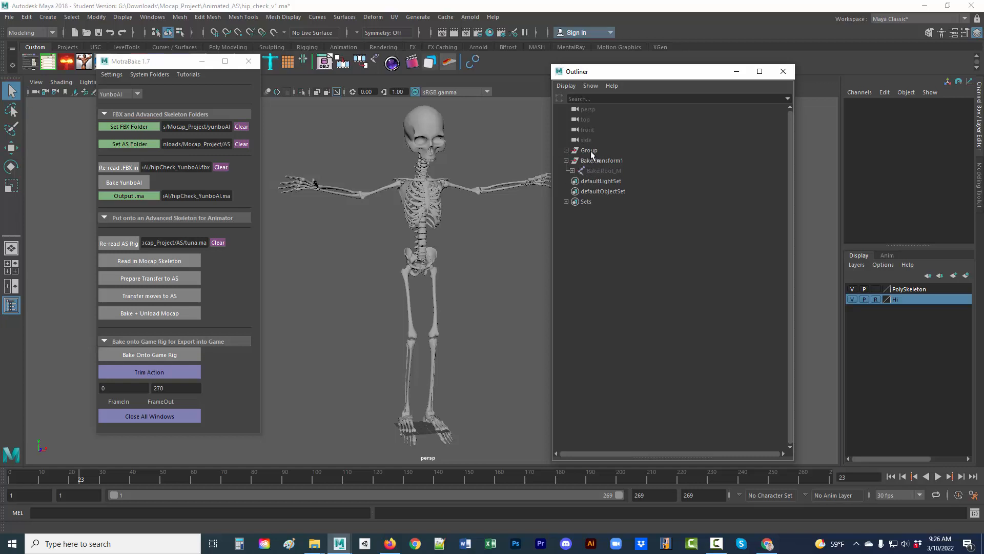
{"action": "left_click", "coordinate": [567, 160]}
{"action": "left_click", "coordinate": [782, 71]}
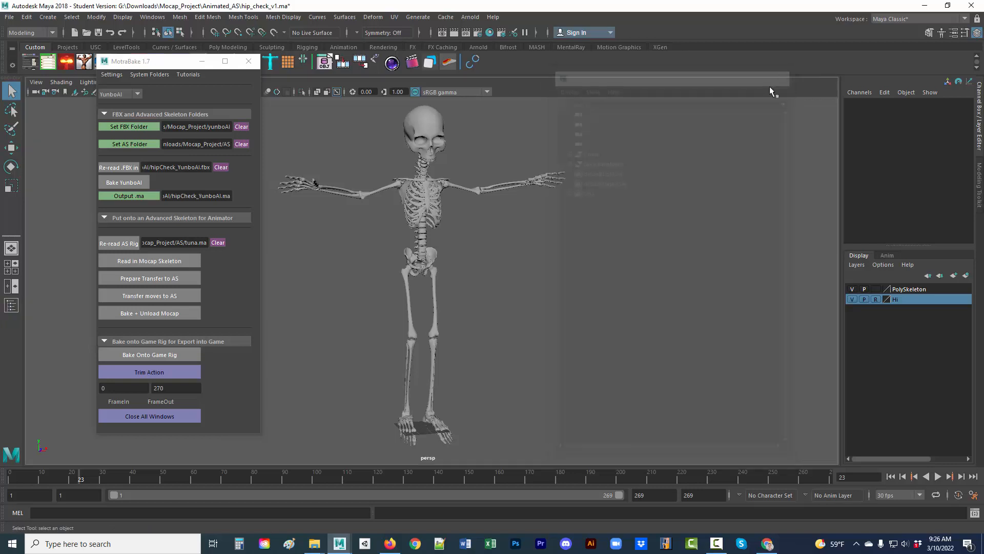
Close the MotraBake window and review the version notes of MotraBake.mel in the Script Editor.
{"action": "left_click", "coordinate": [250, 60]}
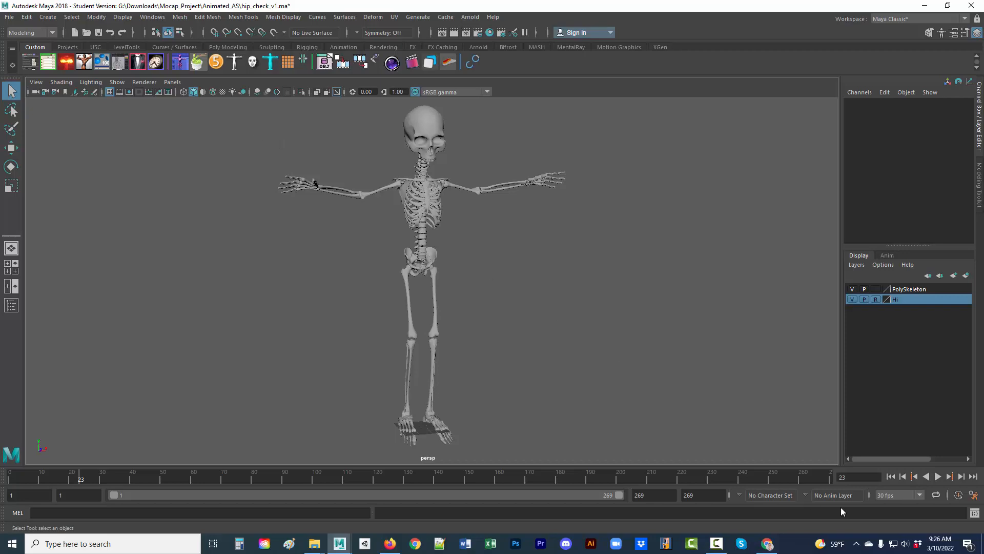
{"action": "left_click", "coordinate": [975, 513]}
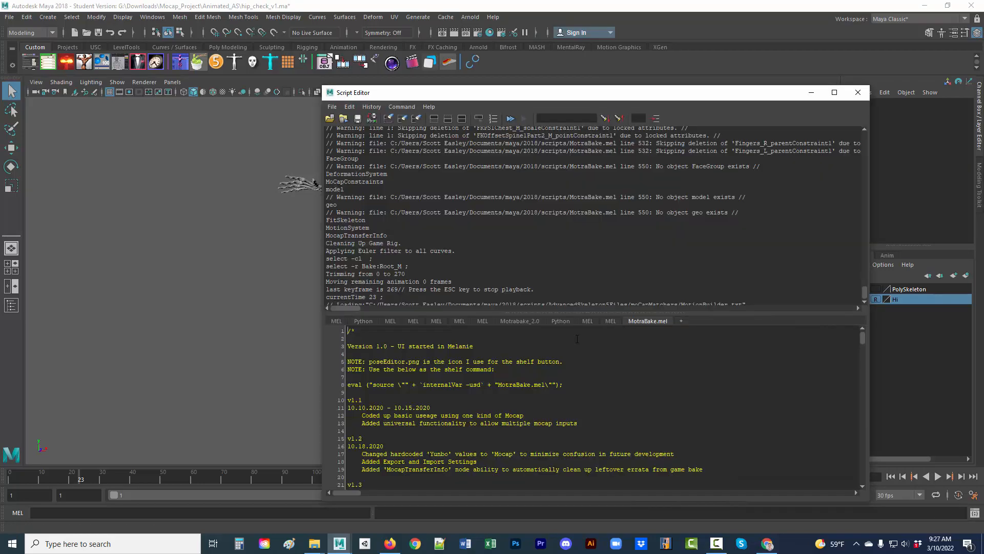
{"action": "scroll", "coordinate": [622, 384], "scroll_direction": "down", "scroll_amount": 3}
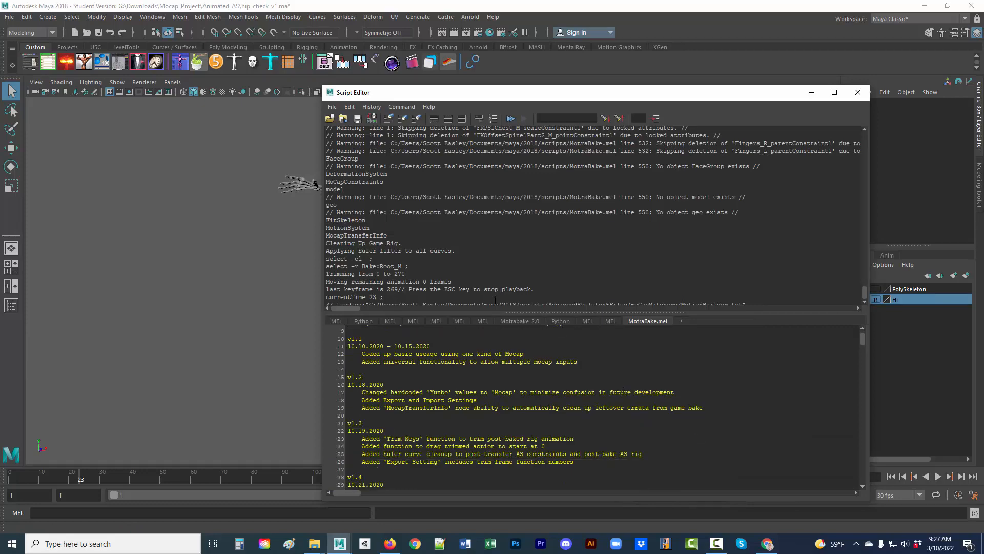
Save the MotraBake.mel script to the USC shelf as a new item named Motrabake.
{"action": "left_click", "coordinate": [332, 106]}
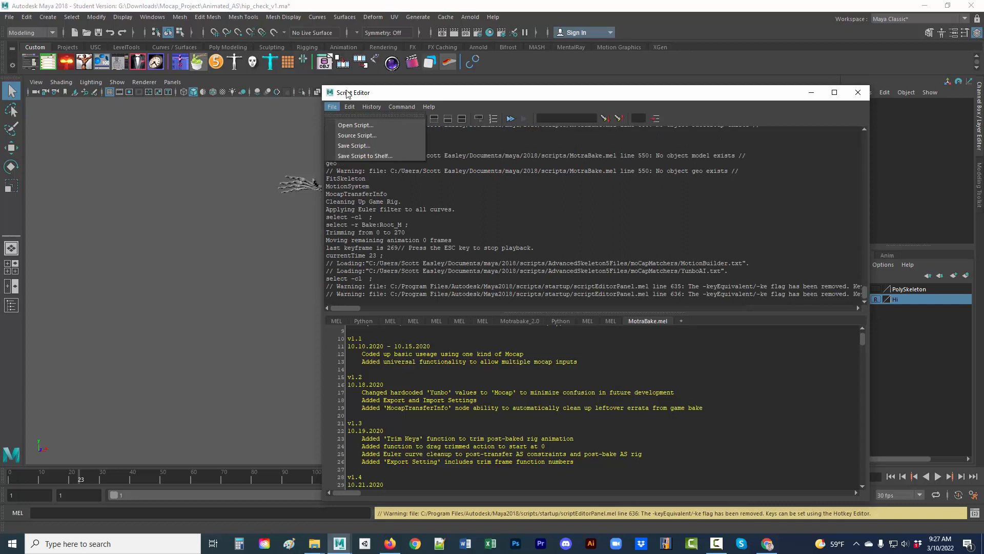
{"action": "left_click", "coordinate": [71, 45]}
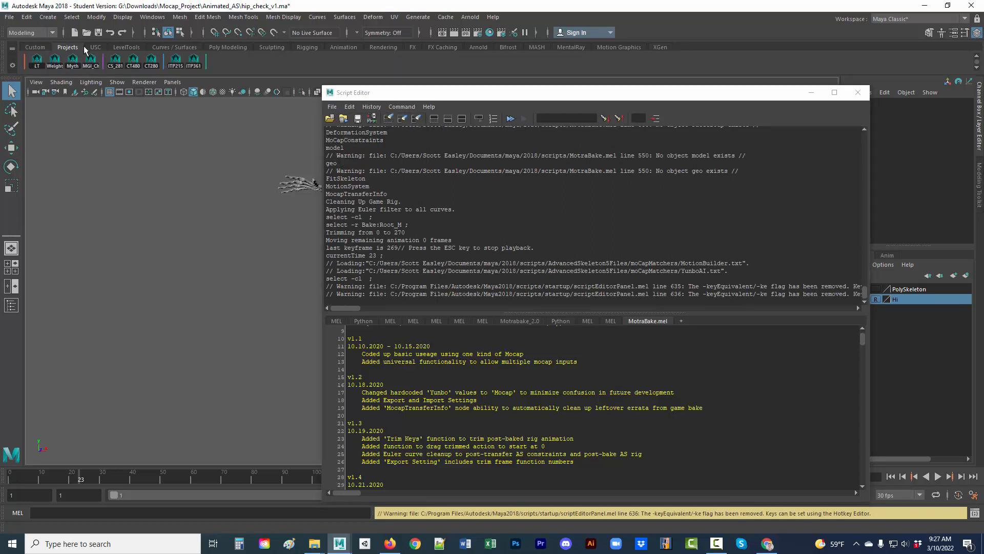
{"action": "left_click", "coordinate": [95, 47]}
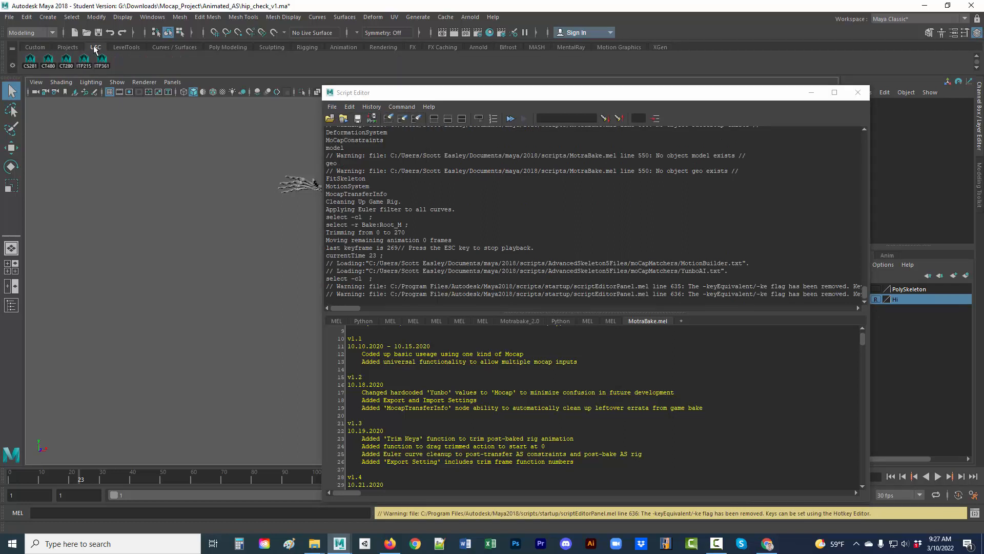
{"action": "left_click", "coordinate": [332, 106]}
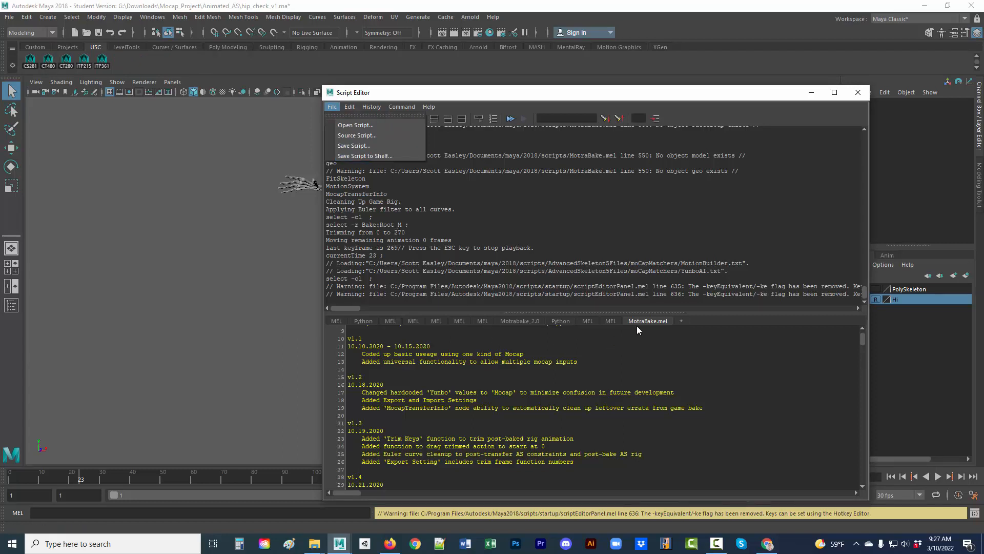
{"action": "left_click", "coordinate": [375, 156]}
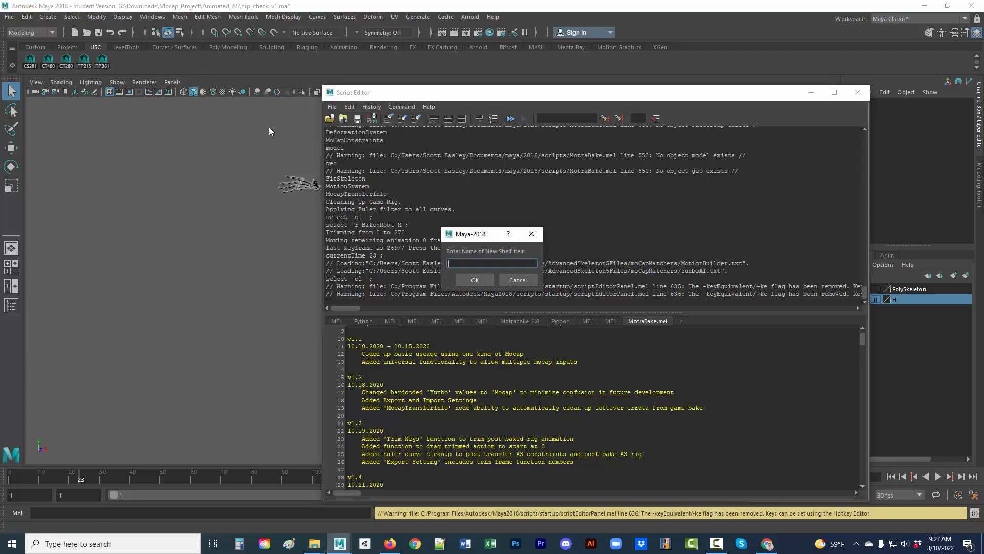
{"action": "type", "text": "Motrabake"}
{"action": "left_click", "coordinate": [475, 280]}
Select the Motrabake item of the USC shelf in the Shelf Editor and browse for its icon image.
{"action": "left_click", "coordinate": [12, 65]}
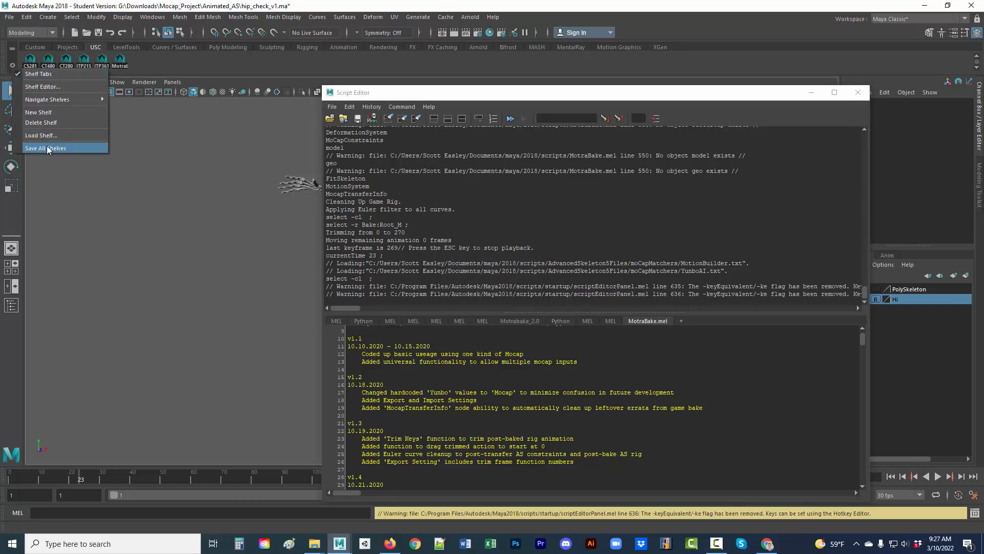
{"action": "mouse_move", "coordinate": [50, 97]}
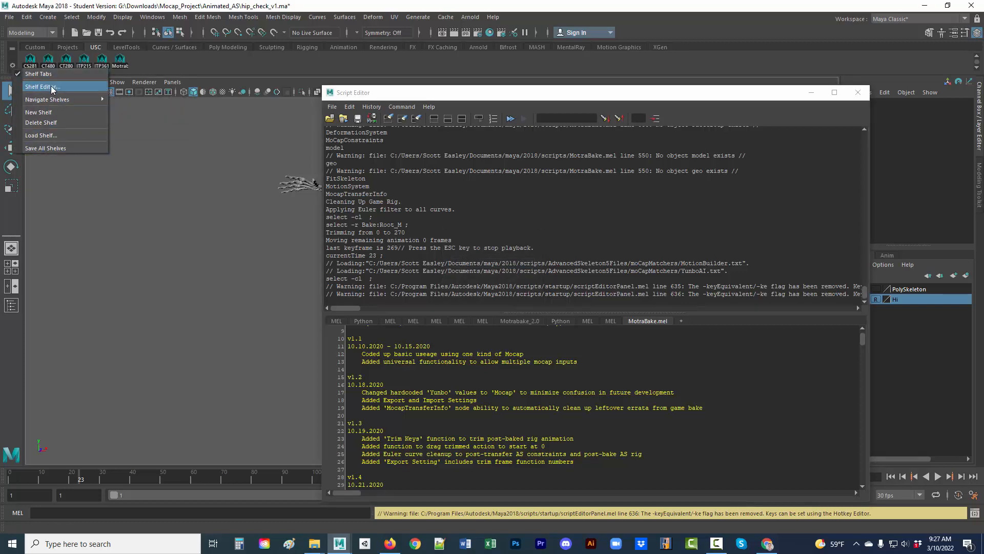
{"action": "left_click", "coordinate": [52, 89]}
{"action": "left_click", "coordinate": [655, 233]}
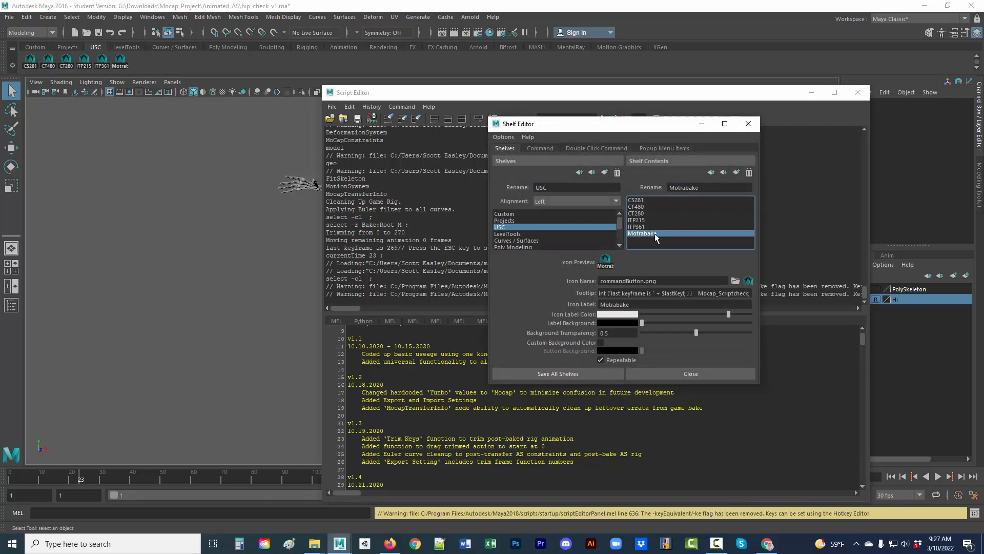
{"action": "left_click", "coordinate": [735, 281]}
Examine the Documents\maya\2018\prefs\icons folder path and the MotraBake_icon.xpm file in the Motrabake folder on Google Drive.
{"action": "left_click", "coordinate": [375, 316]}
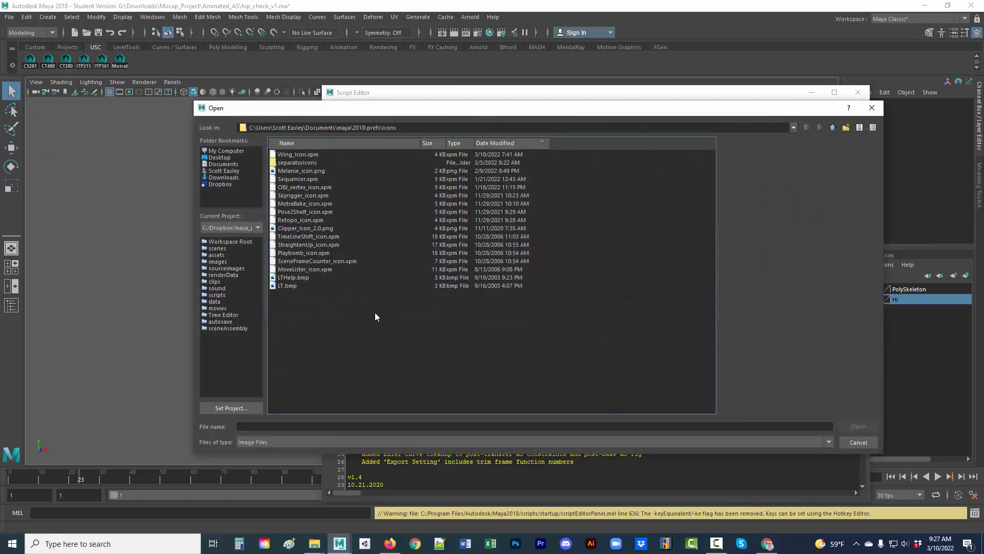
{"action": "left_click_drag", "start_coordinate": [411, 127], "coordinate": [308, 129]}
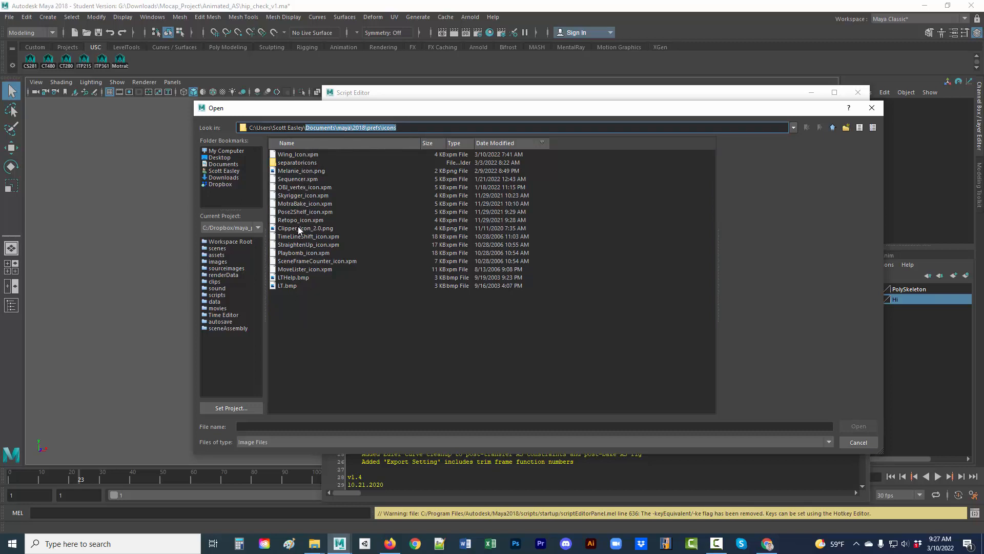
{"action": "left_click", "coordinate": [767, 543]}
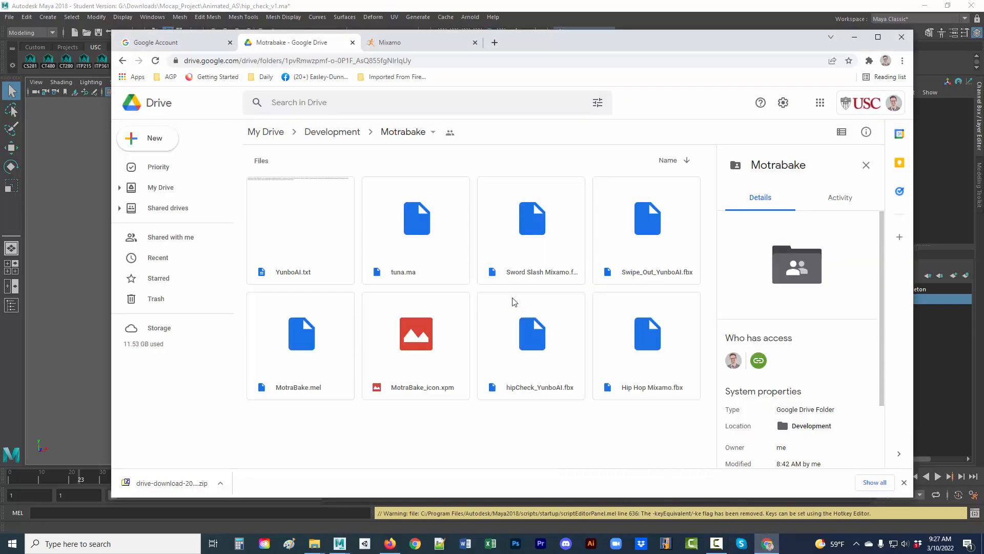
{"action": "left_click", "coordinate": [72, 380]}
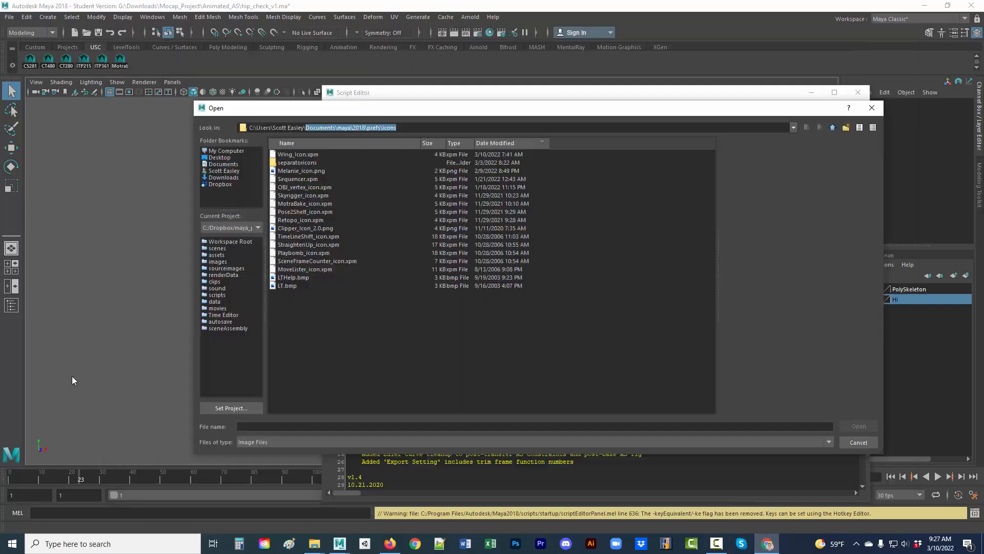
{"action": "left_click", "coordinate": [767, 544]}
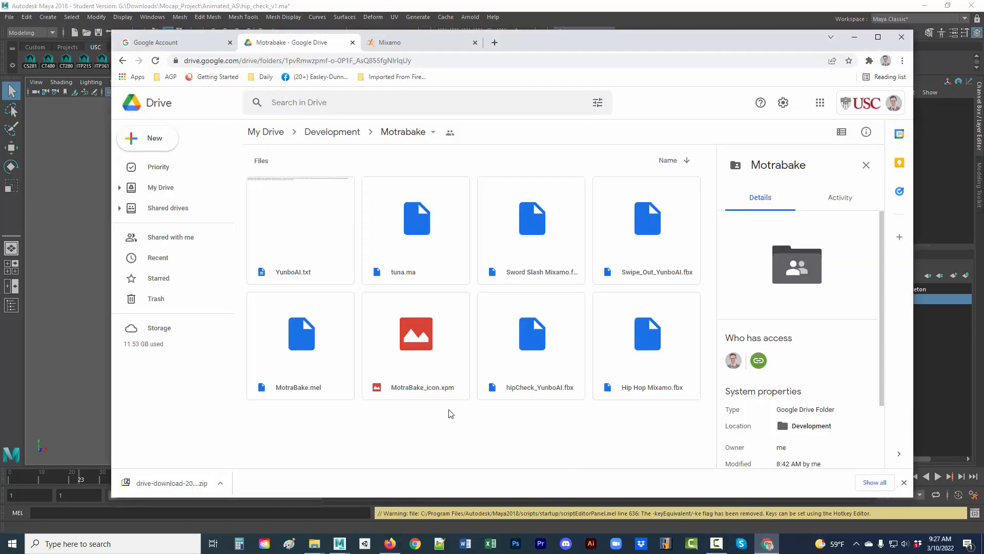
{"action": "left_click", "coordinate": [96, 338]}
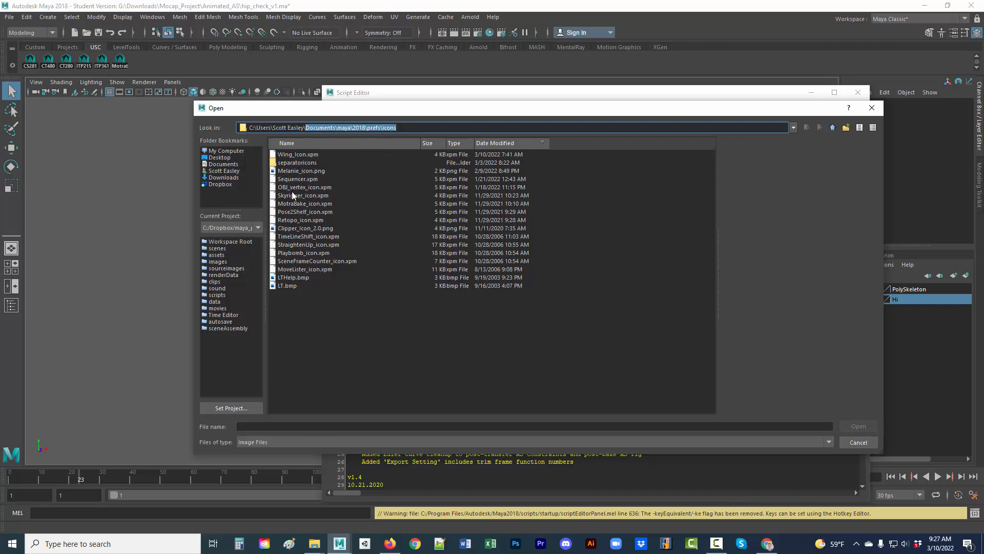
Assign MotraBake_icon.xpm as the Motrabake shelf item's icon and cut the item's icon label, keeping the text for reuse.
{"action": "left_click", "coordinate": [291, 204]}
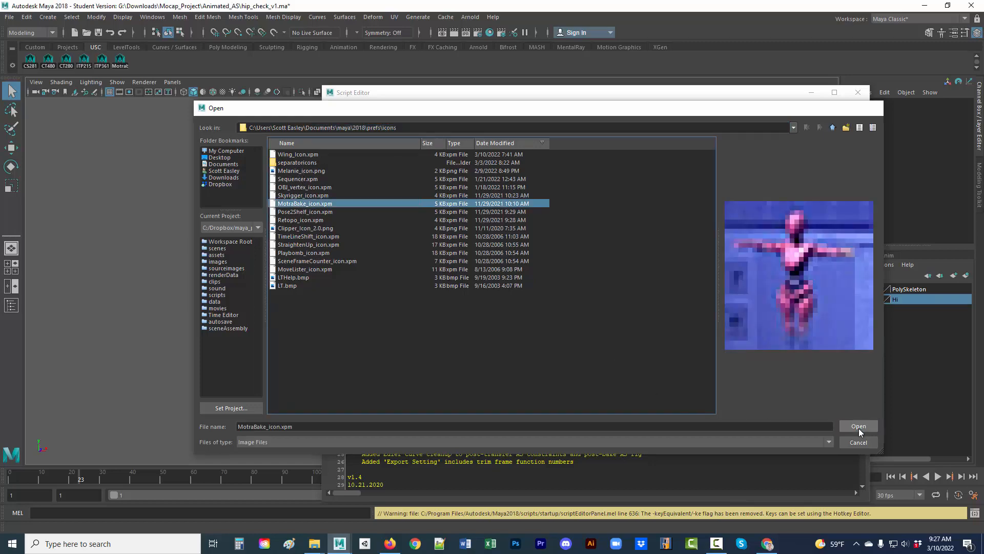
{"action": "left_click", "coordinate": [859, 426]}
{"action": "left_click_drag", "start_coordinate": [631, 305], "coordinate": [601, 305]}
{"action": "key", "text": "ctrl+c"}
{"action": "key", "text": "BackSpace"}
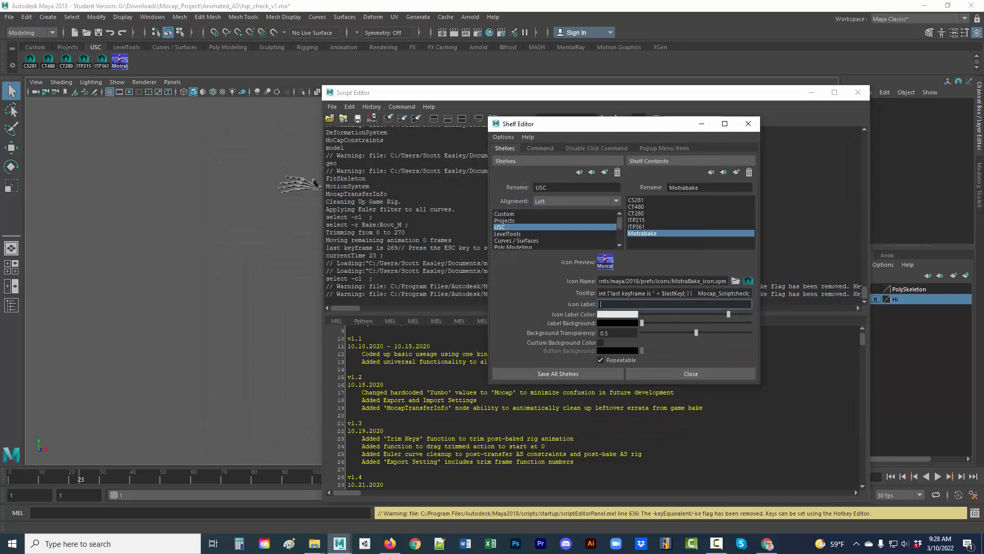
Replace the Motrabake item's tooltip with Motrabake and save all shelves.
{"action": "left_click", "coordinate": [618, 292]}
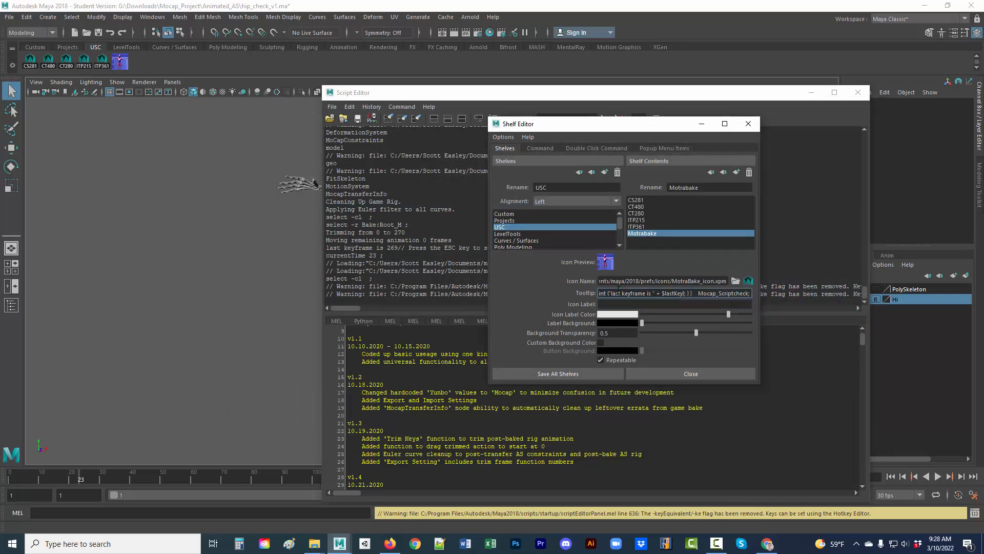
{"action": "key", "text": "ctrl+a"}
{"action": "key", "text": "ctrl+v"}
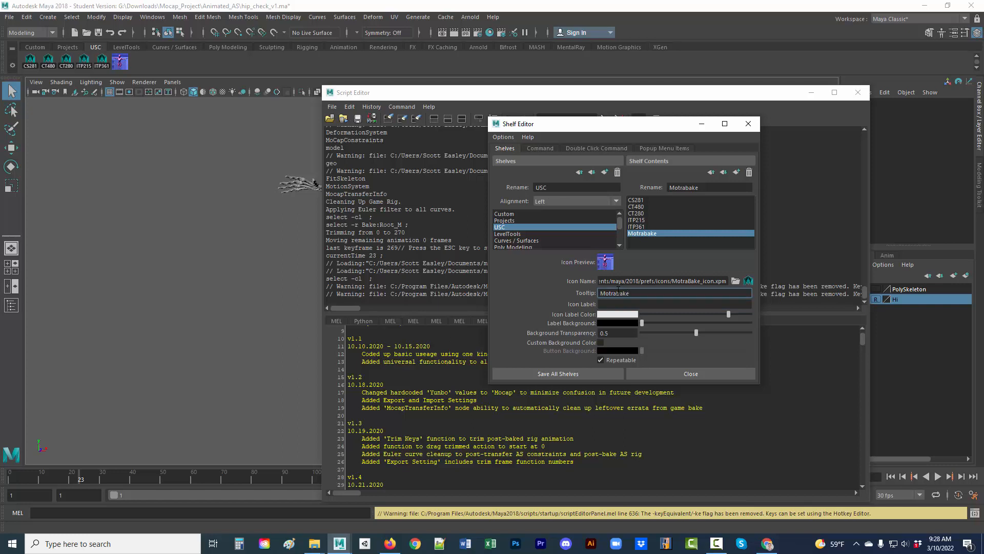
{"action": "key", "text": "Tab"}
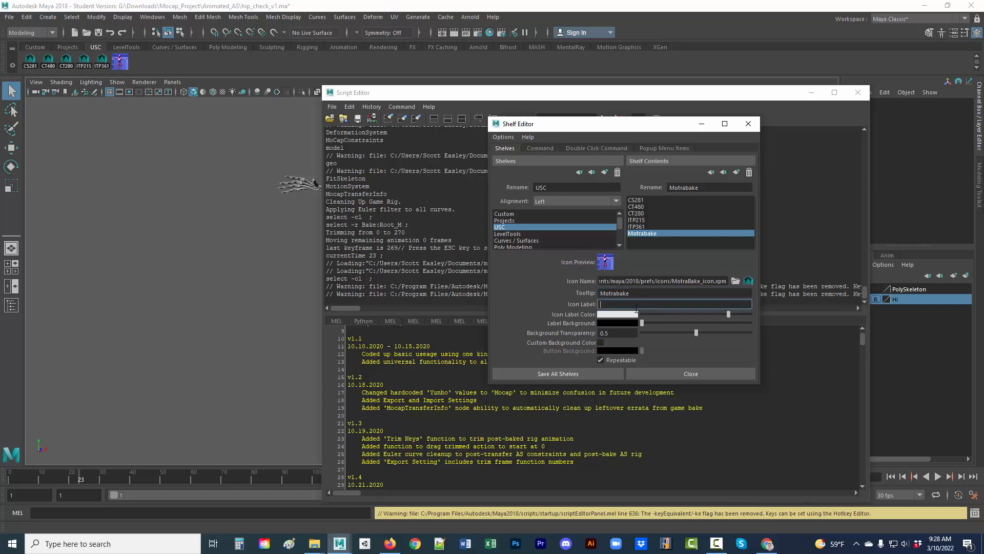
{"action": "left_click", "coordinate": [589, 374]}
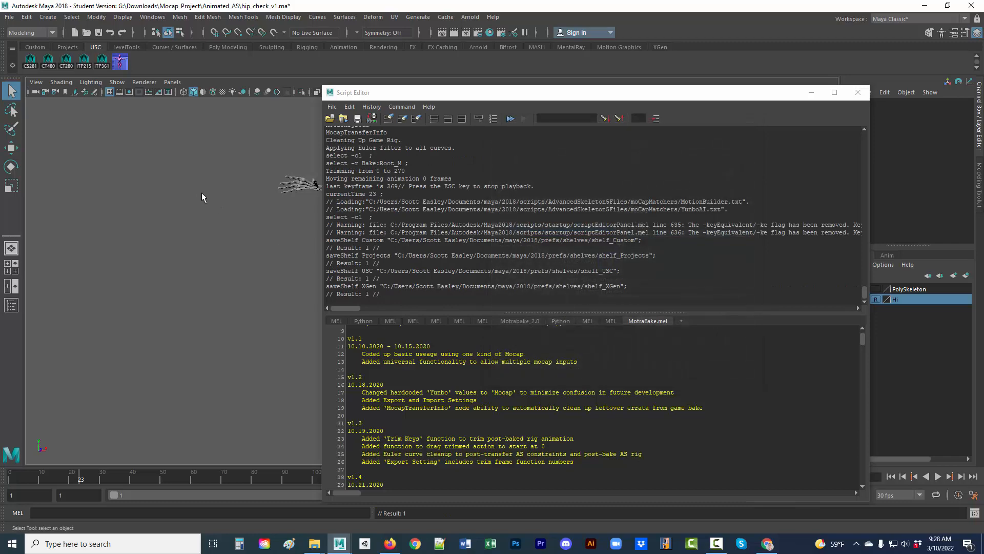
Close the Script Editor and save all shelves again from the main window.
{"action": "left_click", "coordinate": [858, 92]}
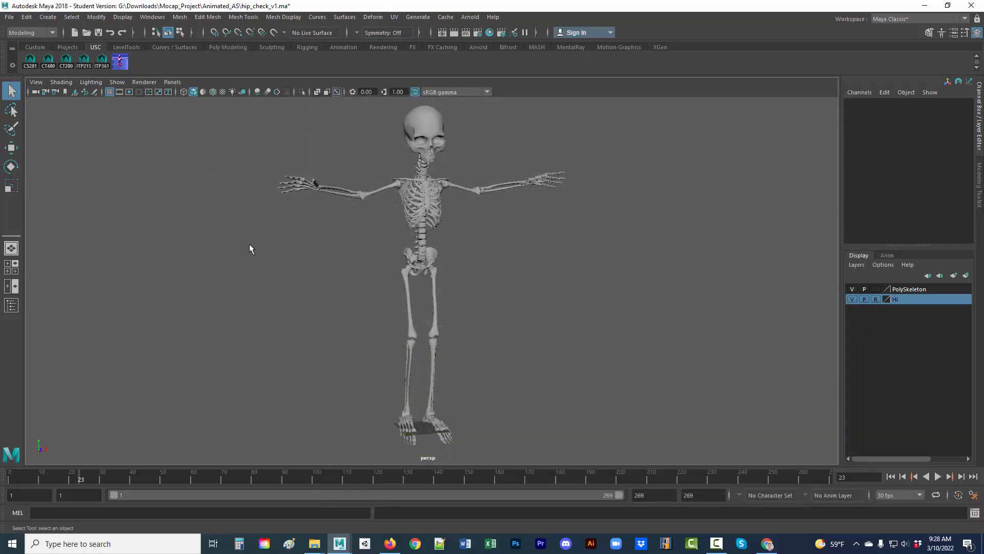
{"action": "left_click", "coordinate": [12, 66]}
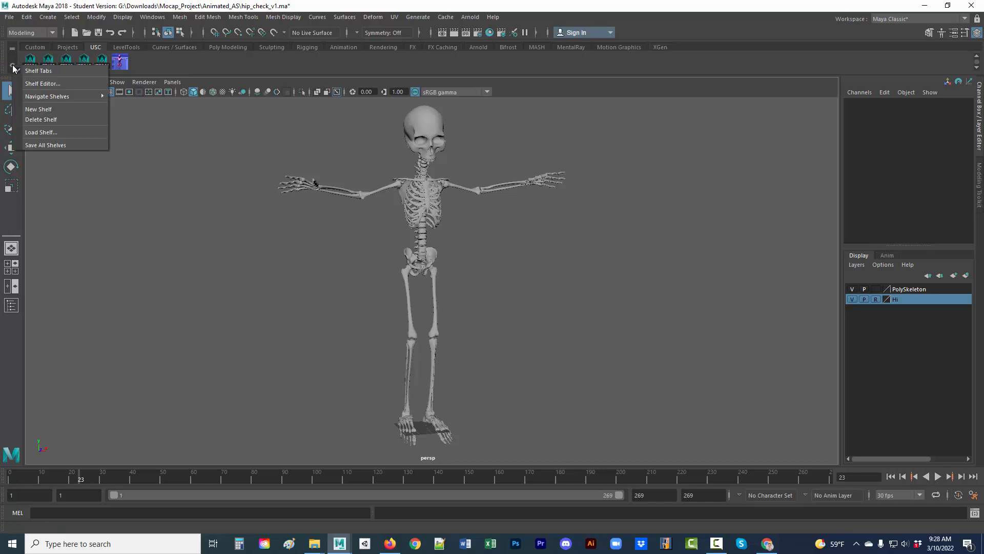
{"action": "left_click", "coordinate": [51, 145]}
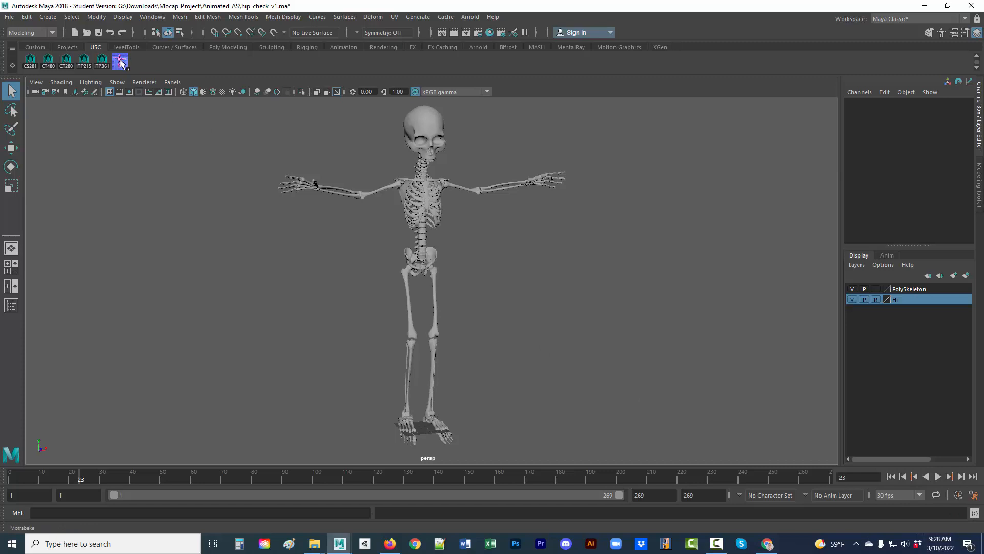
Launch MotraBake from the USC shelf and read in its saved settings, expanding the Put onto an Advanced Skeleton for Animator section.
{"action": "left_click_drag", "start_coordinate": [170, 66], "coordinate": [662, 116]}
{"action": "left_click", "coordinate": [608, 127]}
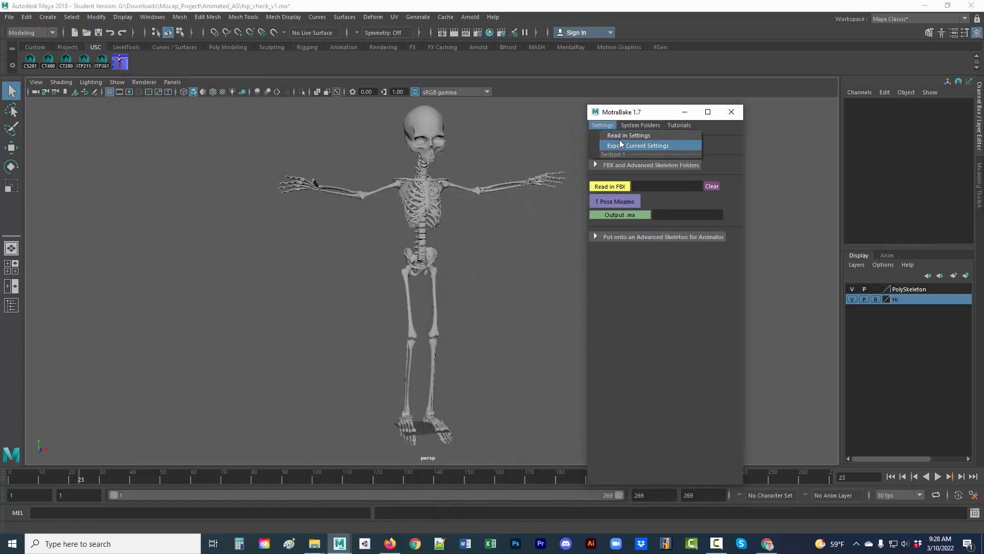
{"action": "left_click", "coordinate": [621, 135]}
{"action": "left_click", "coordinate": [595, 236]}
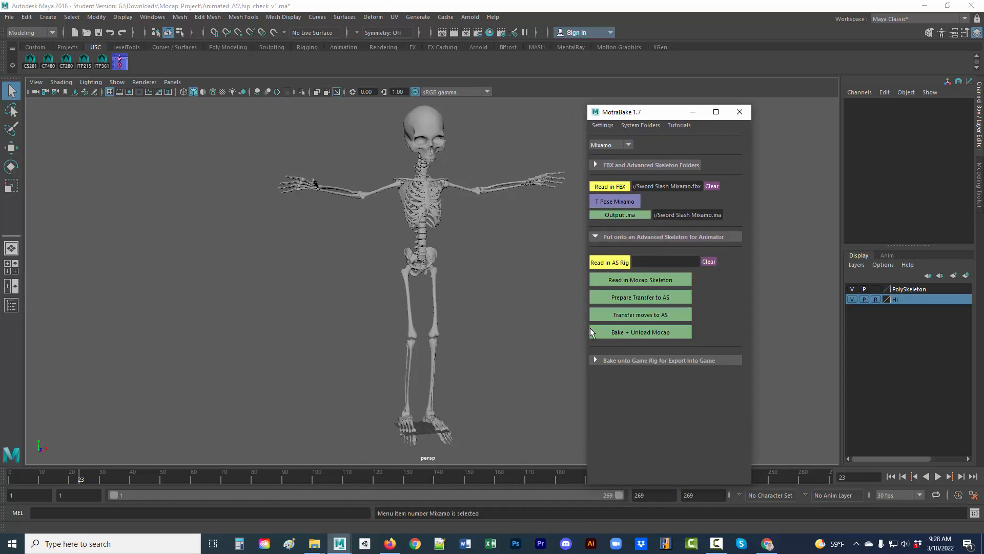
{"action": "left_click", "coordinate": [547, 333]}
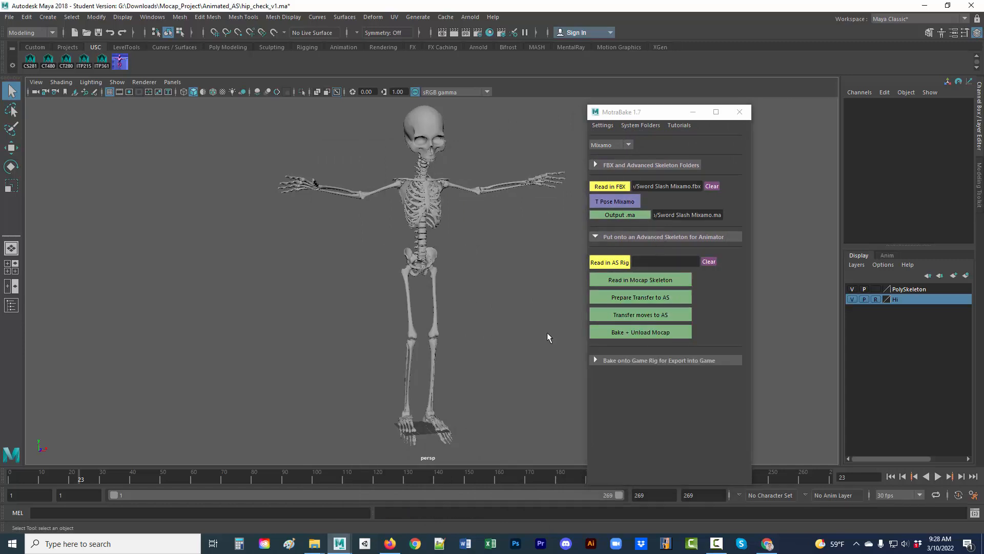